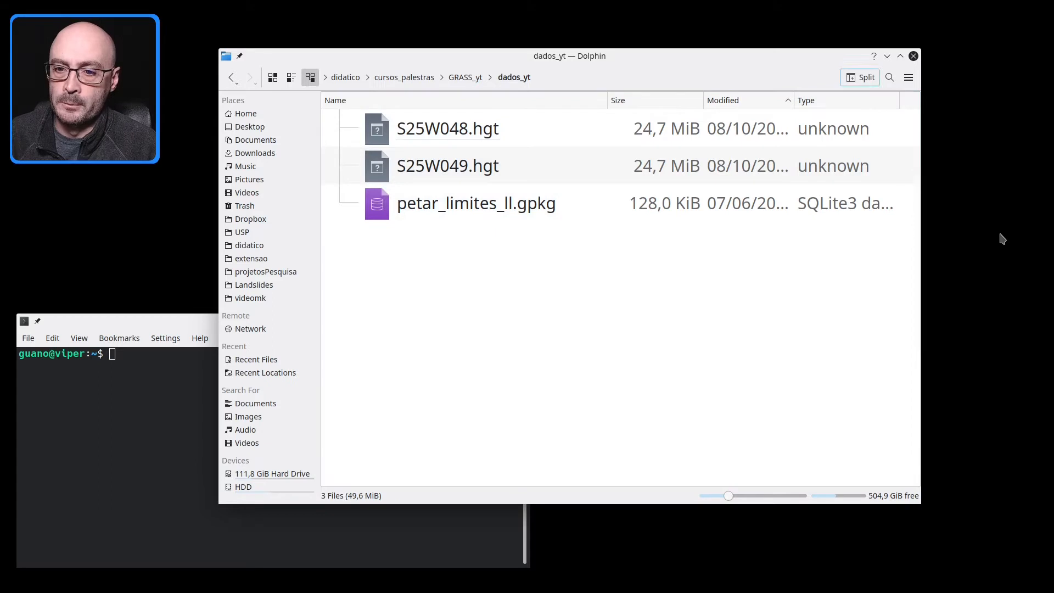
Step: Minimize the file manager, launch GRASS GIS from the terminal with the command grass786, and minimize the terminal
click(885, 56)
click(316, 323)
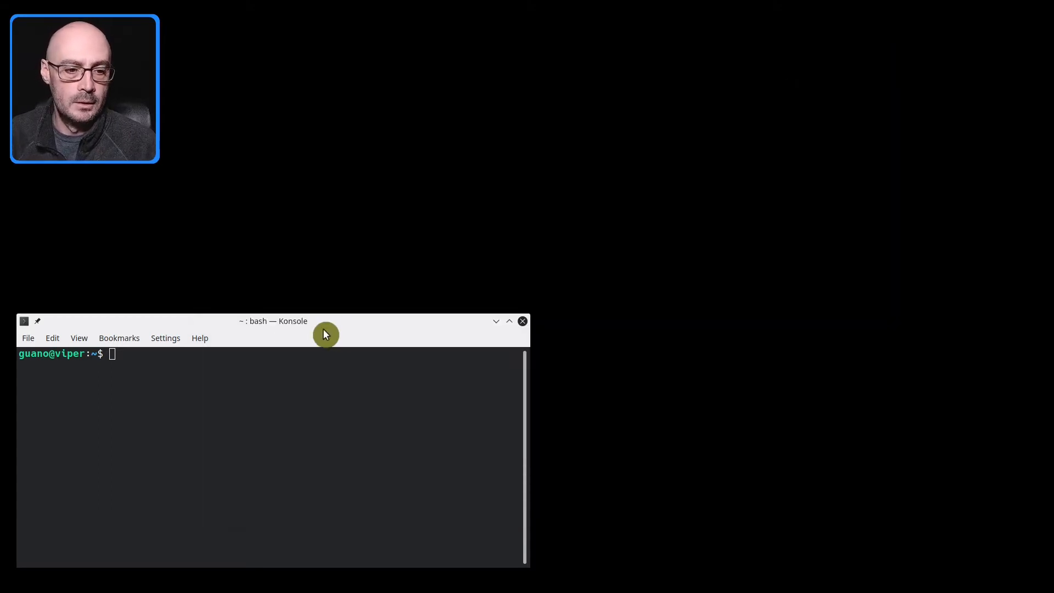
click(325, 334)
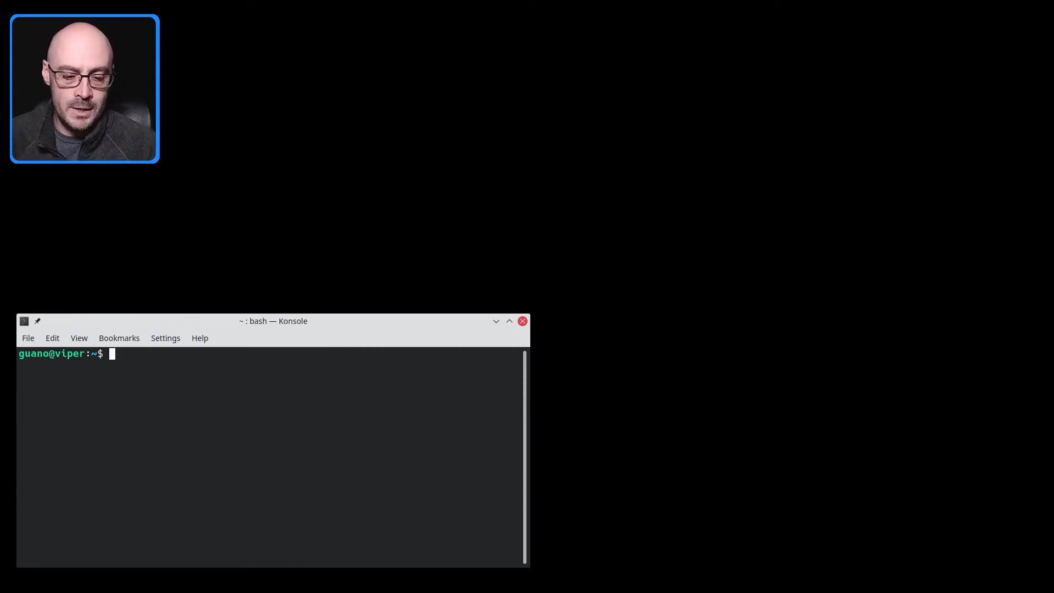
text(grass786)
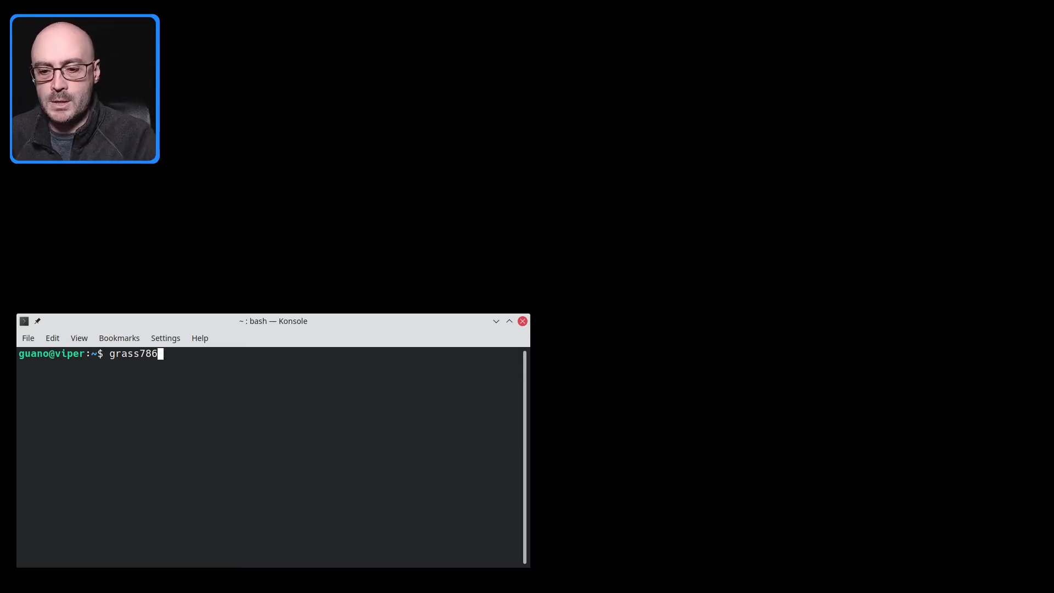
key(Return)
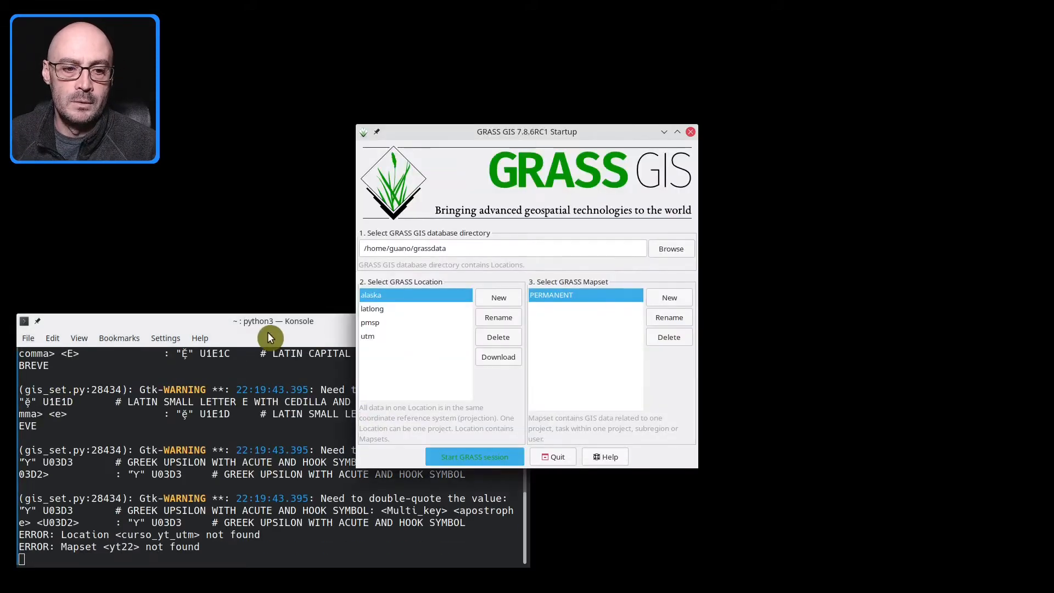
click(311, 320)
click(493, 325)
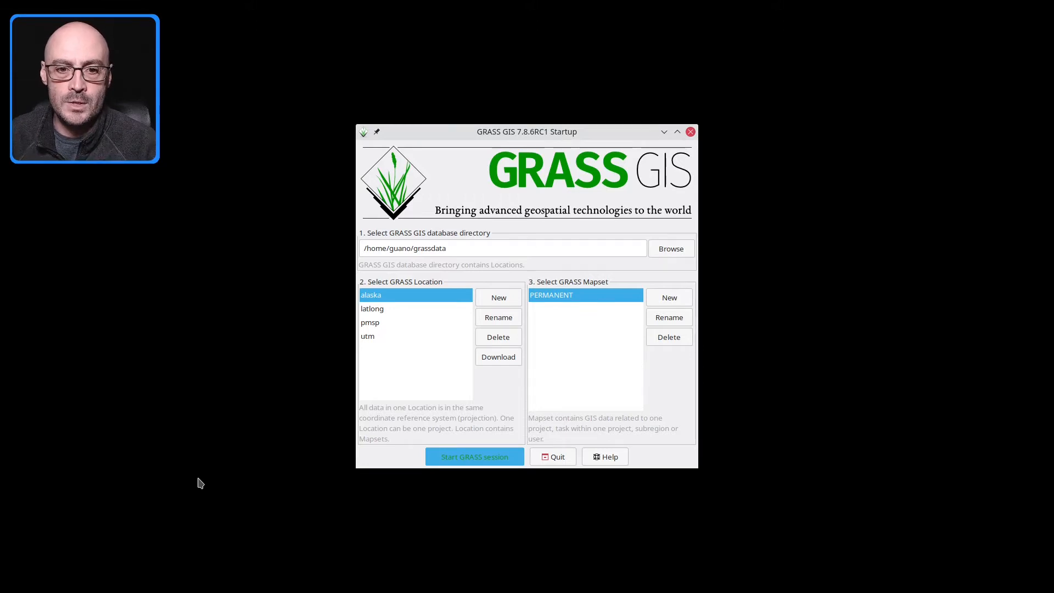
Step: Examine which mapsets the latlong, pmsp and alaska locations contain
click(490, 365)
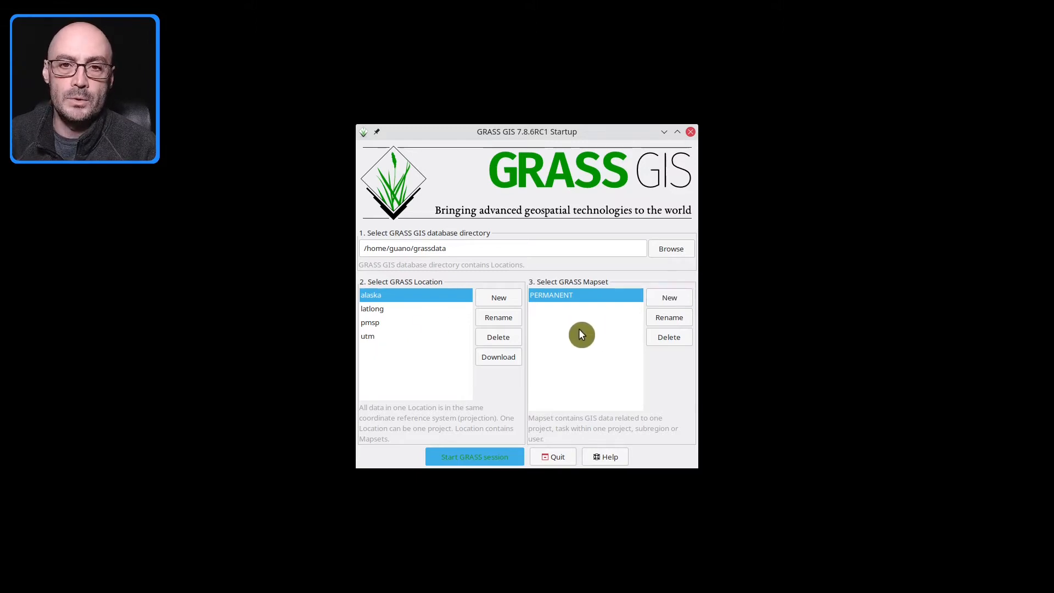
click(377, 308)
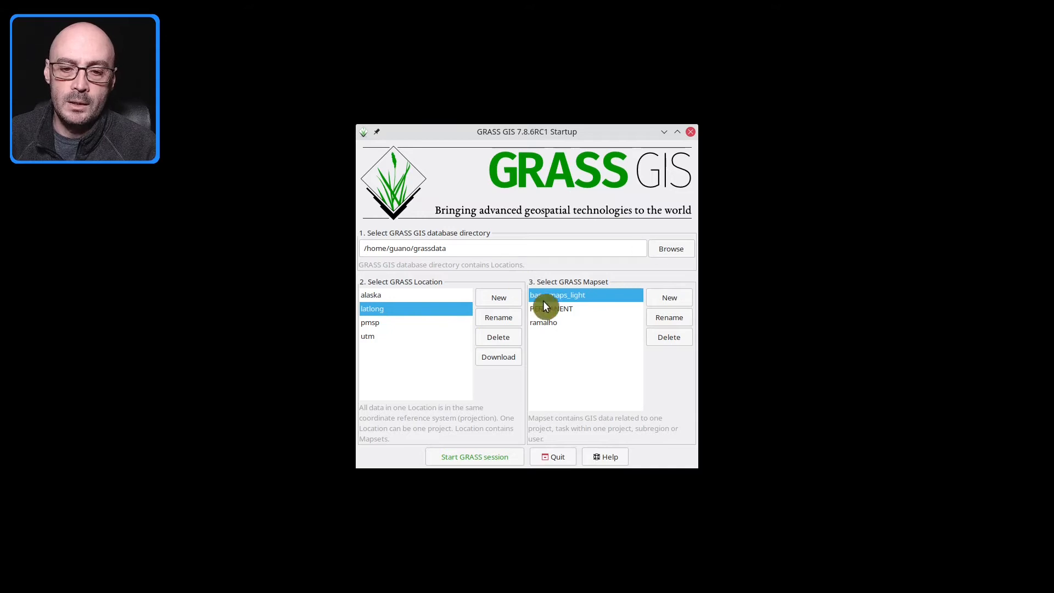
click(566, 311)
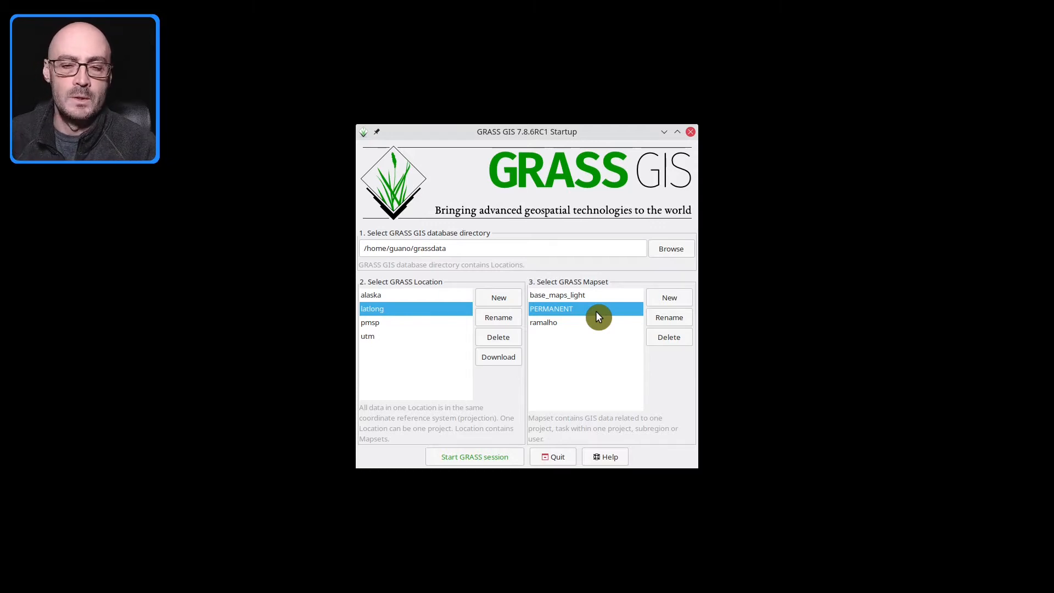
click(564, 322)
click(569, 297)
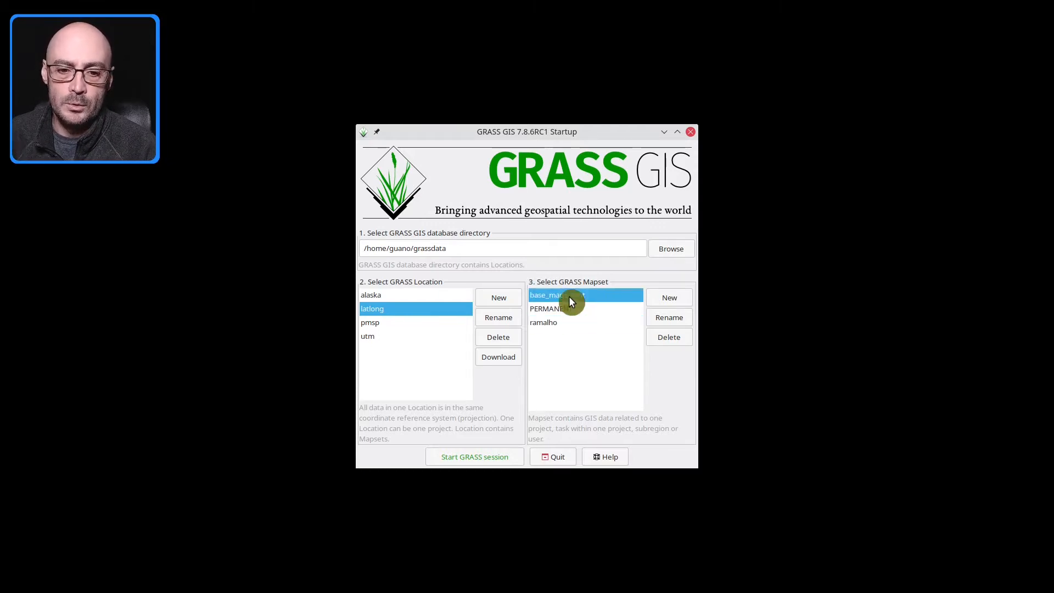
click(553, 324)
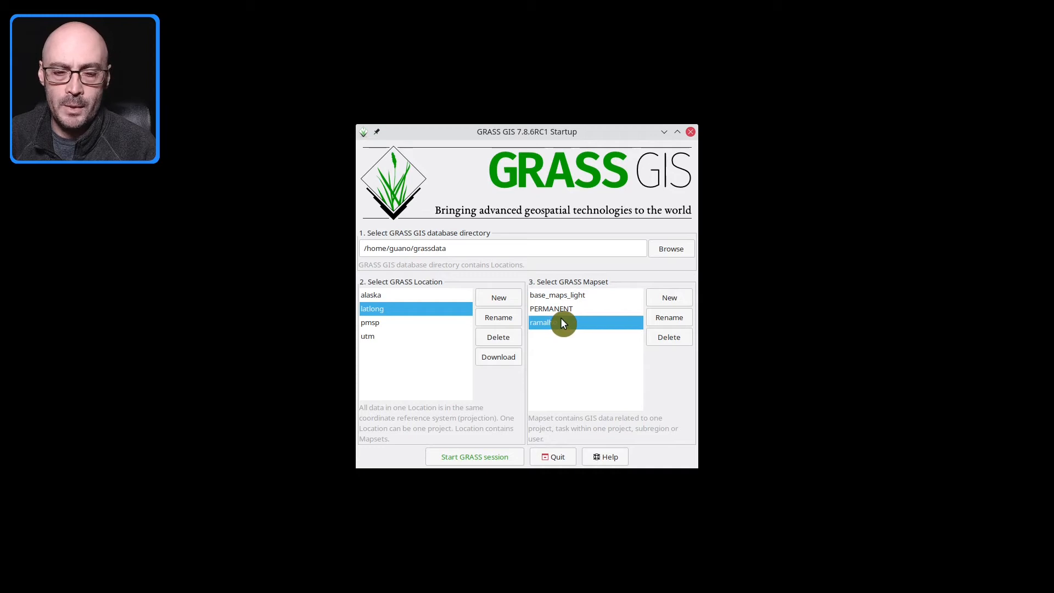
click(551, 297)
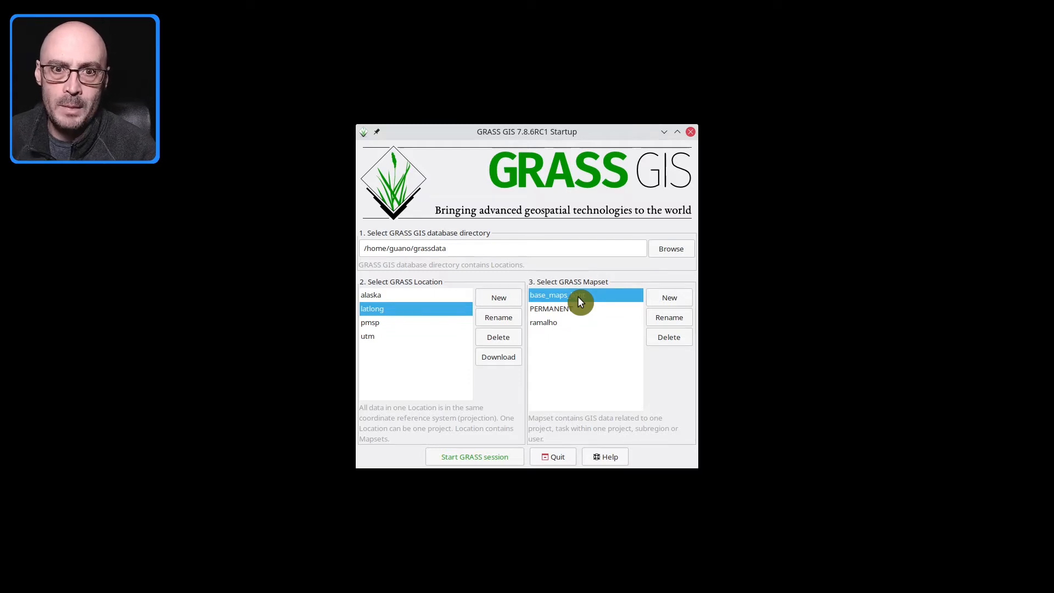
click(397, 325)
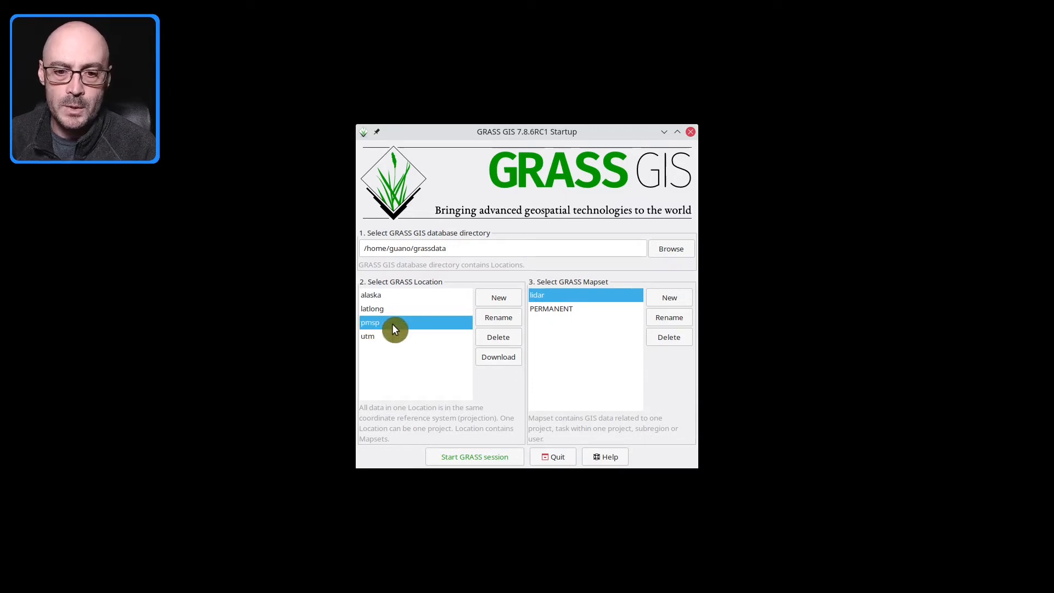
click(578, 312)
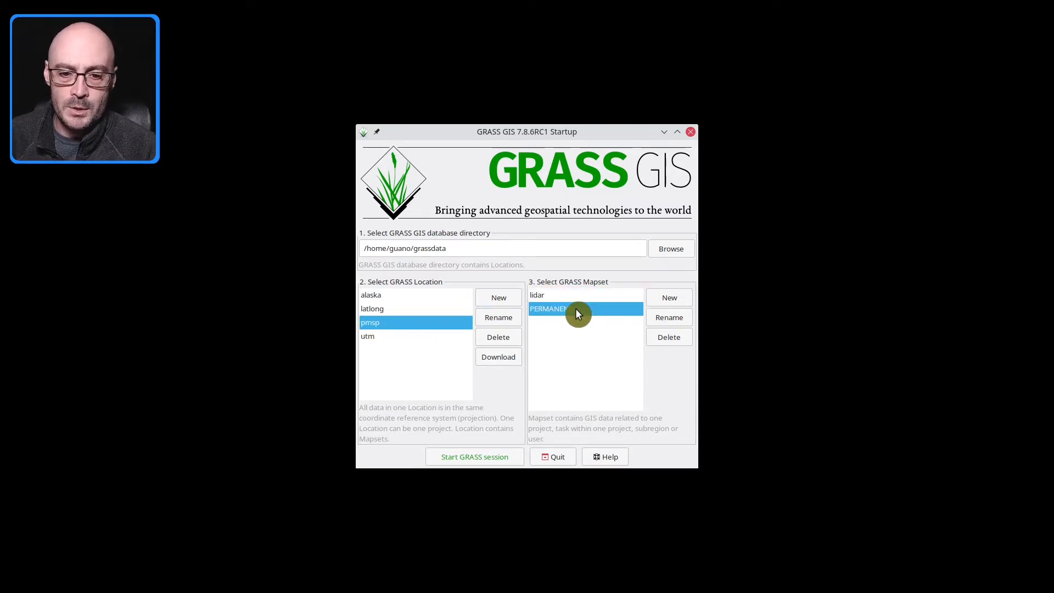
click(556, 295)
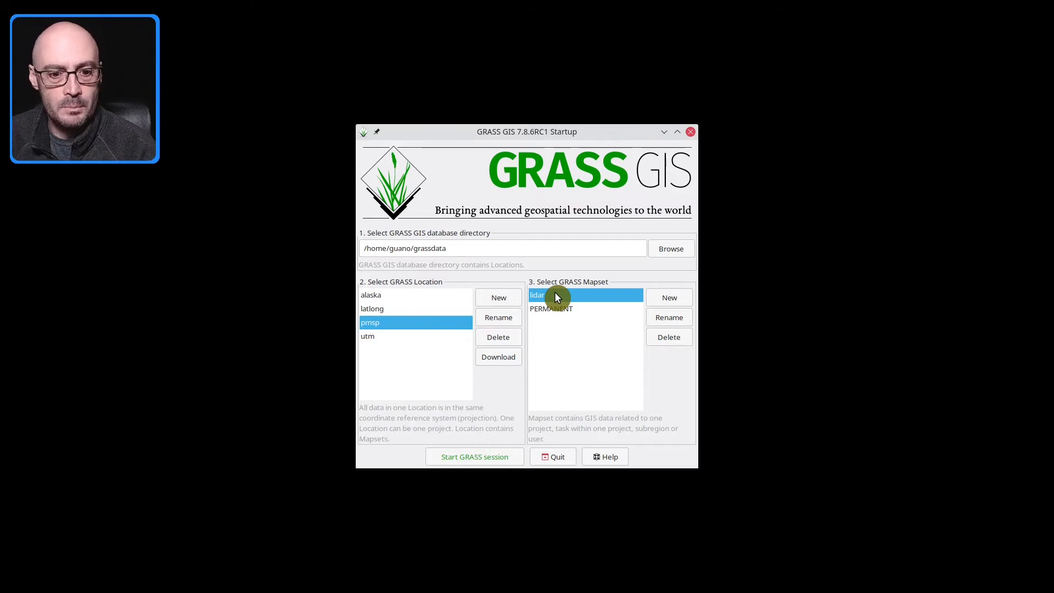
click(410, 296)
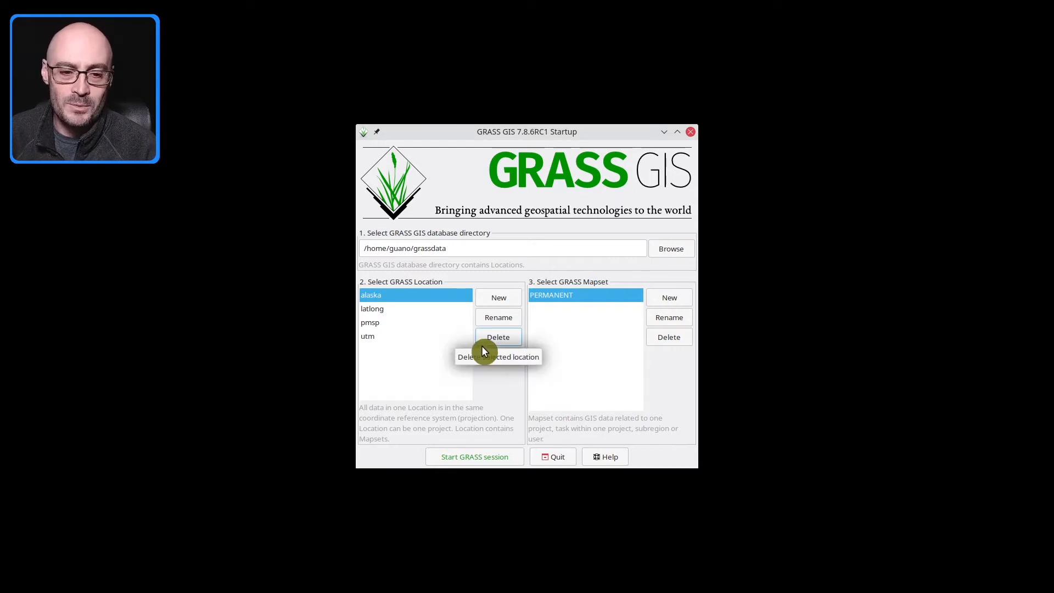
Step: Start defining a new GRASS location and name it curso_yt
click(516, 299)
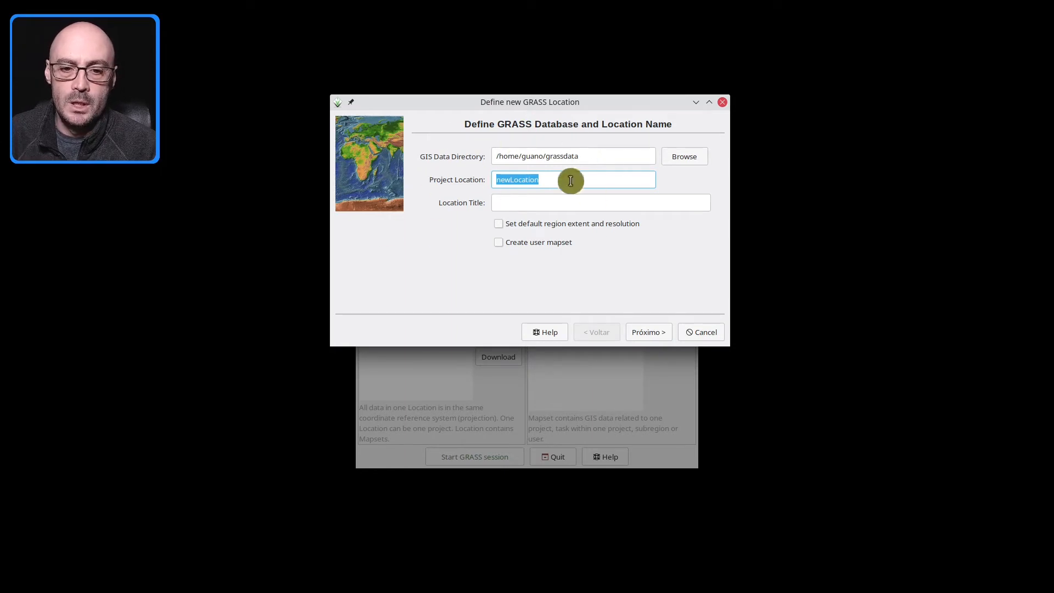
click(551, 178)
drag(552, 178, 466, 183)
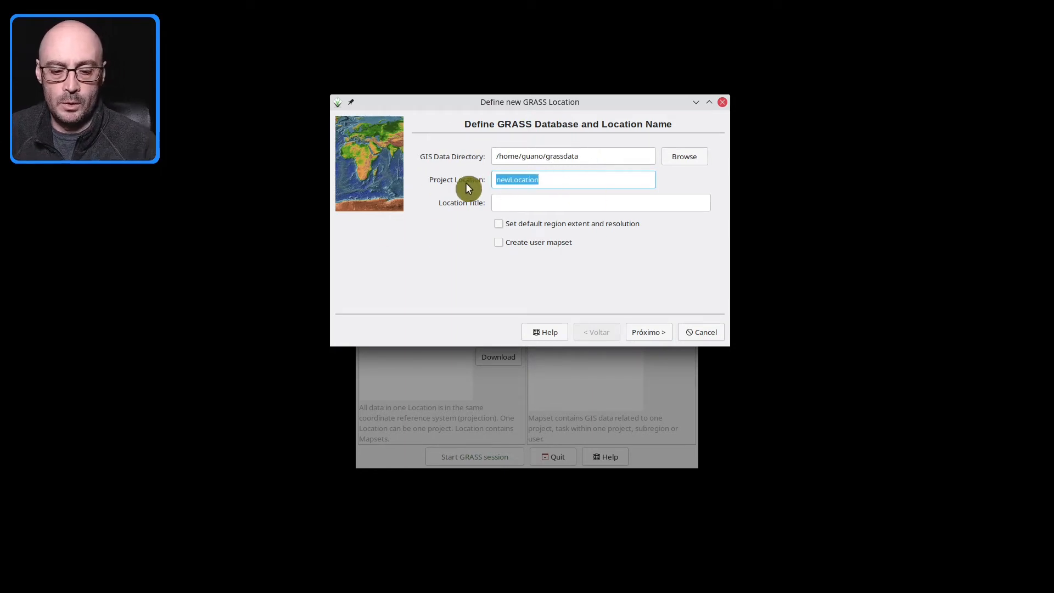
text(cu)
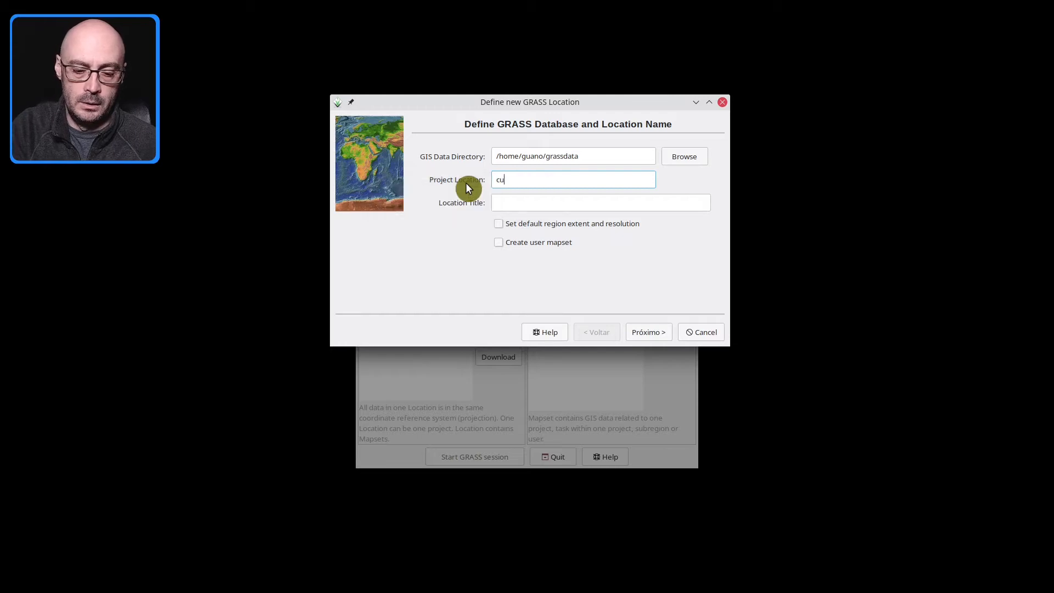
text(rso_yt)
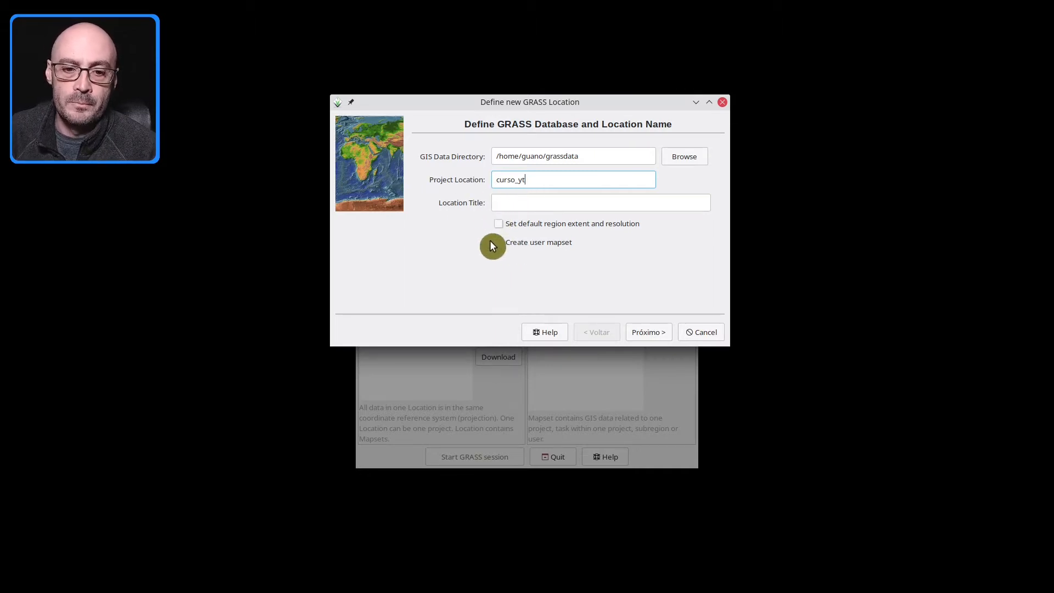
Step: Enable setting the default region extent and resolution and creating a user mapset, and continue to the next wizard page
click(503, 229)
click(503, 245)
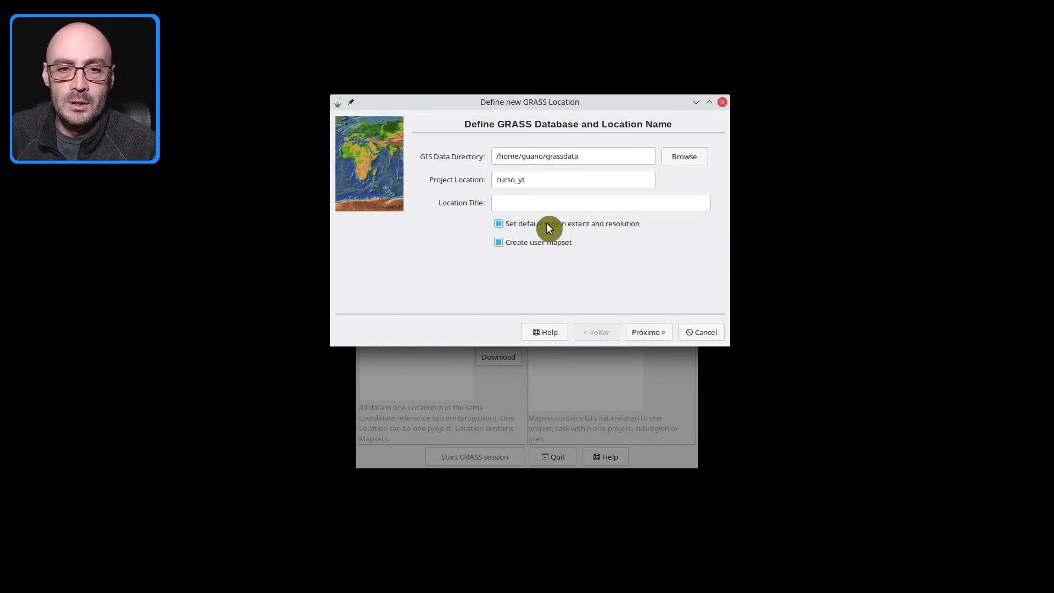
mouse_move(548, 225)
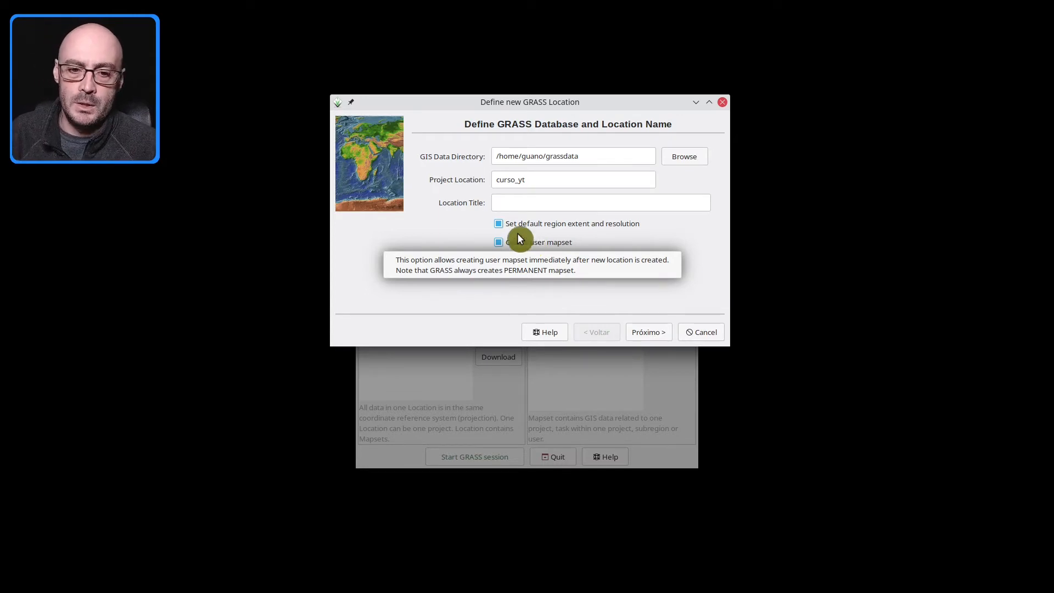
click(639, 332)
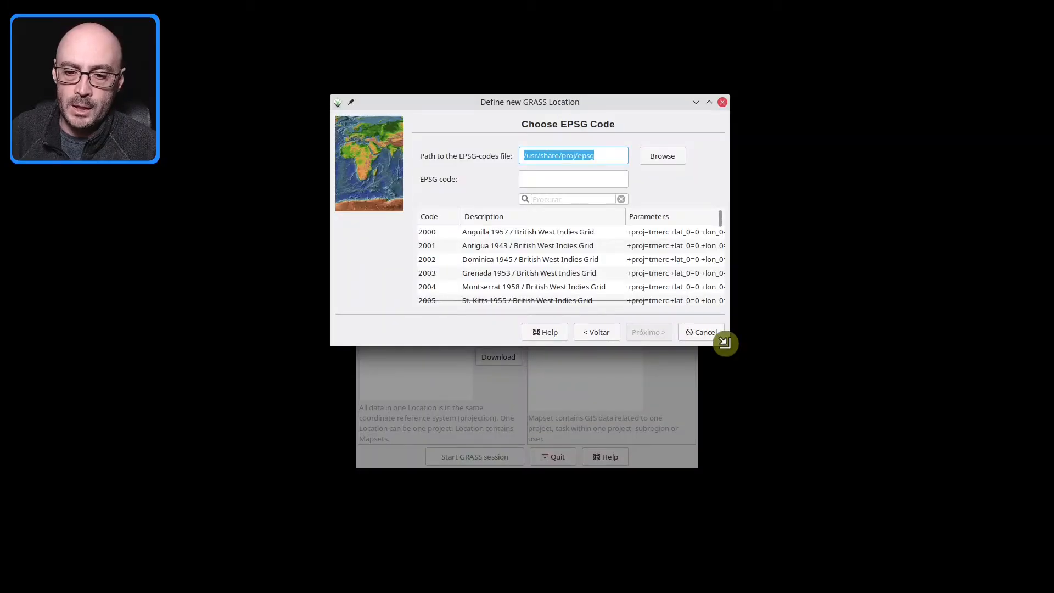
Step: Enlarge the location wizard so the EPSG parameters are readable, and filter the EPSG code list by wgs84
drag(725, 343, 808, 508)
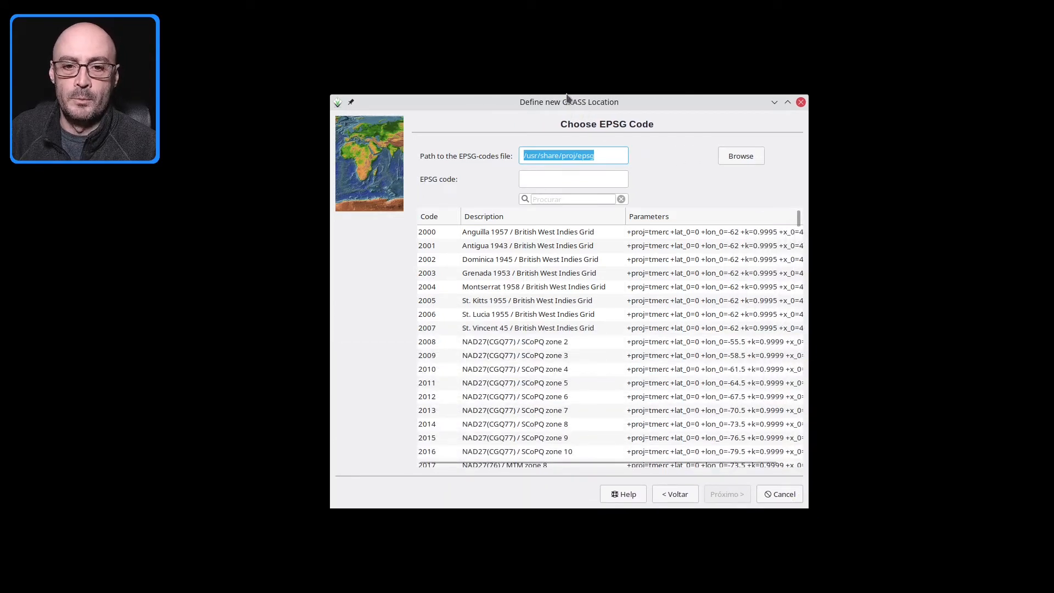
drag(568, 101, 549, 34)
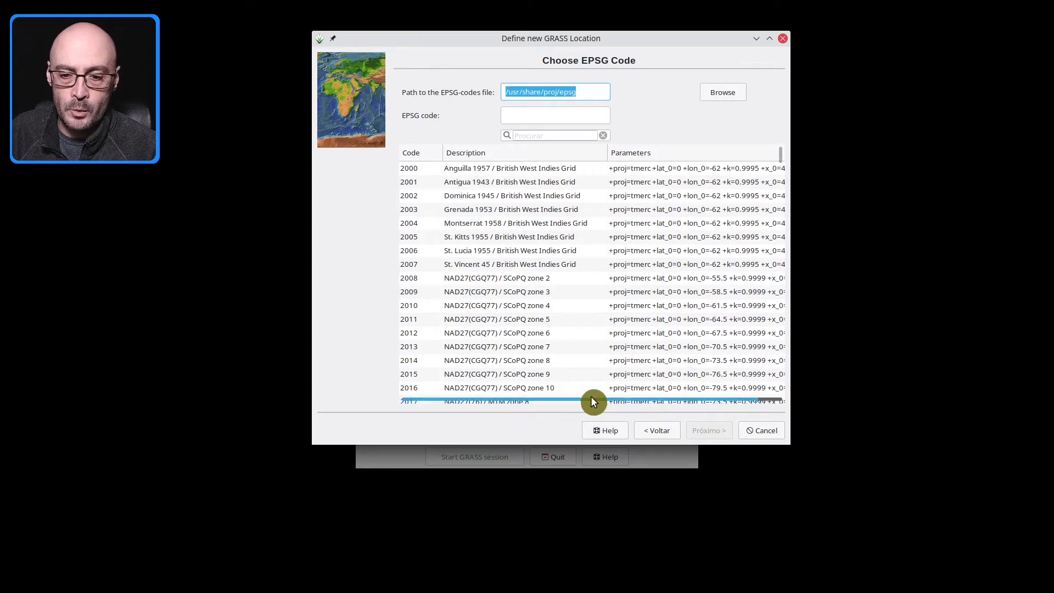
drag(789, 301, 1022, 291)
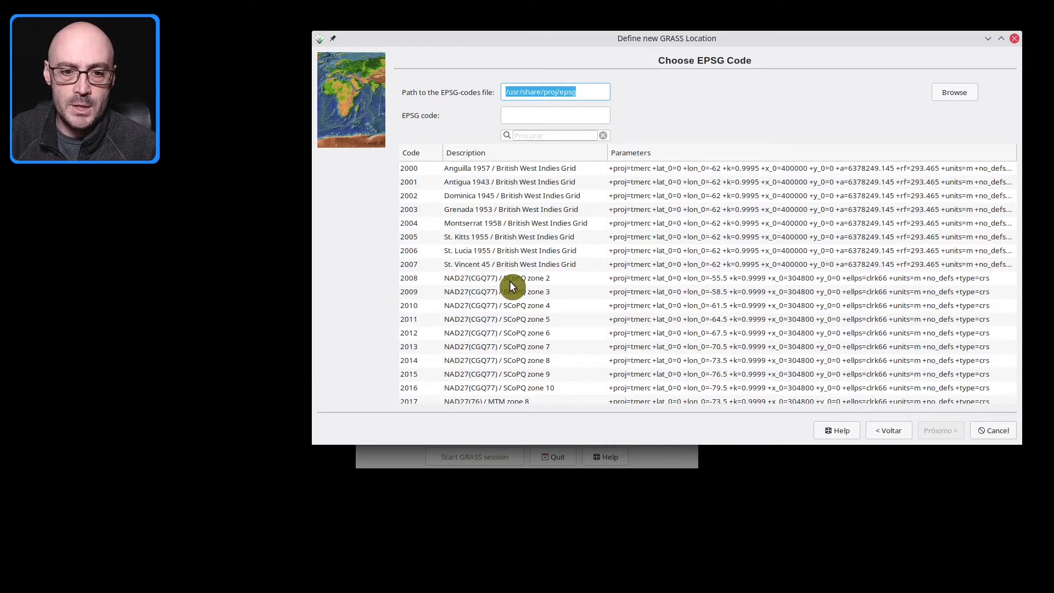
click(537, 134)
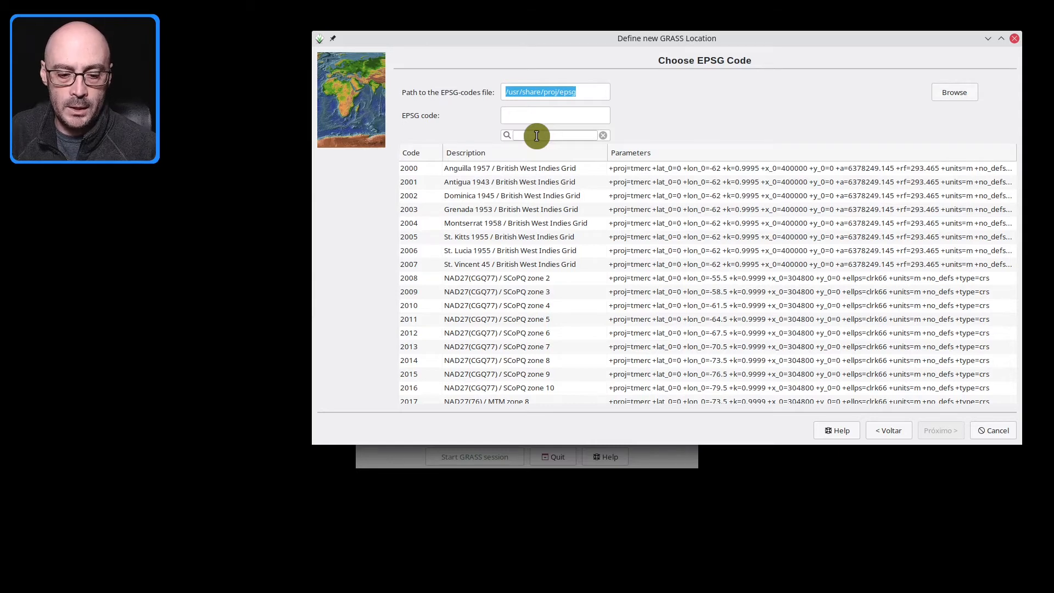
text(wg)
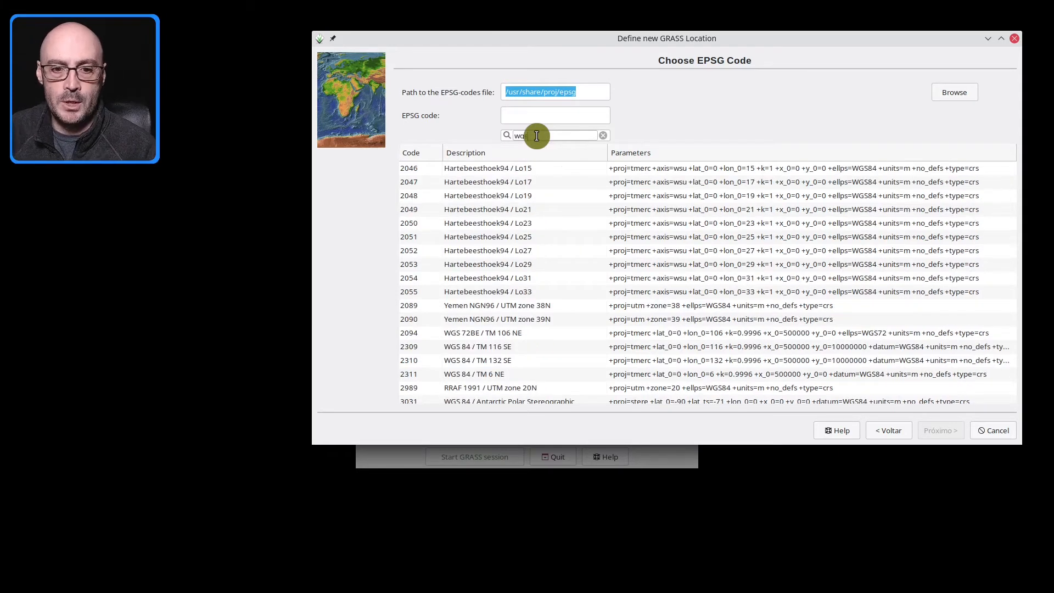
text(s84)
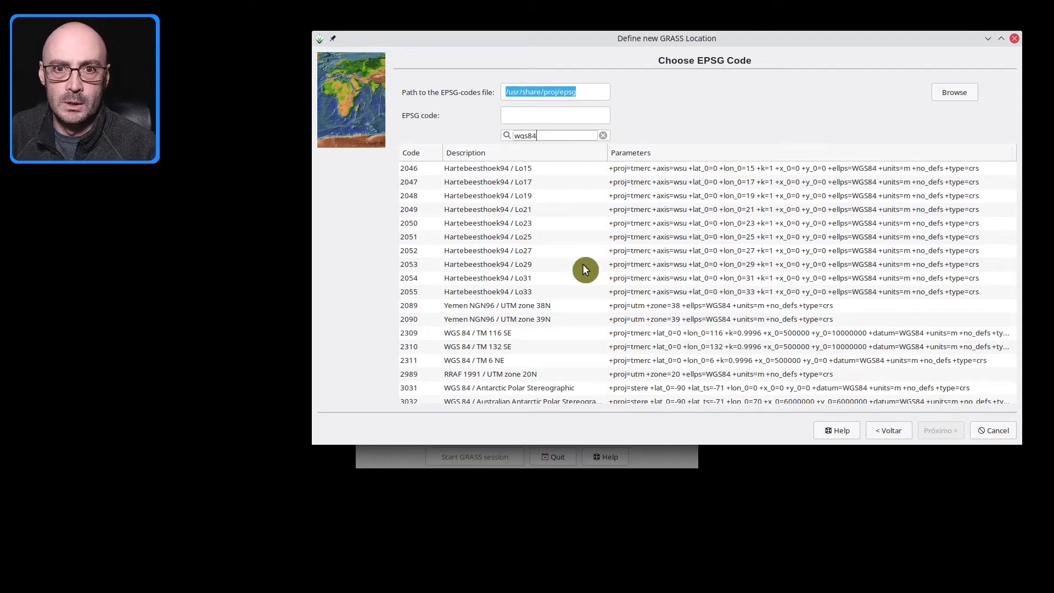
Step: Clear the EPSG search text and filter the code list again by wgs84
drag(553, 138, 473, 132)
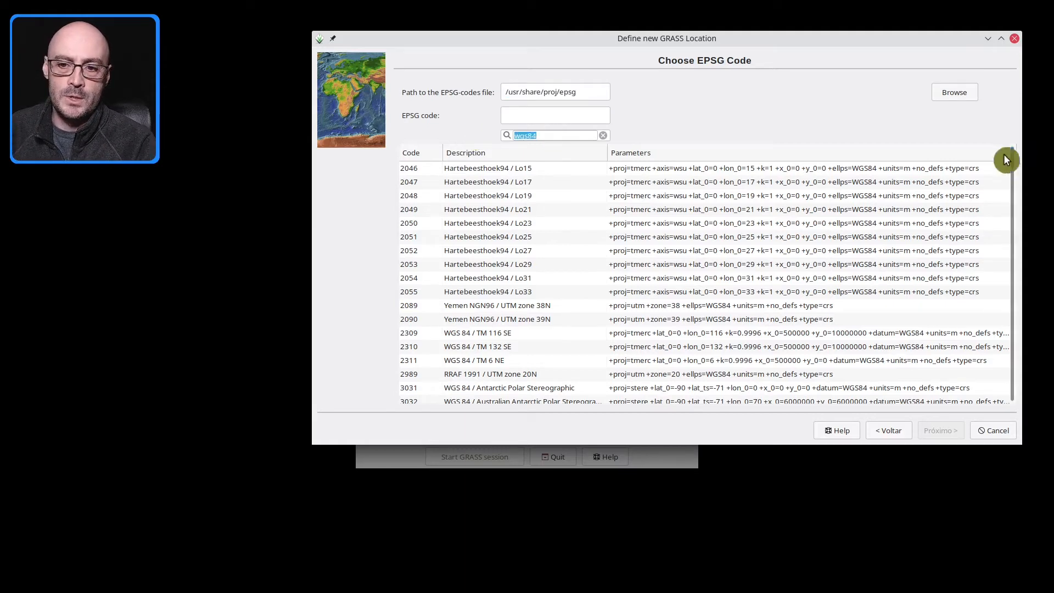
drag(913, 39, 842, 46)
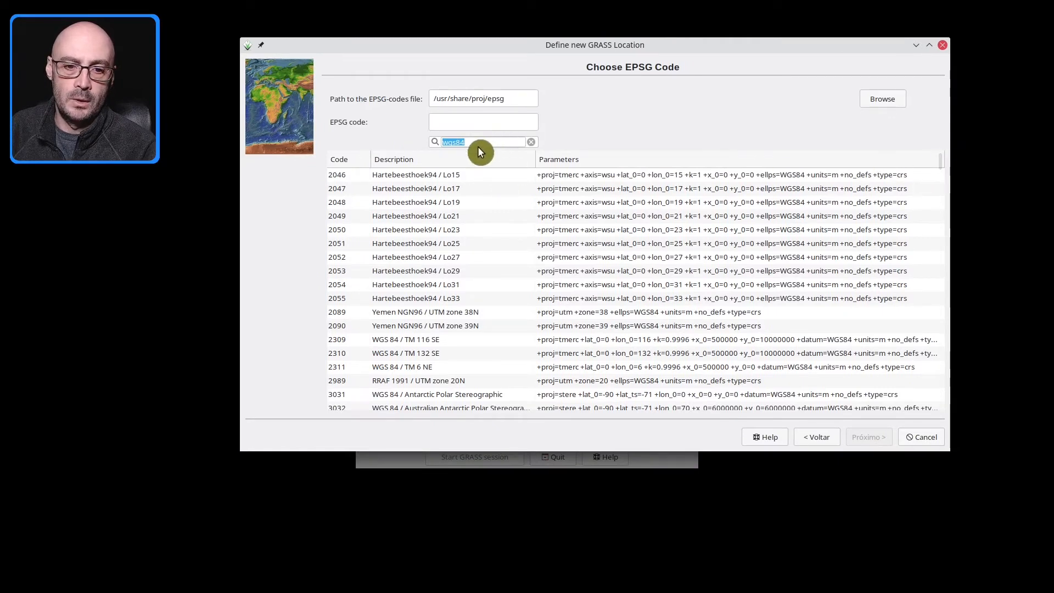
key(BackSpace)
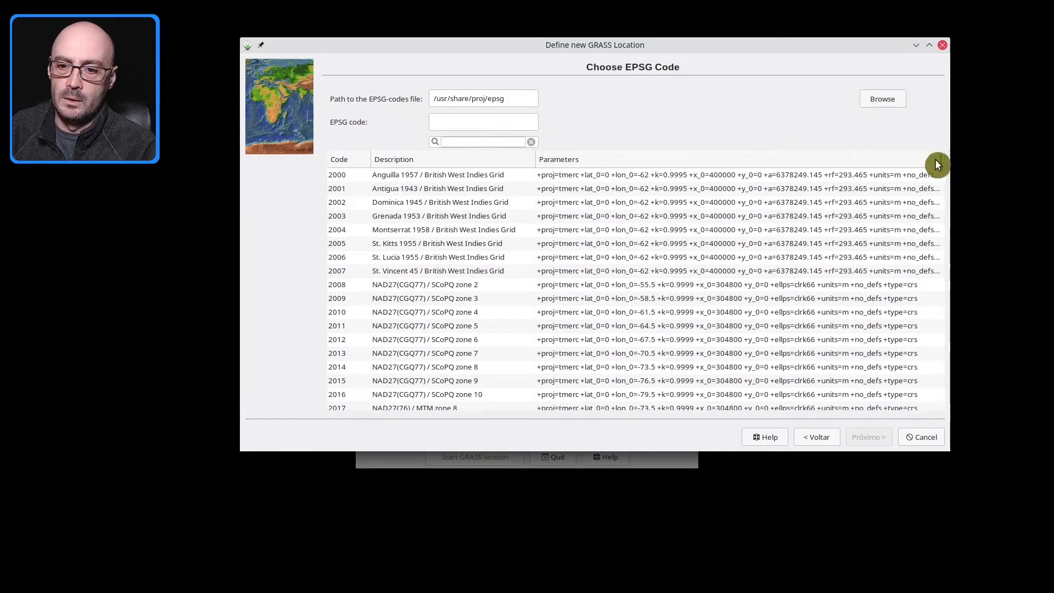
text(w)
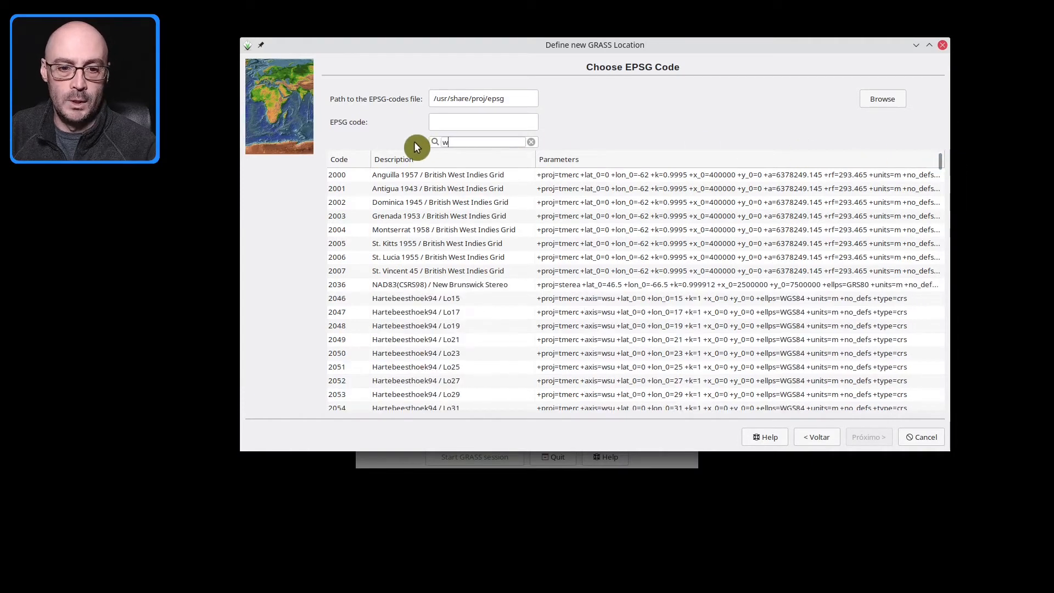
text(g)
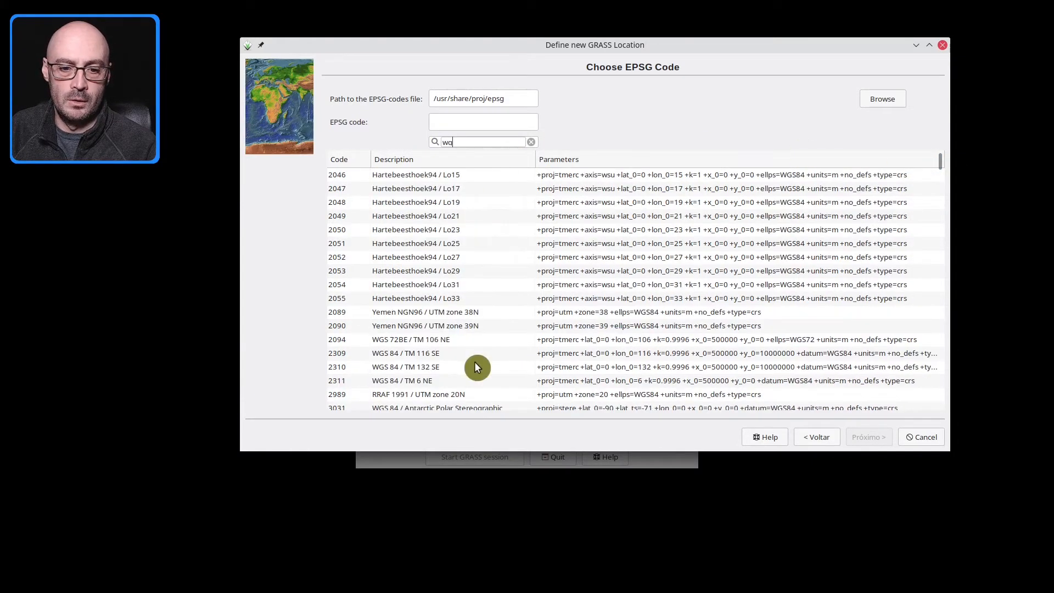
text(s)
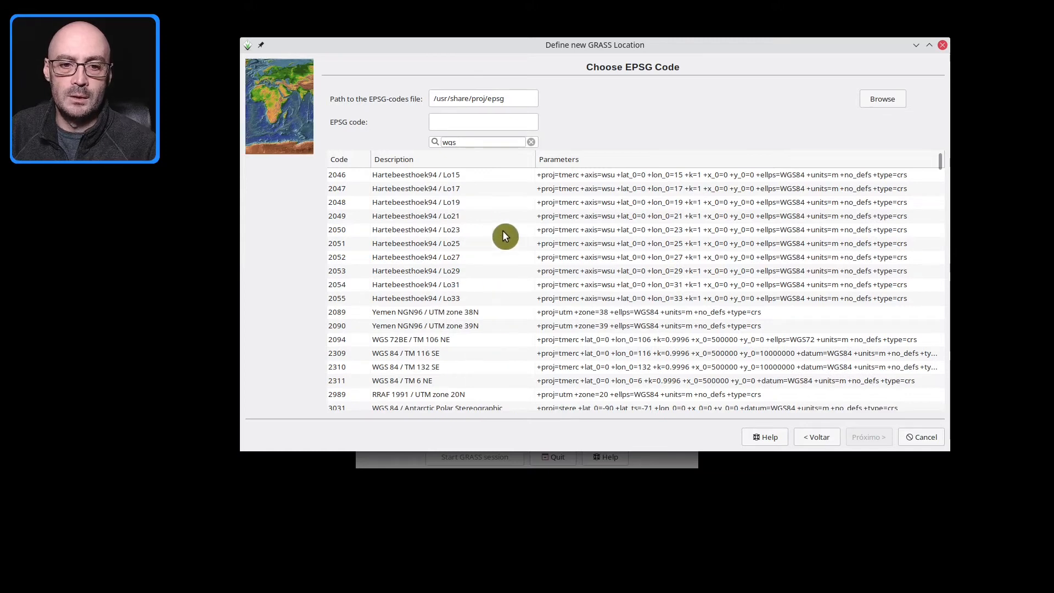
text(84)
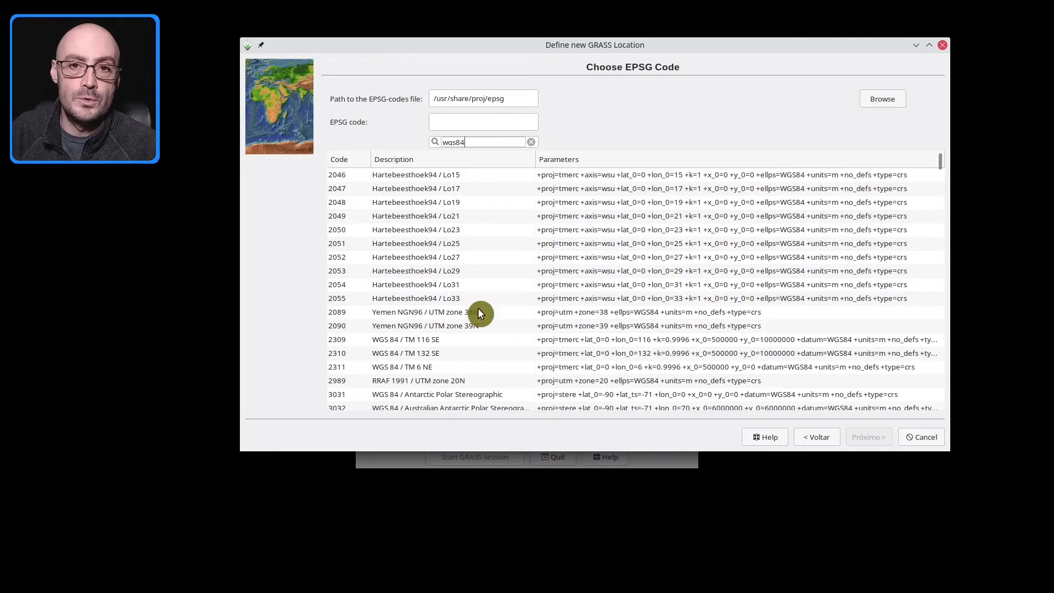
Step: Select EPSG code 4326 (WGS 84) from the filtered code list
scroll(524, 255, down, 1)
scroll(524, 261, down, 8)
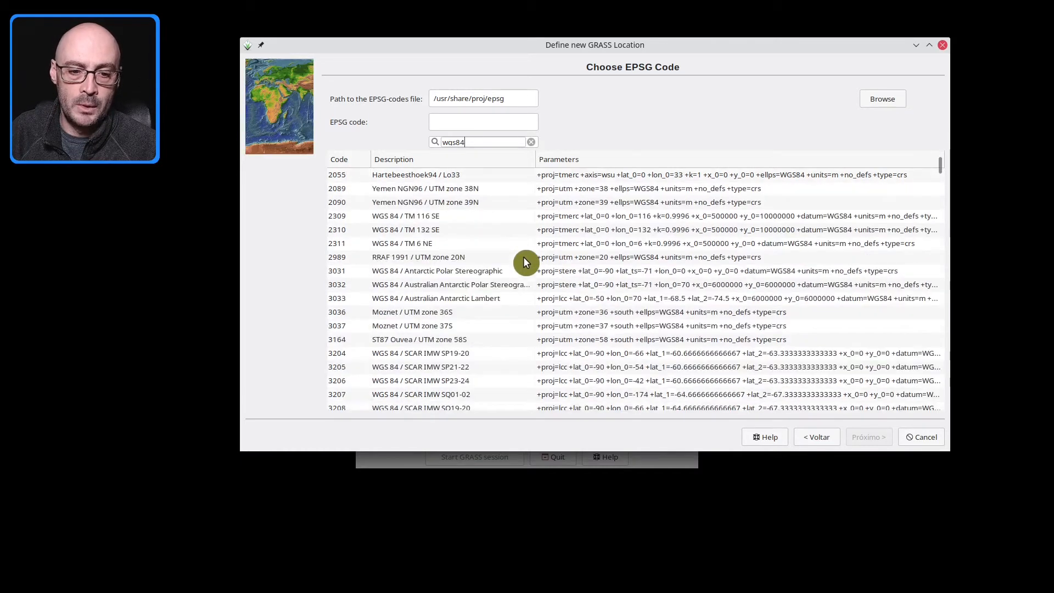
scroll(507, 243, down, 10)
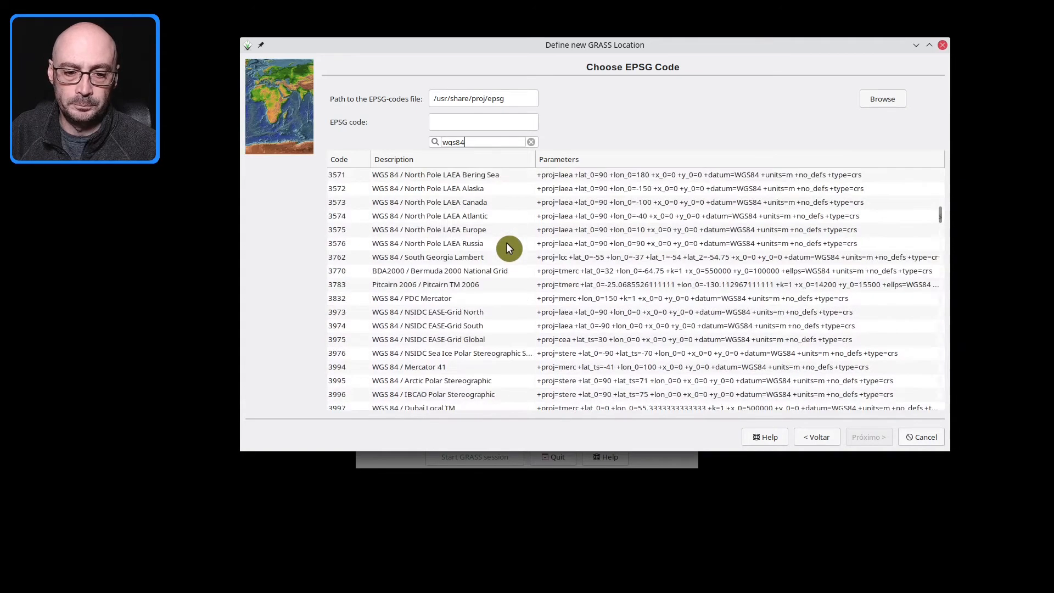
scroll(506, 242, down, 7)
scroll(456, 241, down, 1)
click(416, 275)
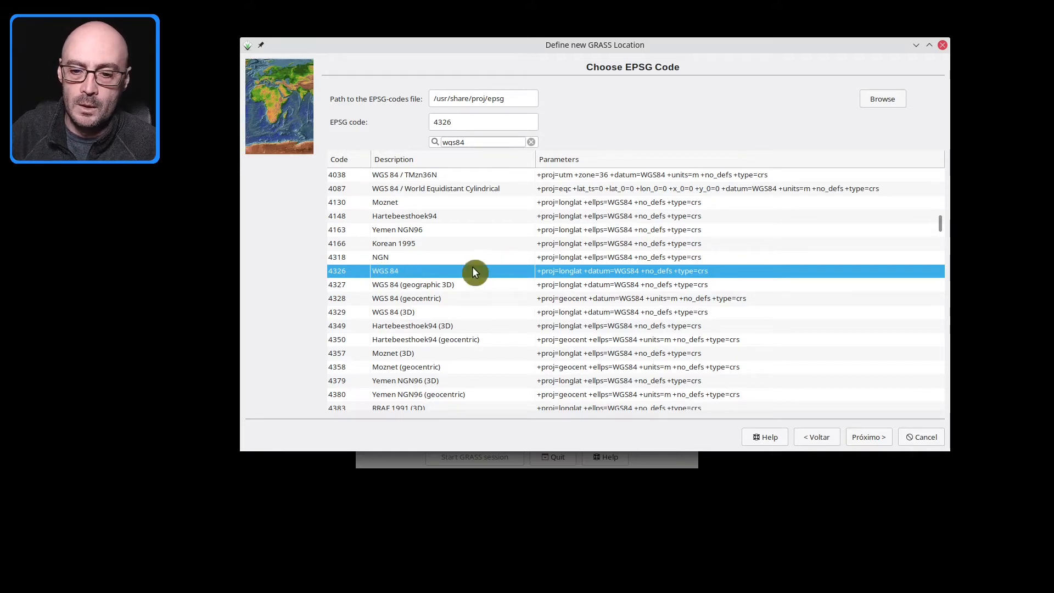
Step: Accept datum transformation 1, used in the whole wgs84 region, and finish creating the curso_yt location
click(871, 434)
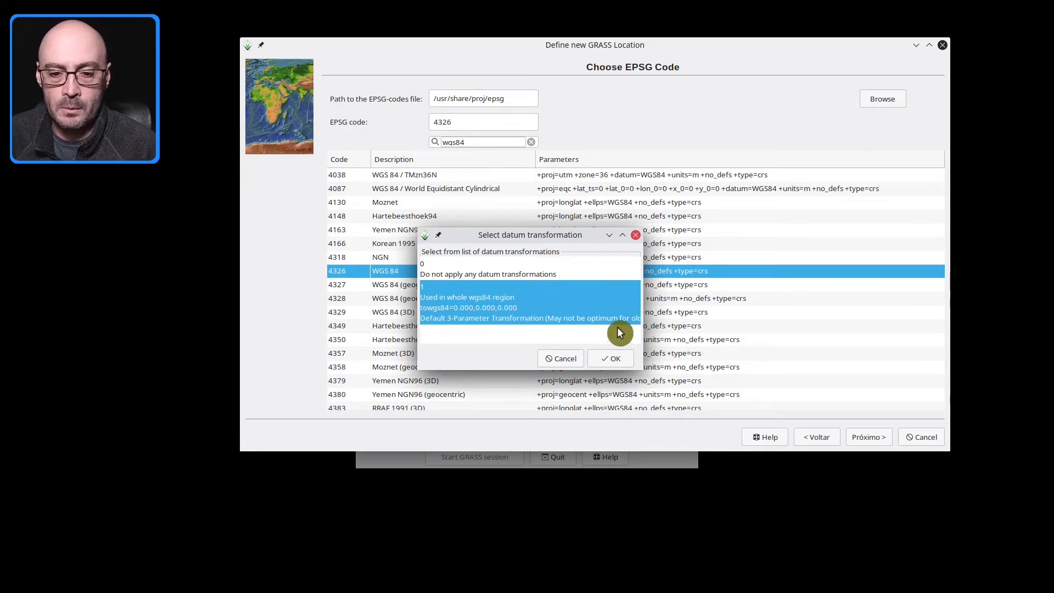
click(618, 357)
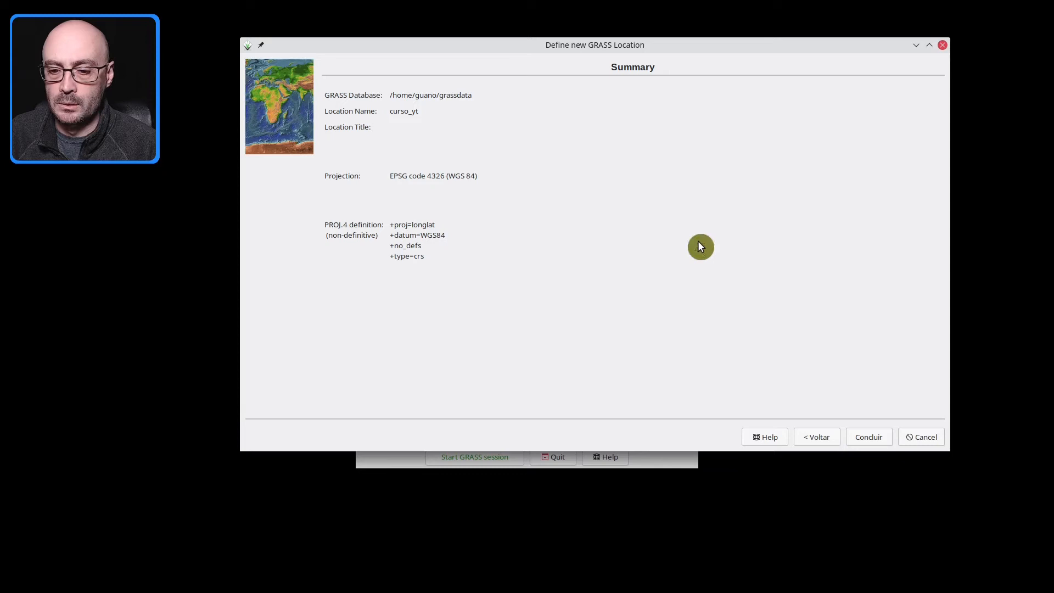
click(876, 437)
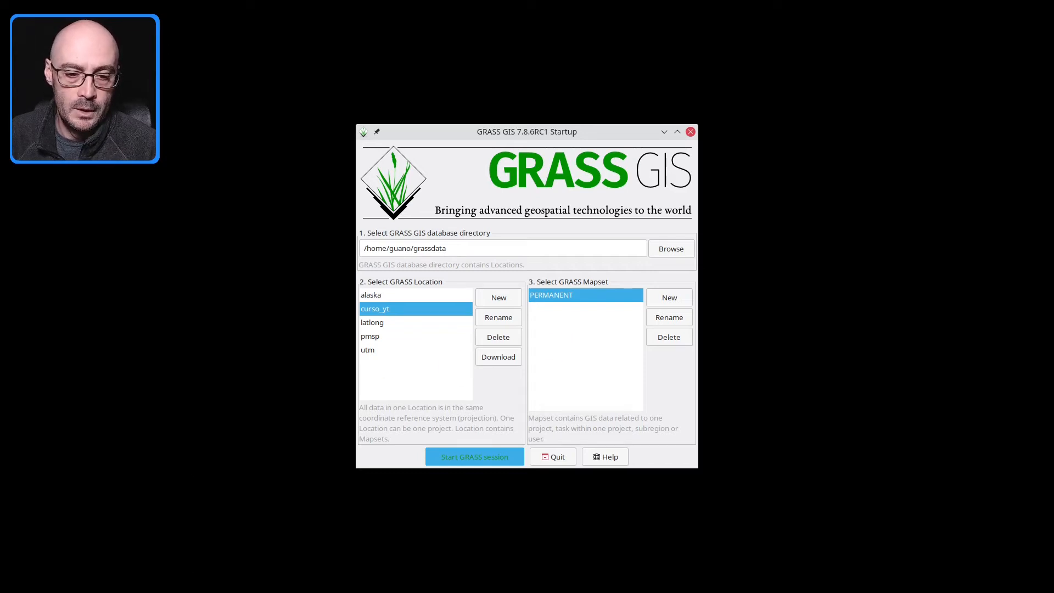
Step: Switch to the tutorial PDF in Okular, read the section on default region and mapset creation, and return to the GRASS startup window
key(alt+Tab)
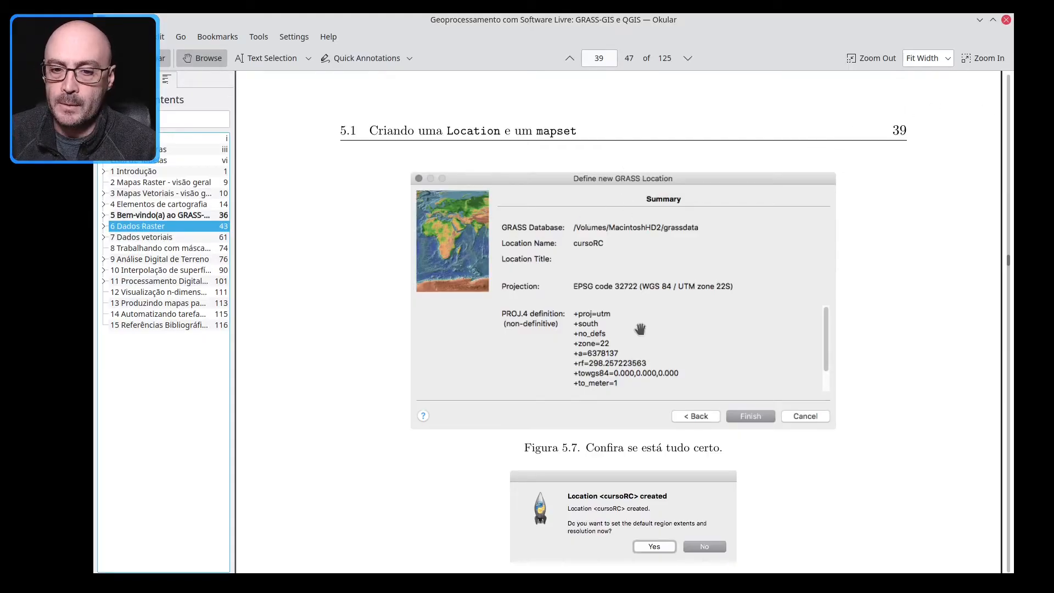
drag(685, 330, 690, 276)
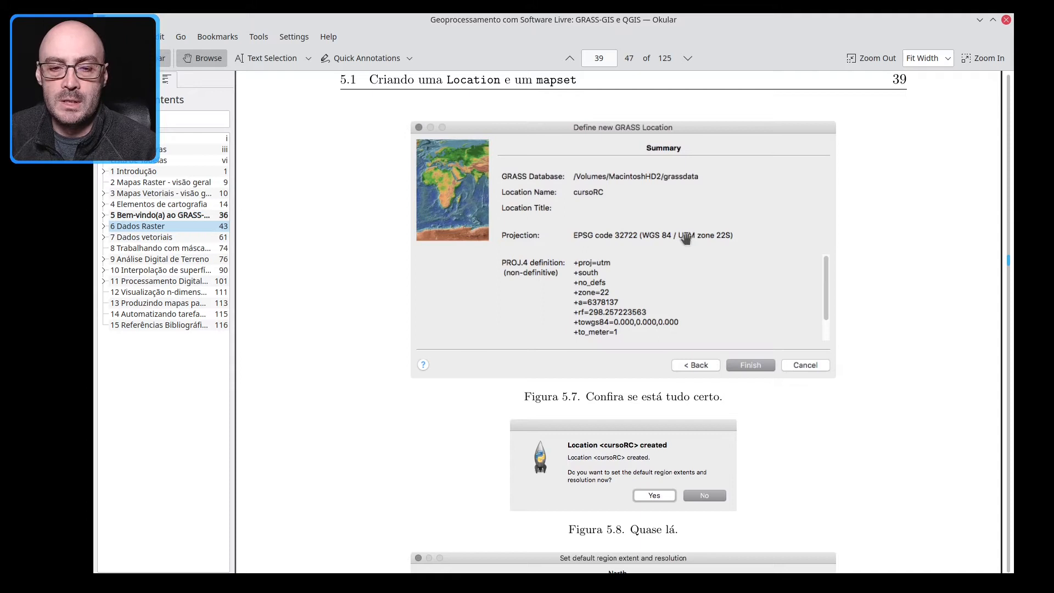
scroll(681, 220, down, 1)
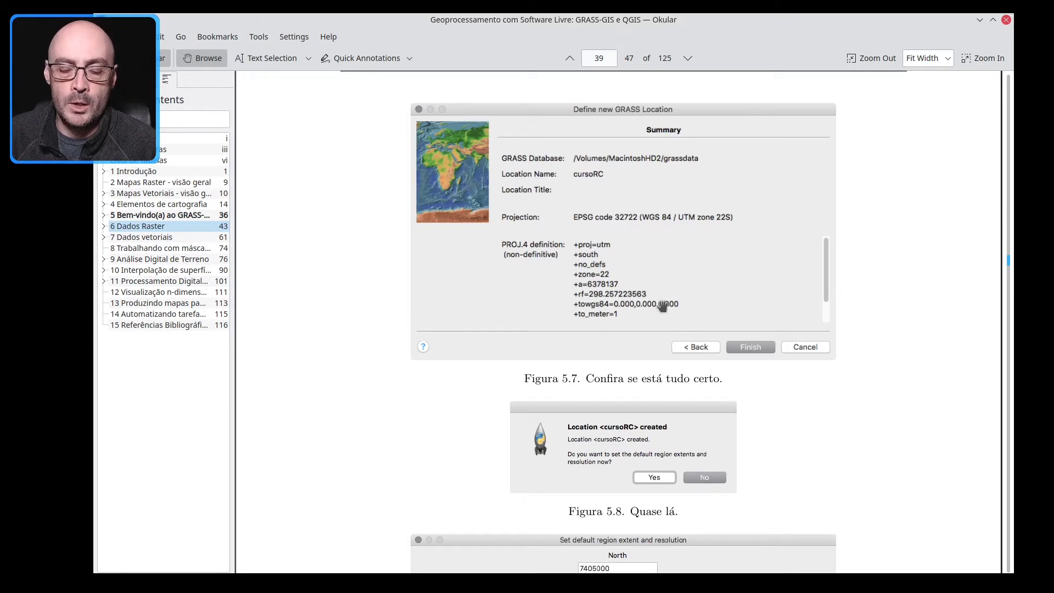
scroll(701, 350, down, 5)
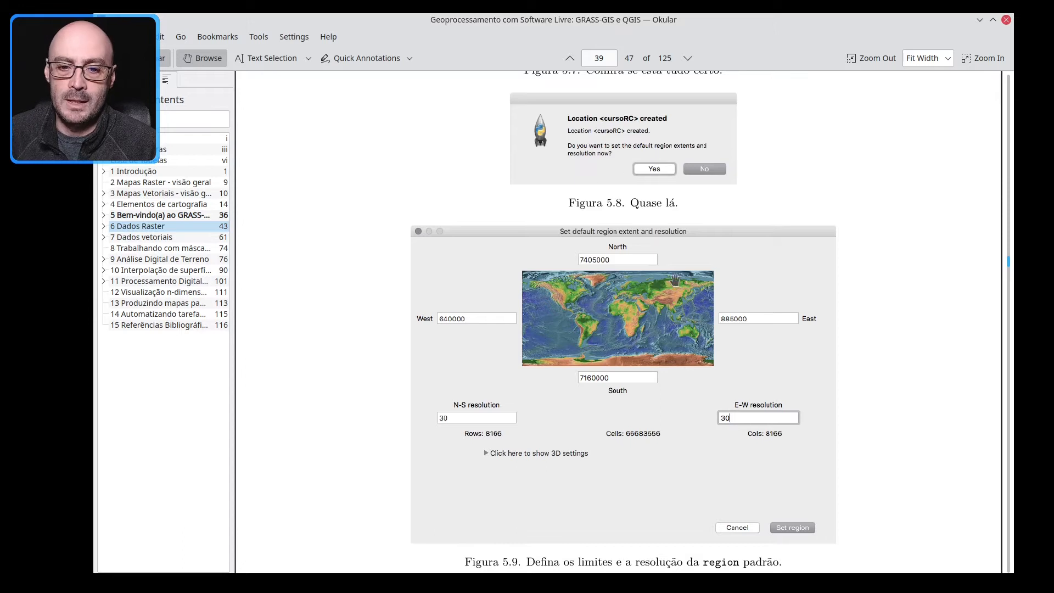
drag(675, 280, 692, 149)
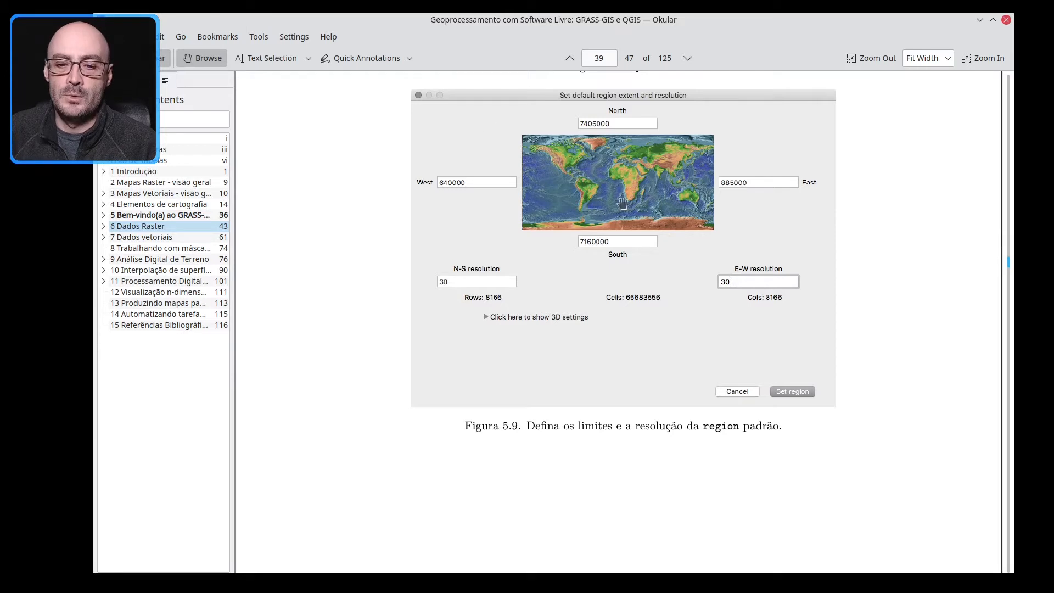
scroll(631, 252, down, 10)
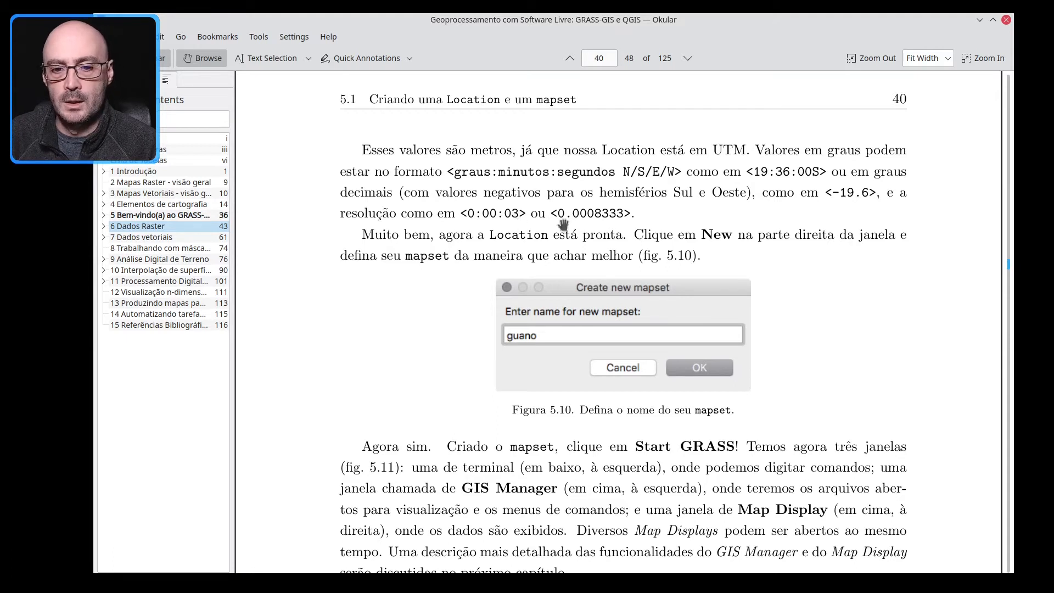
scroll(588, 230, down, 2)
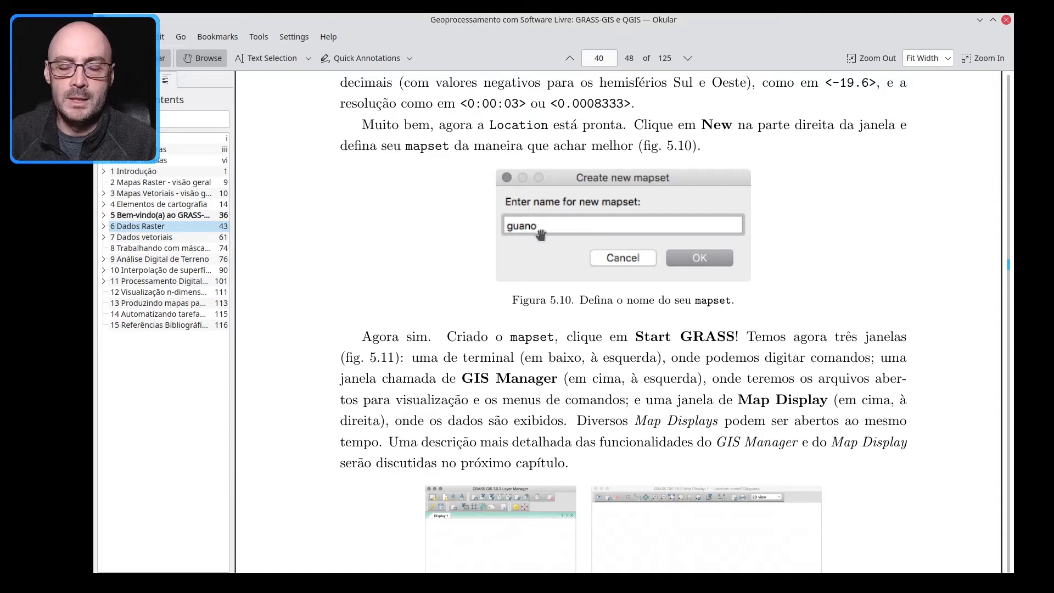
scroll(554, 267, down, 4)
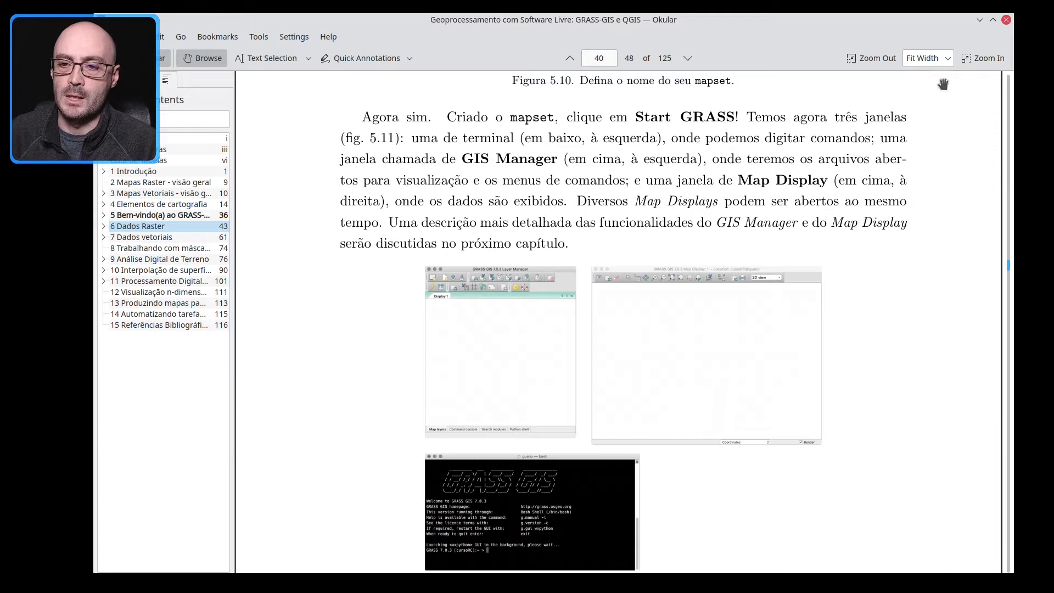
click(1006, 20)
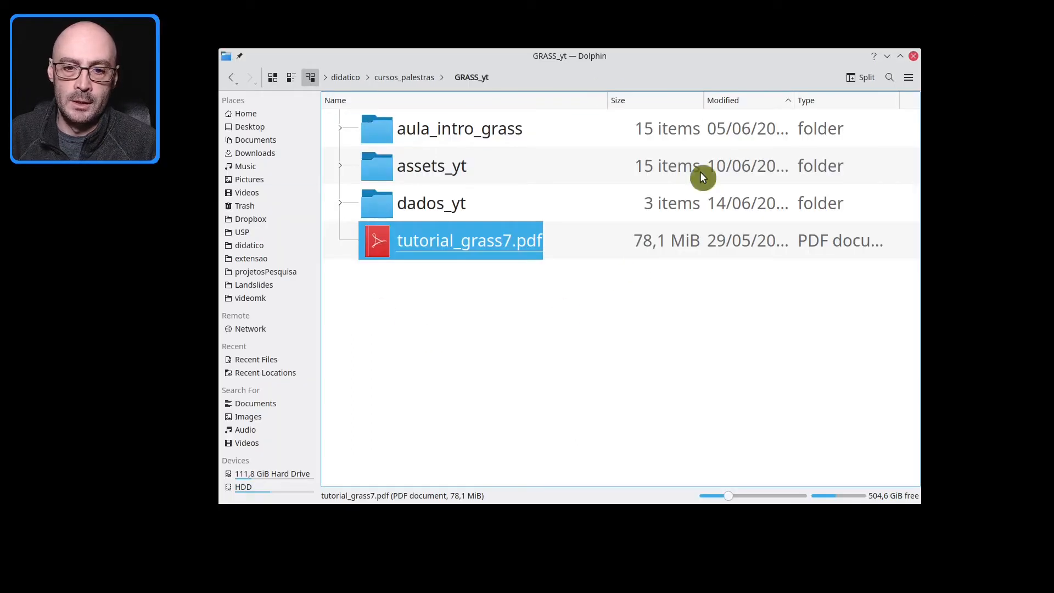
click(887, 55)
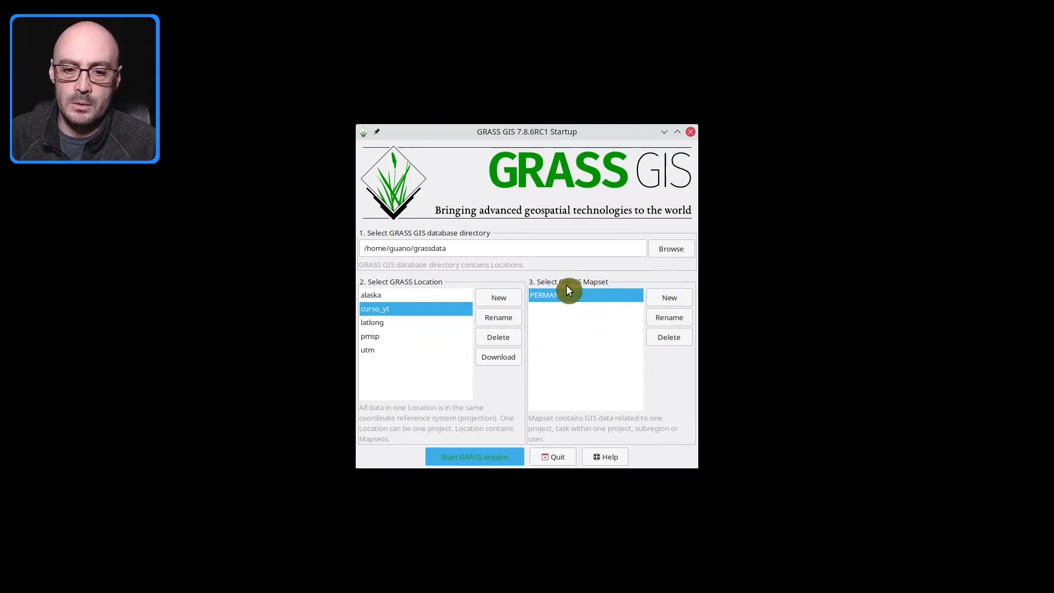
Step: Create a new mapset named yt in the curso_yt location
click(661, 298)
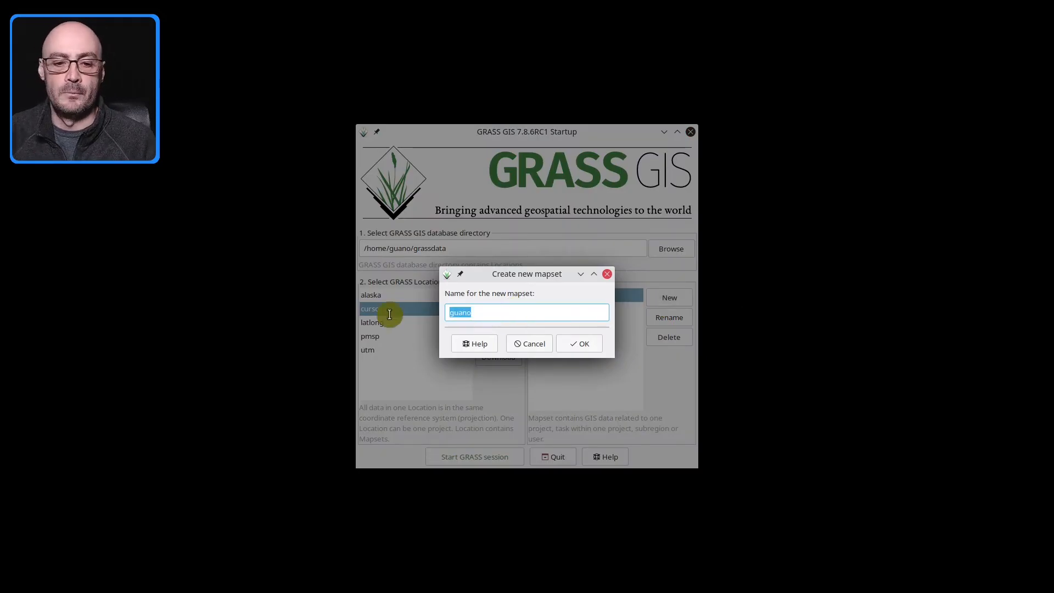
text(yt)
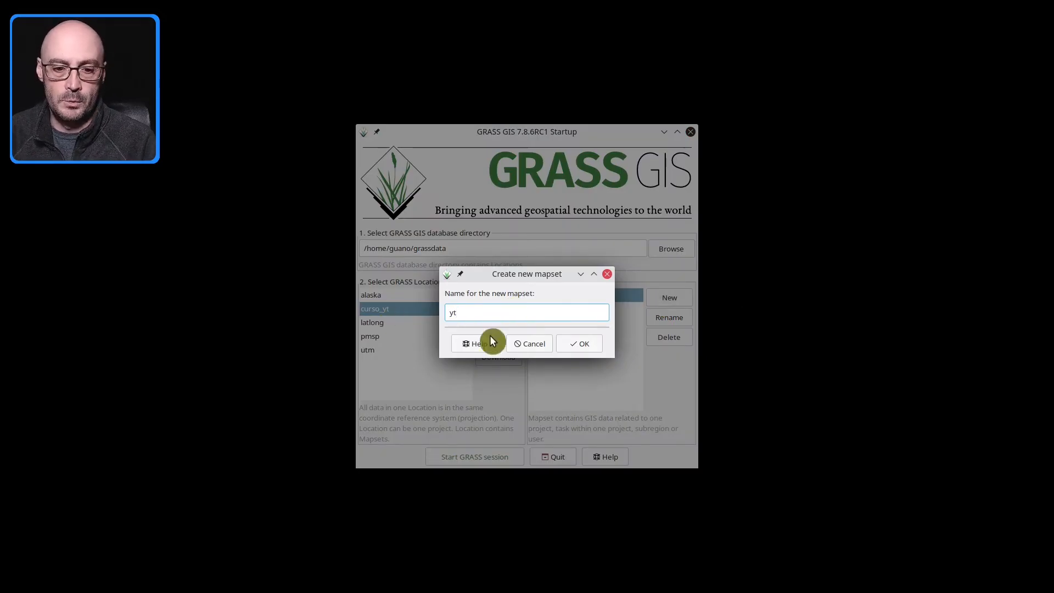
click(587, 346)
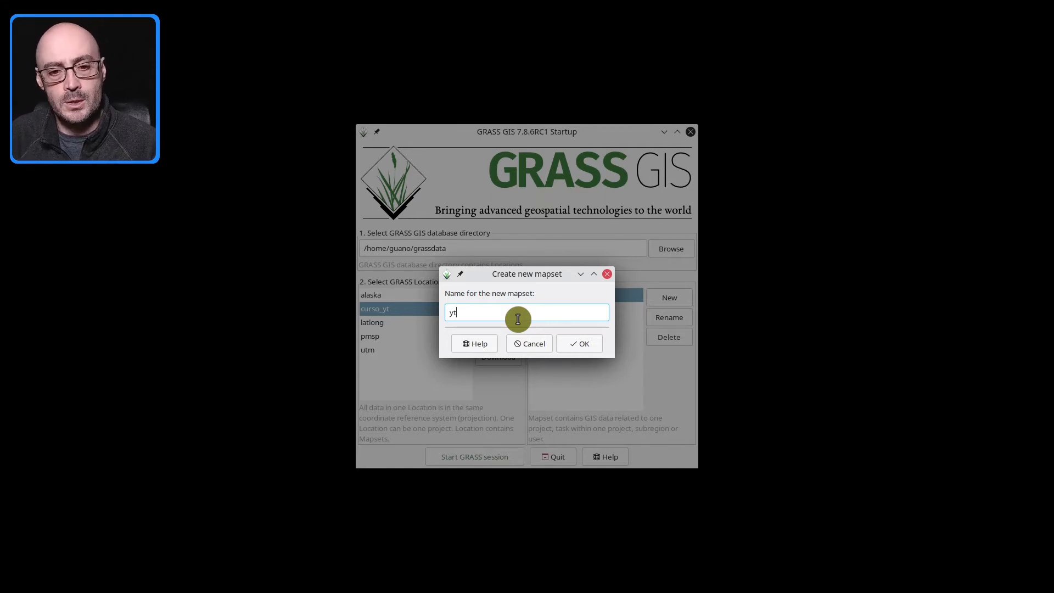
key(Return)
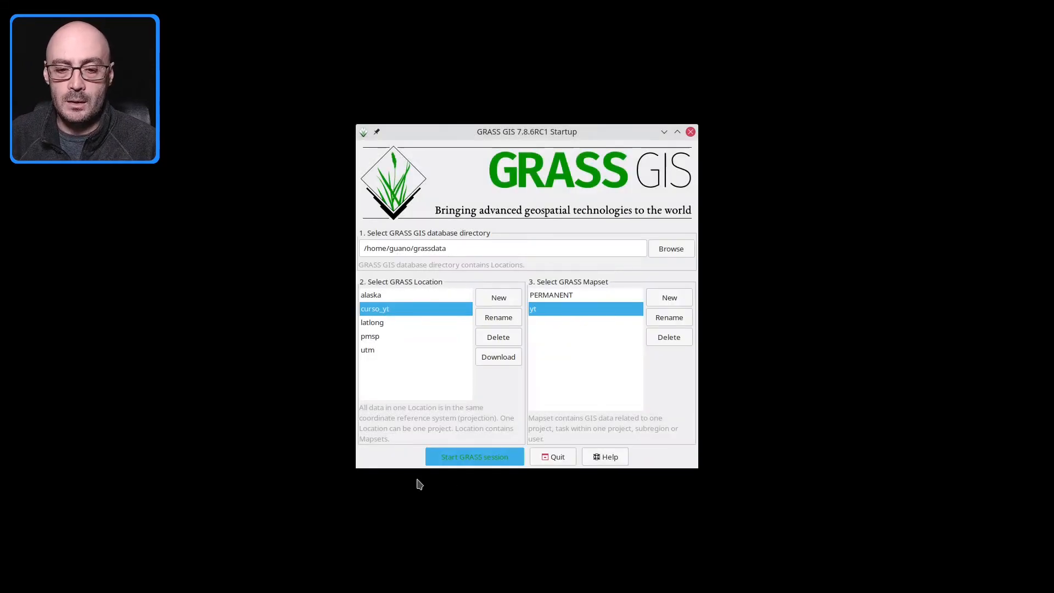
Step: Start the GRASS session with the yt mapset, and arrange the windows apart with an enlarged Map Display and the Layer Manager fully visible
click(449, 448)
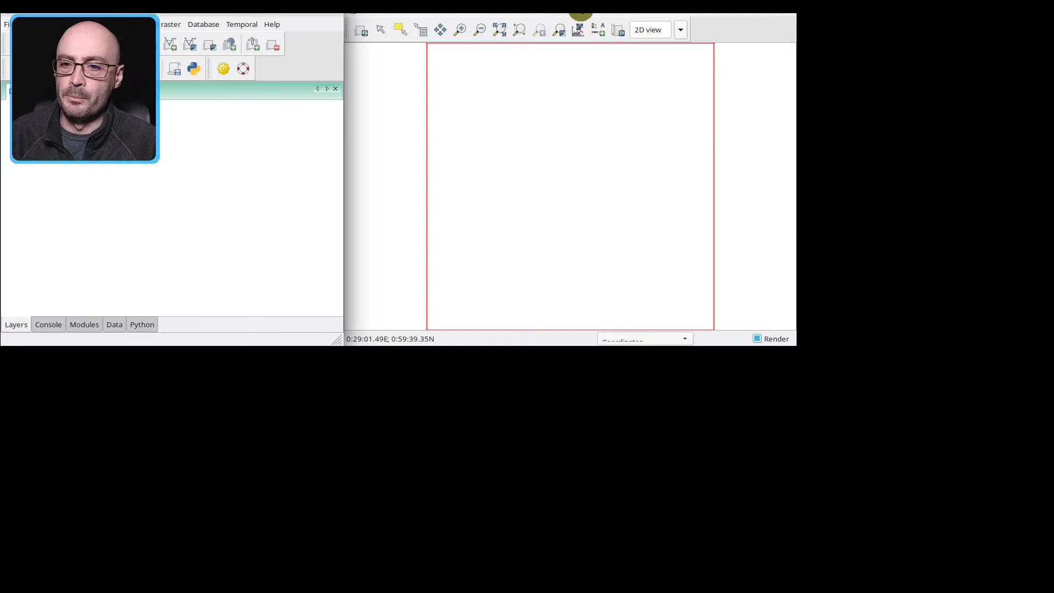
drag(581, 9, 817, 15)
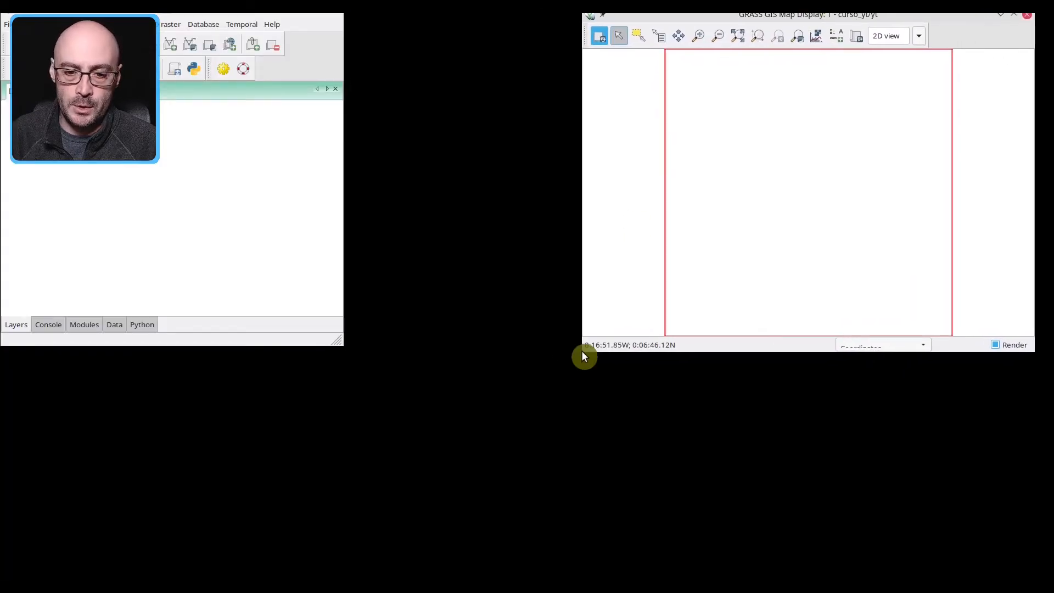
drag(581, 351, 508, 562)
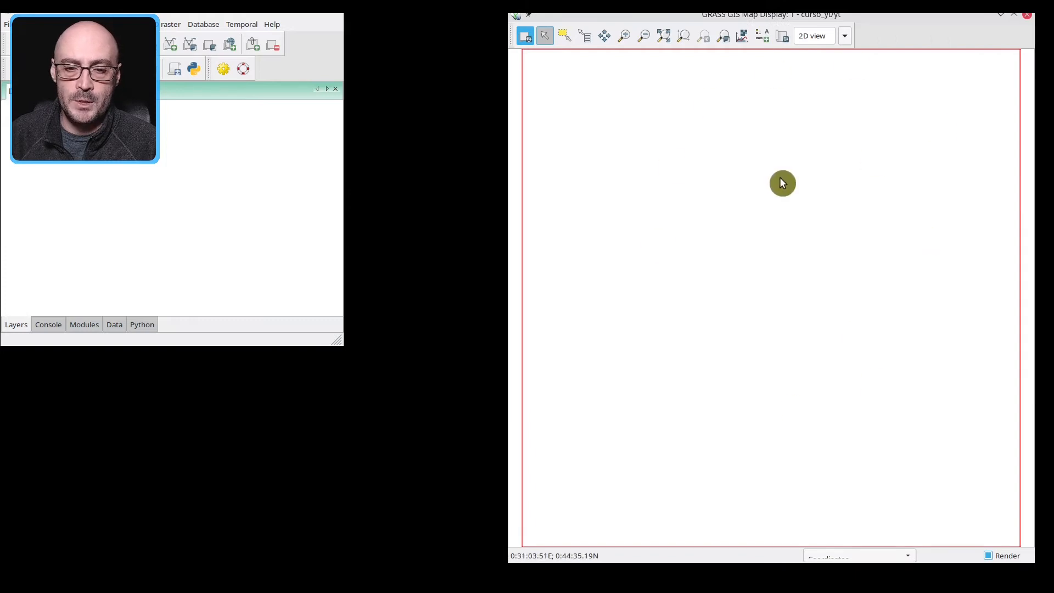
drag(273, 14, 290, 226)
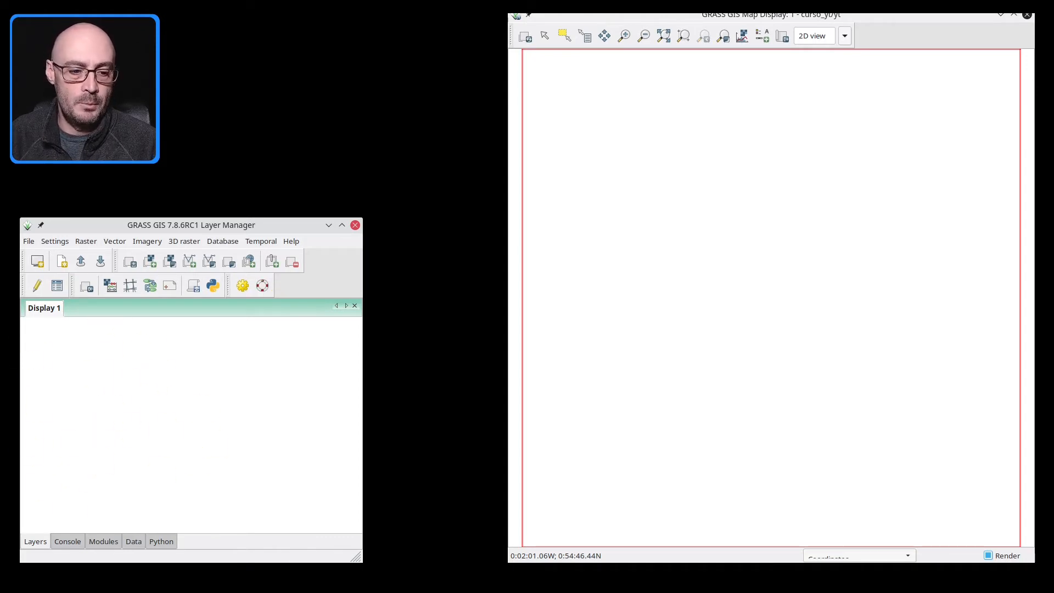
Step: Show the Layer Manager's command console and briefly compare it with the Konsole terminal running GRASS
click(64, 545)
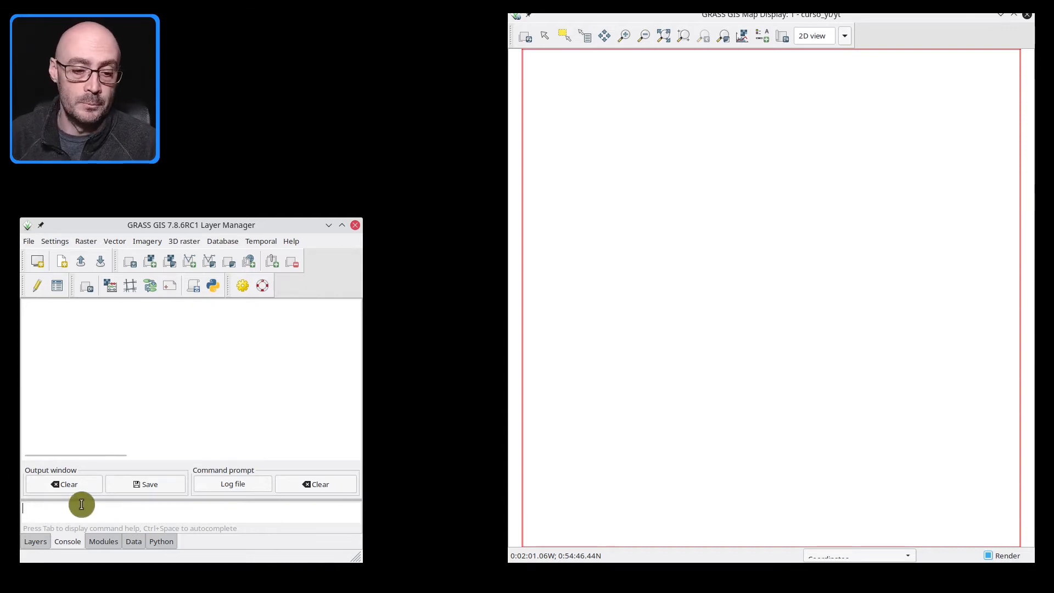
click(161, 583)
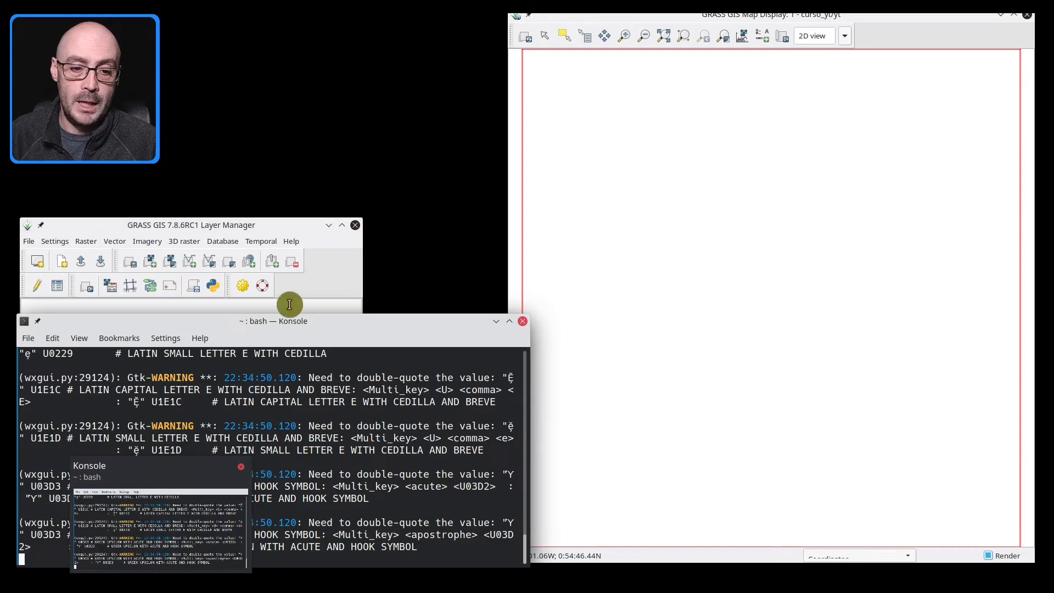
click(497, 322)
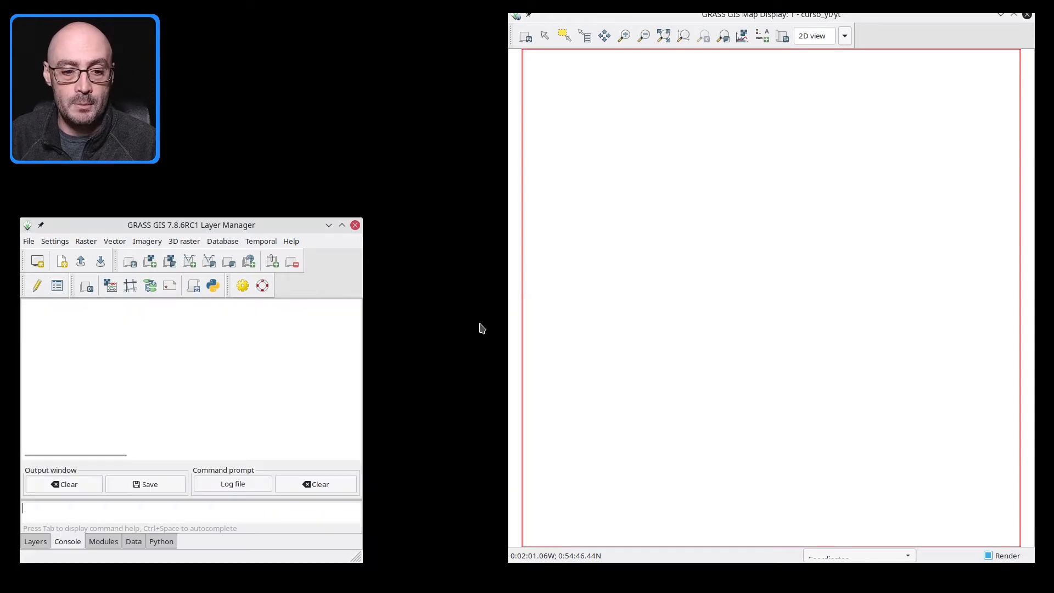
click(281, 447)
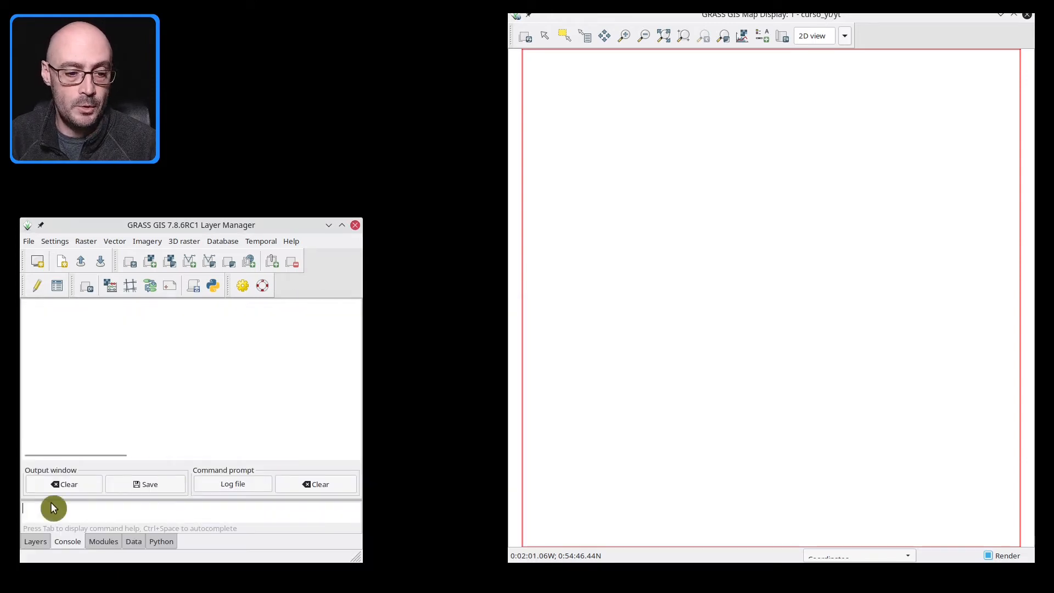
click(107, 513)
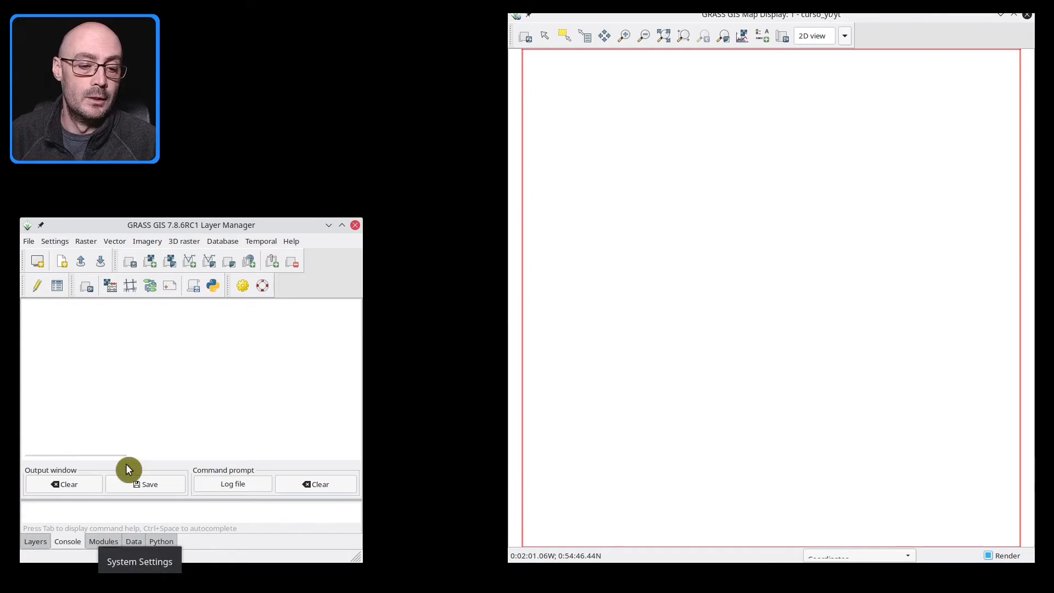
Step: Browse the Raster category in the module tree and ready the module search field for a query
click(107, 541)
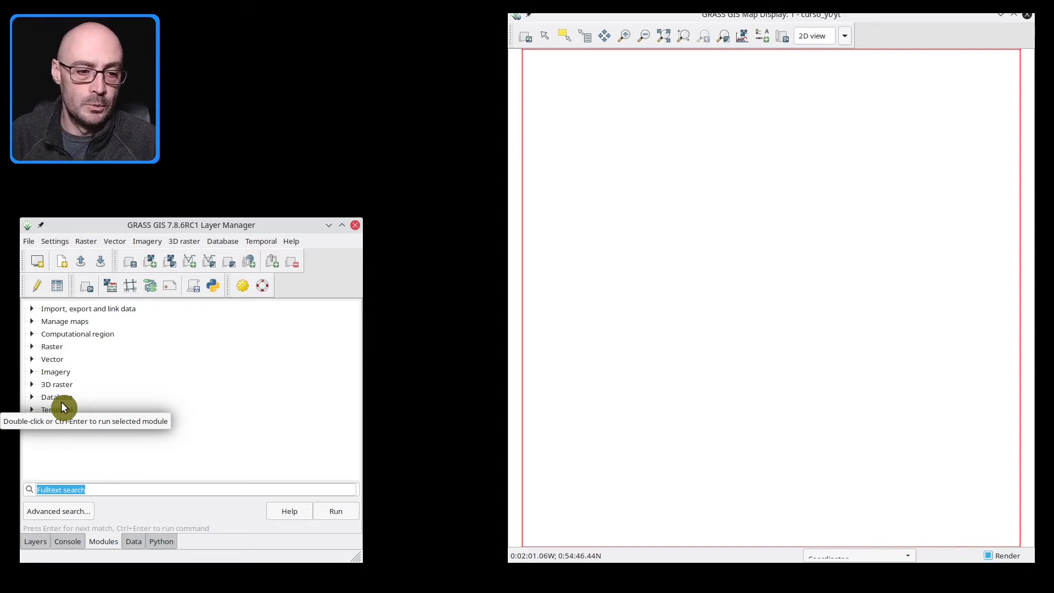
click(31, 346)
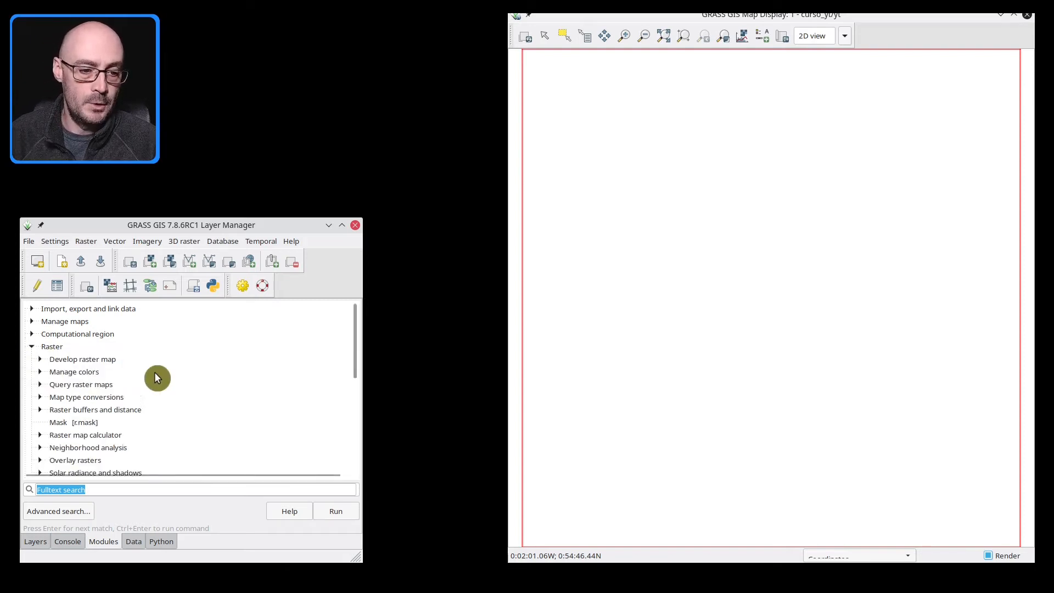
scroll(143, 356, down, 1)
scroll(87, 375, down, 4)
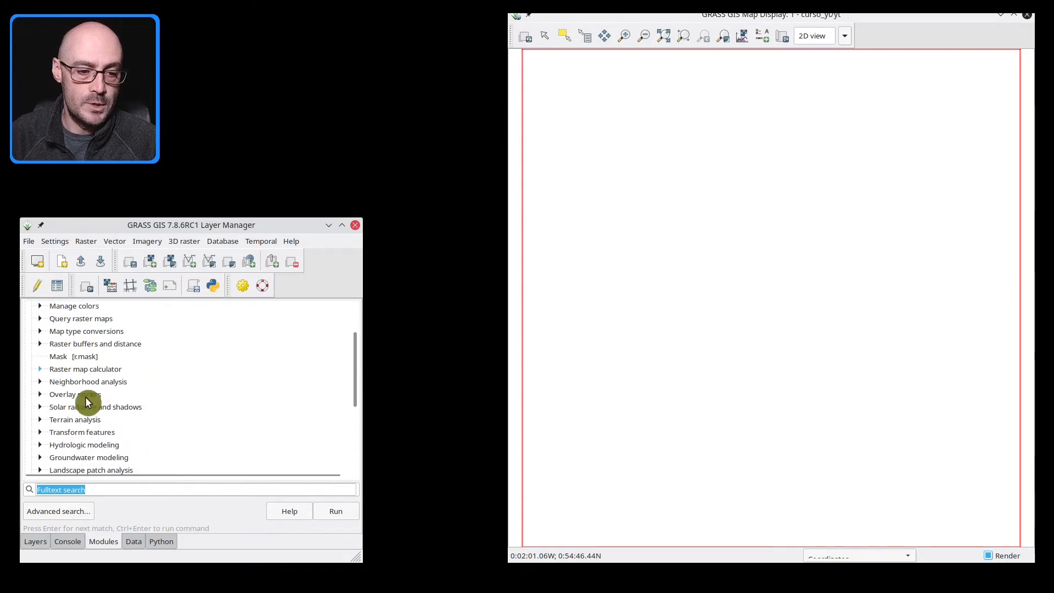
click(61, 488)
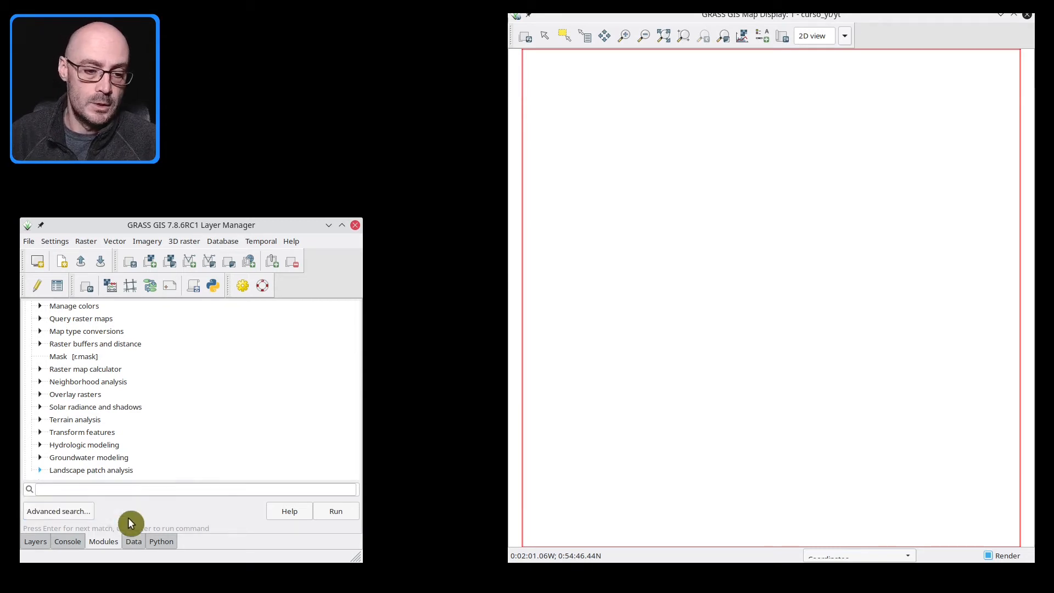
Step: View the GRASS locations and mapsets in the data catalog, and open the interactive Python shell
click(133, 541)
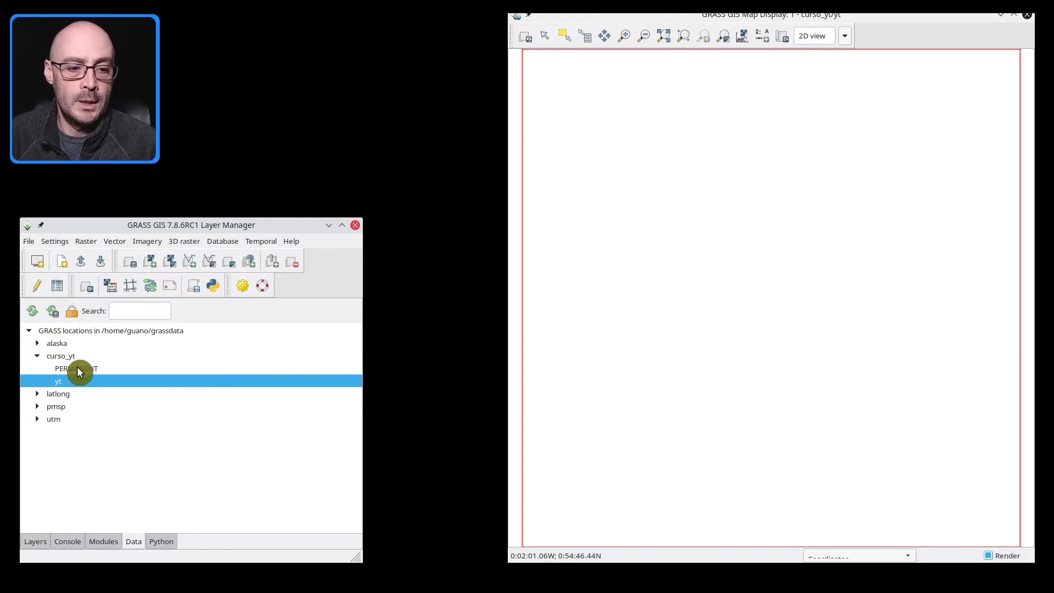
click(163, 543)
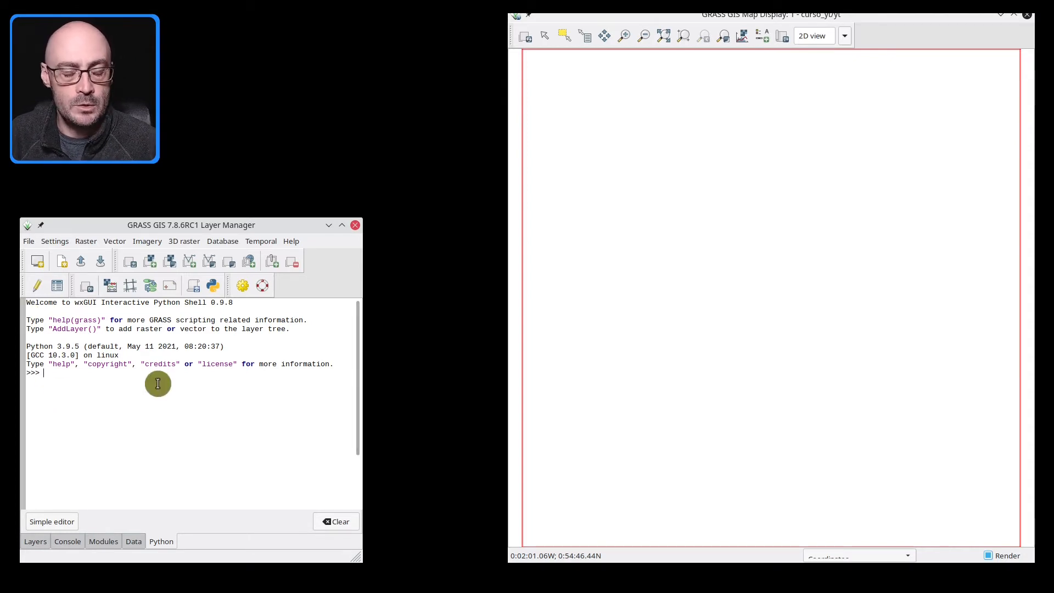
Step: Return to the Layer Manager's layer list and open the SRTM raster import module (r.in.srtm), placing its dialog above the Layer Manager
click(57, 529)
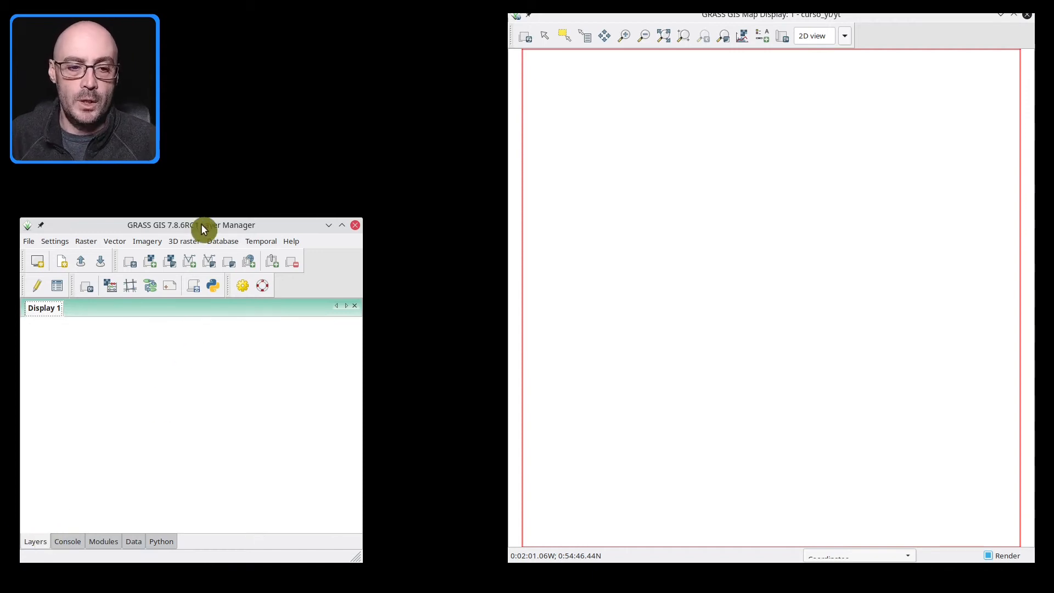
drag(203, 229, 211, 229)
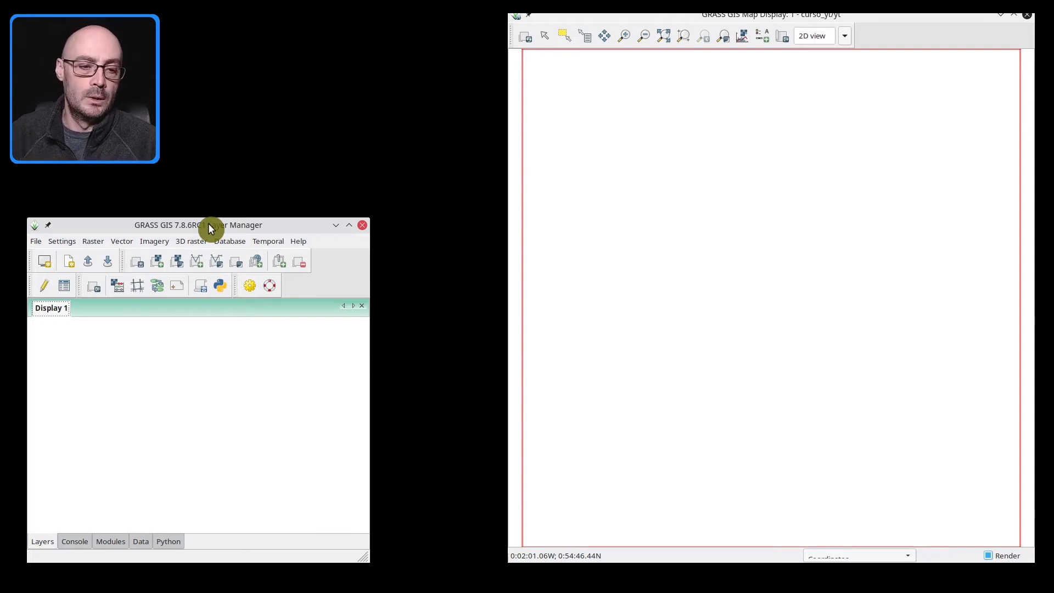
click(37, 242)
mouse_move(37, 242)
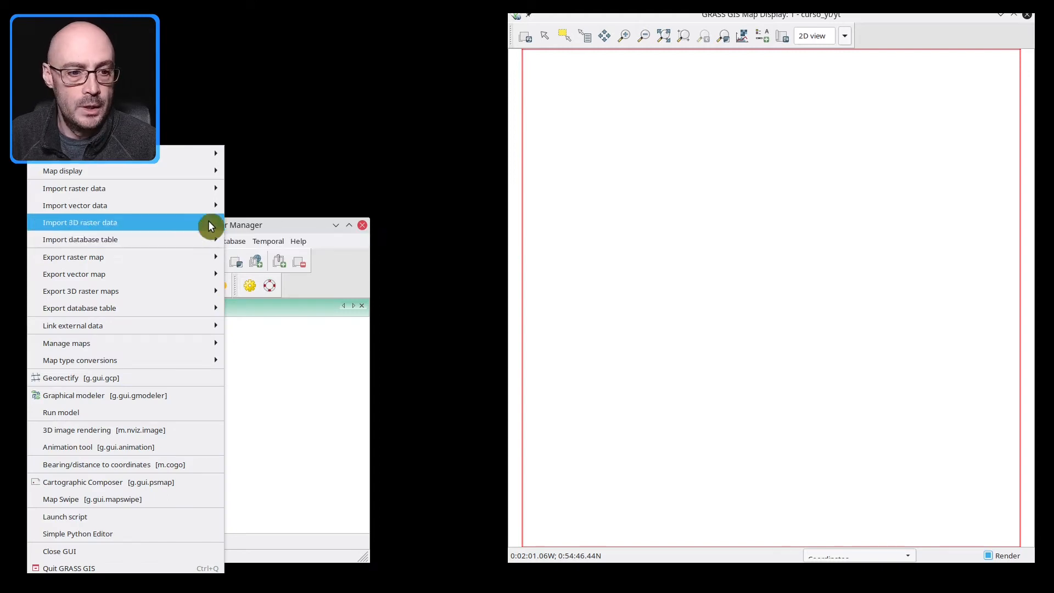
mouse_move(115, 189)
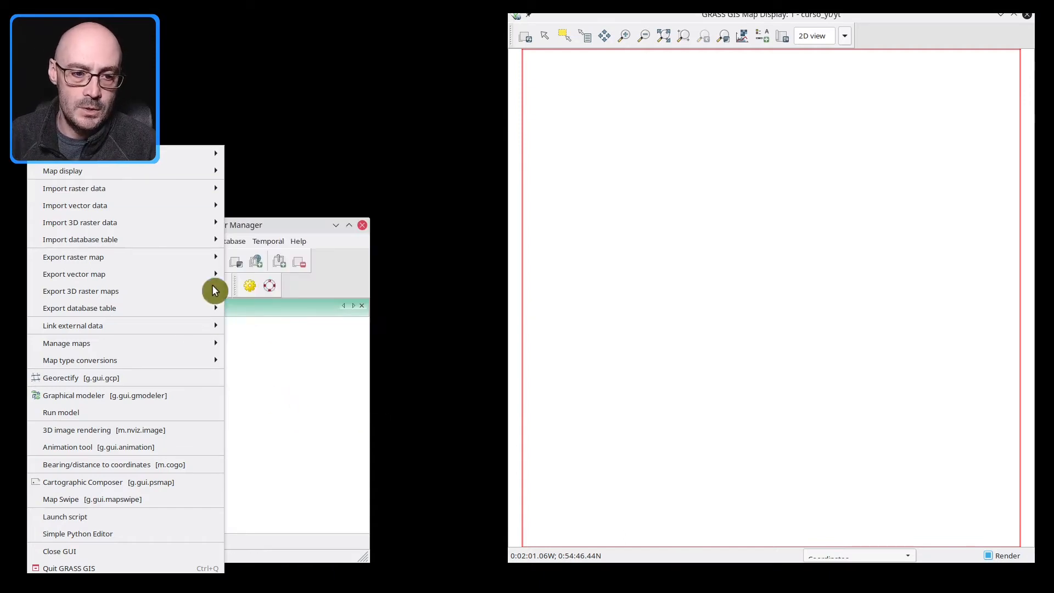
mouse_move(173, 190)
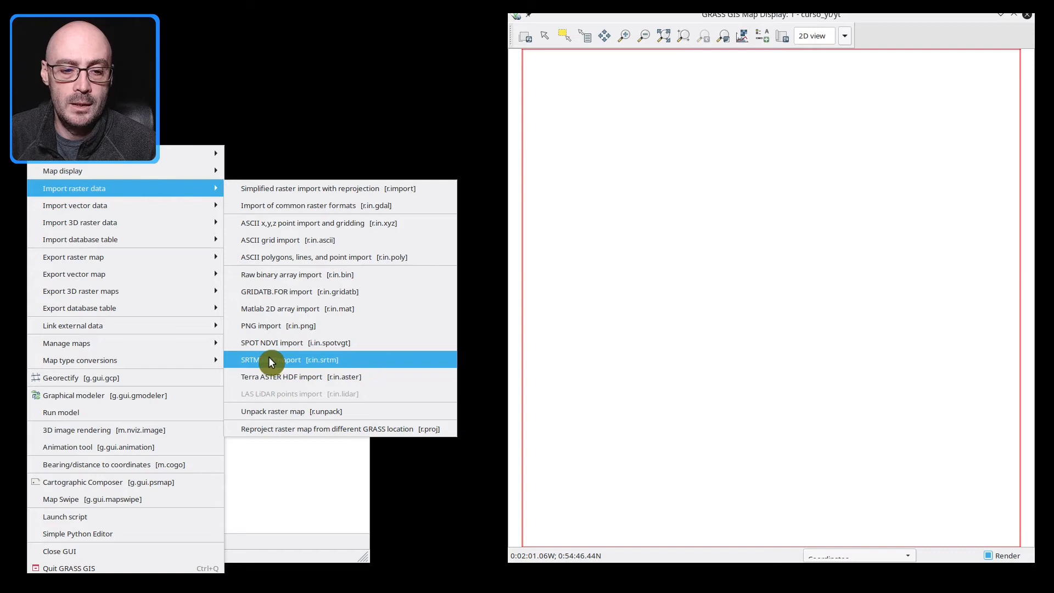
click(355, 359)
drag(498, 168, 407, 85)
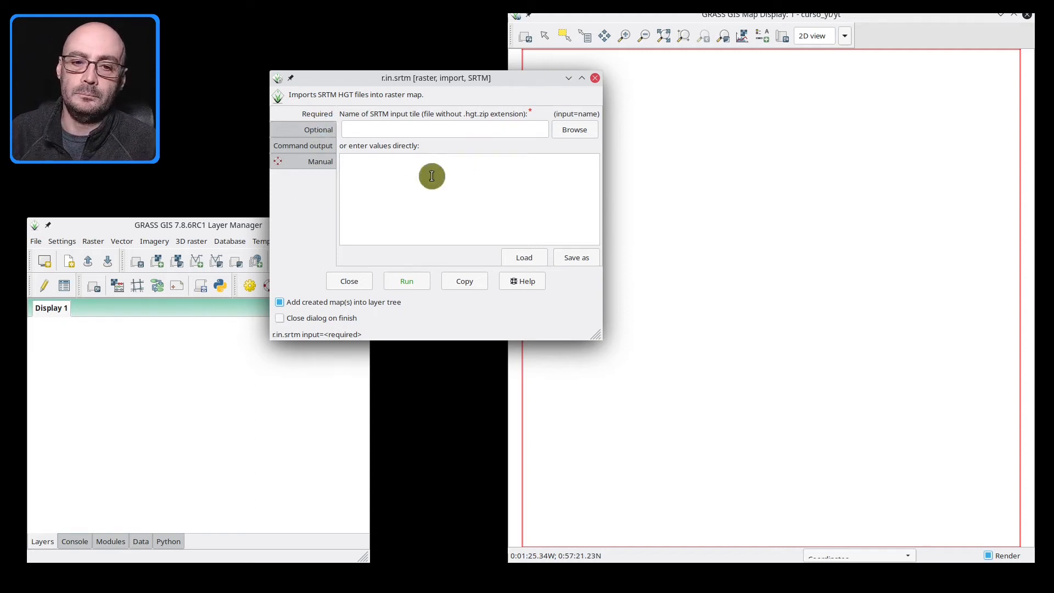
Step: Choose S25W048.hgt from the dados_yt folder as the SRTM input tile
click(571, 130)
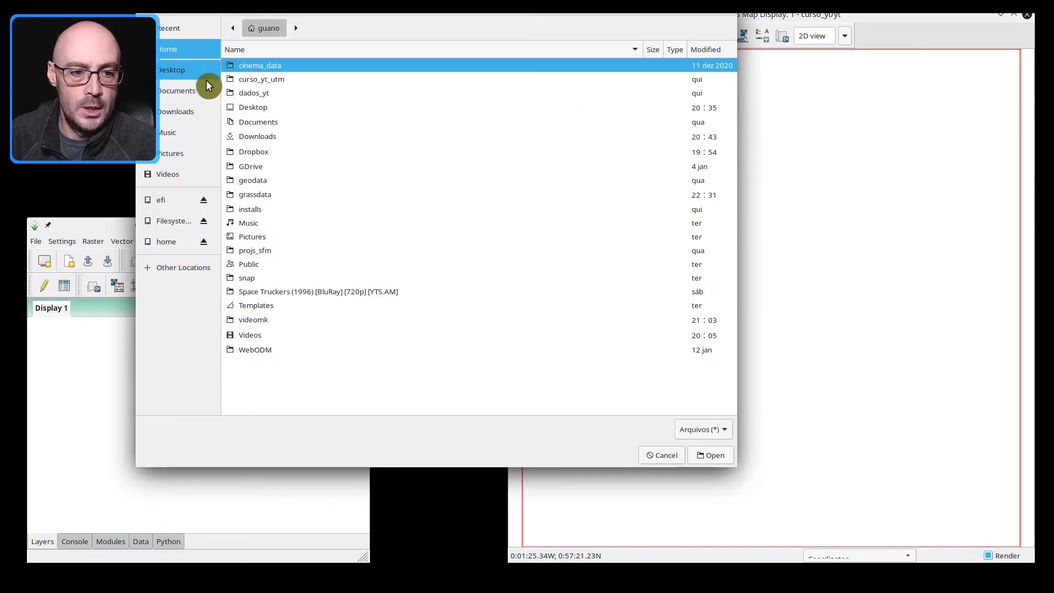
double_click(262, 82)
click(266, 29)
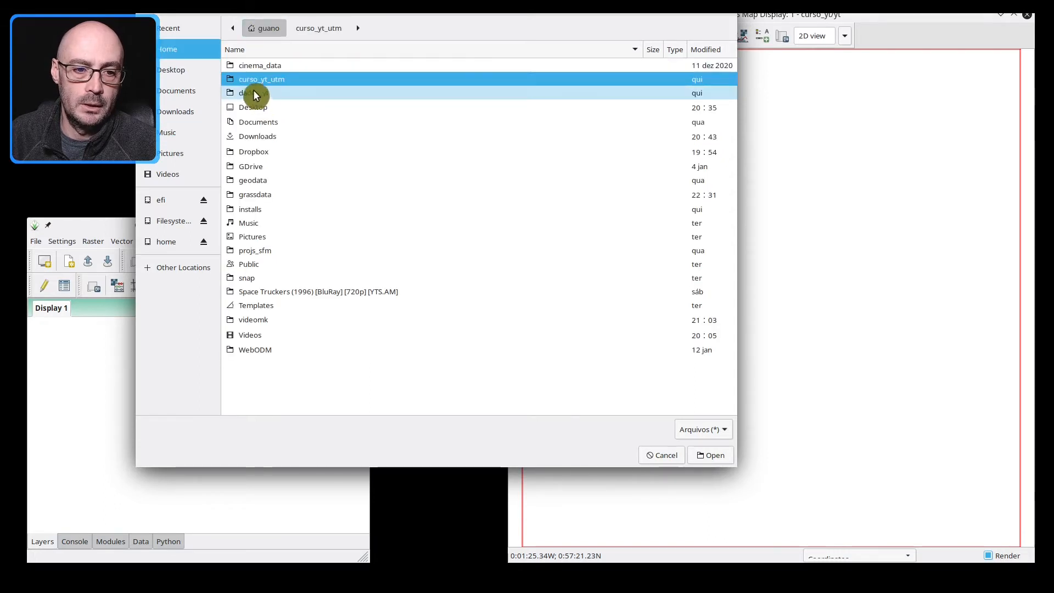
double_click(263, 80)
click(264, 81)
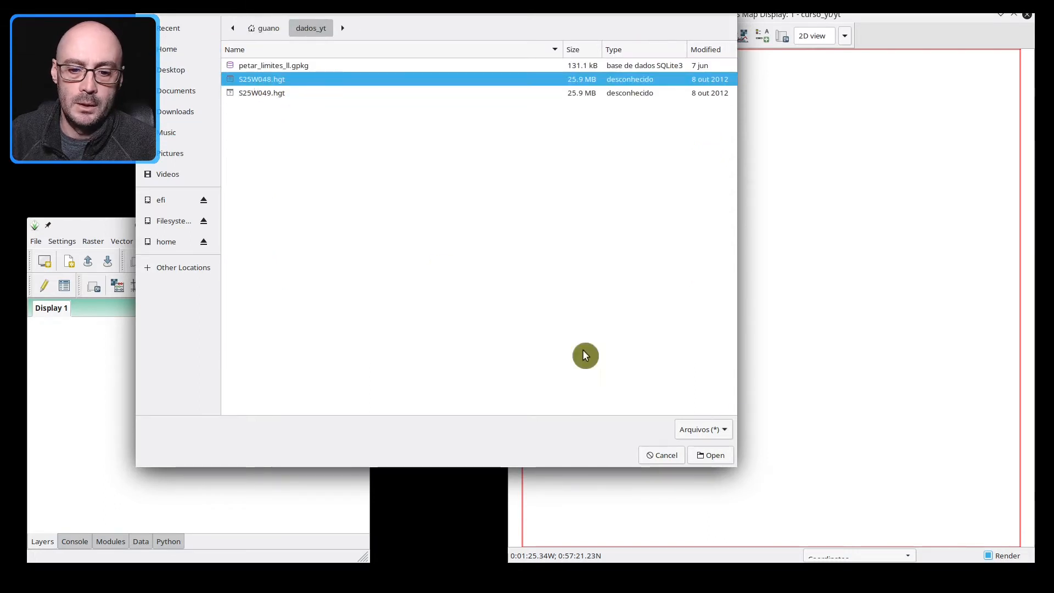
click(708, 455)
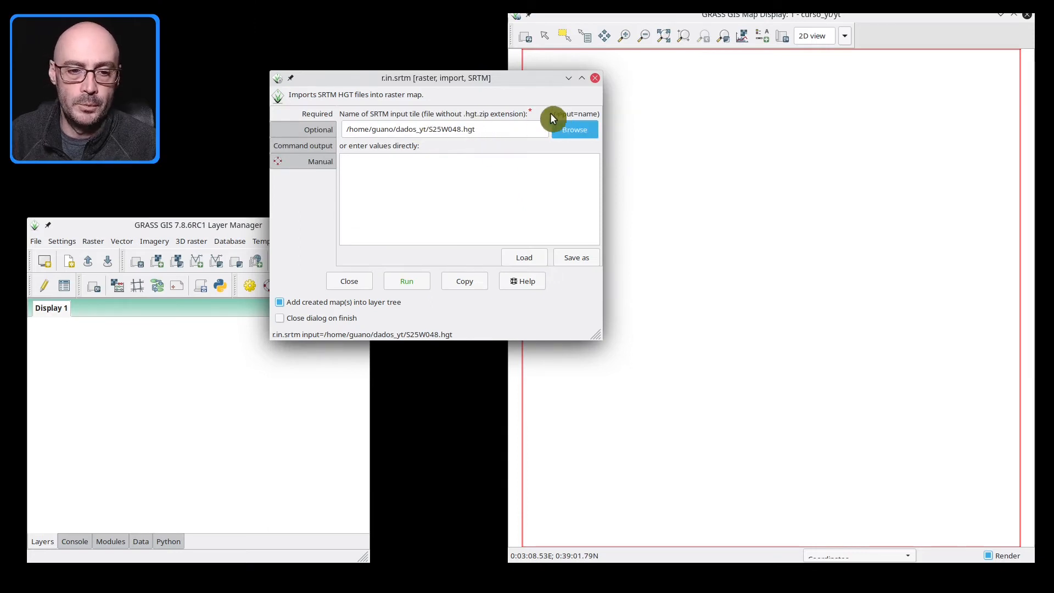
Step: Mark the SRTM input as a 1-arcsec tile, leaving overwriting of existing files disabled
click(320, 130)
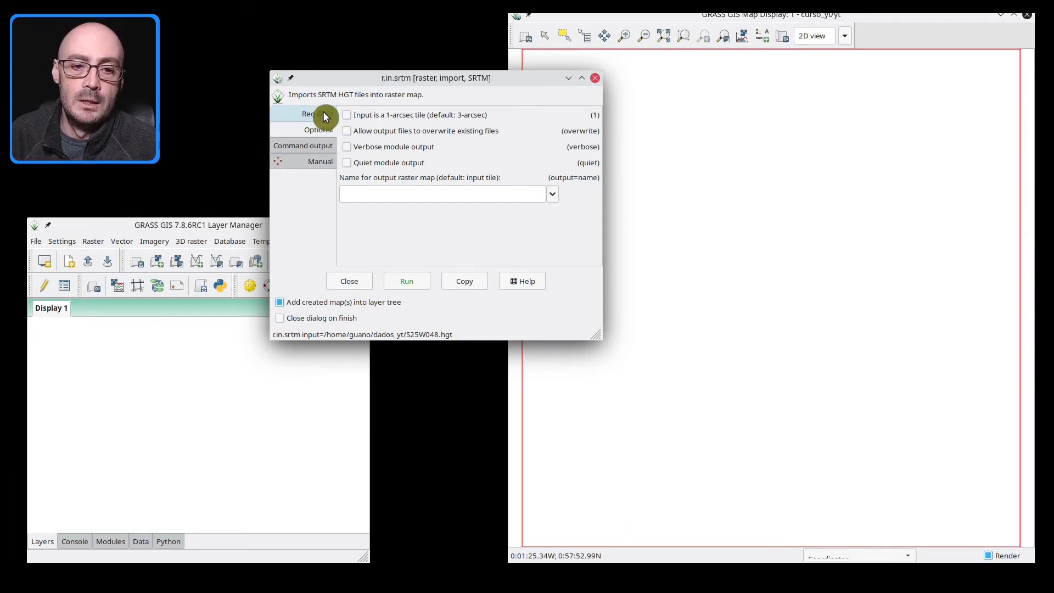
click(346, 131)
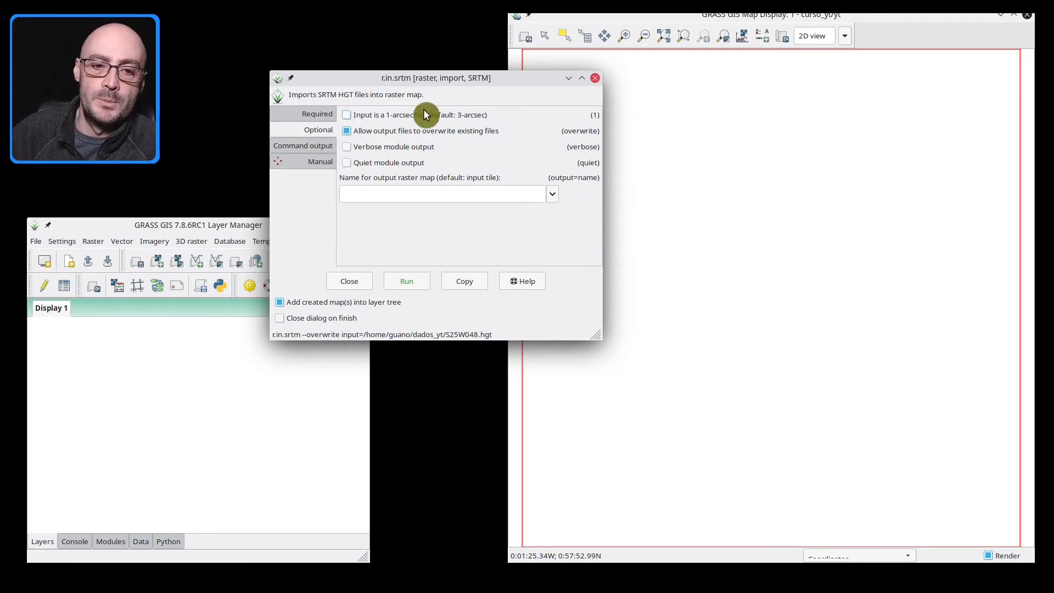
click(385, 134)
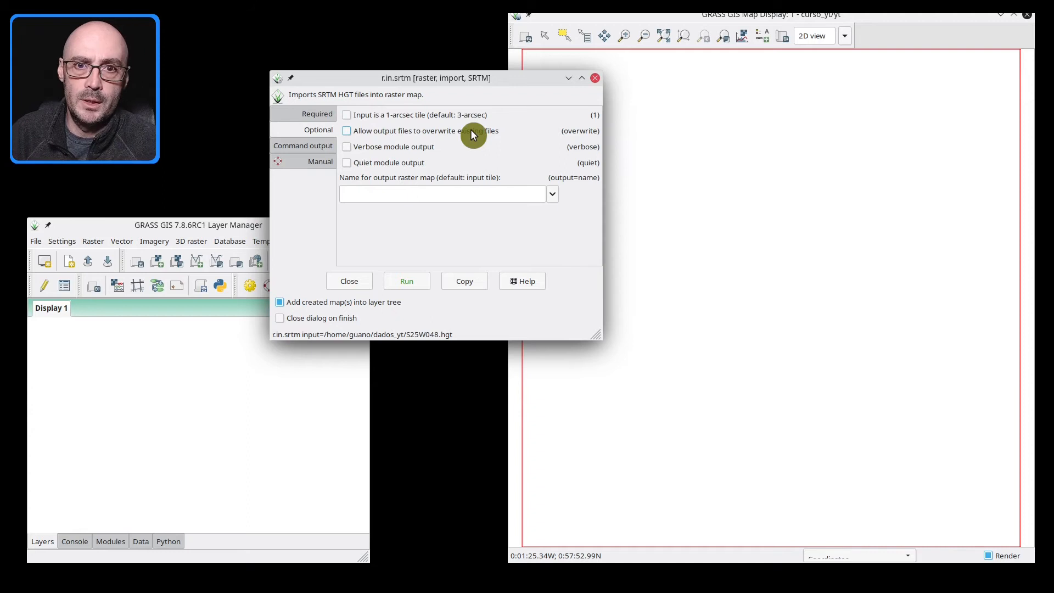
click(386, 114)
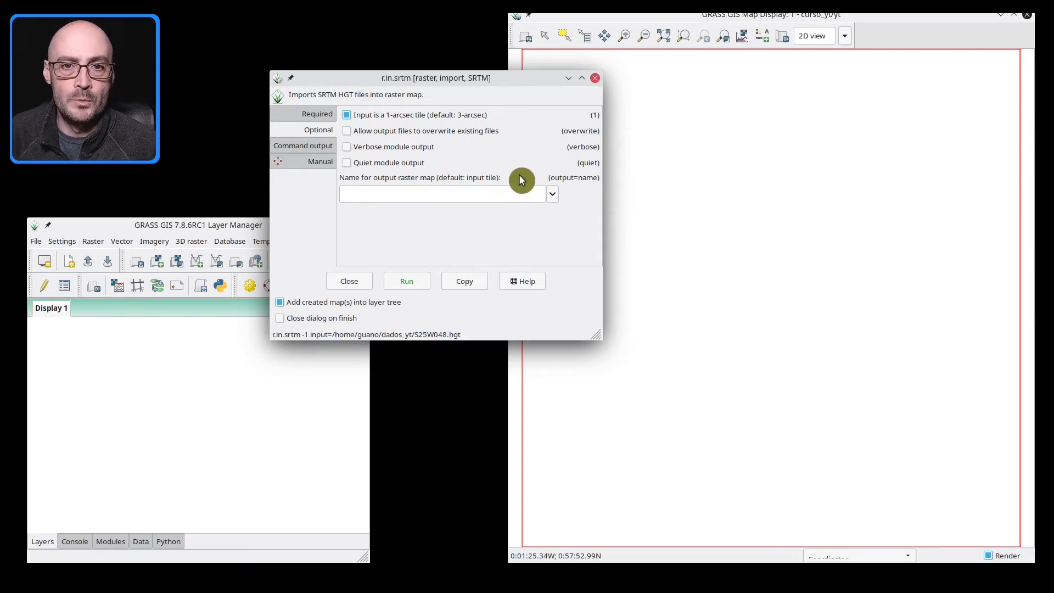
Step: Review the r.in.srtm input and optional settings, its command output page, and the manual in an enlarged dialog
click(321, 116)
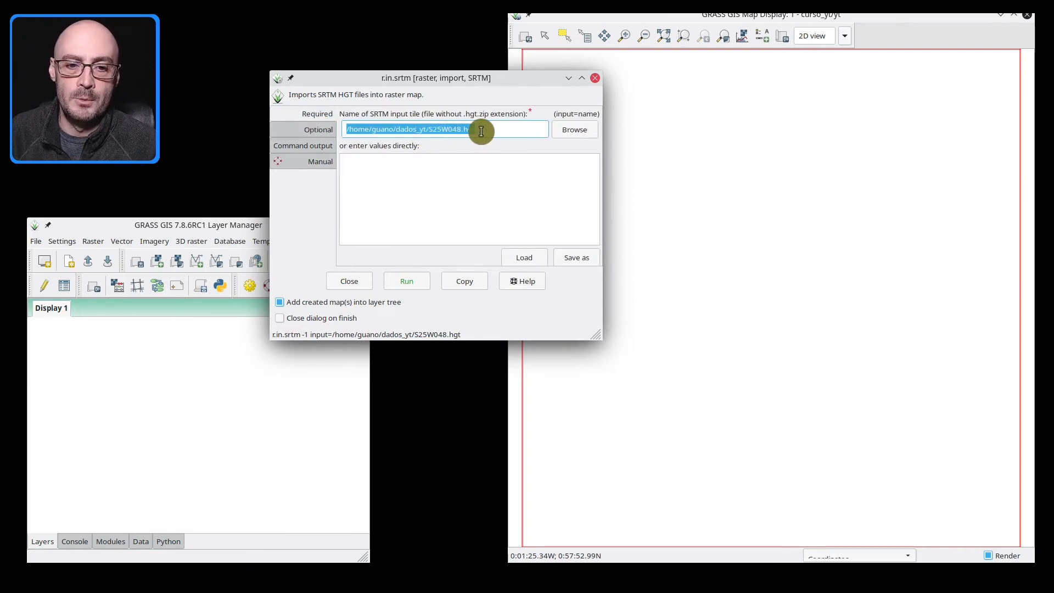
click(321, 131)
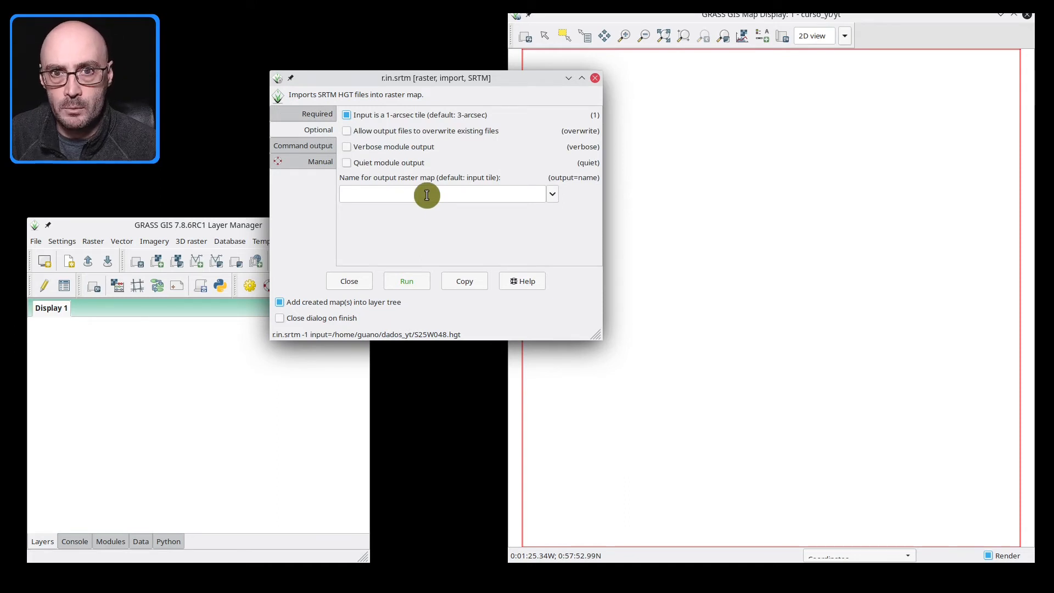
click(281, 147)
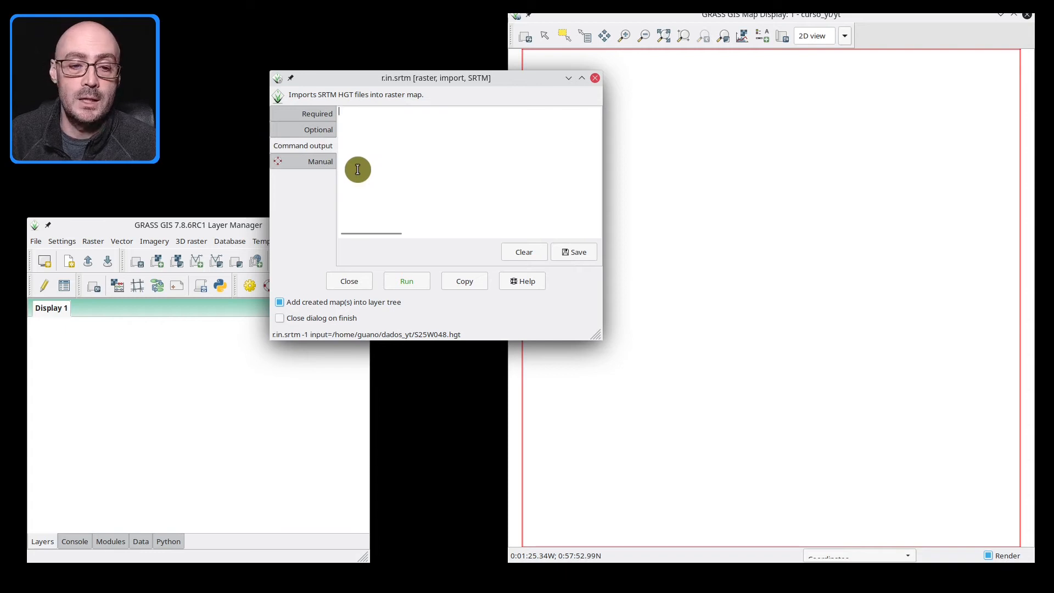
click(311, 159)
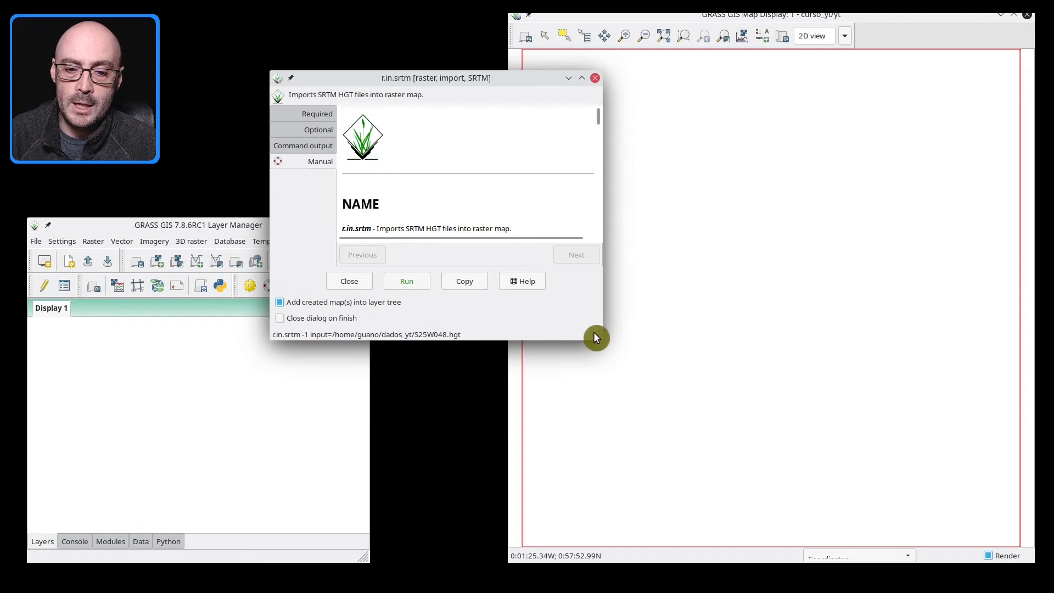
drag(596, 332, 805, 510)
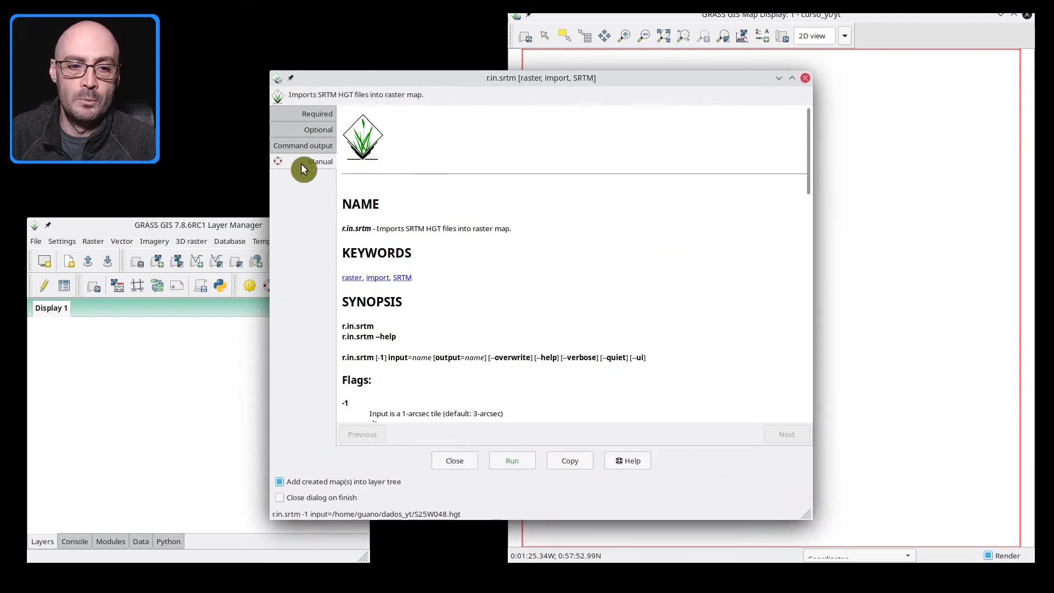
scroll(499, 114, down, 5)
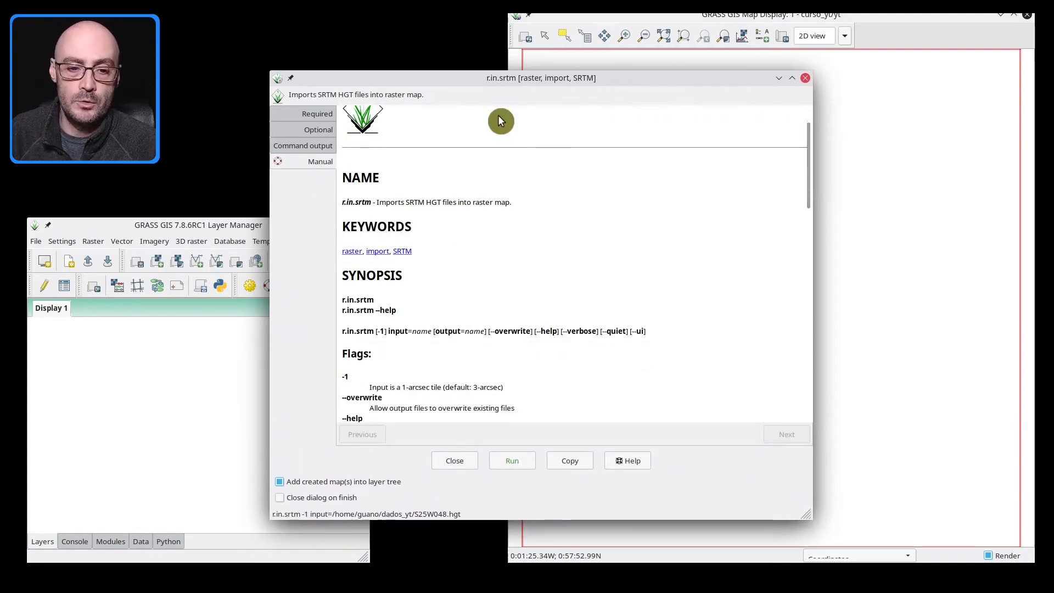
scroll(490, 170, down, 10)
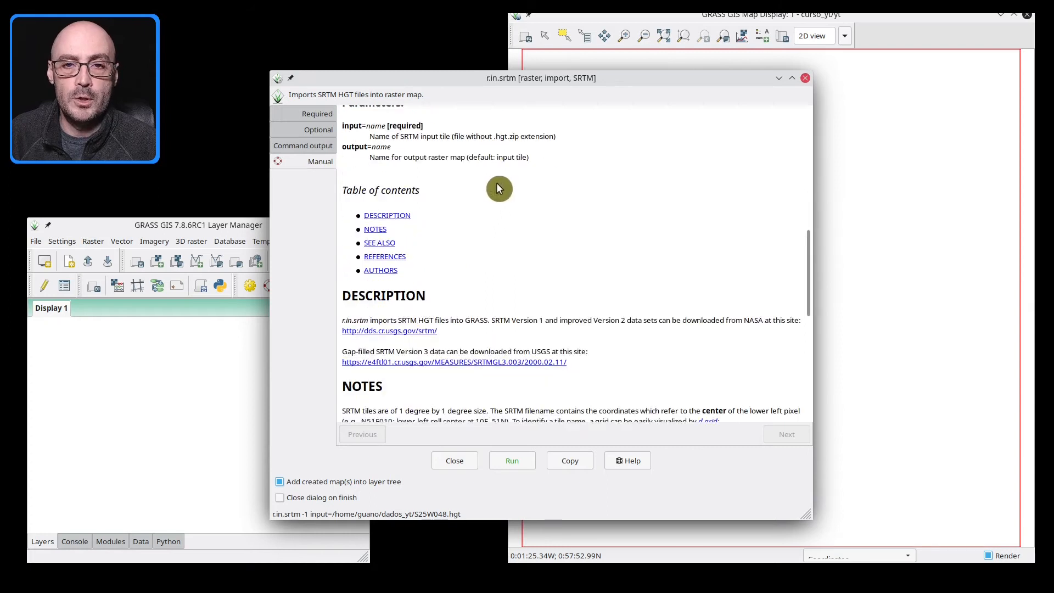
scroll(500, 188, down, 5)
scroll(549, 220, down, 2)
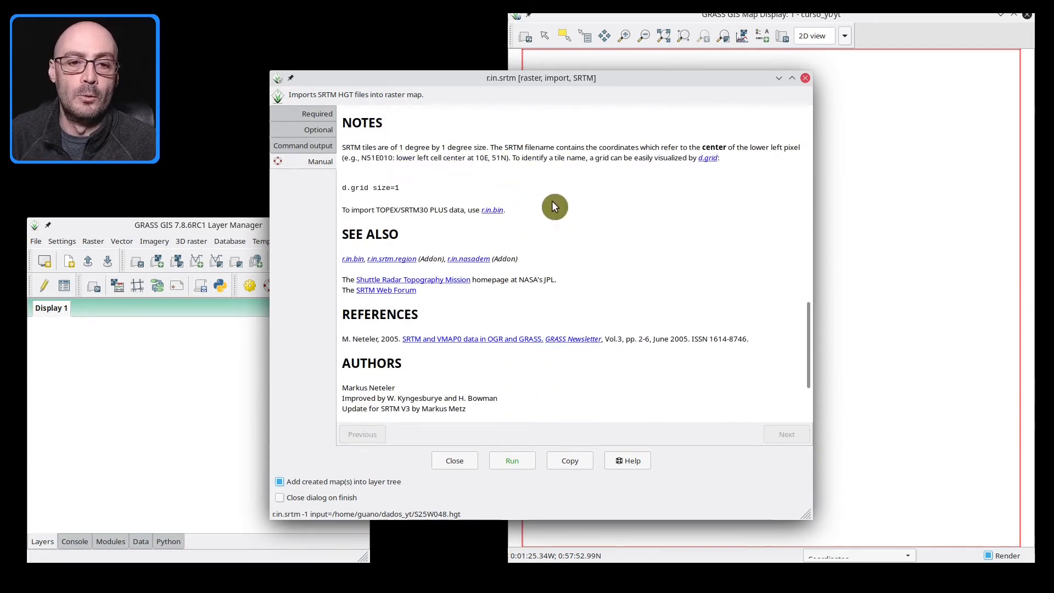
scroll(552, 206, down, 4)
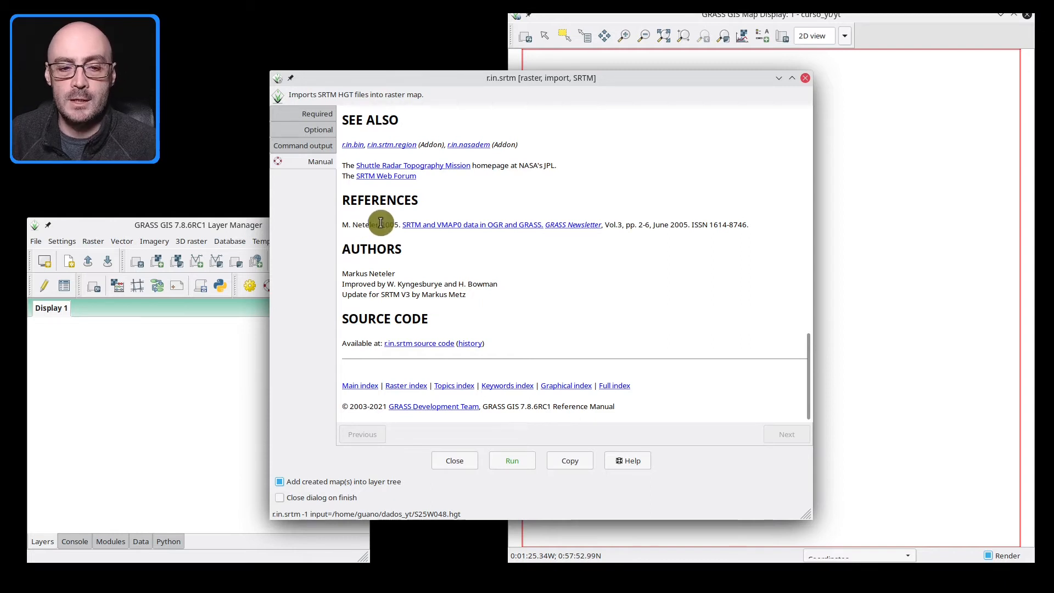
scroll(802, 284, up, 15)
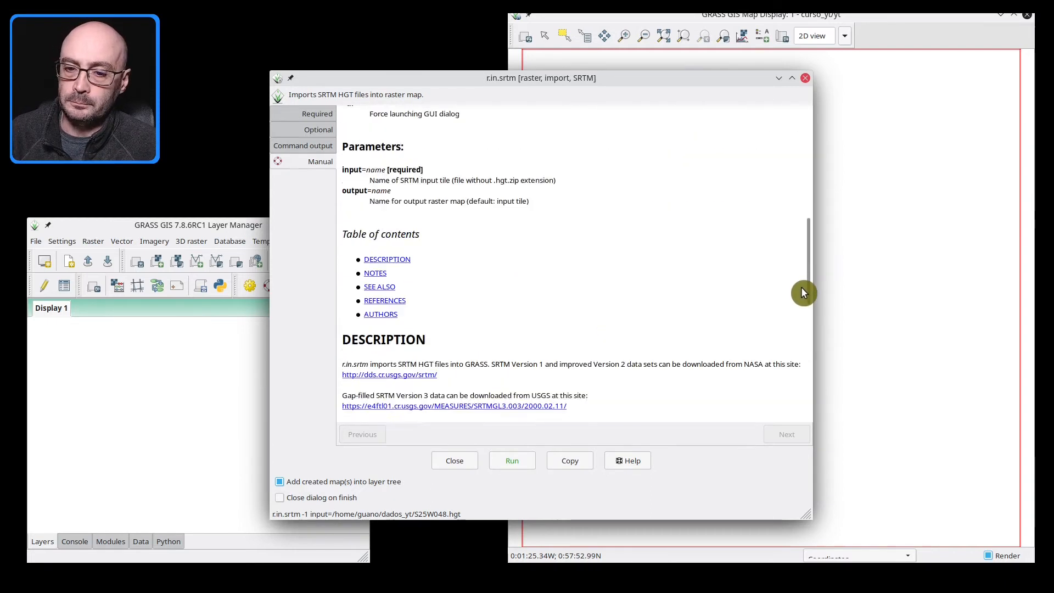
Step: Run the r.in.srtm import of the S25W048.hgt tile and bring the Layer Manager back to the front
click(317, 117)
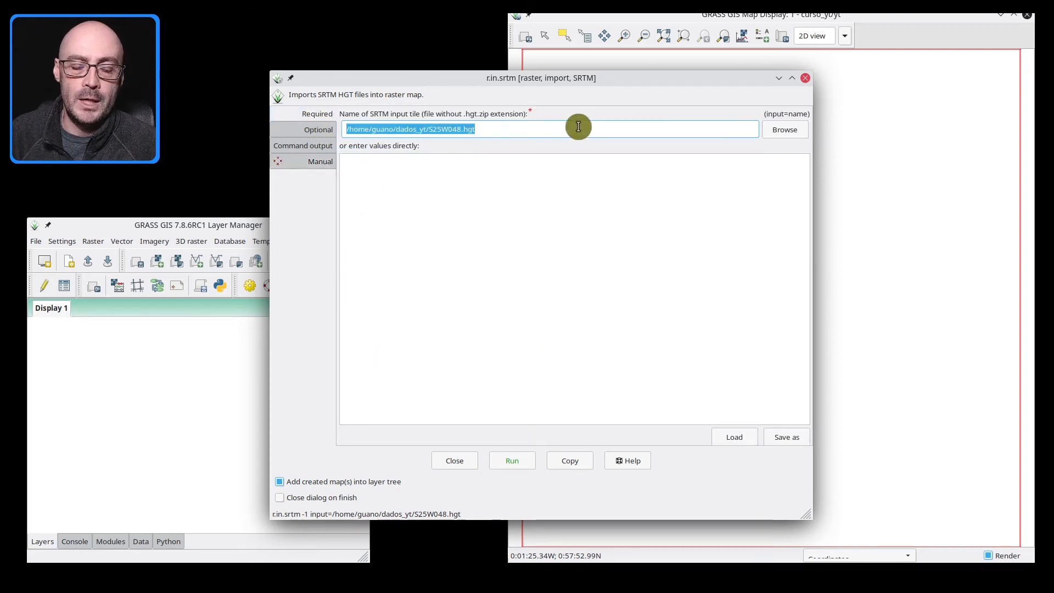
click(510, 464)
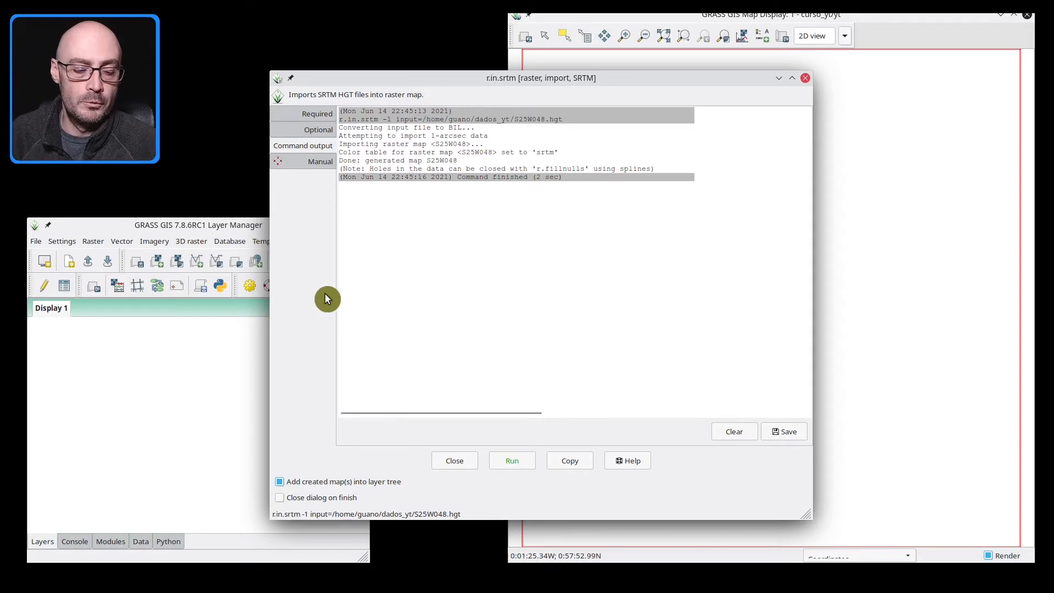
click(136, 432)
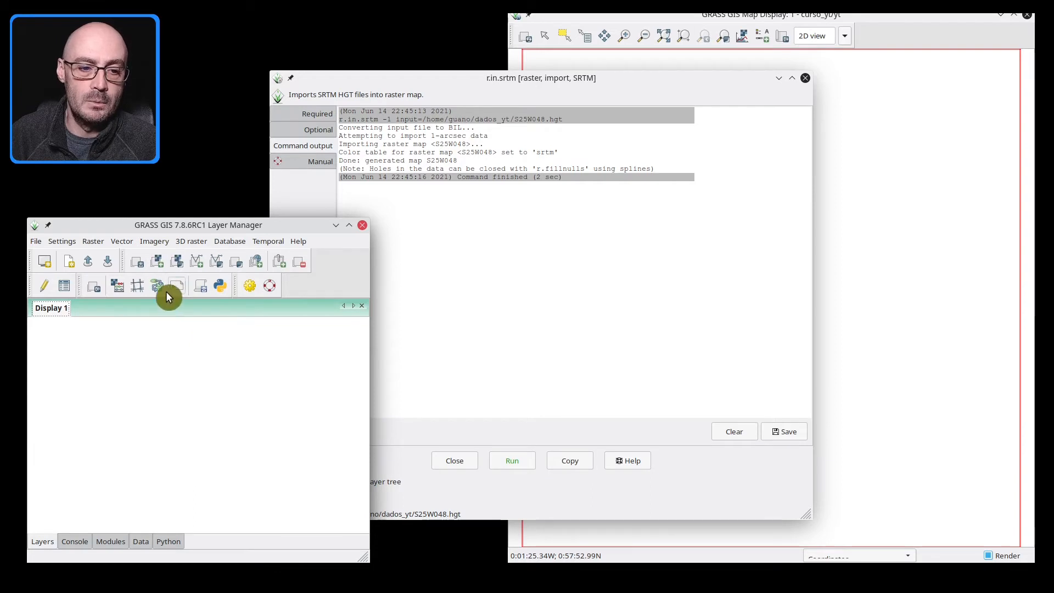
Step: Add the S25W048 raster from the yt mapset as a map layer in Display 1, minimizing the import dialog
click(159, 262)
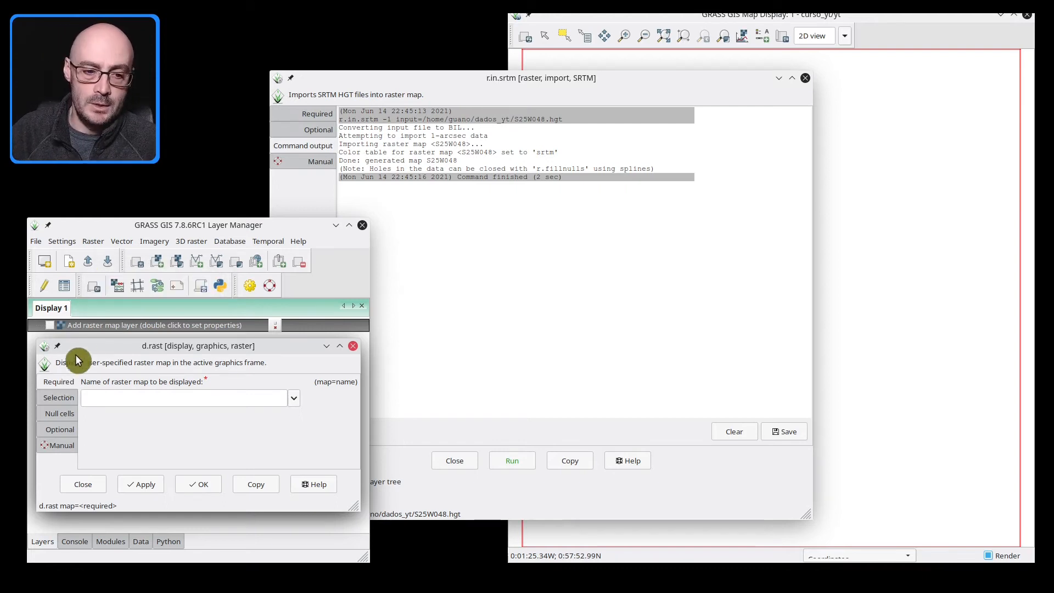
drag(96, 347, 478, 139)
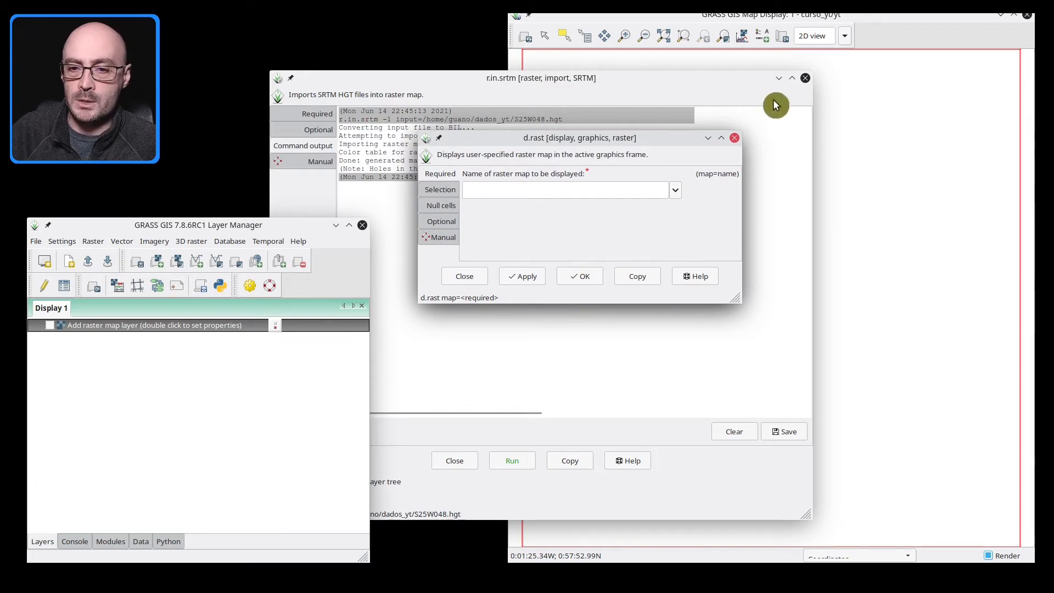
click(780, 79)
drag(592, 137, 543, 89)
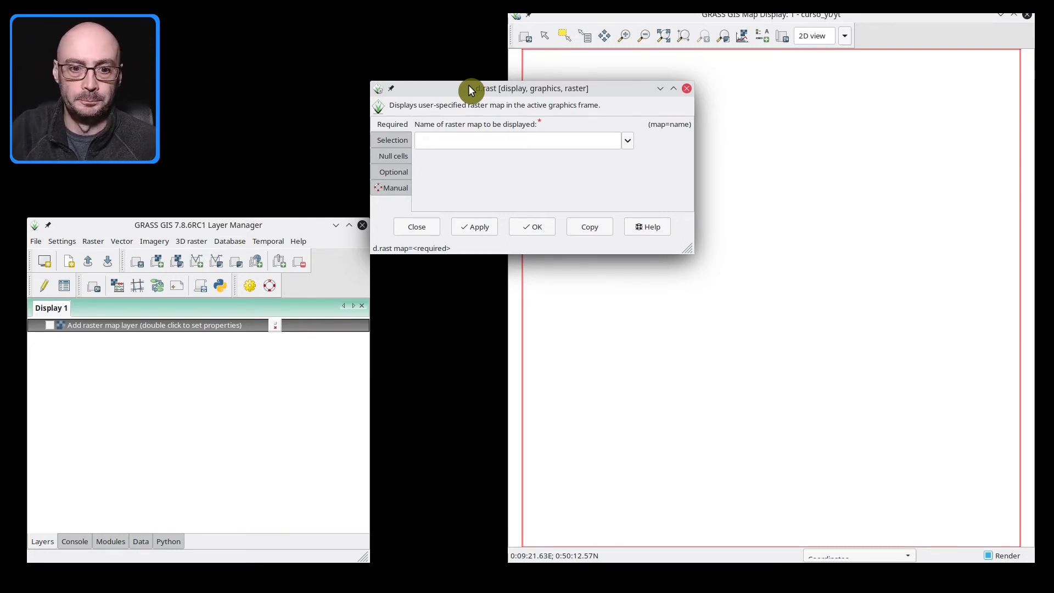
click(620, 140)
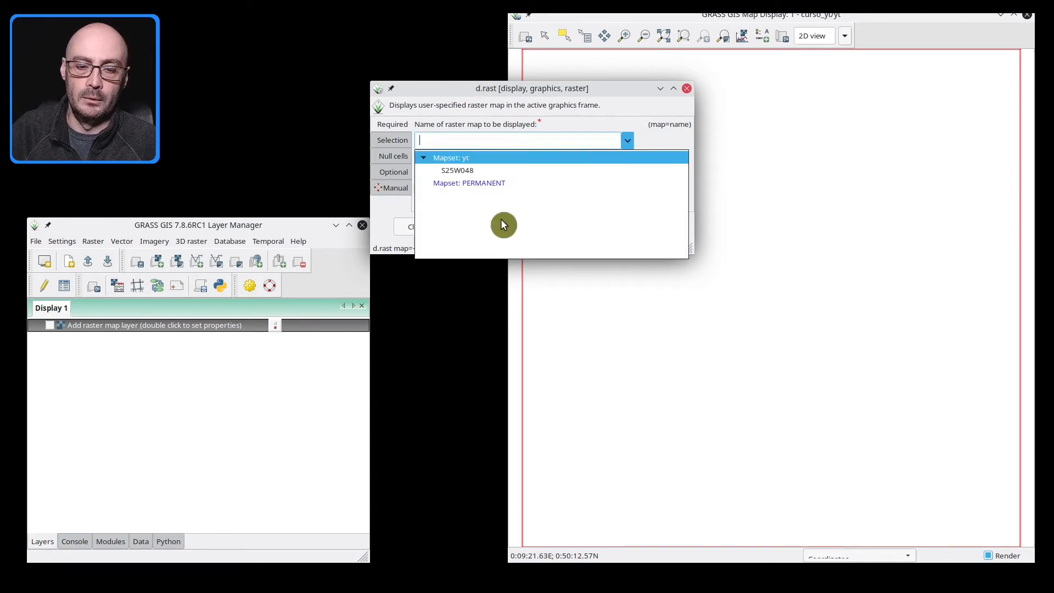
click(461, 174)
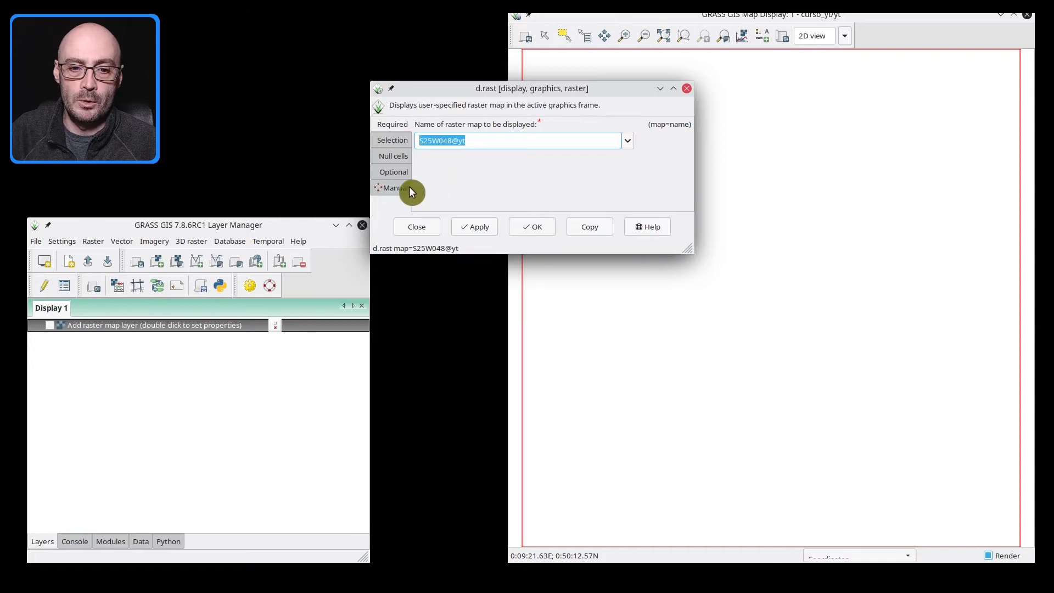
click(533, 225)
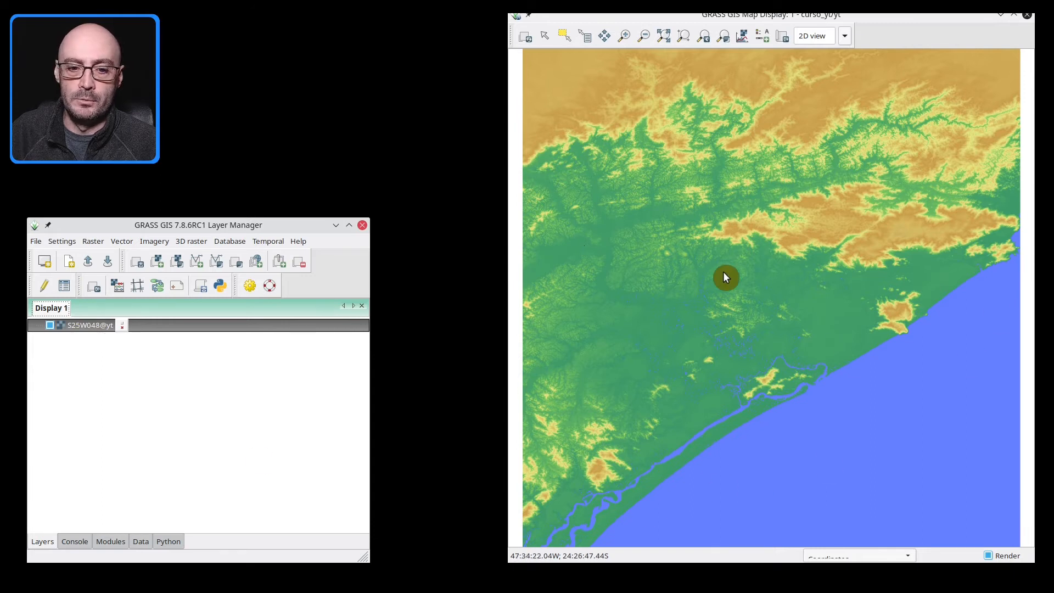
Step: Show the metadata of the S25W048@yt raster layer
right_click(124, 326)
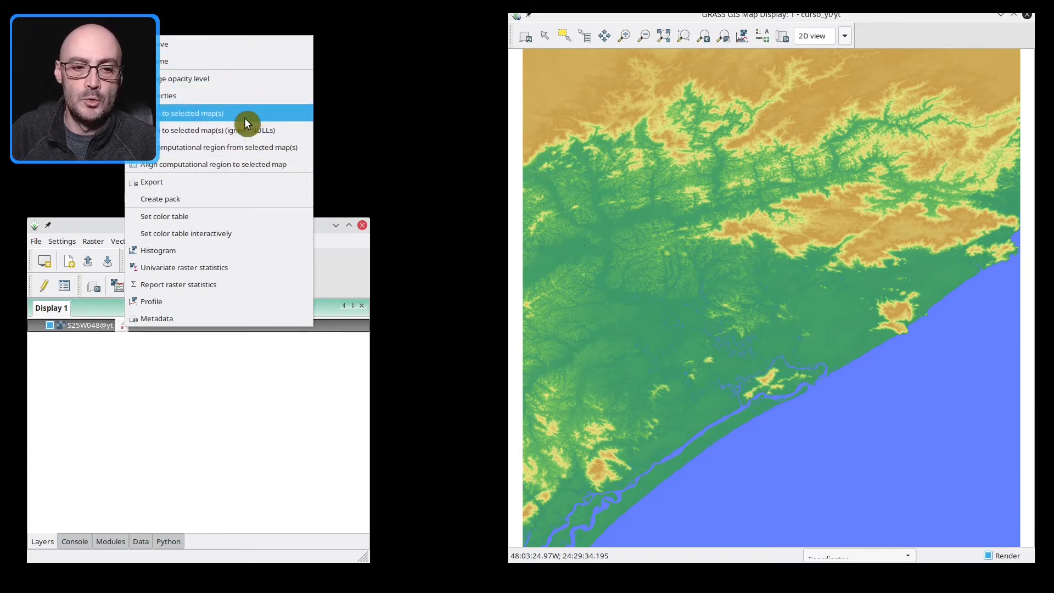
click(175, 318)
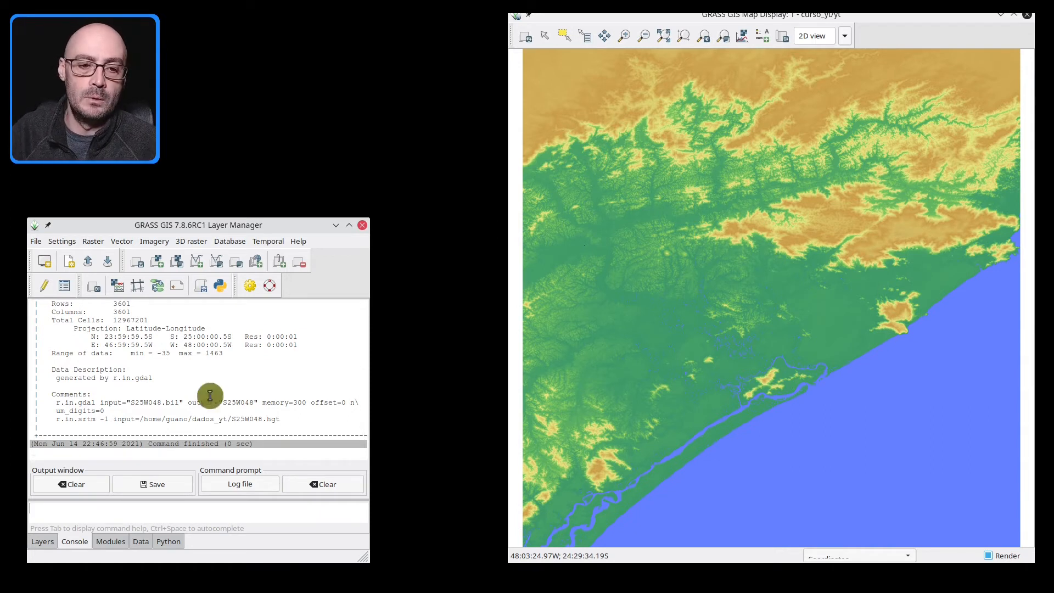
Step: Enlarge the Layer Manager and examine the map header, data type, rows and columns in the r.info output for S25W048@yt
drag(368, 226, 484, 148)
scroll(345, 301, up, 3)
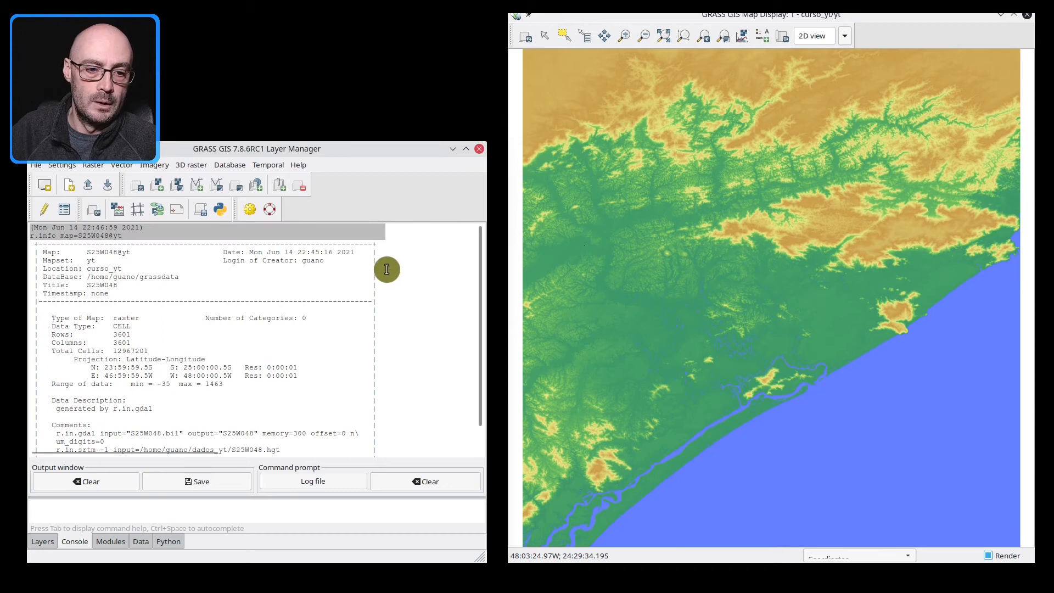
drag(56, 236, 26, 240)
click(196, 357)
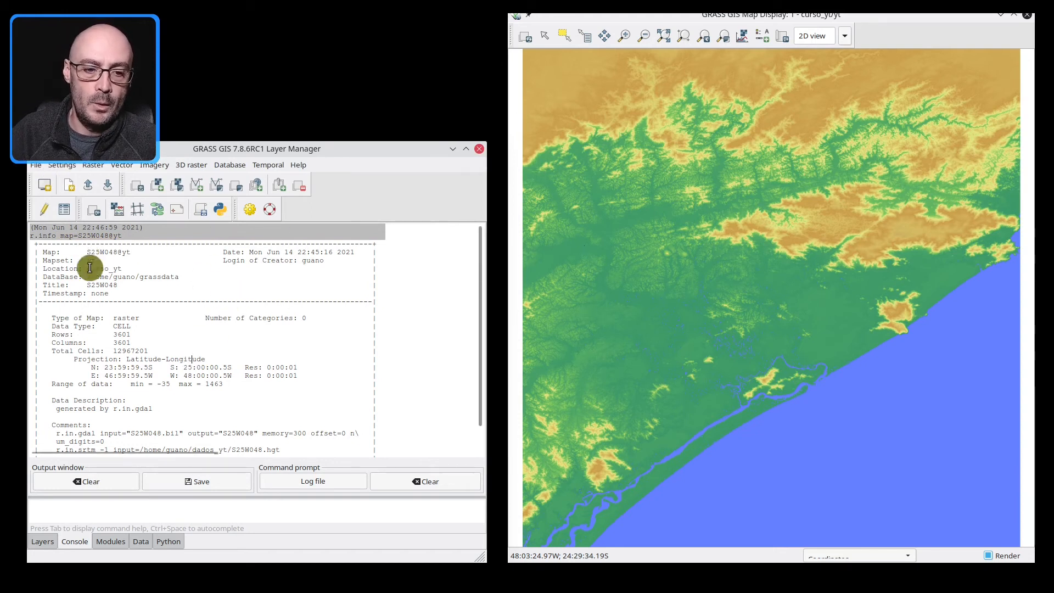
scroll(249, 269, down, 1)
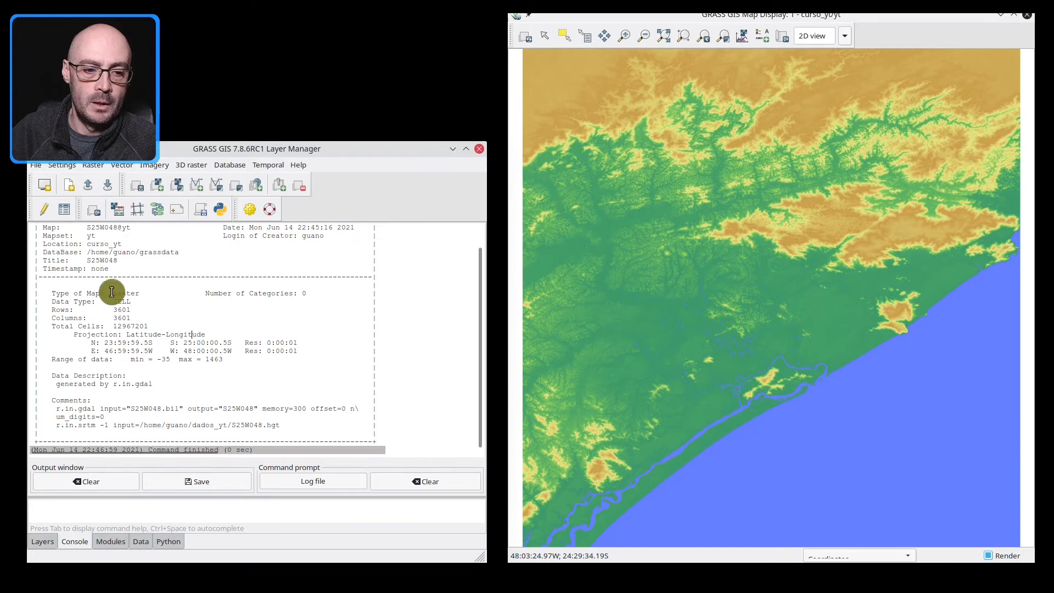
drag(59, 301, 161, 318)
click(138, 321)
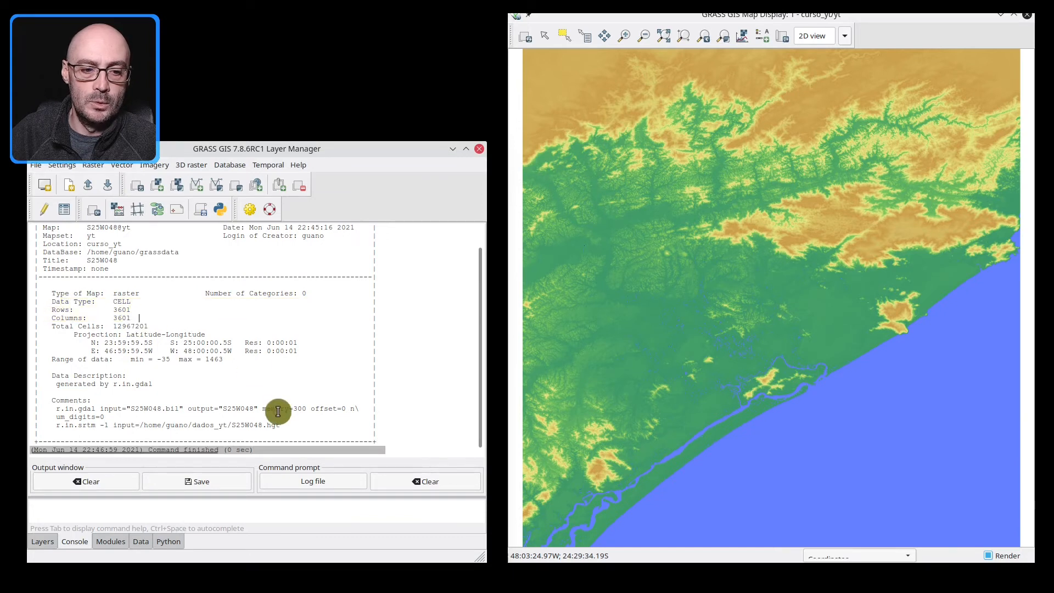
Step: Examine the raster's data range, description and import comments, then shrink the Layer Manager and return to its layer list
scroll(200, 353, down, 1)
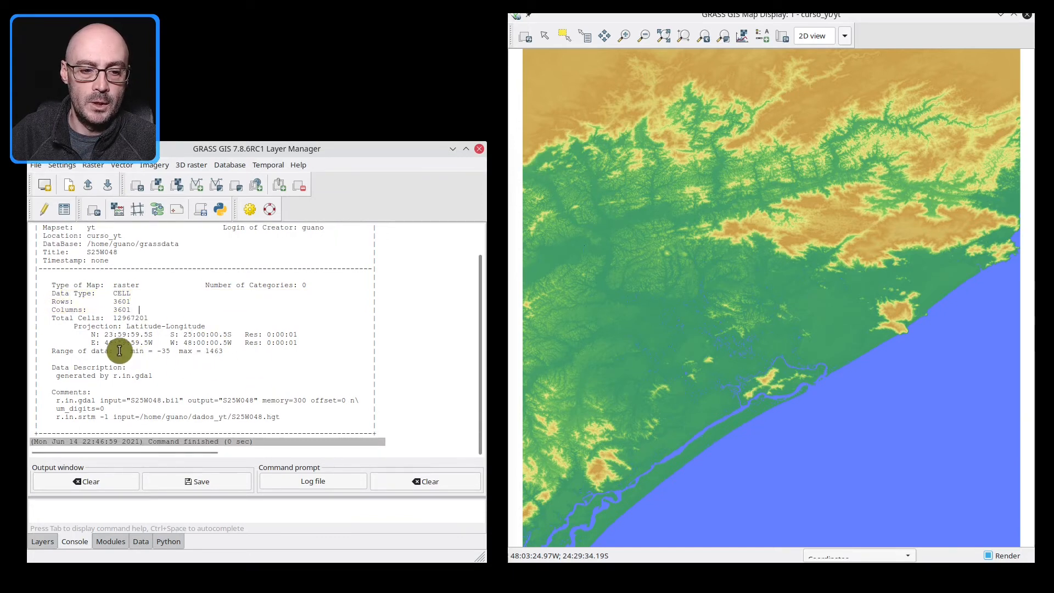
drag(117, 350, 284, 351)
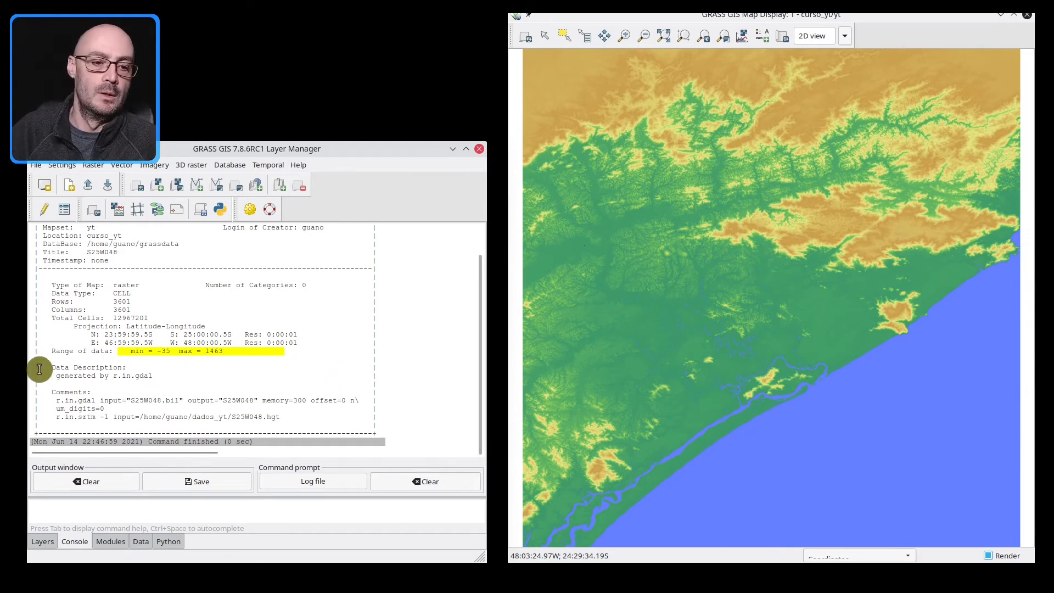
drag(55, 383, 110, 376)
drag(179, 373, 56, 376)
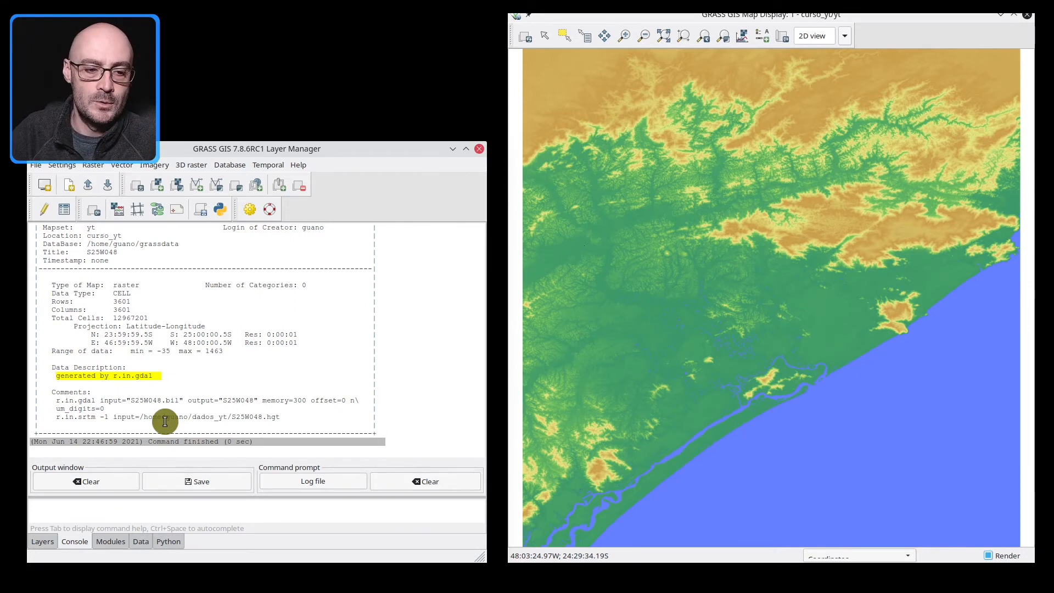
click(118, 399)
scroll(171, 388, up, 2)
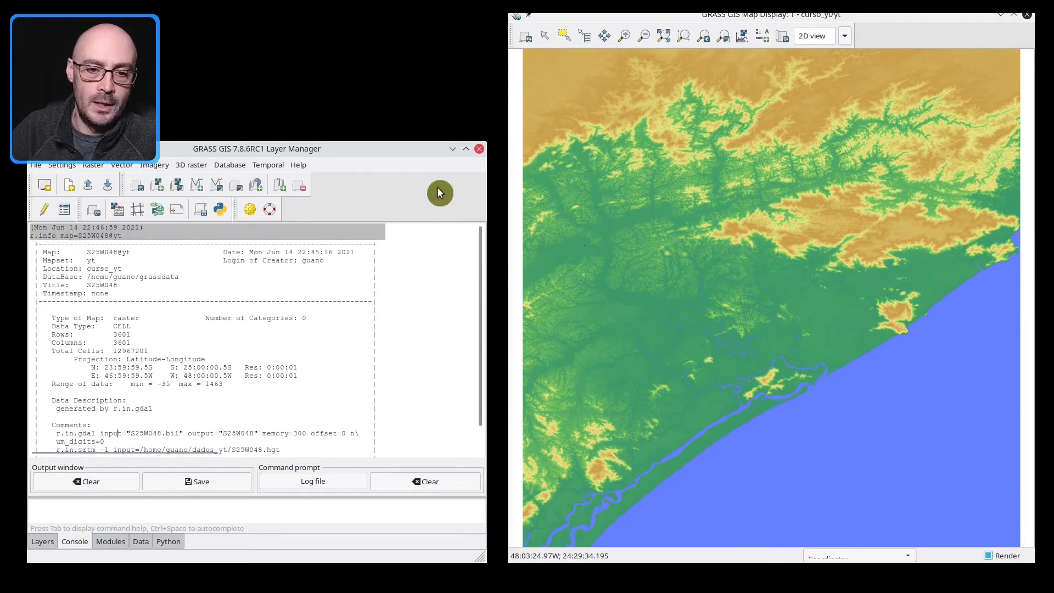
drag(486, 143, 451, 208)
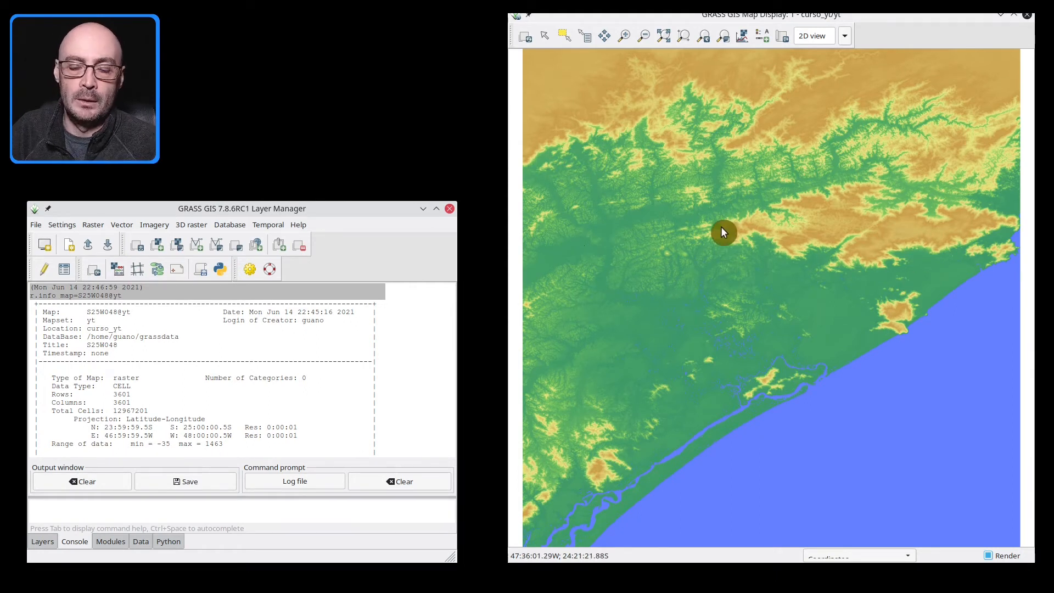
click(44, 545)
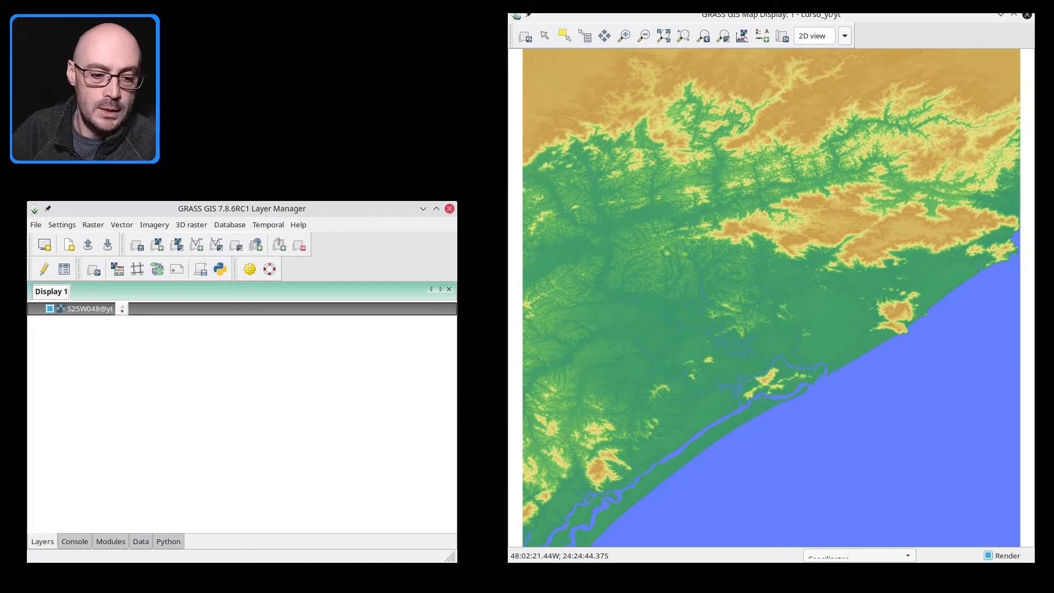
Step: Switch to the Dolphin file manager, enlarge its window, and open the curso_yt location folder inside grassdata
key(alt+Tab)
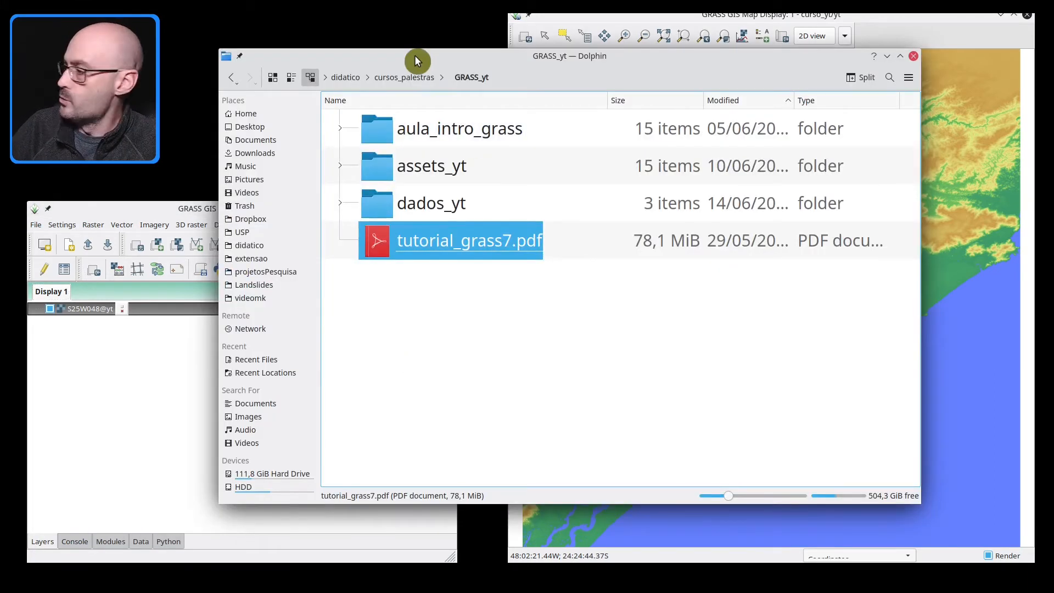
drag(415, 60, 377, 40)
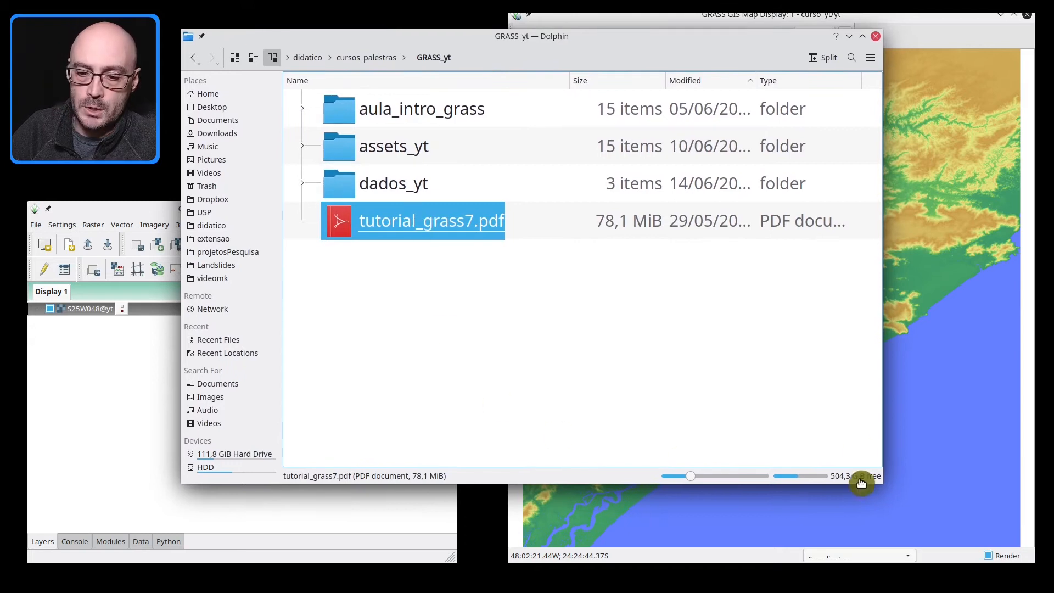
drag(879, 484, 921, 533)
click(452, 269)
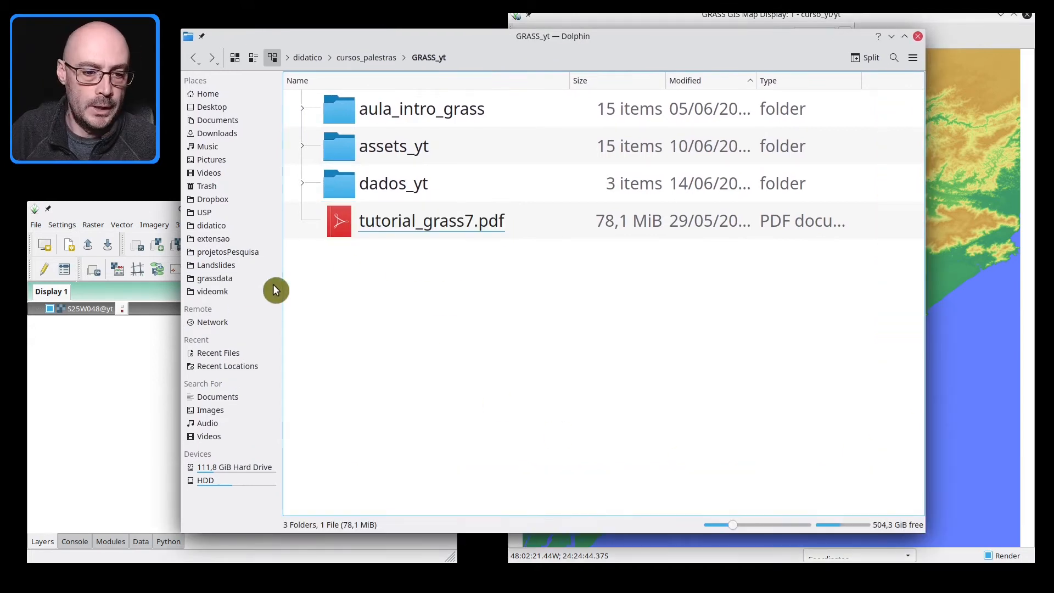
click(225, 279)
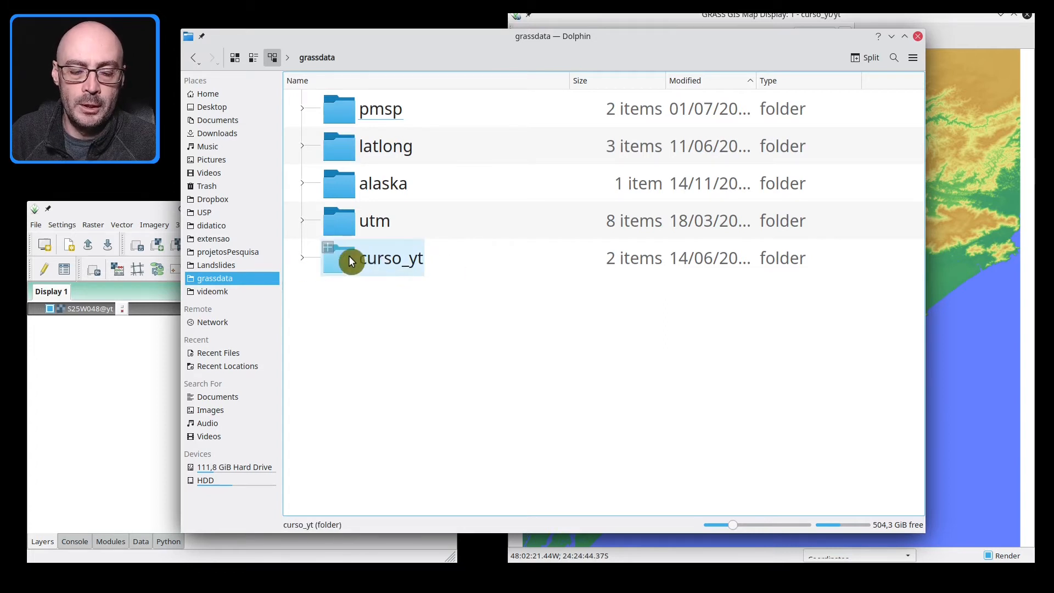
click(334, 258)
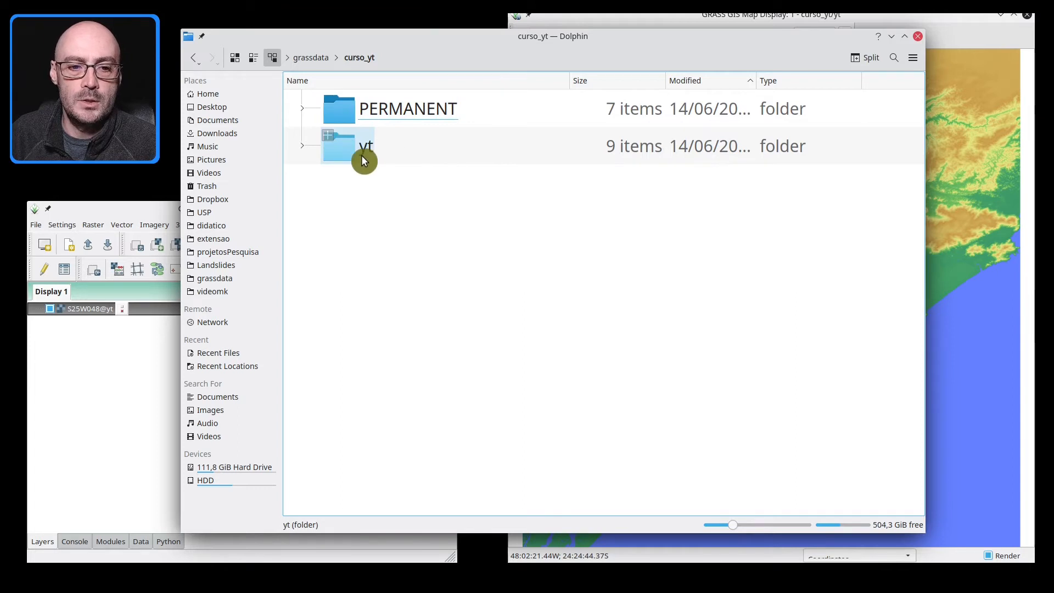
Step: Expand the PERMANENT mapset folder, go through its MYNAME, PROJ_INFO, PROJ_UNITS and WIND files, and collapse it
click(306, 110)
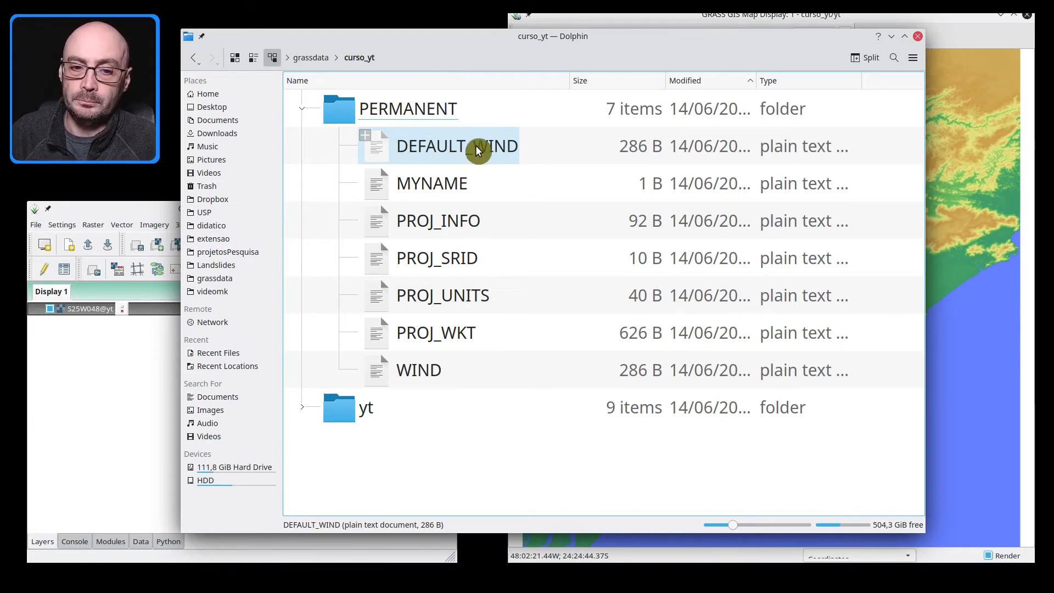
click(453, 182)
click(476, 222)
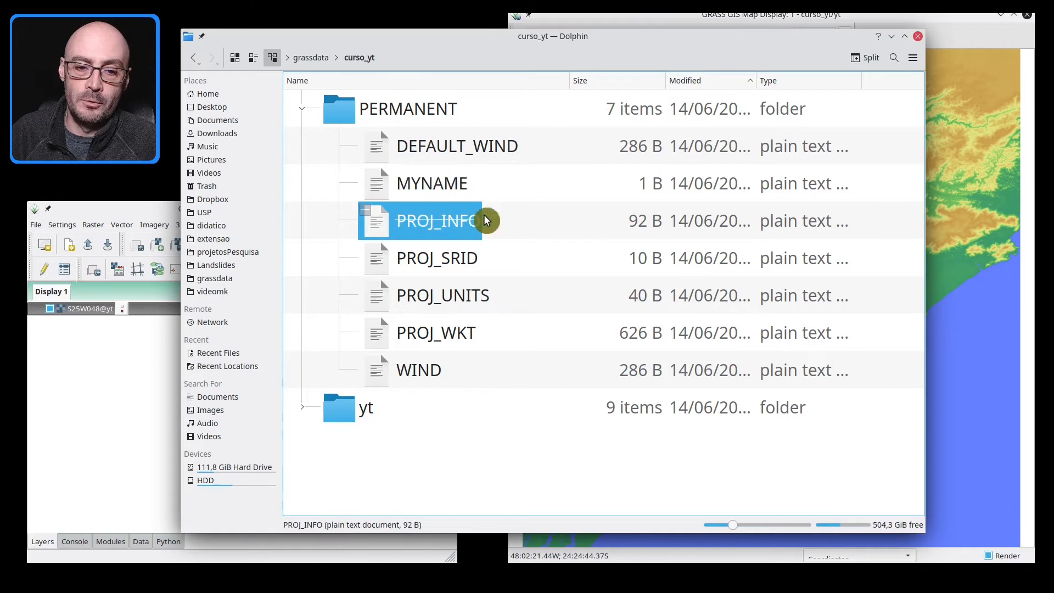
click(427, 294)
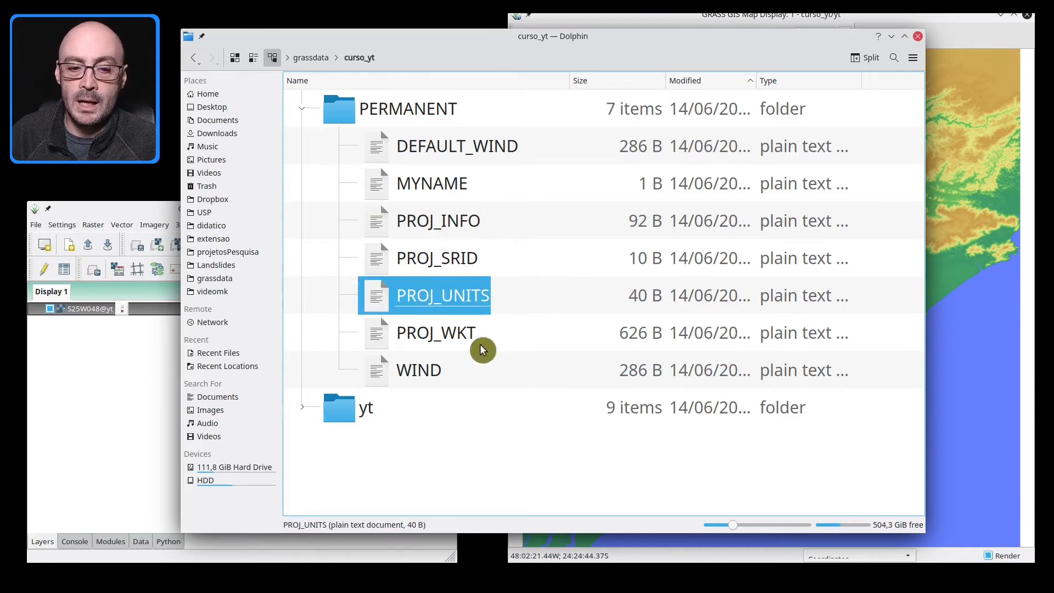
click(409, 368)
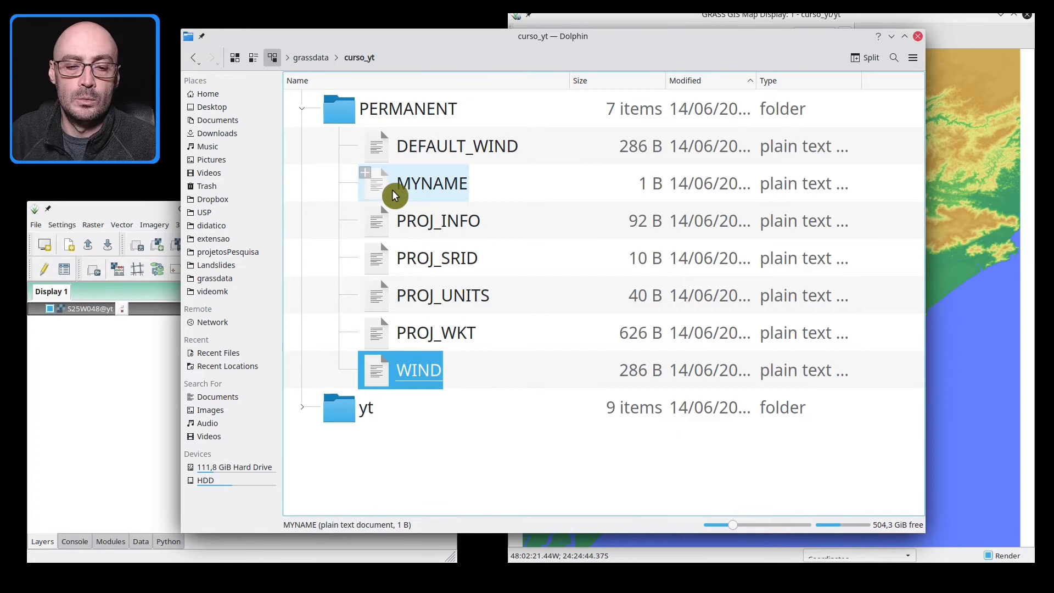
click(302, 112)
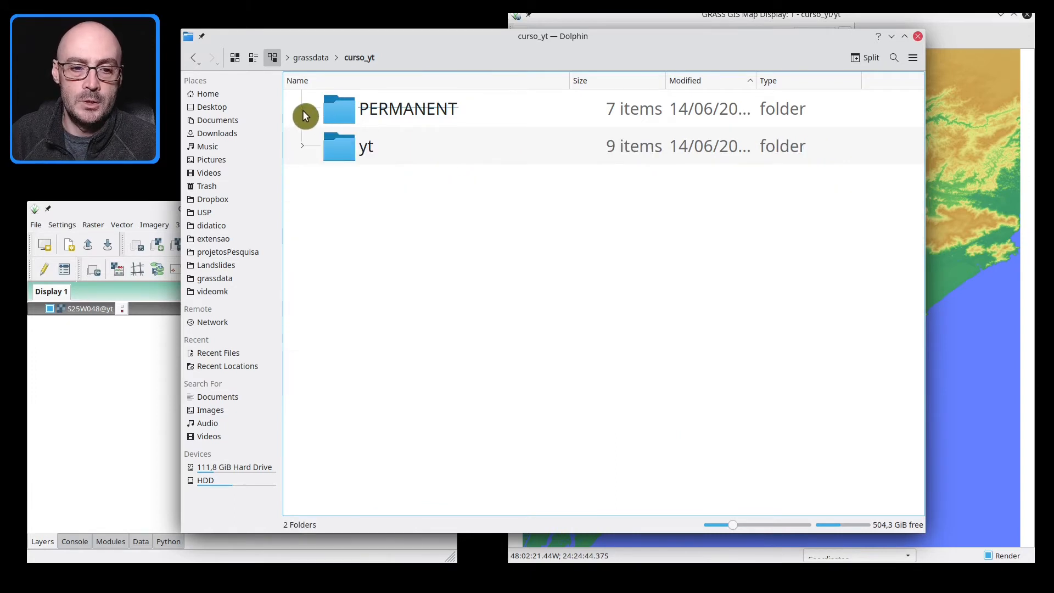
Step: Expand the yt mapset folder and compare its contents with those of the PERMANENT folder, leaving only yt expanded
click(303, 147)
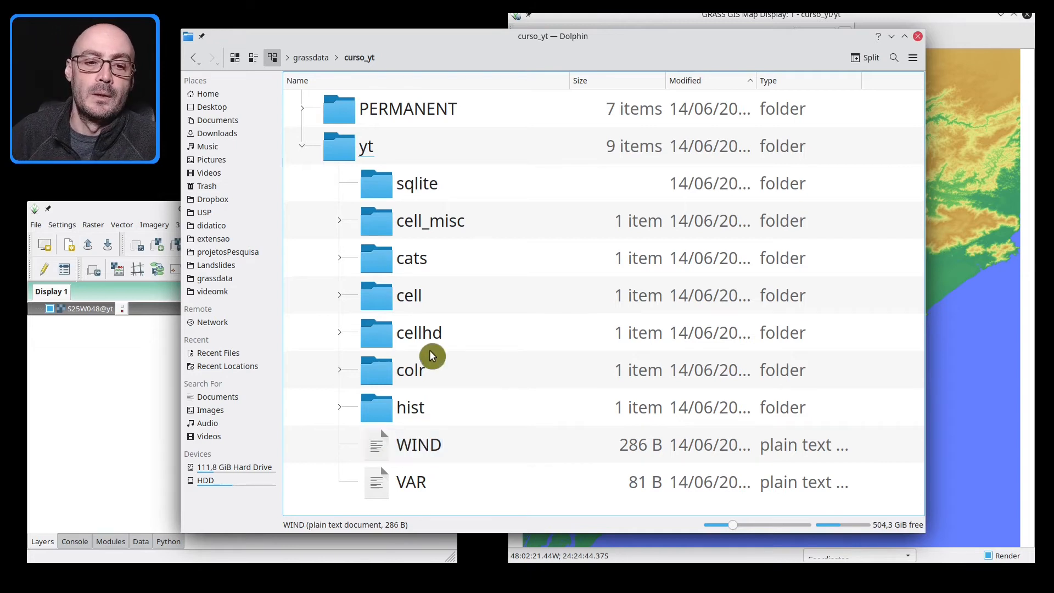
click(304, 111)
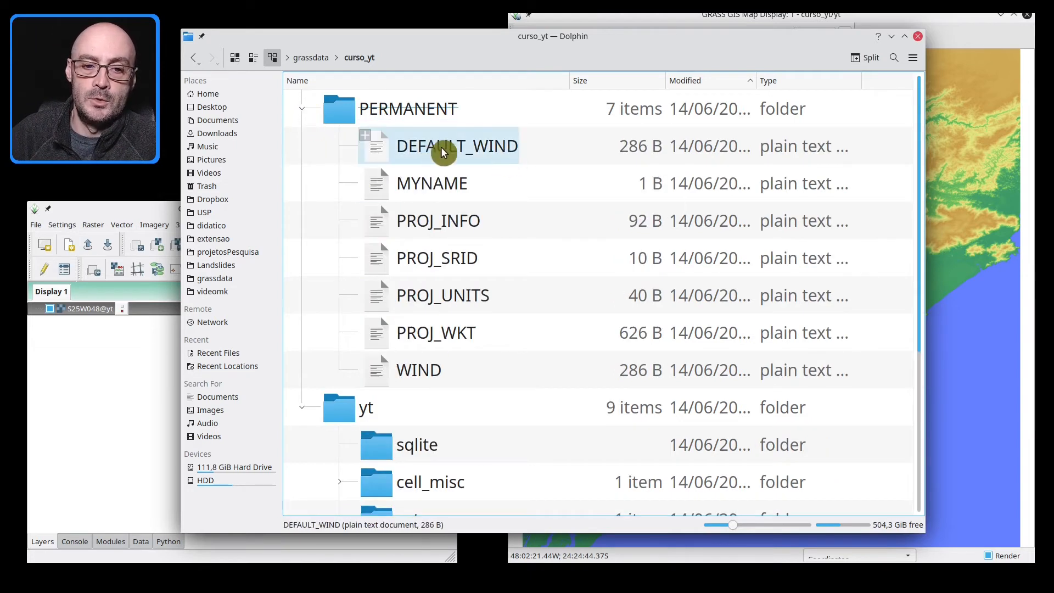
click(301, 109)
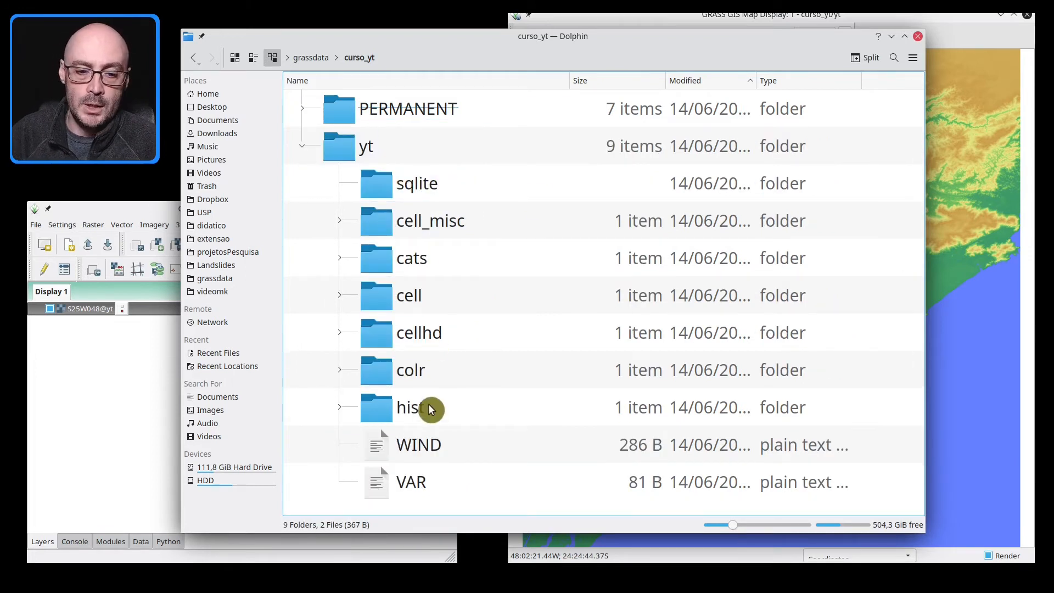
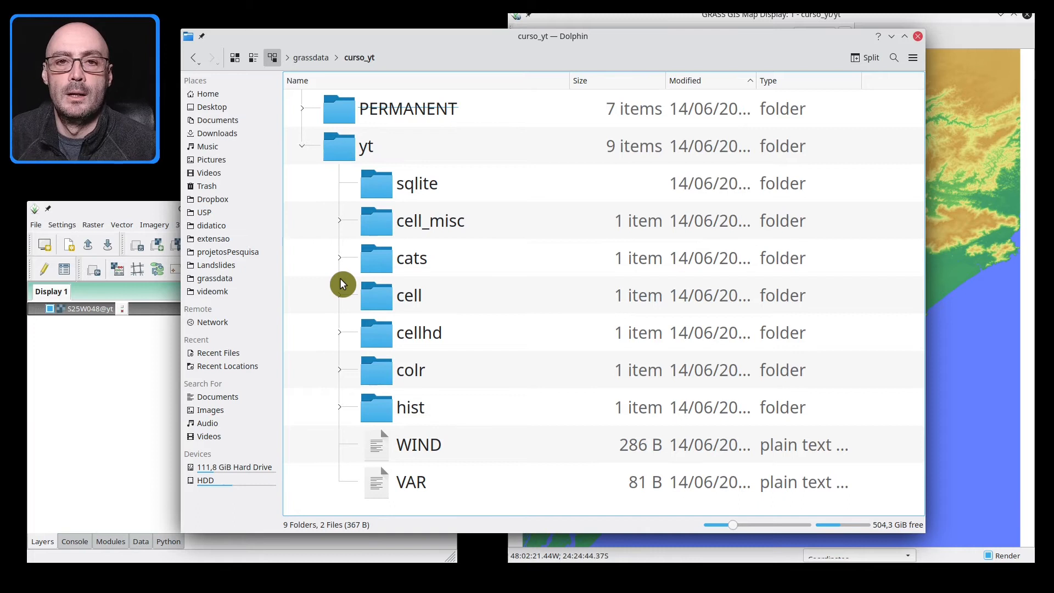
Step: Inspect the files of the S25W048 subfolder inside the yt mapset's cell_misc folder, then collapse that subfolder
click(344, 225)
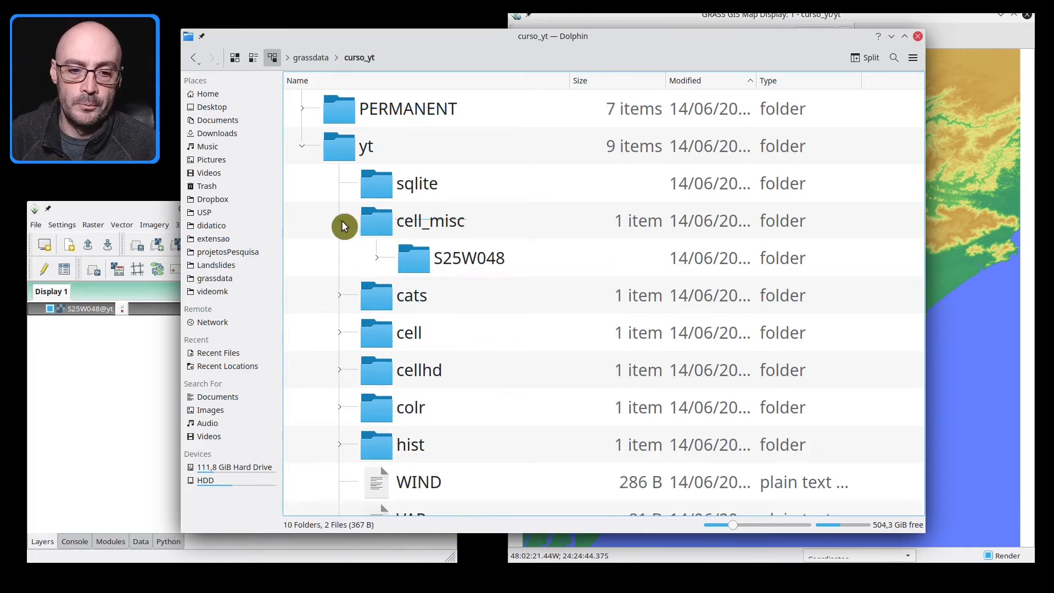
click(384, 251)
scroll(441, 288, down, 2)
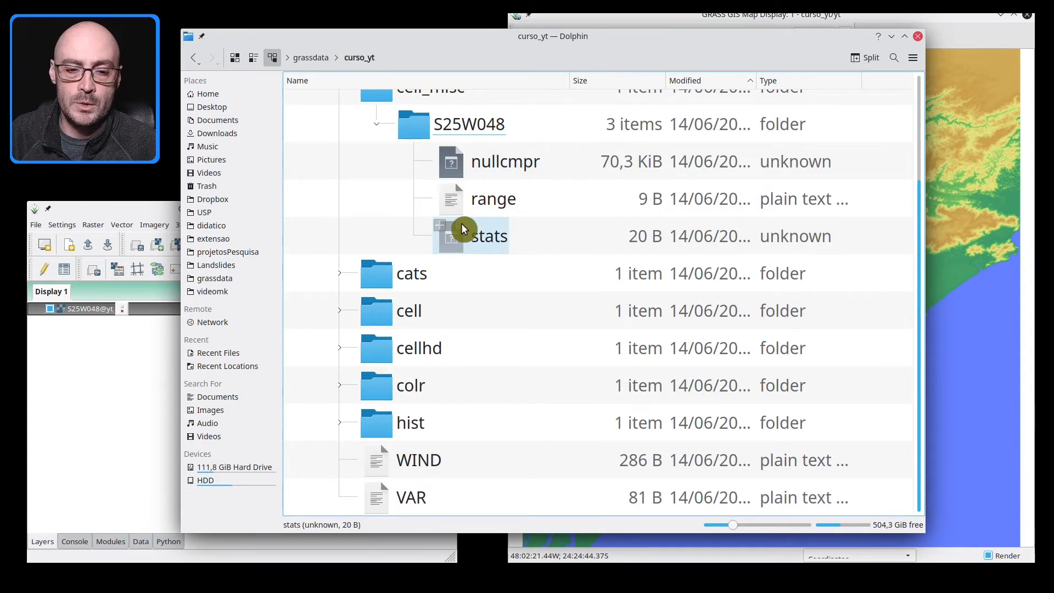
scroll(456, 232, up, 2)
click(376, 258)
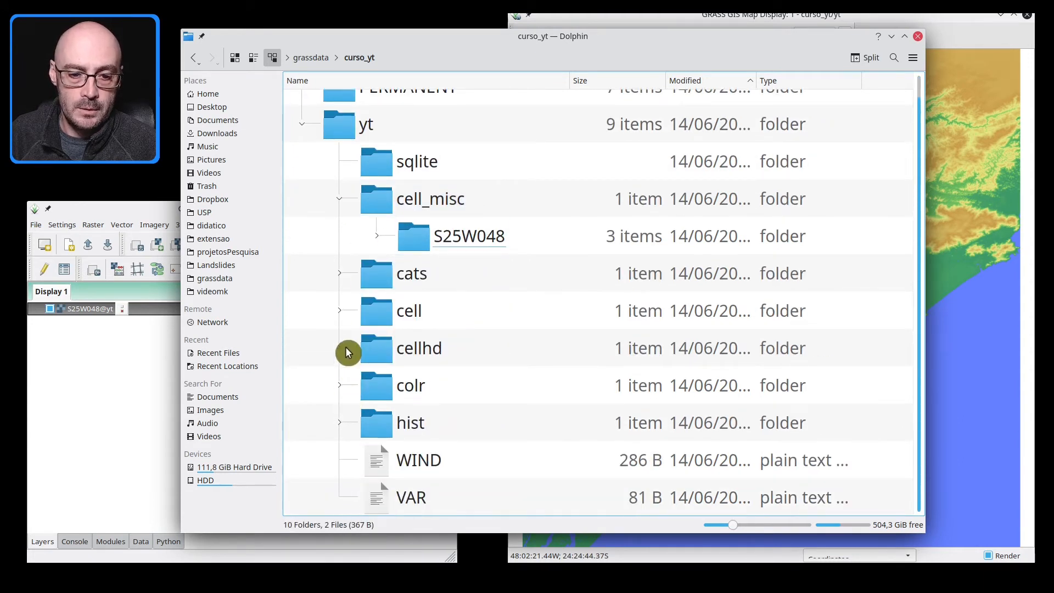
Step: Inspect the S25W048 raster file in the cell folder, then collapse the cell and cell_misc folders
click(340, 311)
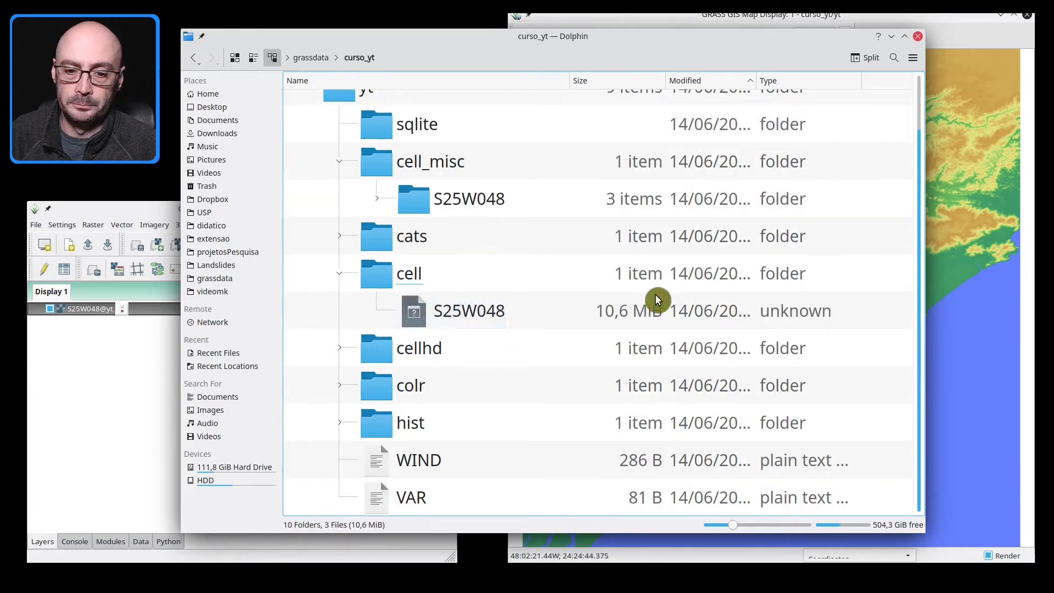
click(466, 314)
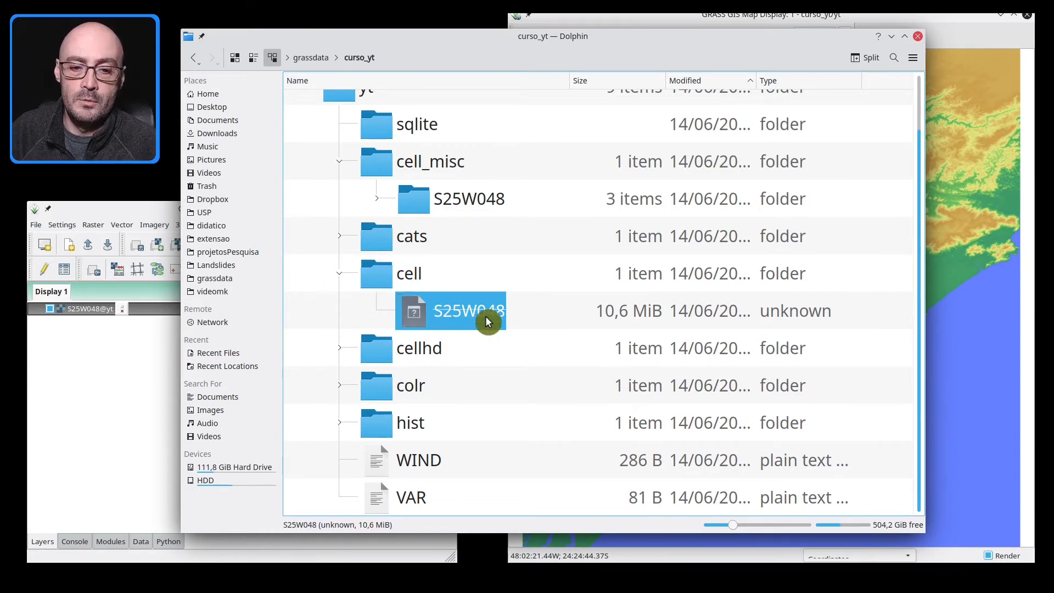
click(339, 273)
click(341, 203)
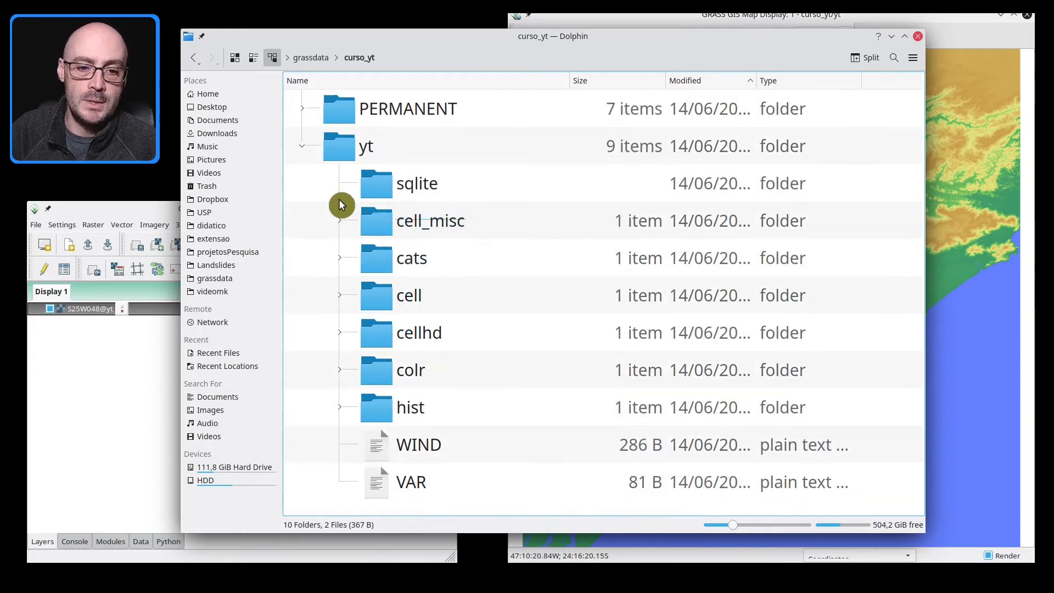
Step: Inspect the S25W048 files in the yt mapset's cats and cellhd folders, collapsing each folder after viewing it
click(340, 259)
click(475, 295)
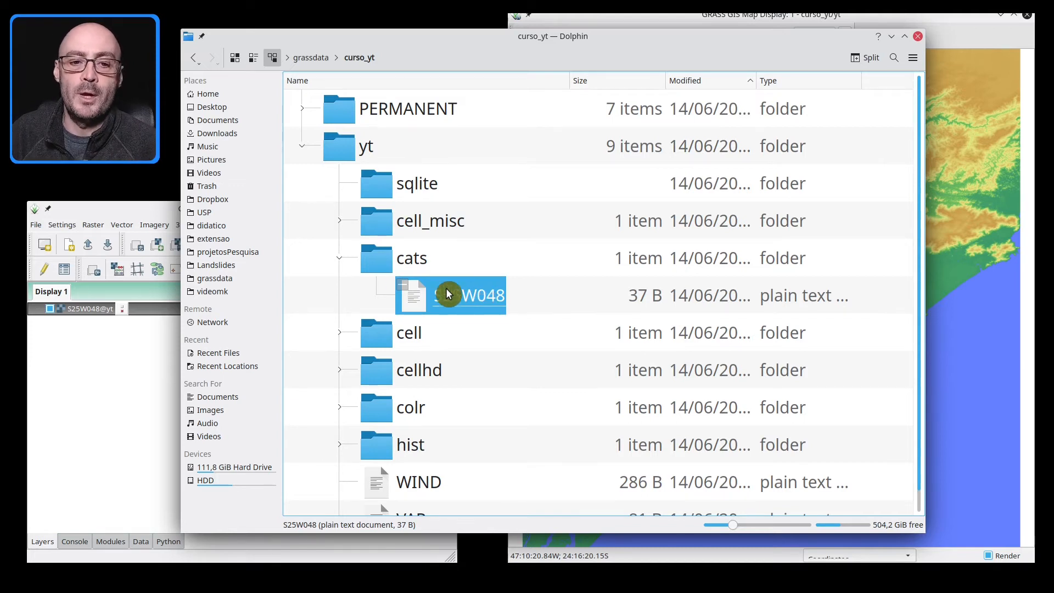
click(340, 259)
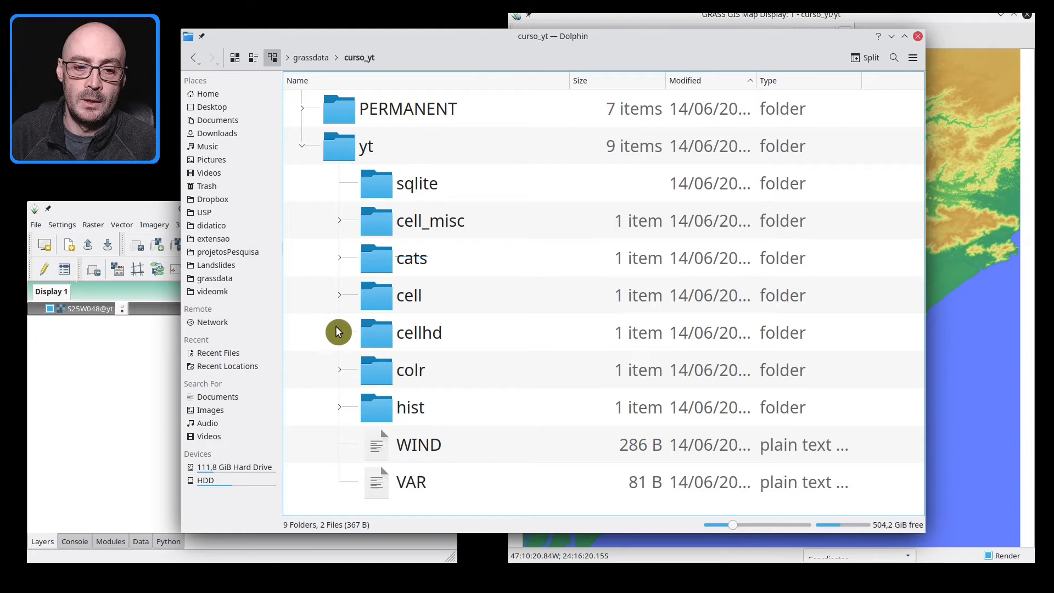
click(338, 331)
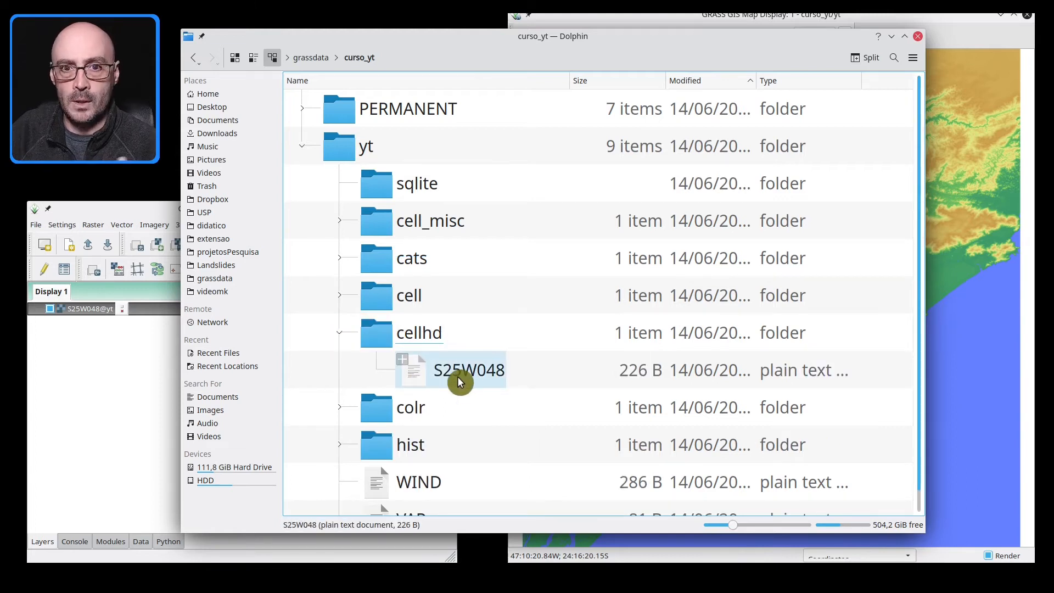
click(338, 332)
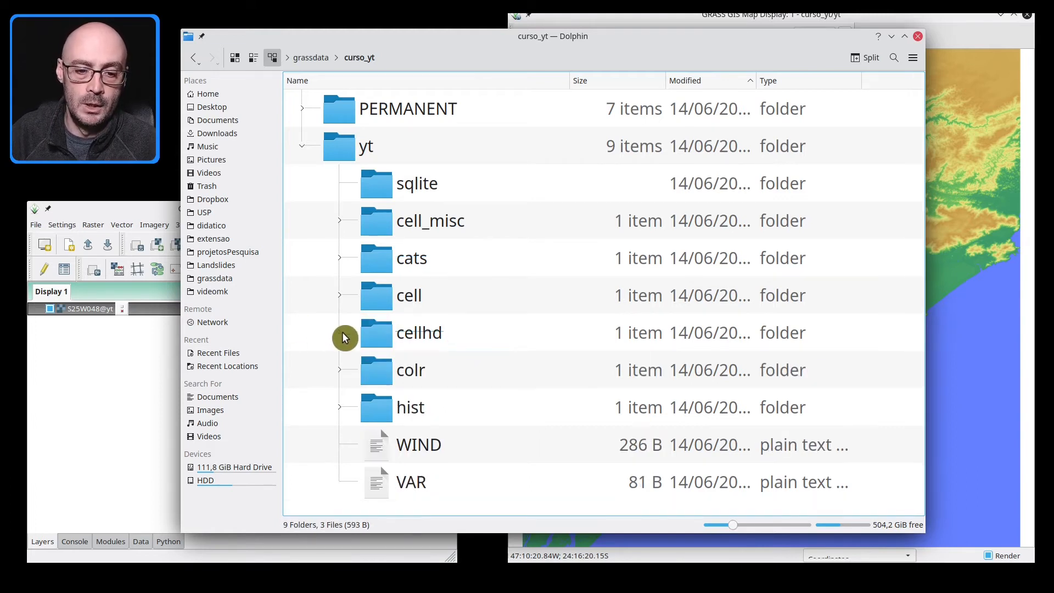
Step: Open the S25W048 file from the yt mapset's colr folder in Sublime Text and enlarge the text
click(394, 382)
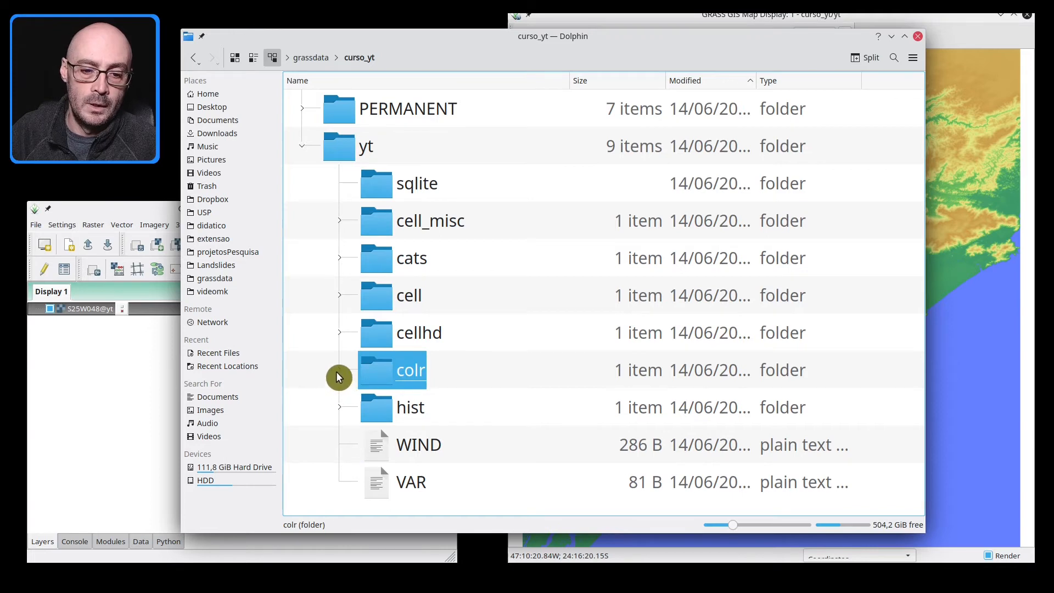
click(339, 370)
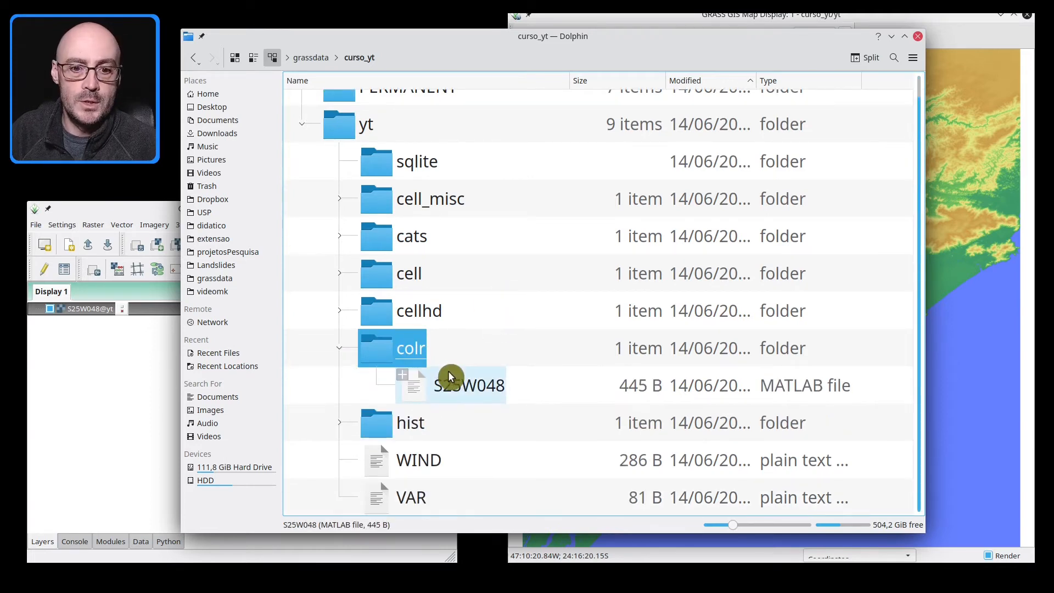
right_click(455, 393)
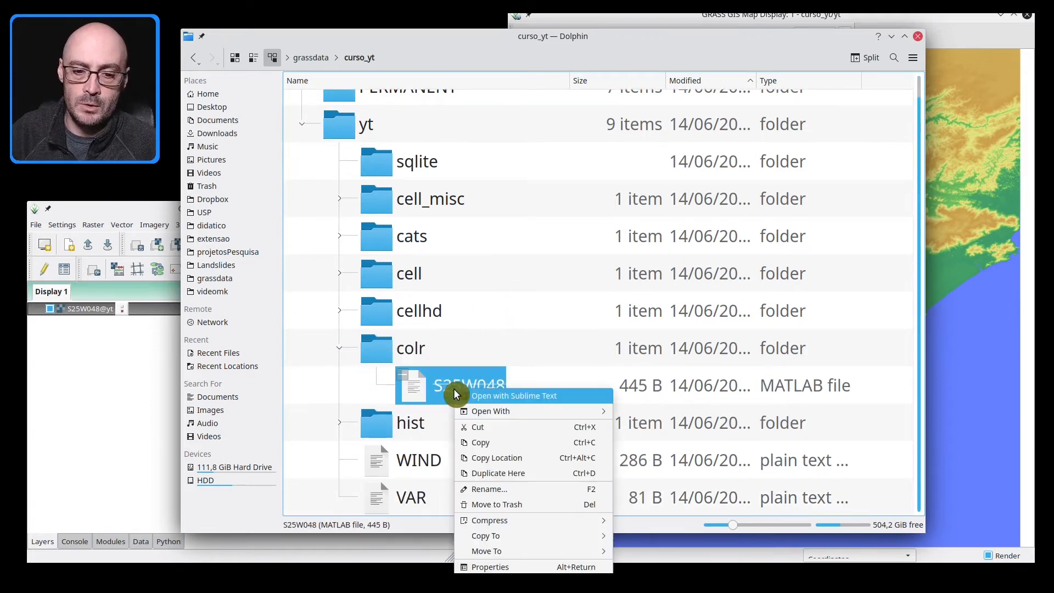
click(493, 395)
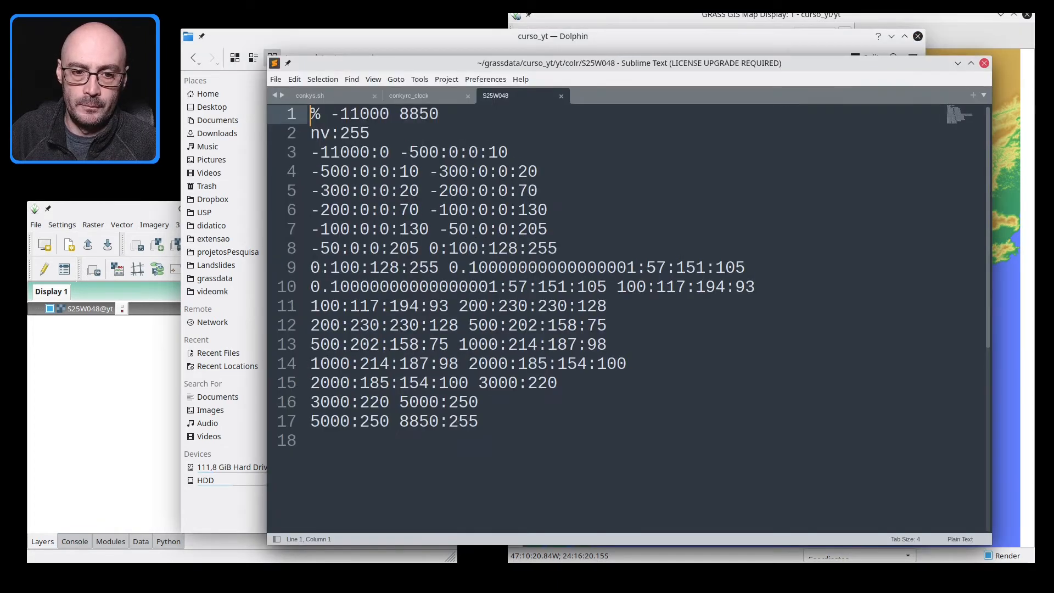
key(ctrl+plus)
key(ctrl+plus)
key(ctrl+plus)
key(ctrl+plus)
key(ctrl+plus)
key(ctrl+minus)
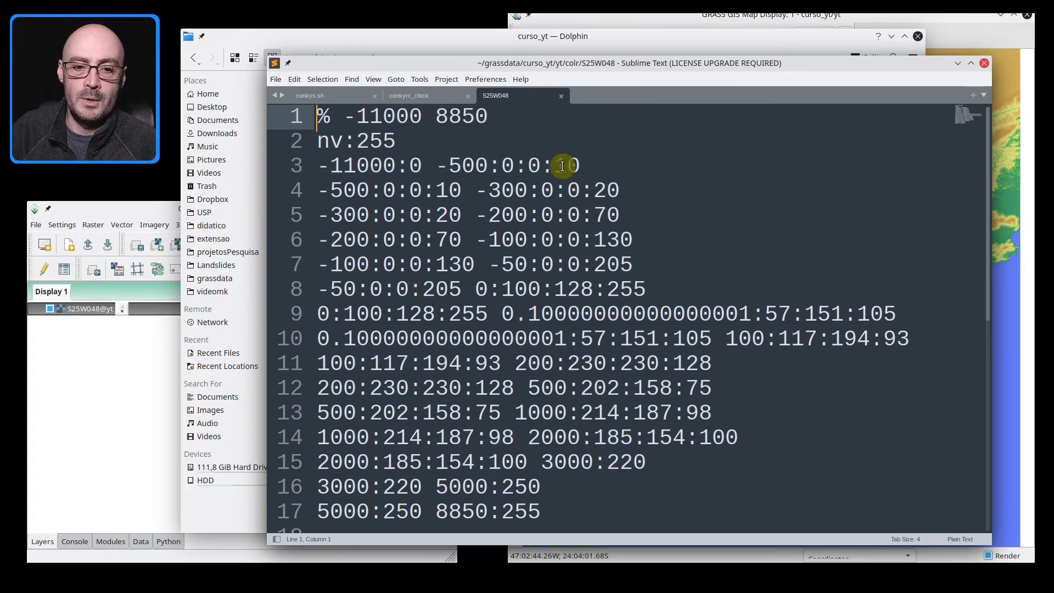
Step: Examine how the S25W048 colour file pairs elevations with RGB values, starting with the rule on line 3
drag(395, 167, 311, 170)
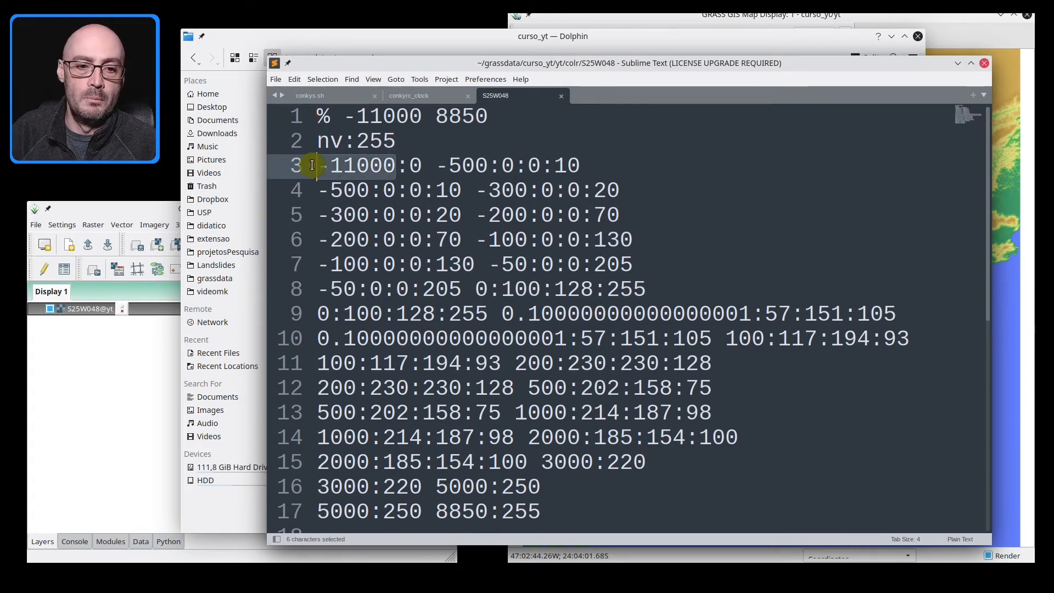
double_click(415, 166)
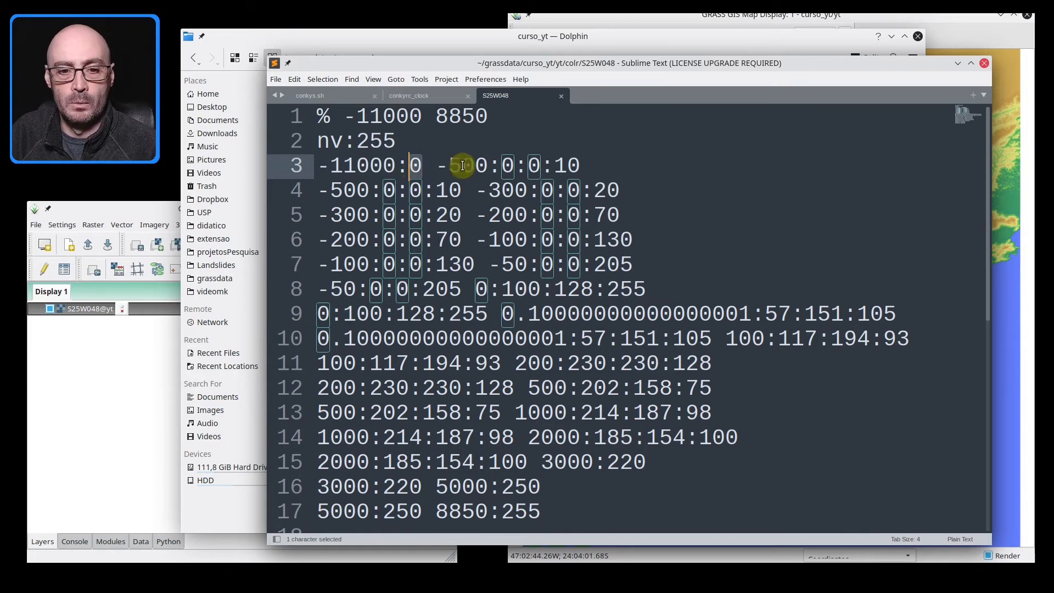
drag(431, 165, 568, 165)
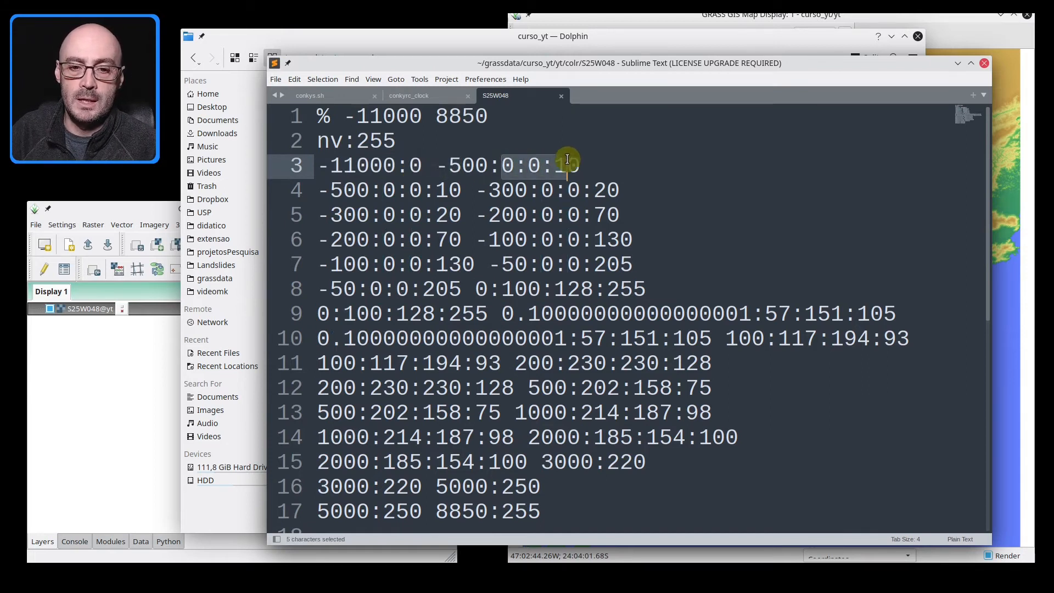
scroll(492, 219, down, 1)
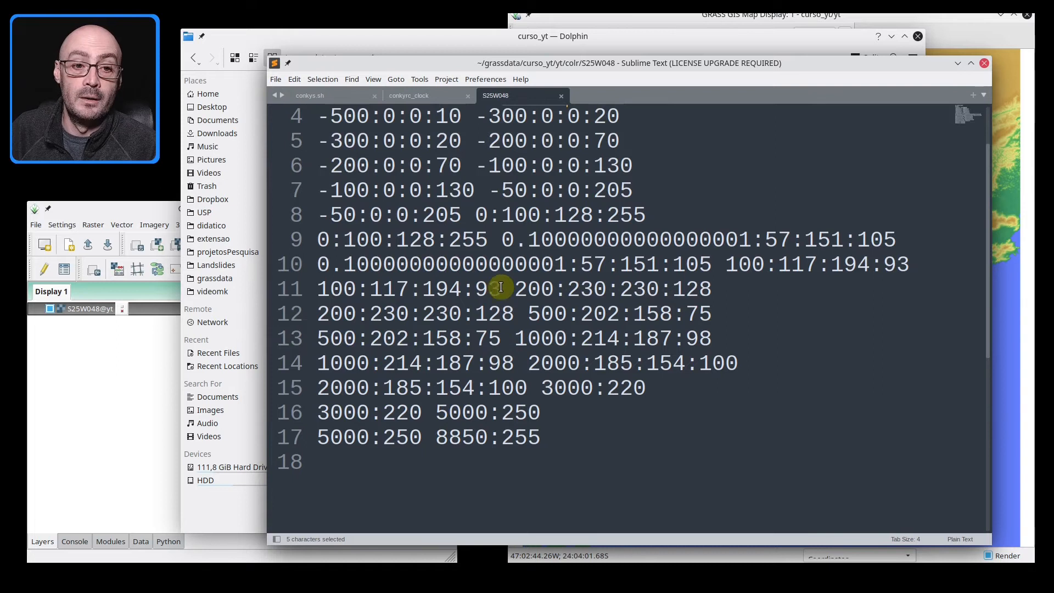
Step: Close the conkys.sh and conkyrc_clock files and return to the file manager, leaving the colr folder collapsed
click(374, 95)
click(374, 95)
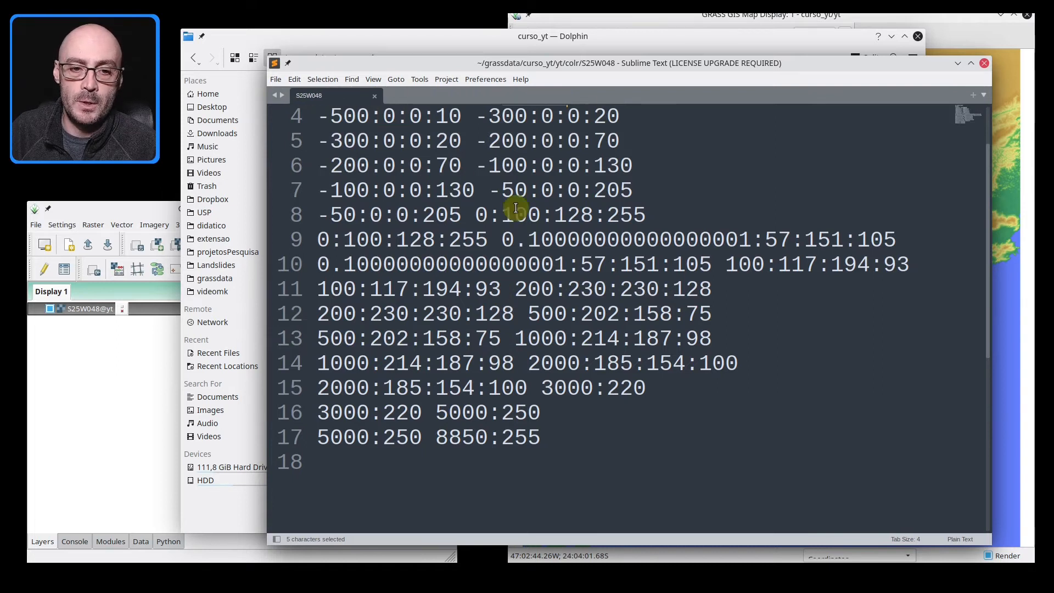
click(959, 64)
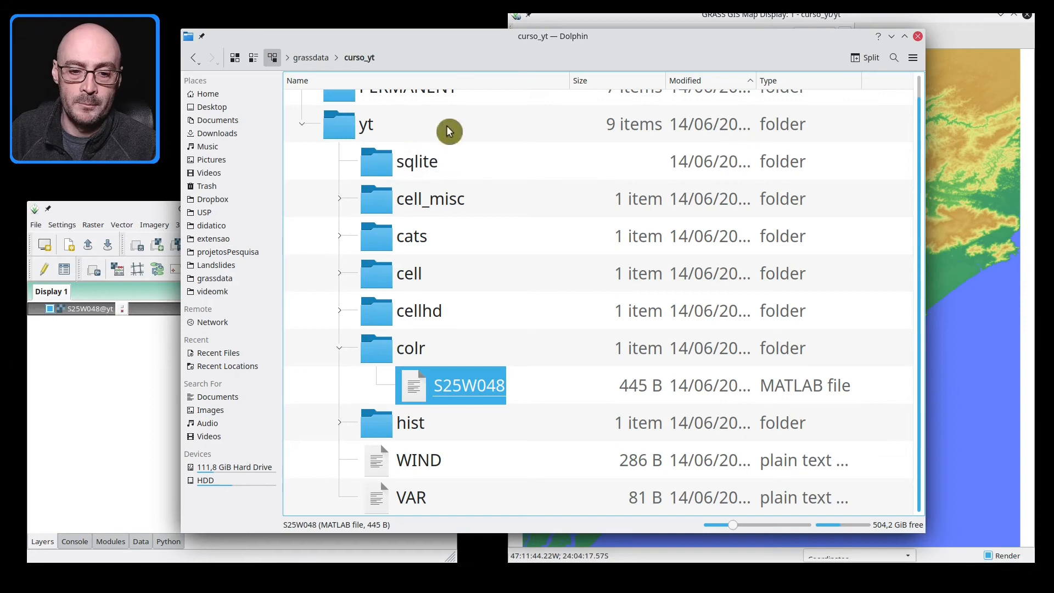
click(339, 351)
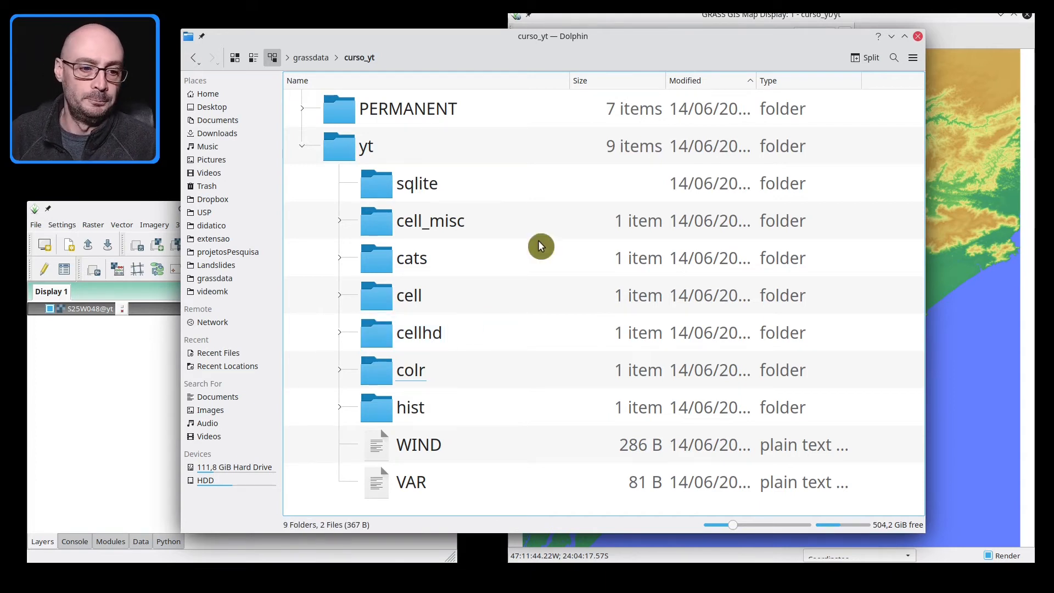
Step: Return to the GRASS GIS Layer Manager with the file manager minimised, and reload the data catalog of GRASS locations
click(110, 398)
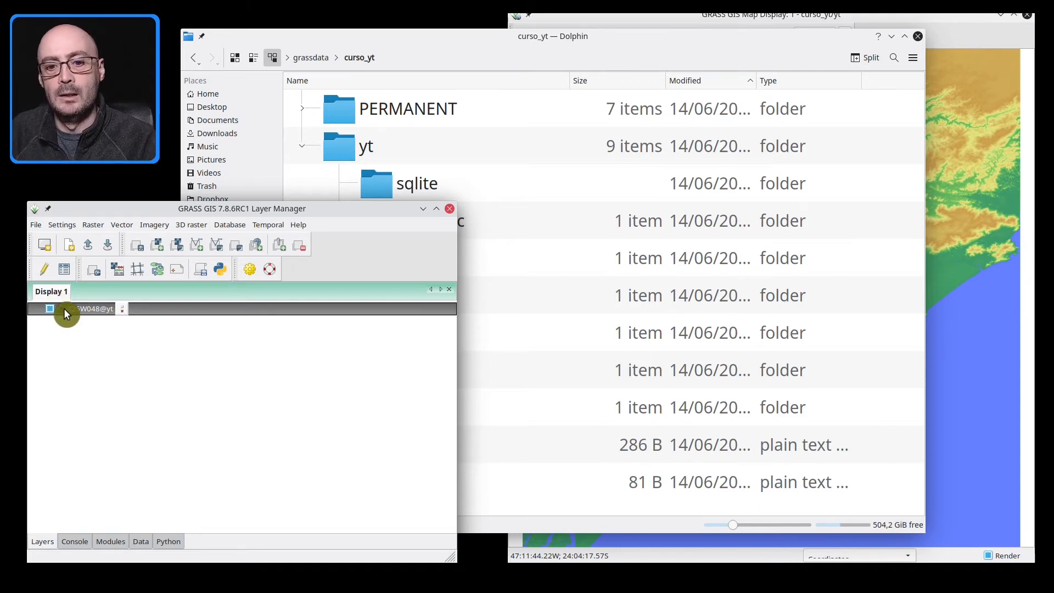
click(894, 36)
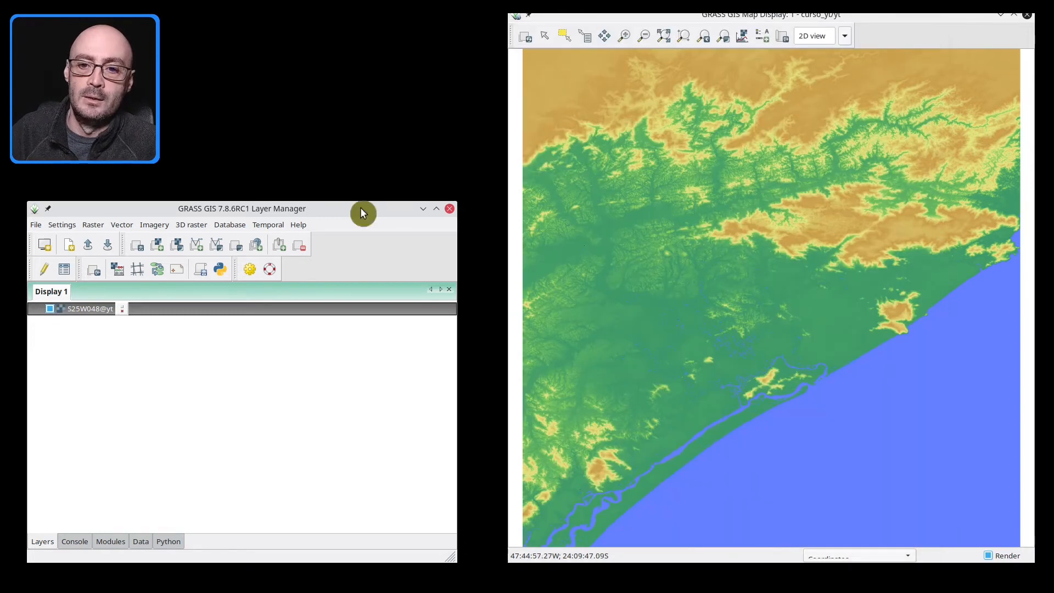
click(141, 542)
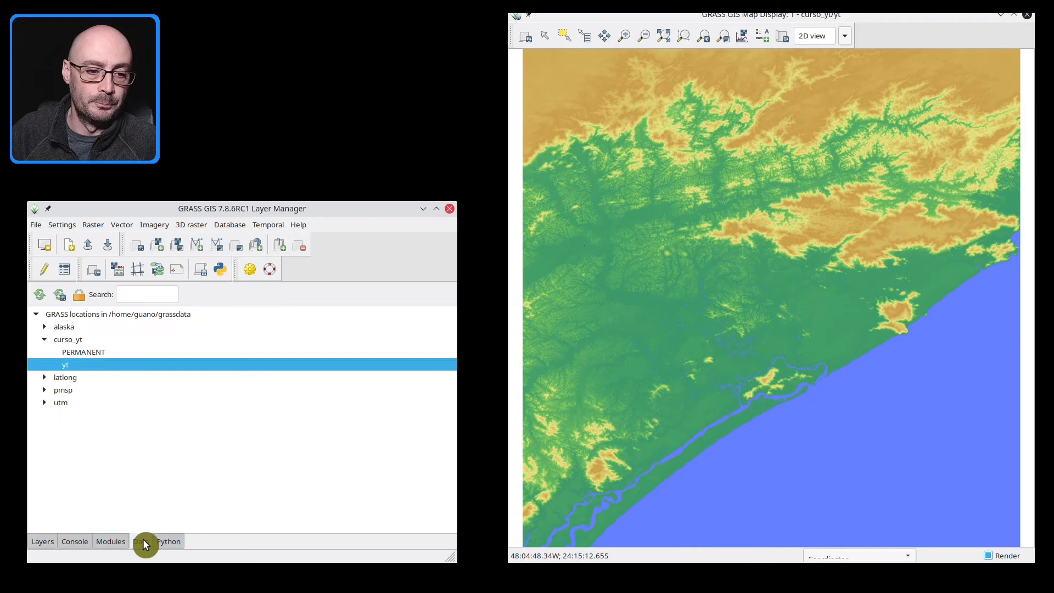
click(39, 293)
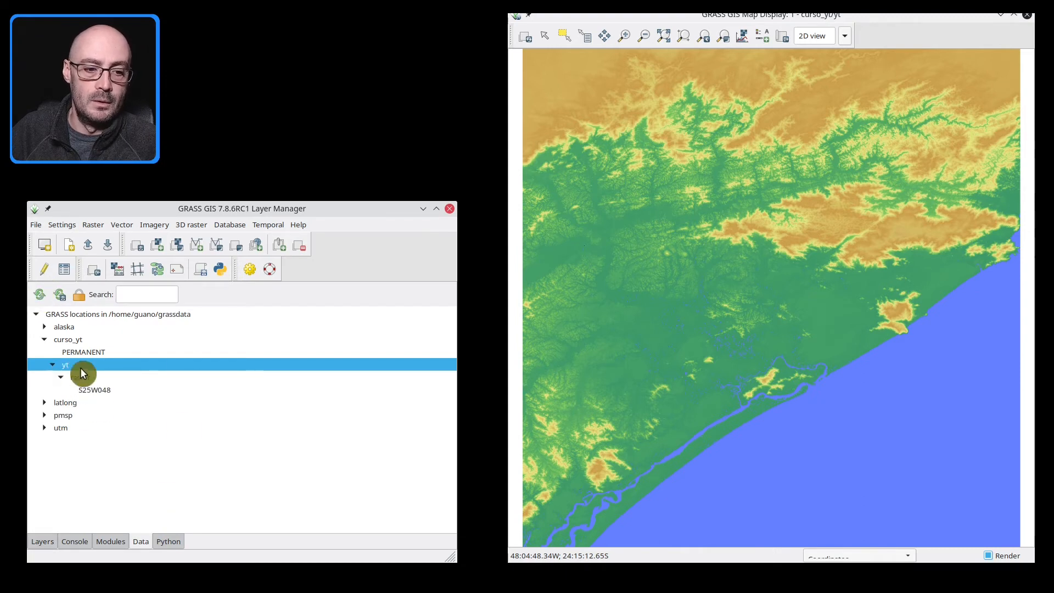
Step: Go through the curso_yt location, its PERMANENT and yt mapsets and yt's raster group, leaving the raster group expanded
click(59, 340)
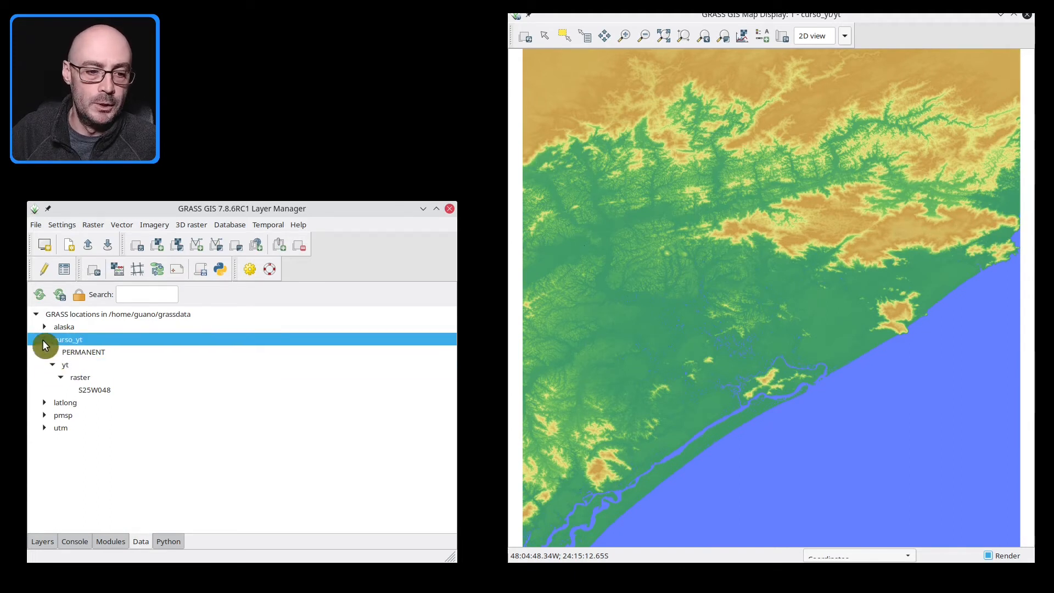
click(88, 353)
click(87, 365)
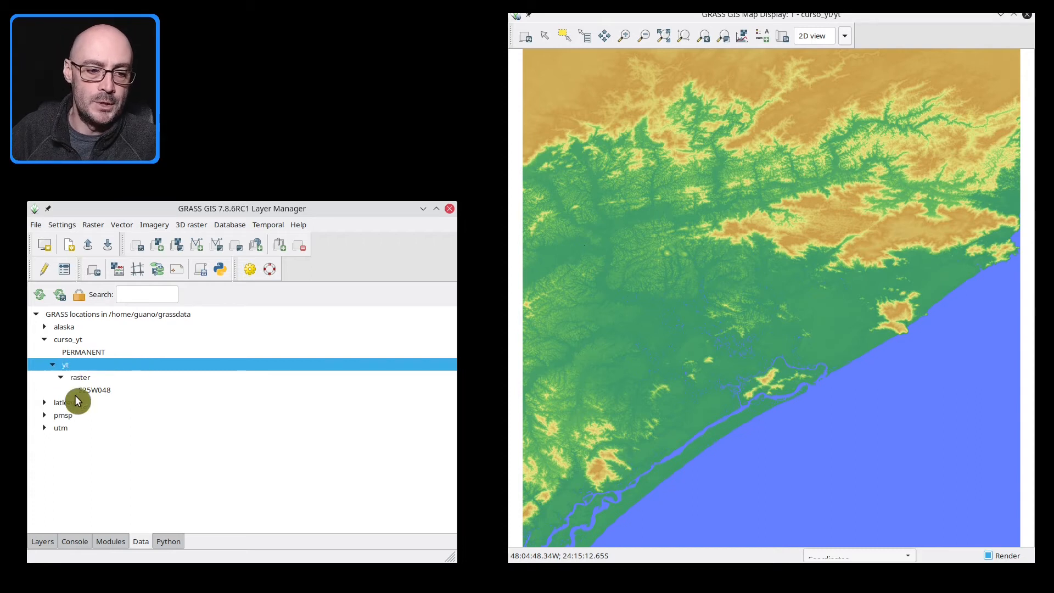
click(61, 377)
click(85, 378)
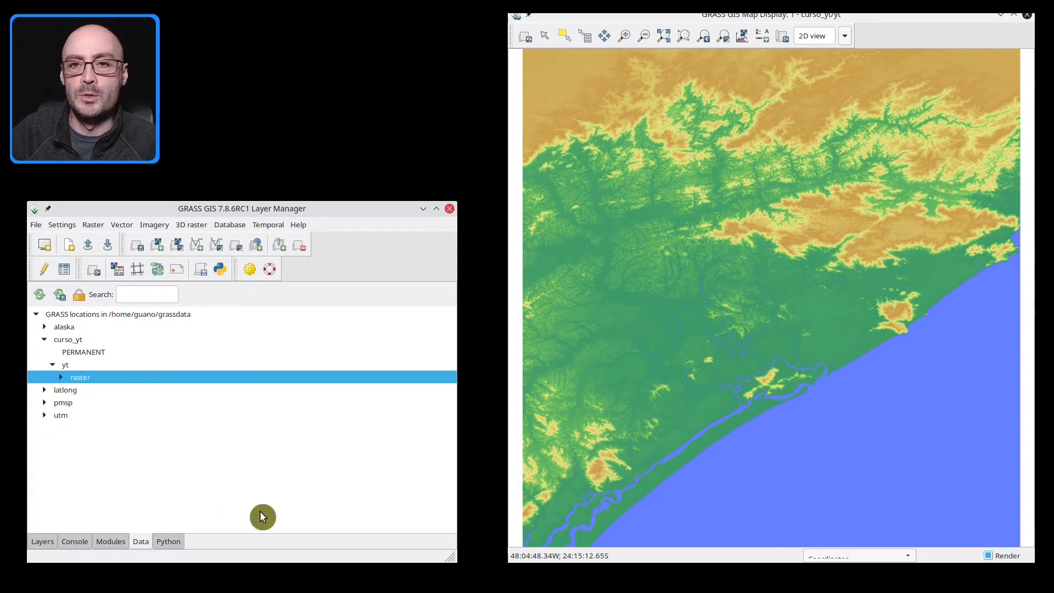
click(58, 378)
Step: Mark the S25W048 raster for copying in the data catalog and review the other operations offered for it
drag(82, 390, 119, 396)
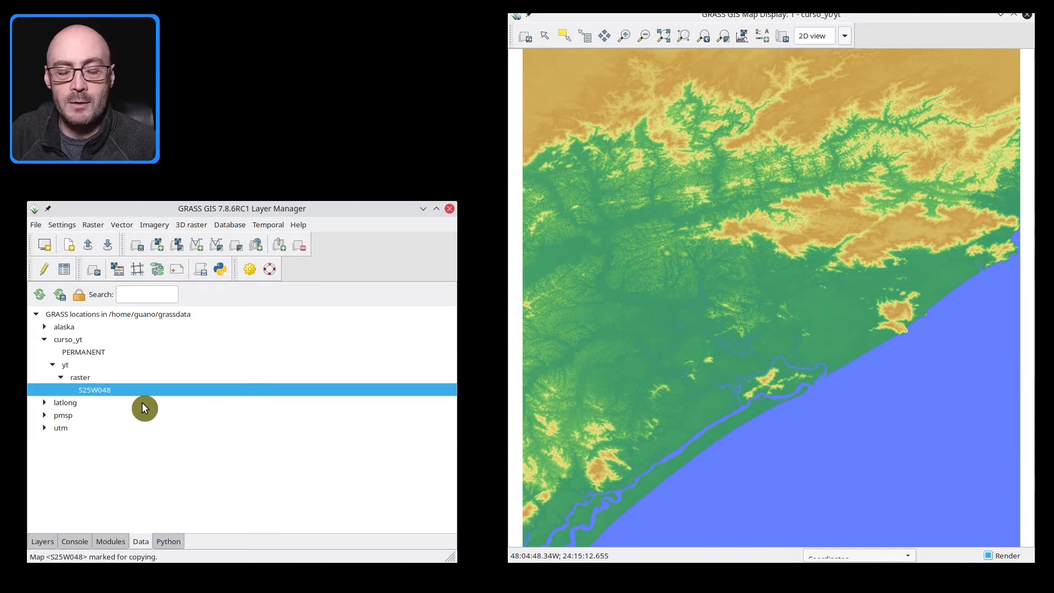
right_click(103, 388)
click(97, 389)
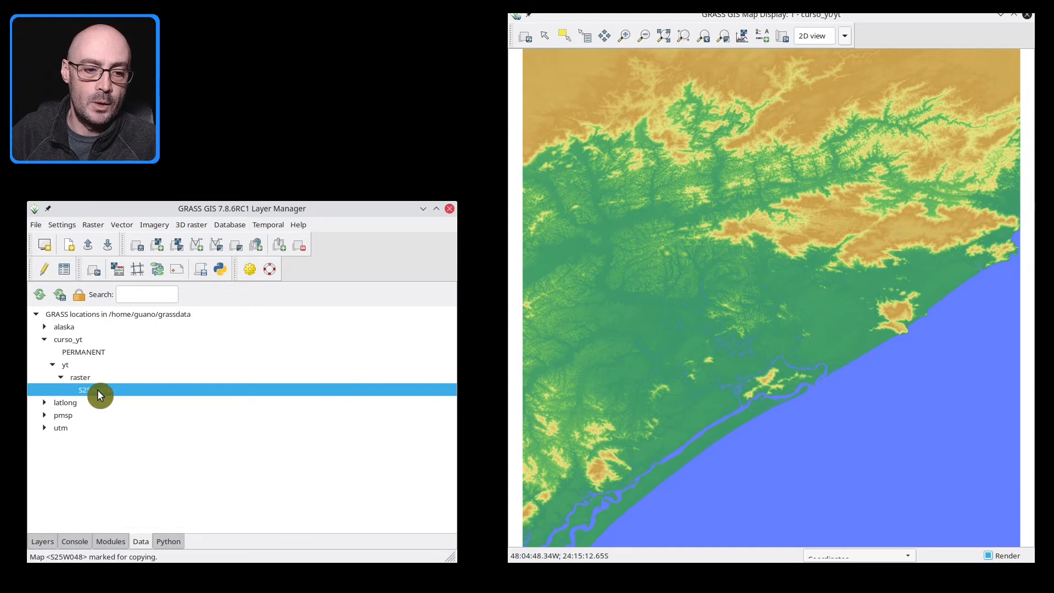
right_click(98, 389)
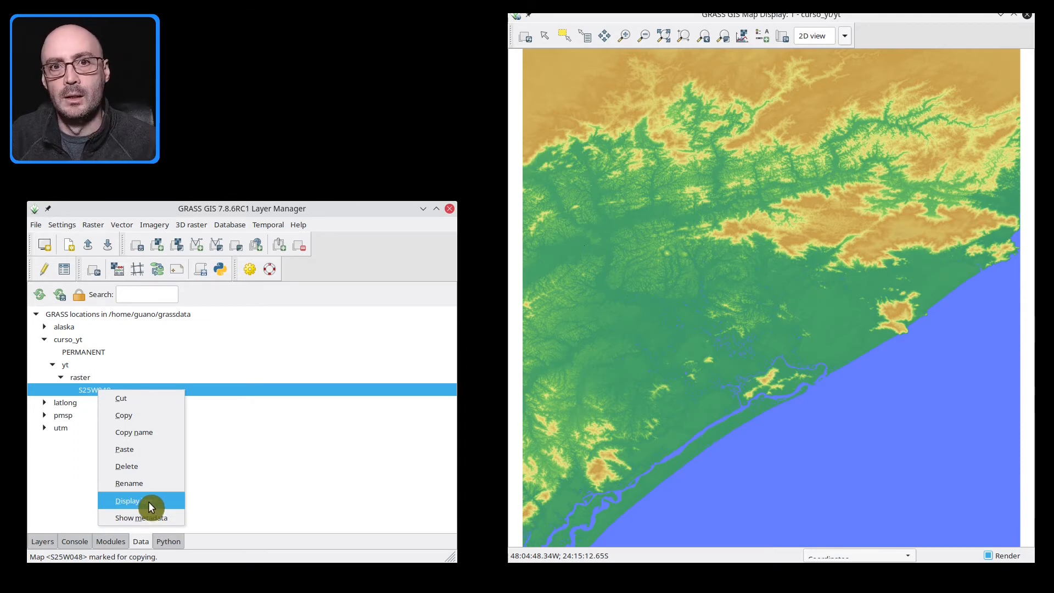
click(60, 488)
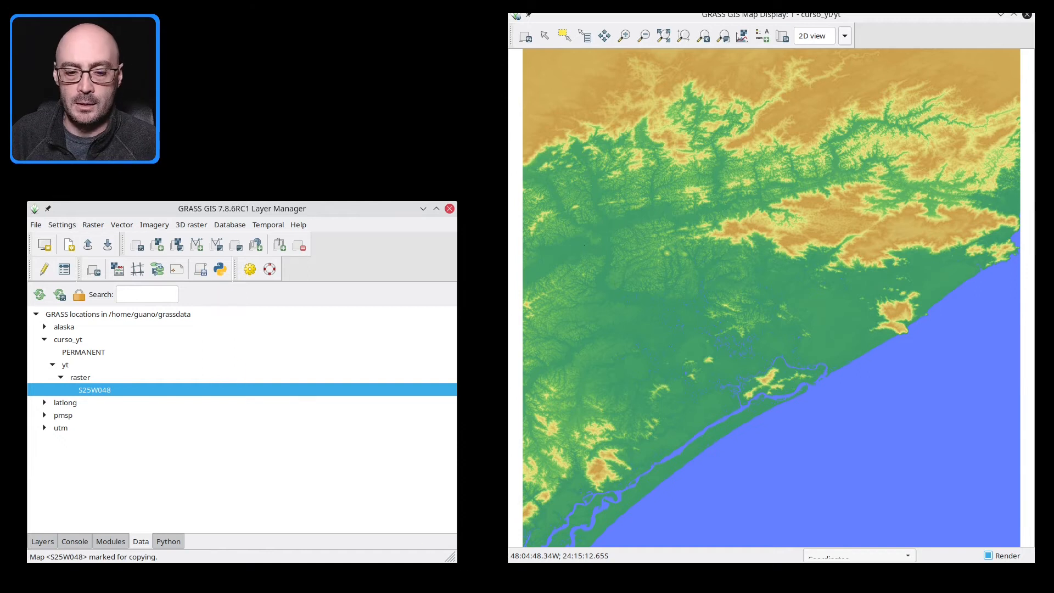
Step: Return to the r.in.srtm dialog, change the input tile to S25W049.hgt in dados_yt, and run the import
mouse_move(474, 583)
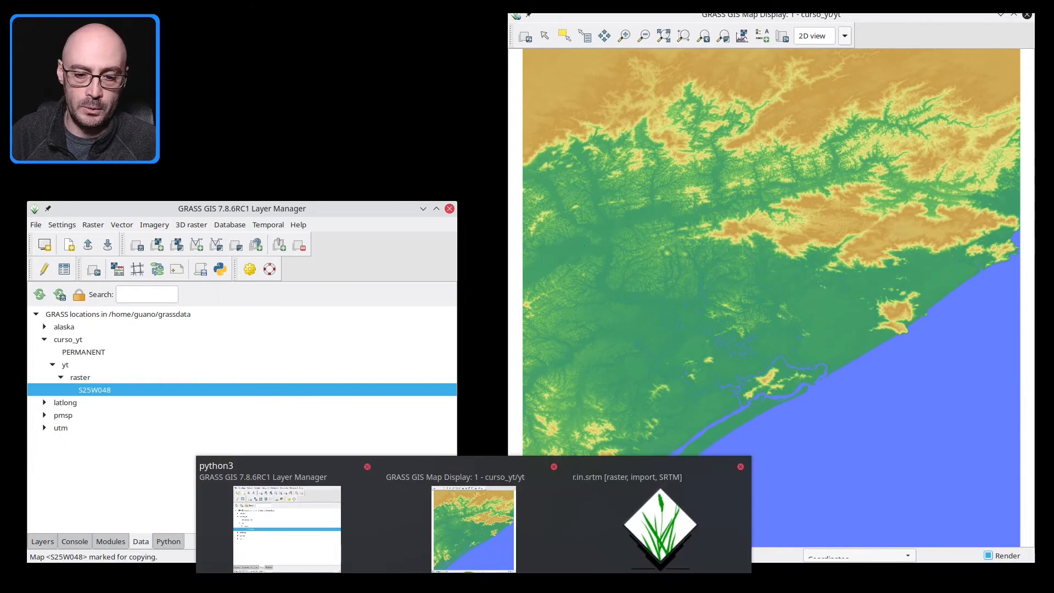
click(632, 496)
drag(494, 79, 484, 78)
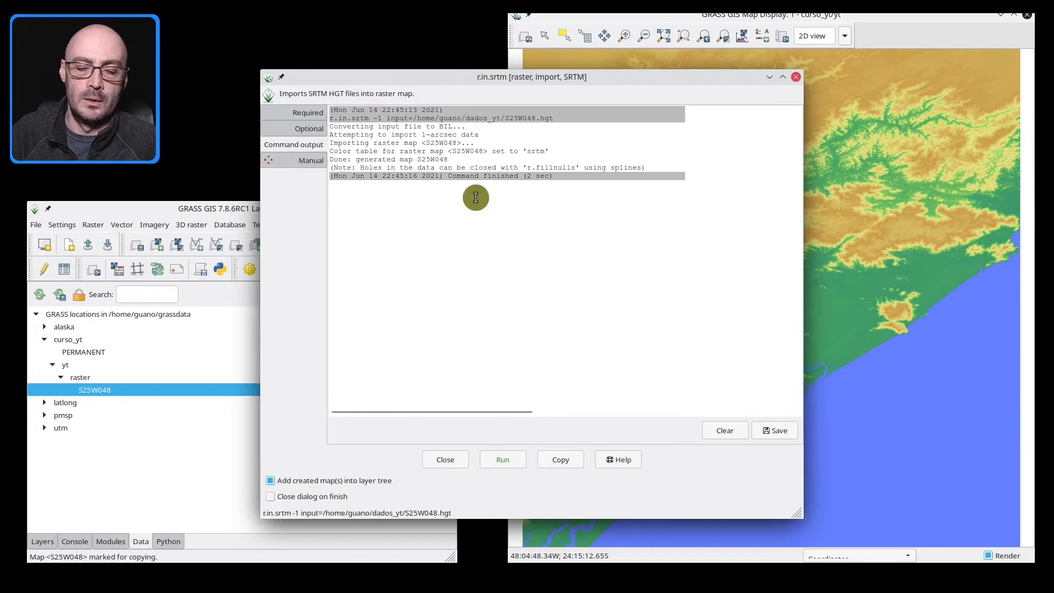
click(317, 111)
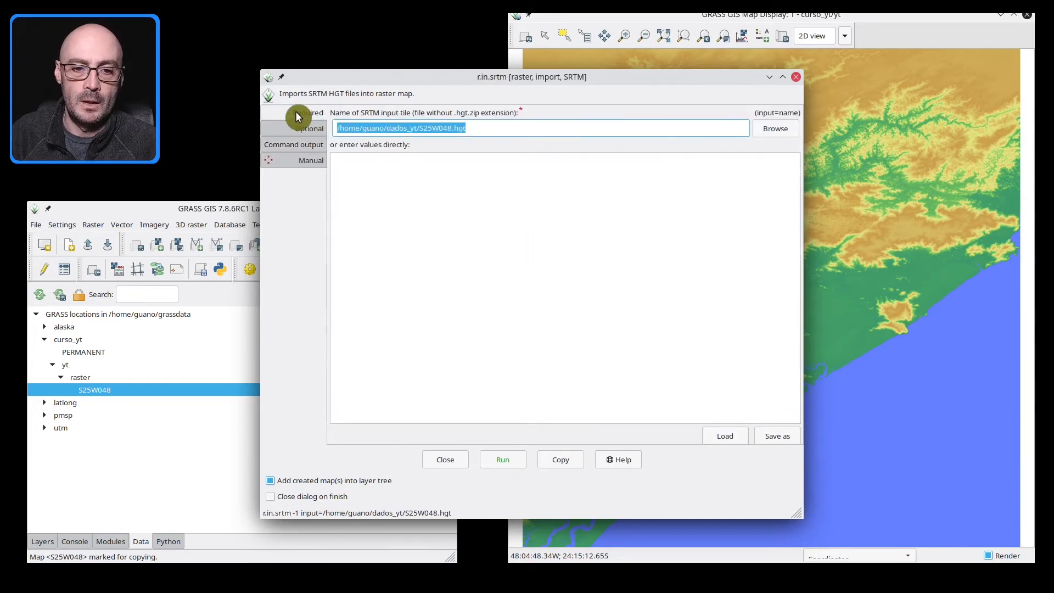
click(506, 130)
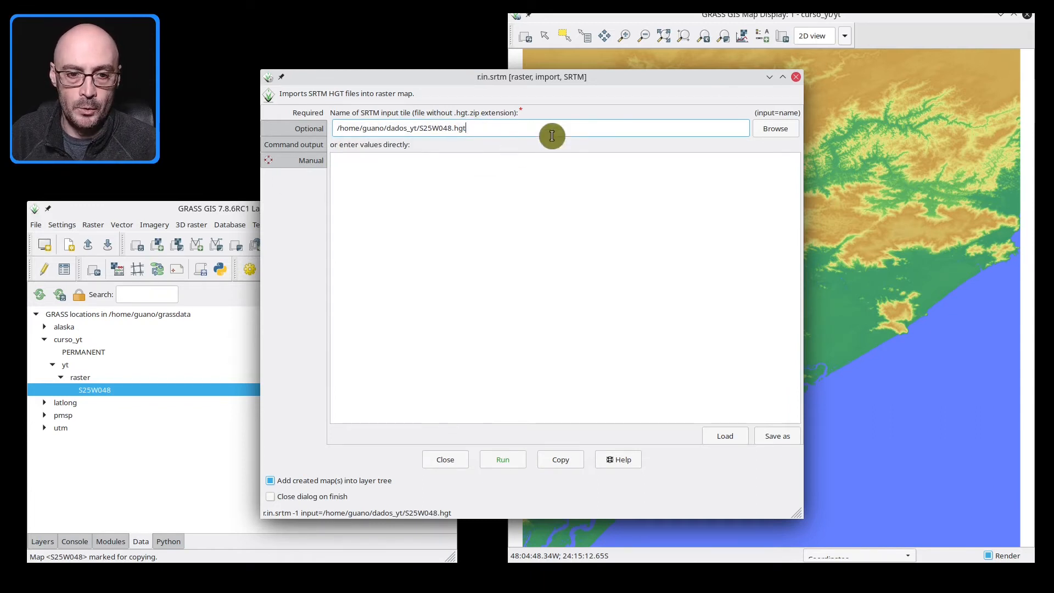
key(BackSpace)
text(9)
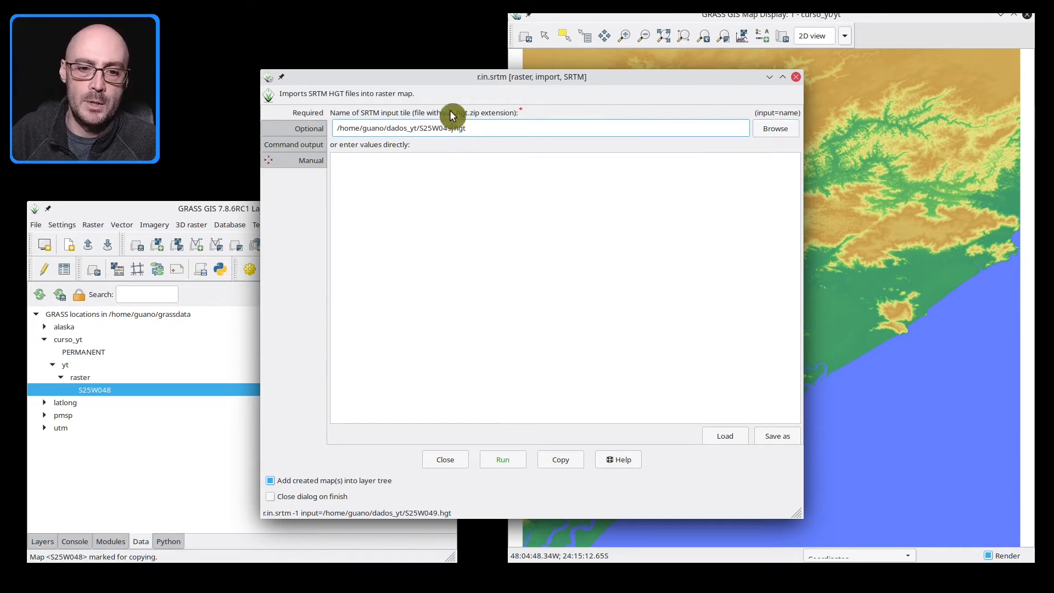
click(501, 462)
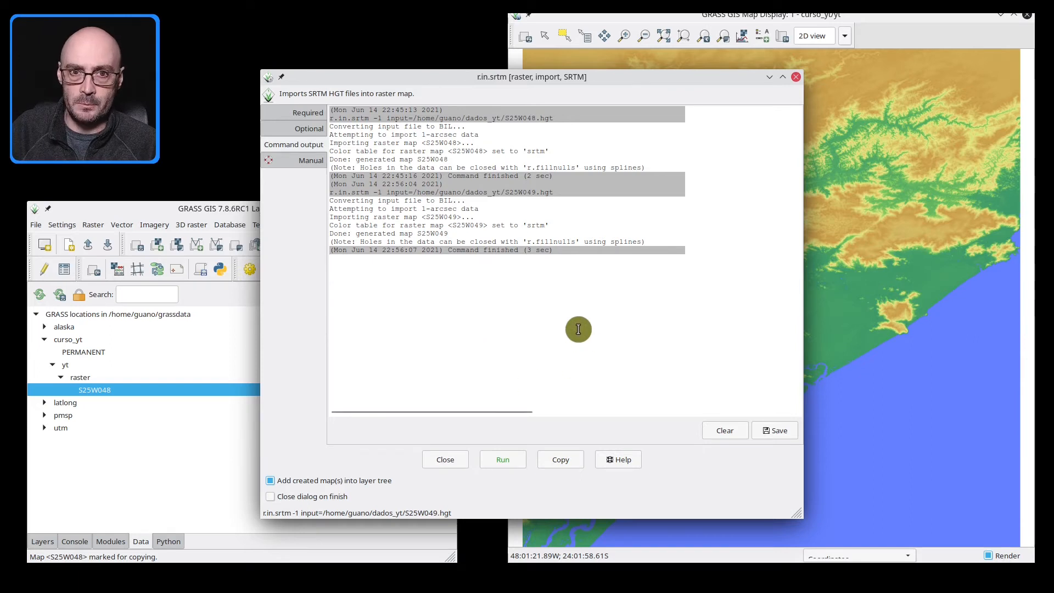
Step: Copy the r.in.srtm command from the import dialog and paste it into a new Sublime Text file beneath a heading about importing SRTM
click(561, 461)
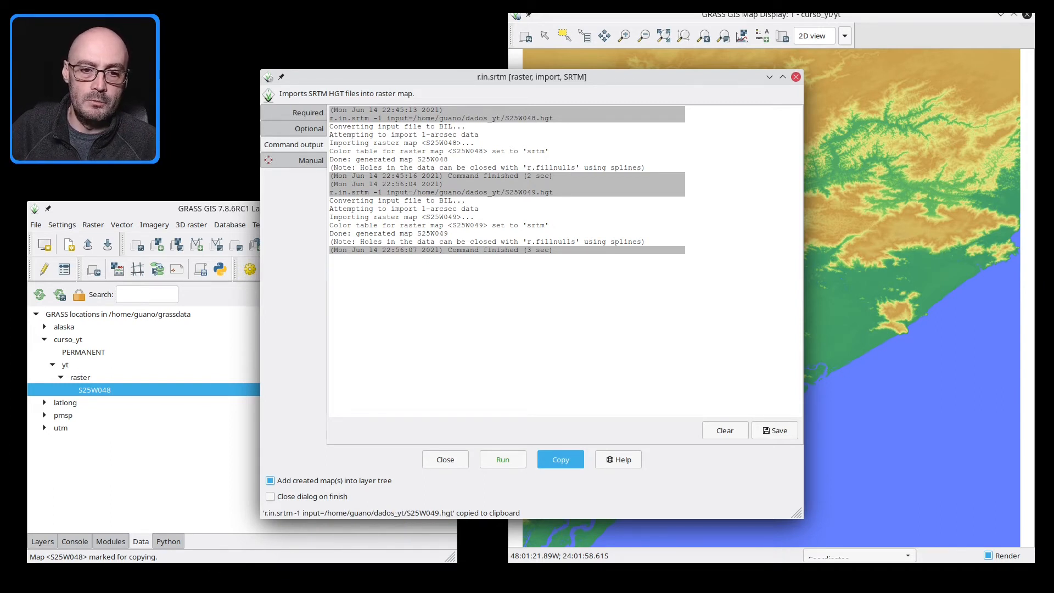
key(alt+Tab)
key(ctrl+n)
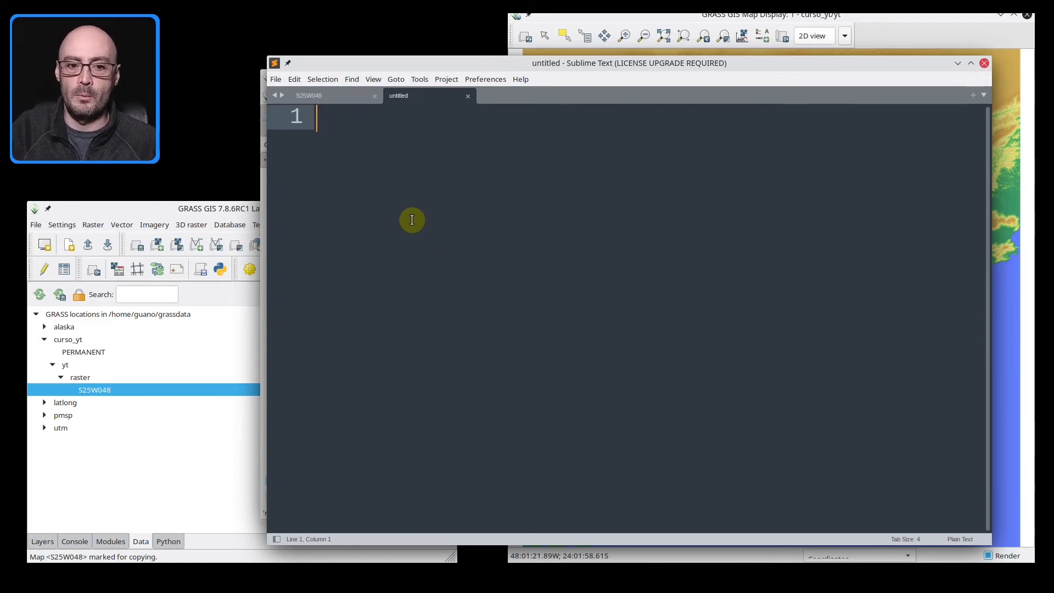
text(import)
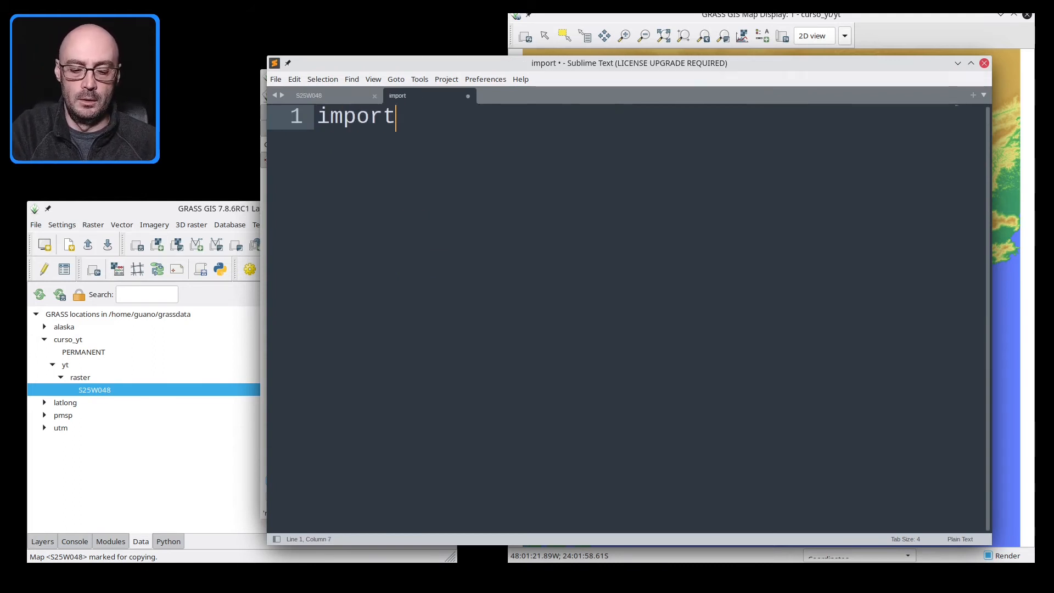
text(tar srt)
key(Return)
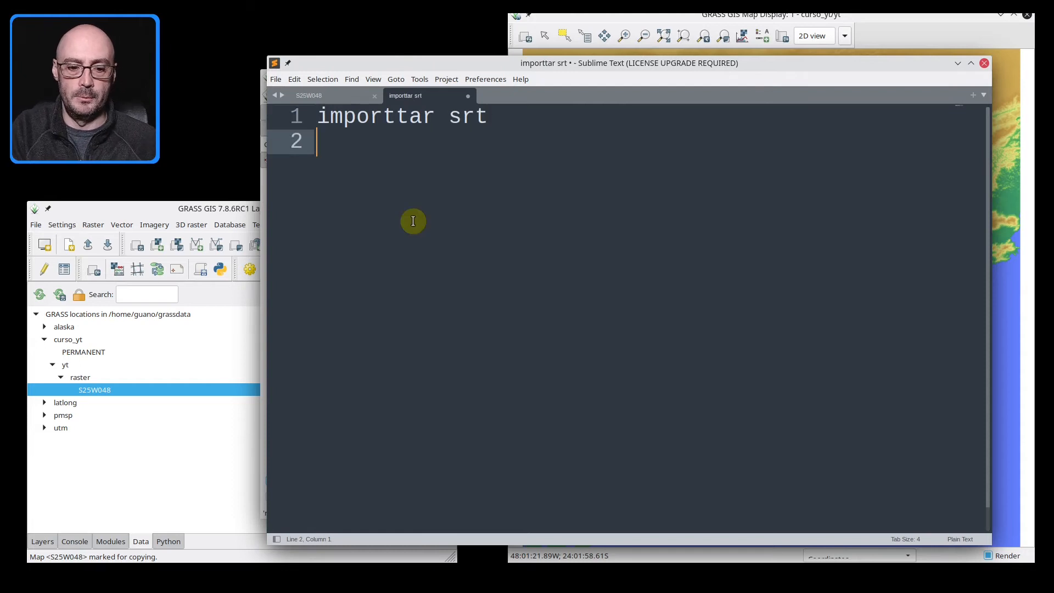
key(ctrl+v)
Step: Correct the heading to "importar srtm" and add three blank lines below the command
key(Up)
key(Up)
key(Left)
key(Left)
key(Left)
key(Left)
key(BackSpace)
key(Right)
key(Right)
key(Right)
key(Right)
key(Right)
key(Right)
text(m)
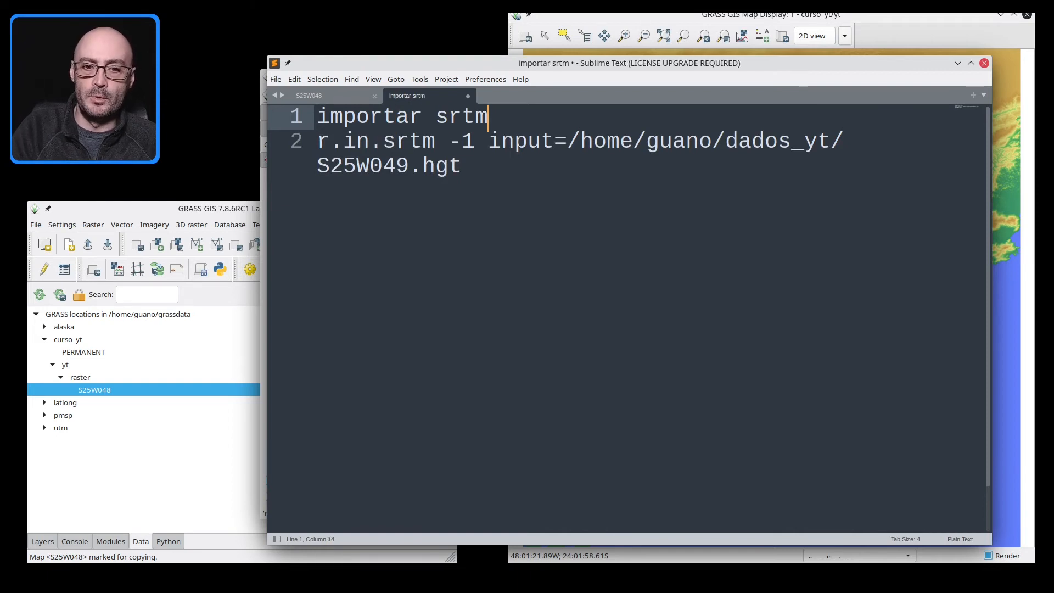
key(Down)
key(Down)
key(Return)
key(Return)
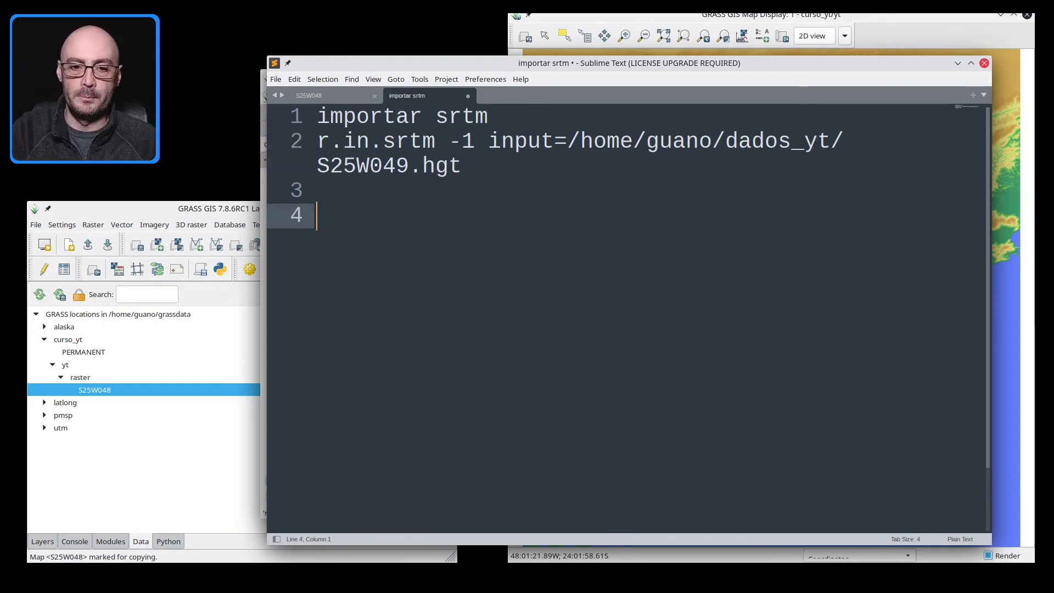
key(Return)
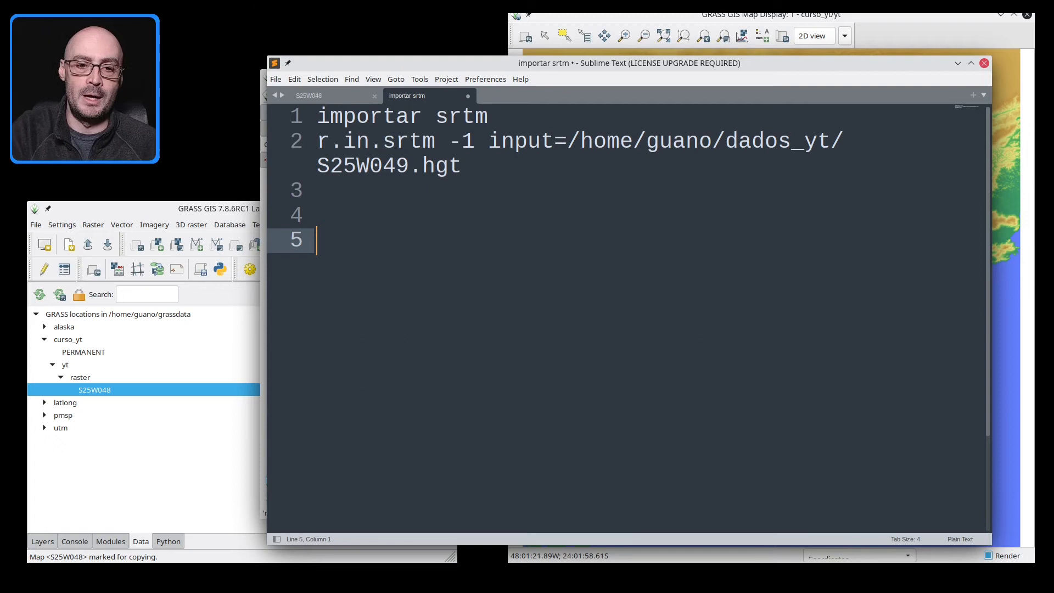
Step: Copy the command line from the text file and move the editor window to uncover the edge of the import dialog
drag(463, 166, 258, 146)
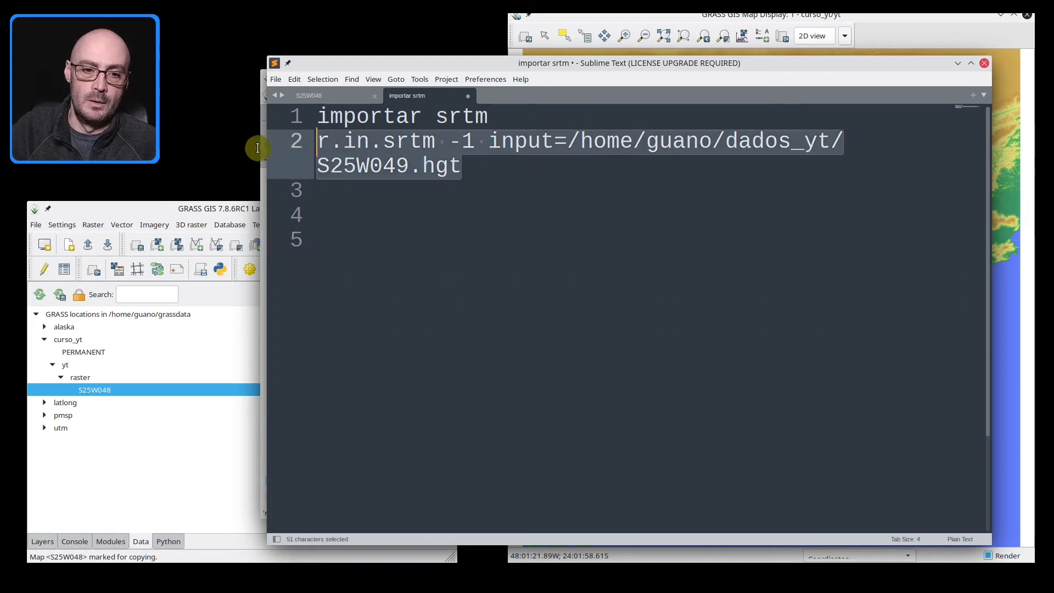
key(ctrl+c)
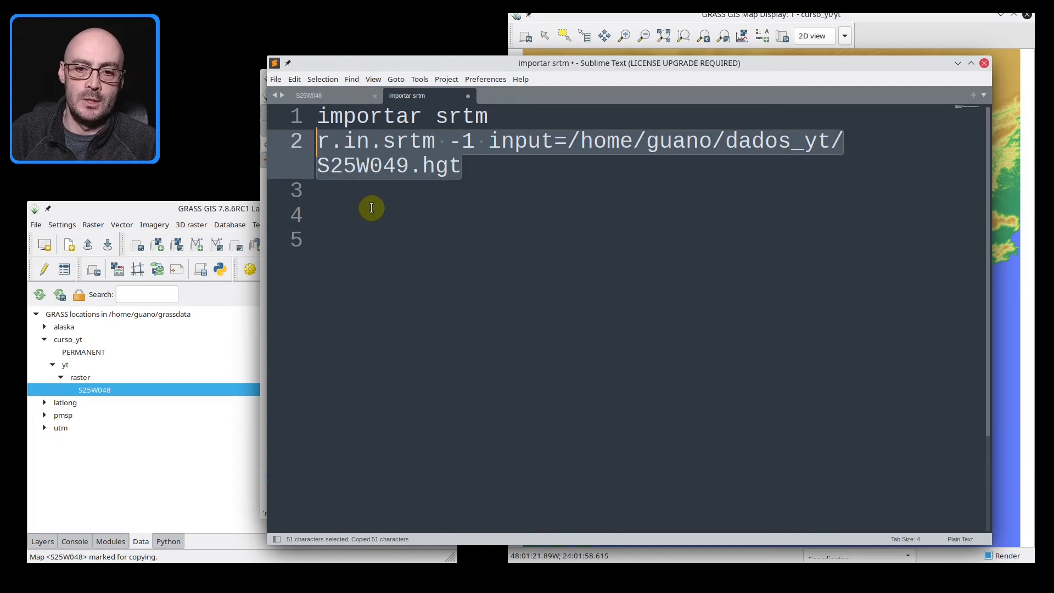
drag(491, 68, 530, 33)
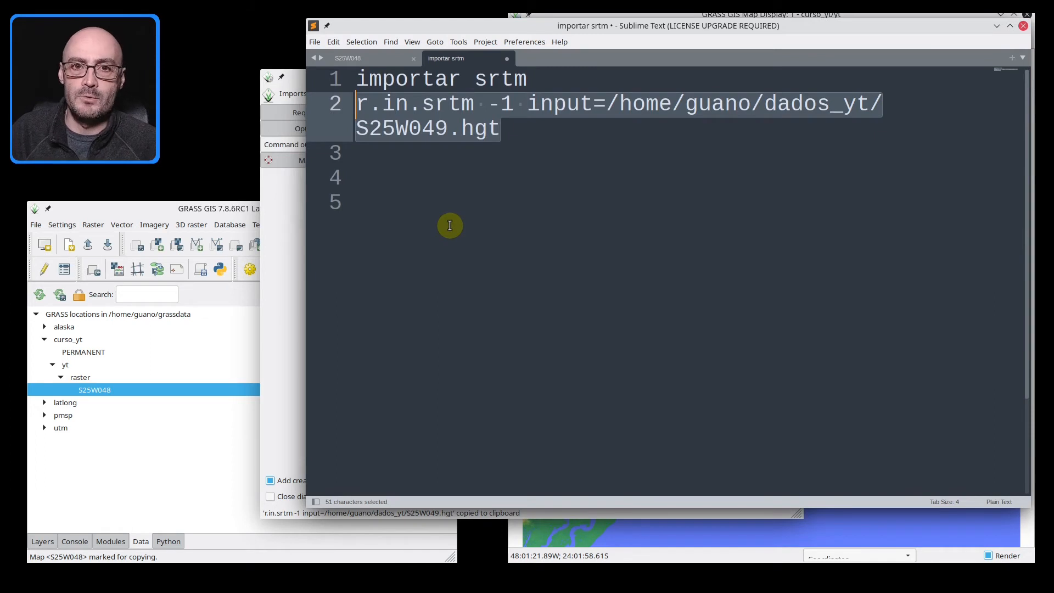
Step: Allow overwriting of existing files in the r.in.srtm dialog and replace the command in the text file with the updated --overwrite version
click(288, 193)
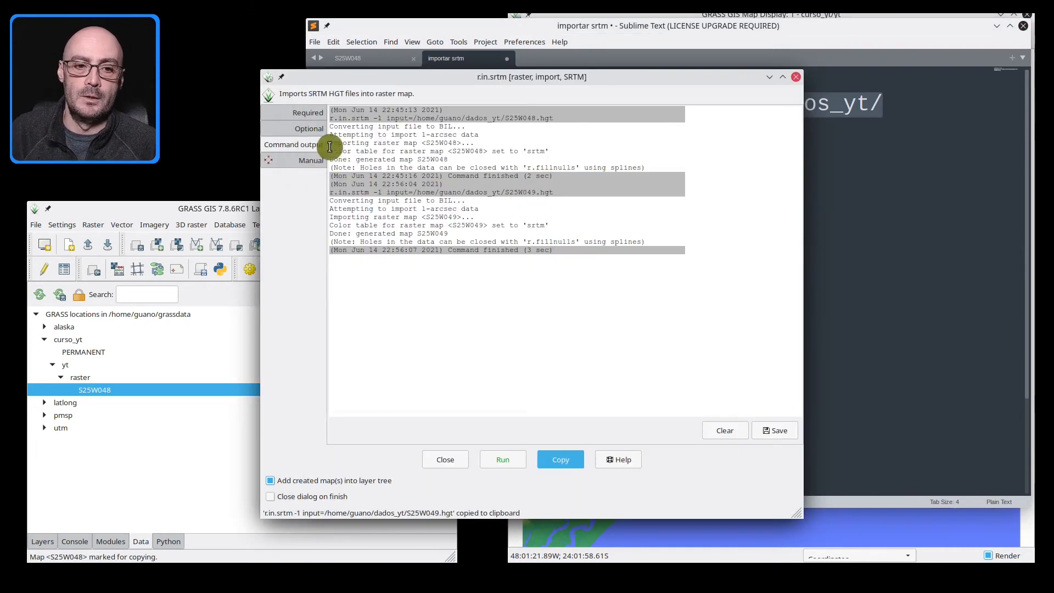
click(309, 128)
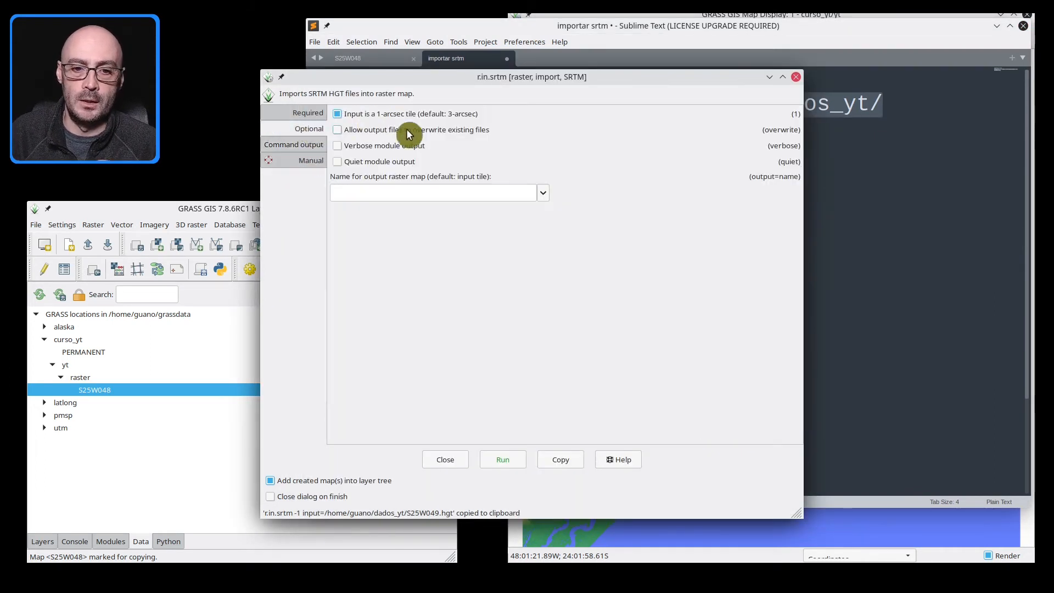
click(388, 132)
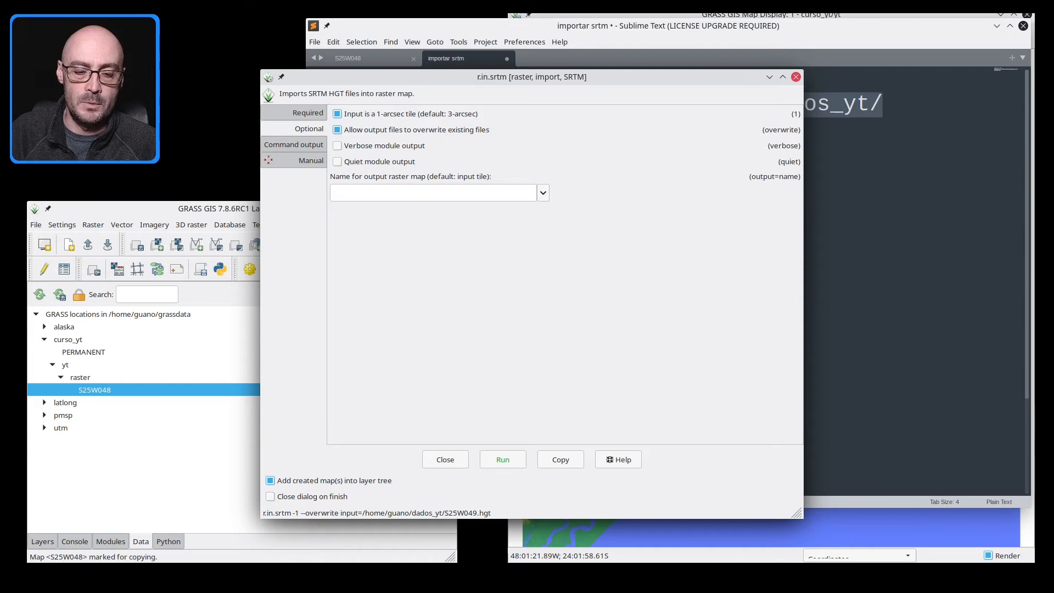
click(541, 465)
click(884, 301)
drag(501, 128, 318, 108)
key(ctrl+v)
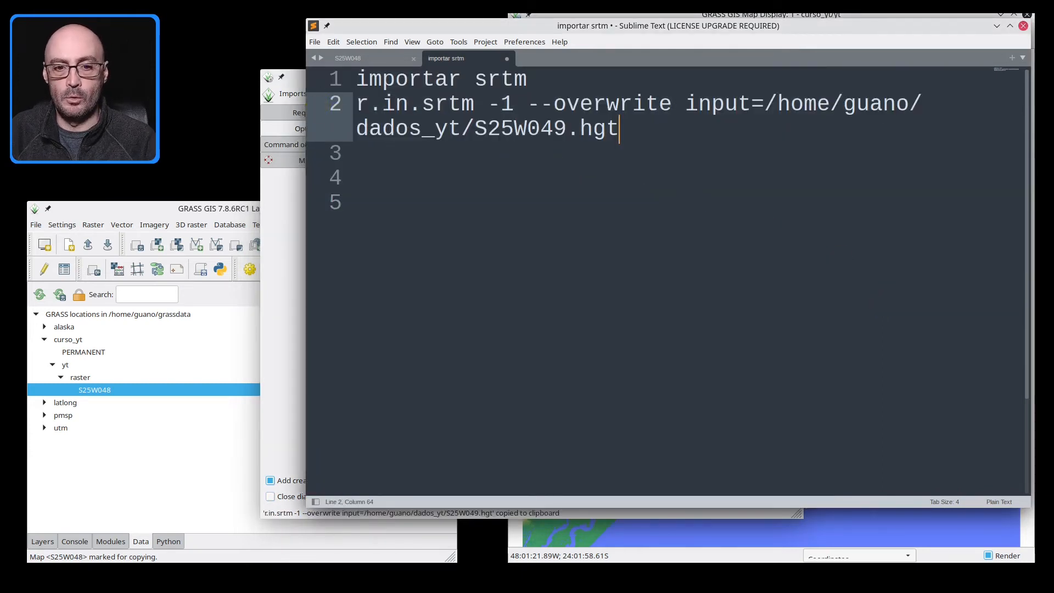
Step: Widen the editor window and go through the command's parts: r.in.srtm, the -1 flag, --overwrite and the input path
drag(306, 205, 223, 212)
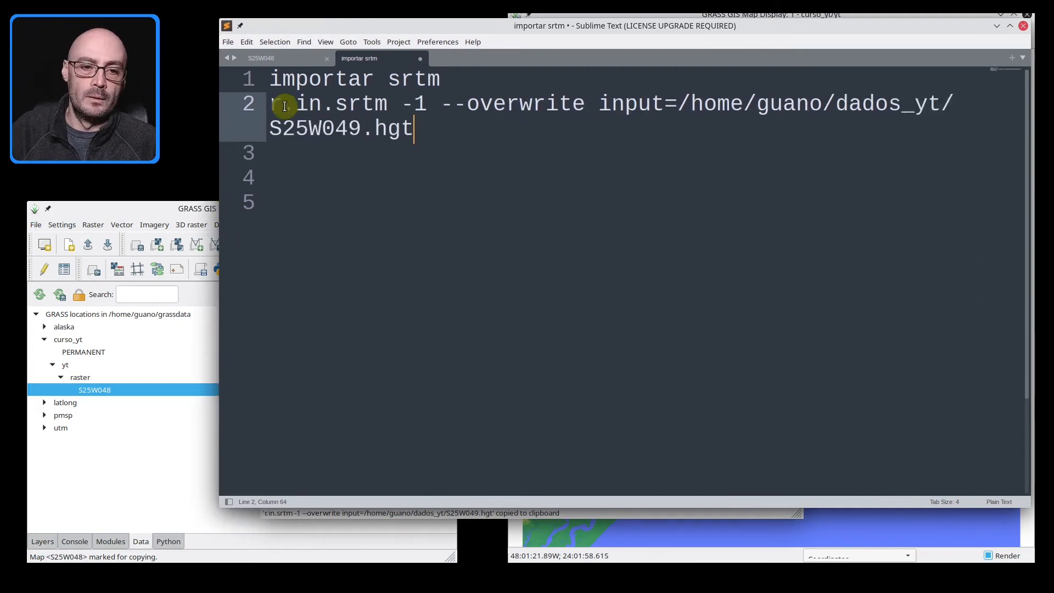
drag(387, 103, 225, 103)
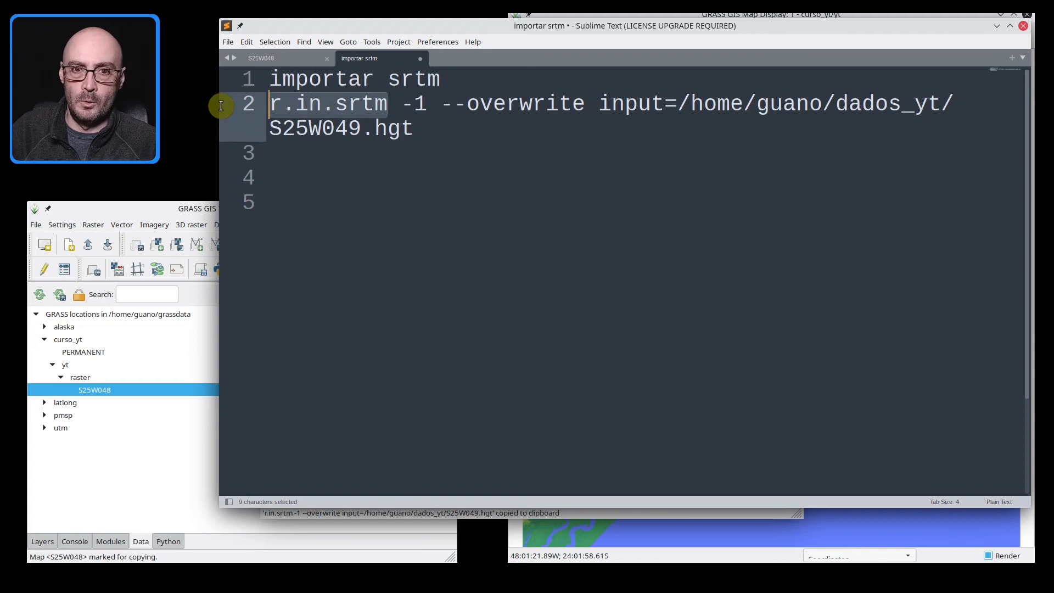
click(388, 105)
click(408, 106)
drag(408, 106, 401, 106)
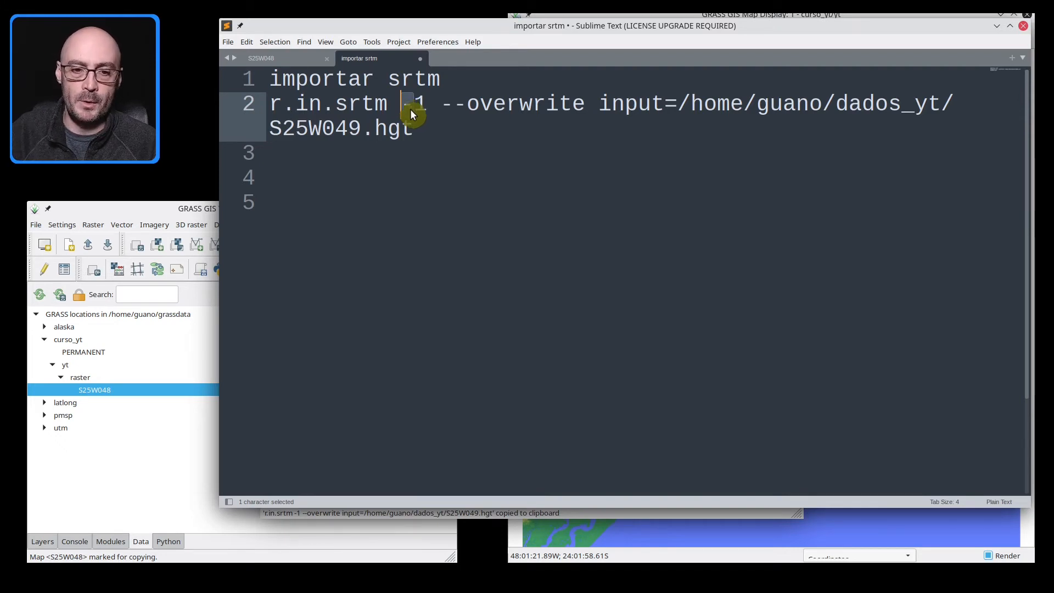
drag(413, 104, 421, 107)
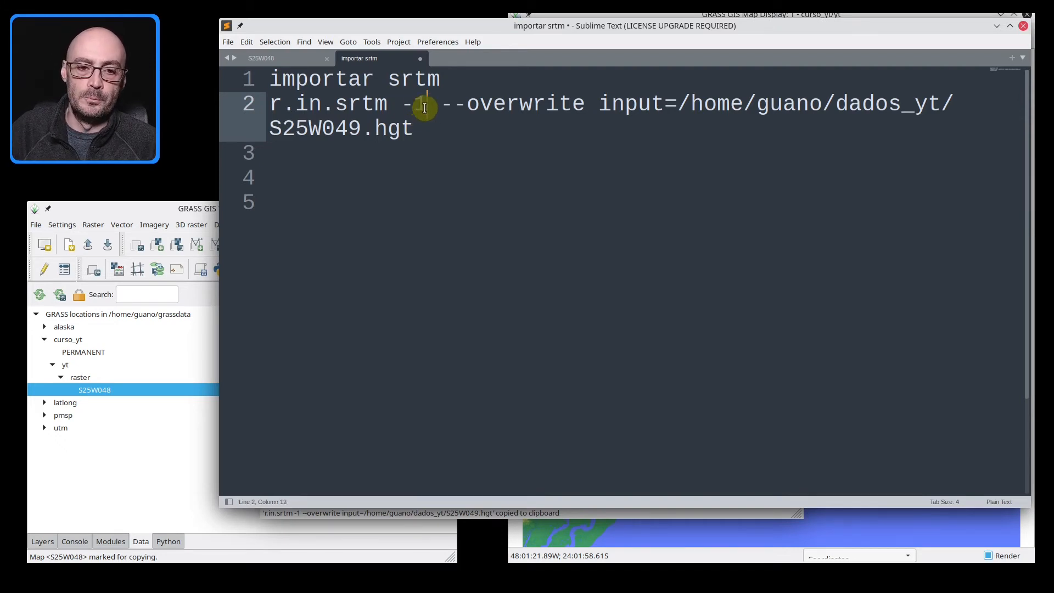
drag(427, 106, 586, 99)
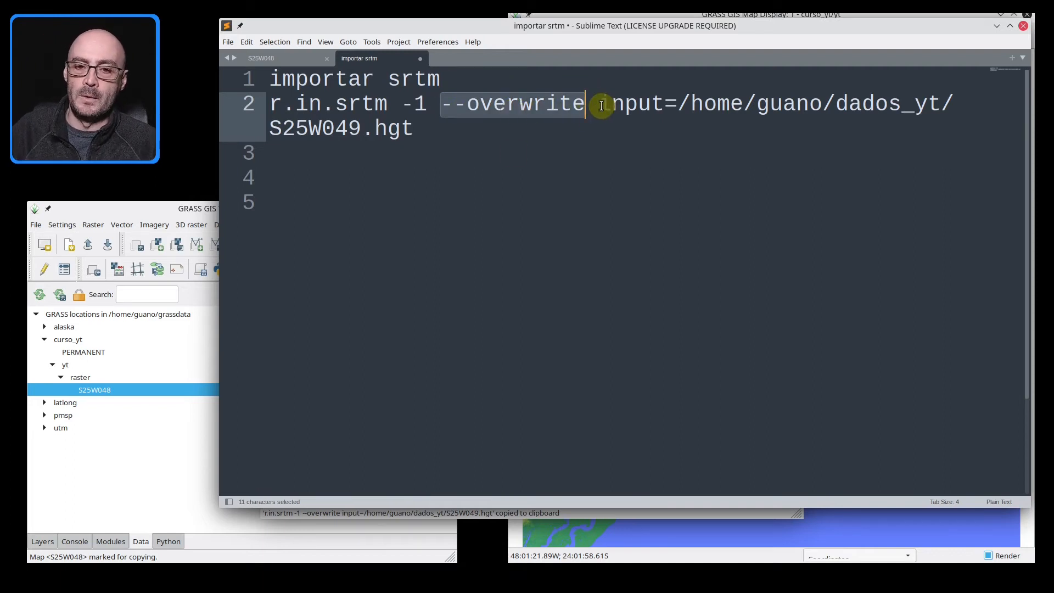
drag(599, 105, 607, 125)
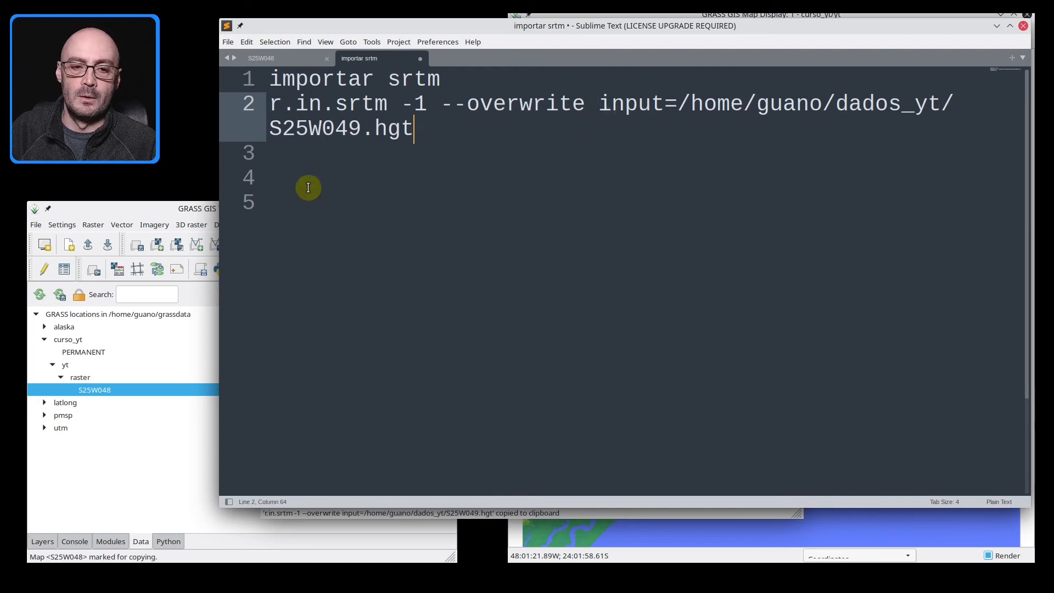
Step: Copy the complete r.in.srtm command with --overwrite from the text file
drag(447, 143, 247, 109)
key(ctrl+c)
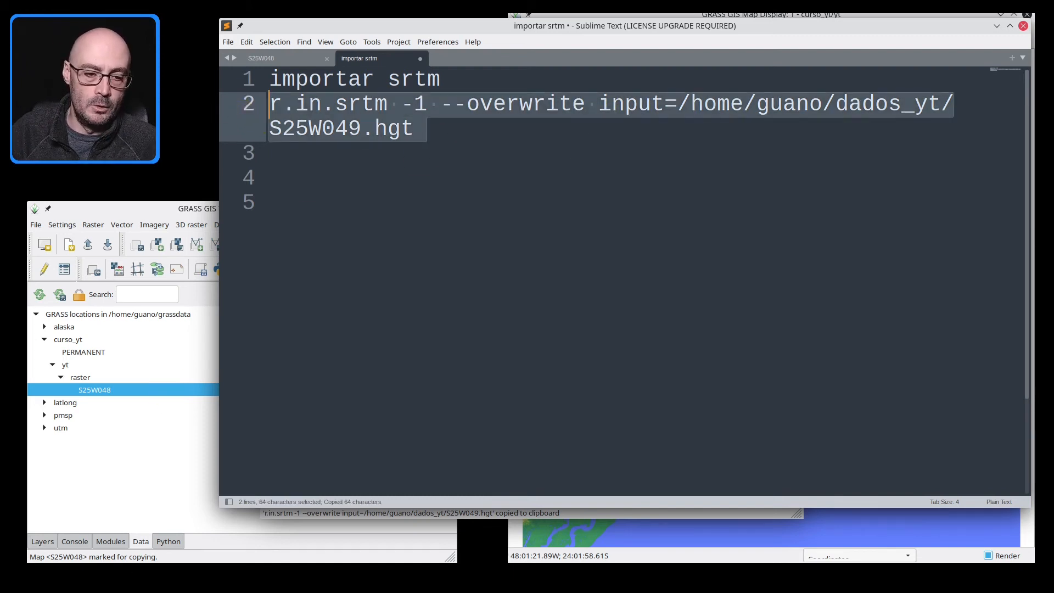
Step: Bring up the GRASS session's Konsole terminal, show a few fresh command prompts, and minimise it again
key(alt+Tab)
key(Return)
key(Return)
key(Return)
key(Return)
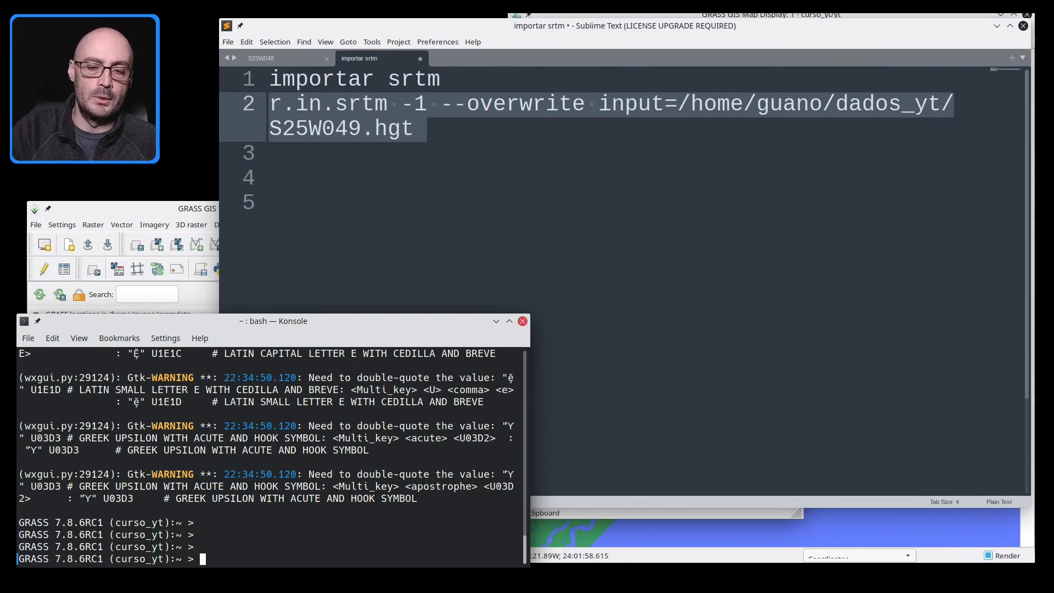
key(Return)
key(Return)
key(Return)
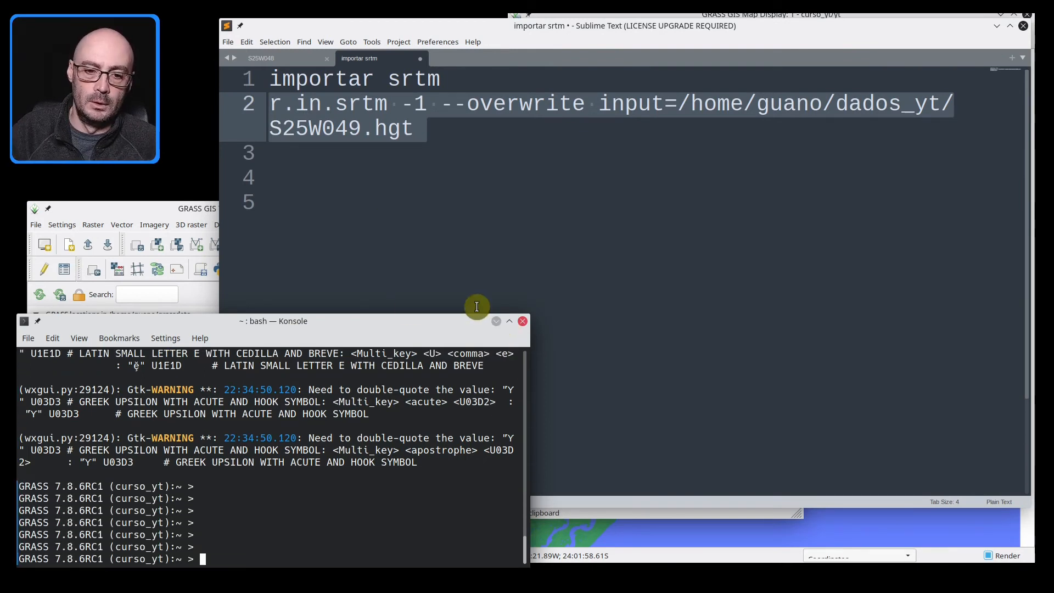
click(496, 321)
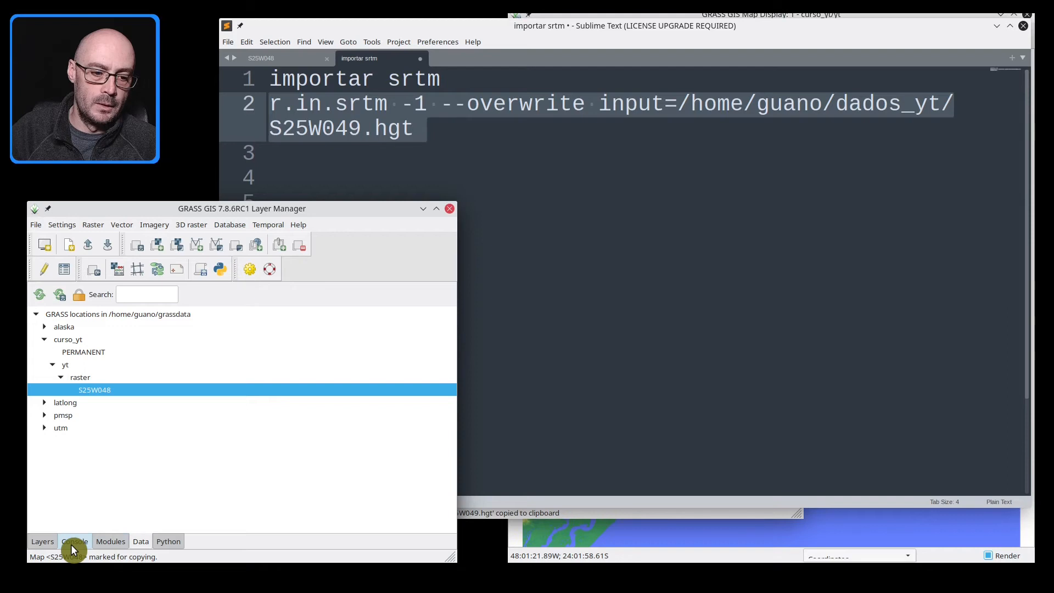
Step: Run the copied r.in.srtm -1 --overwrite command for dados_yt/S25W049.hgt in the GRASS Layer Manager console
click(71, 542)
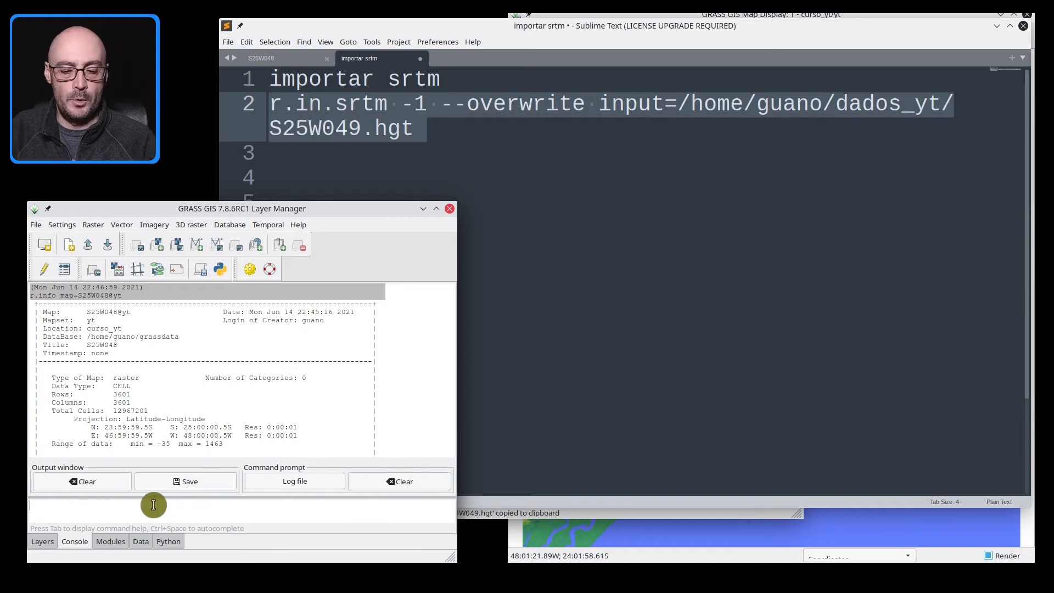
key(ctrl+v)
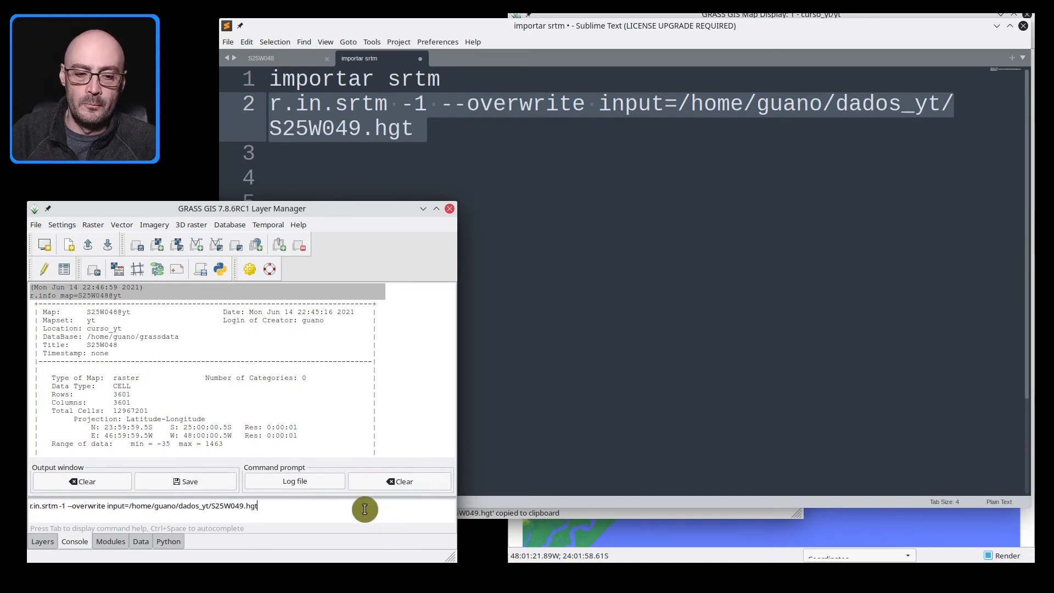
key(Return)
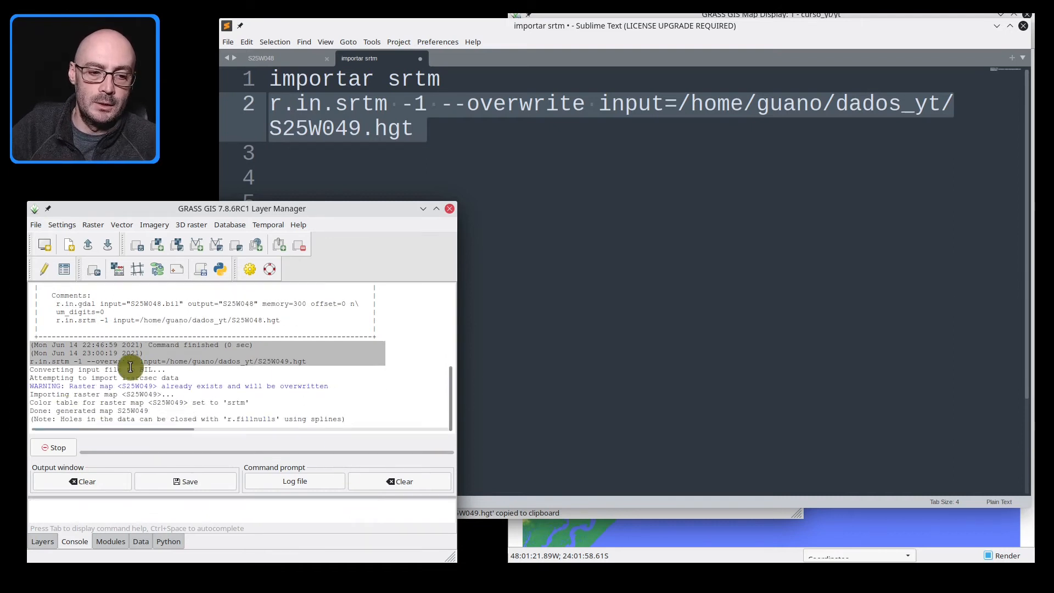
Step: Place the r.in.srtm dialog's command output beside the console for comparison and close the dialog
click(600, 515)
drag(466, 82, 680, 94)
click(518, 157)
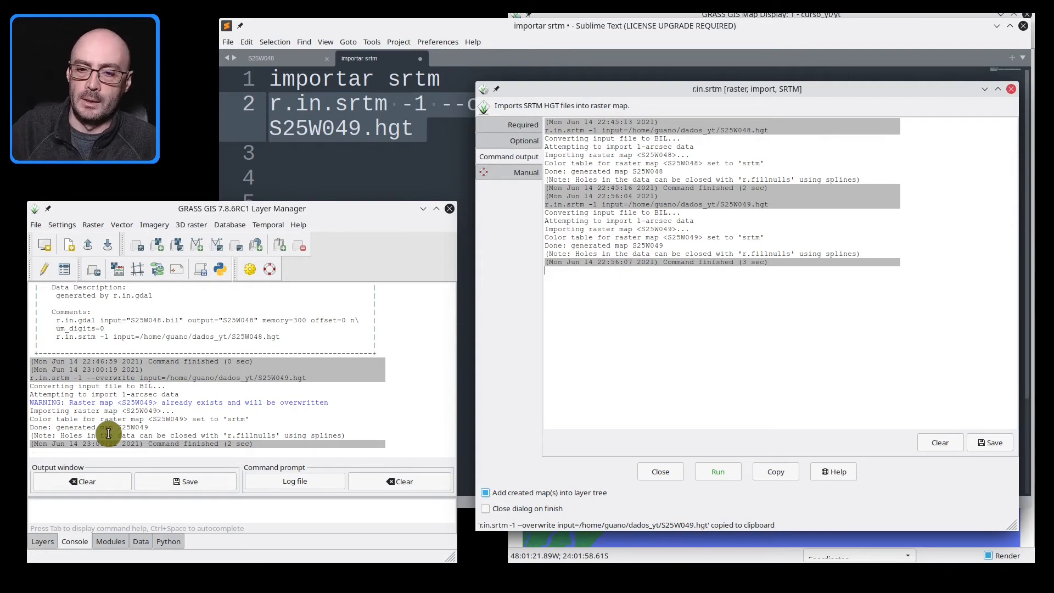
click(1013, 91)
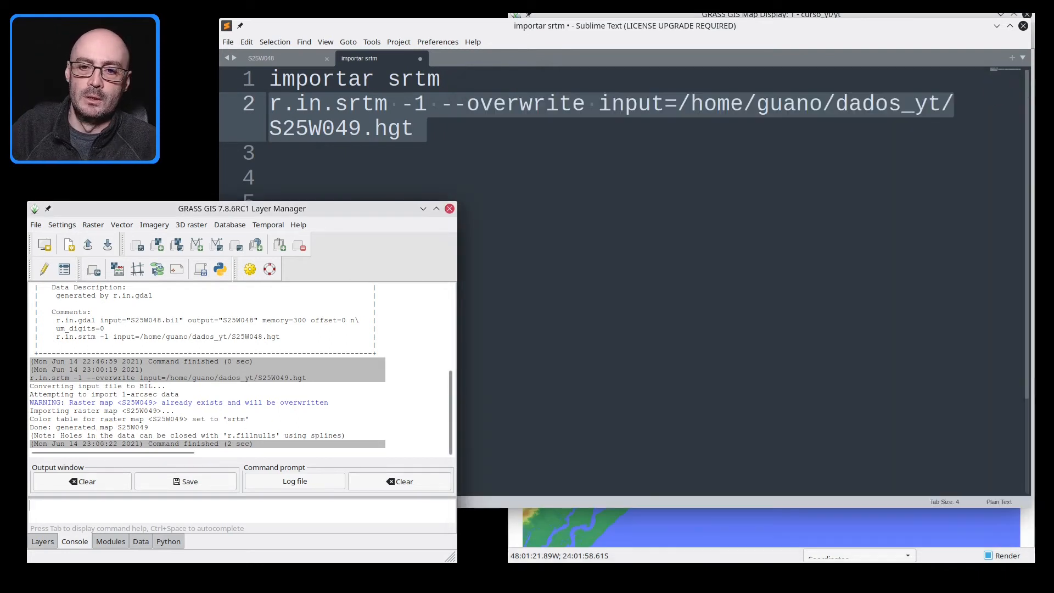
Step: Return to the importar srtm text file, place the cursor on blank line 4, and minimise the editor
click(565, 31)
click(350, 175)
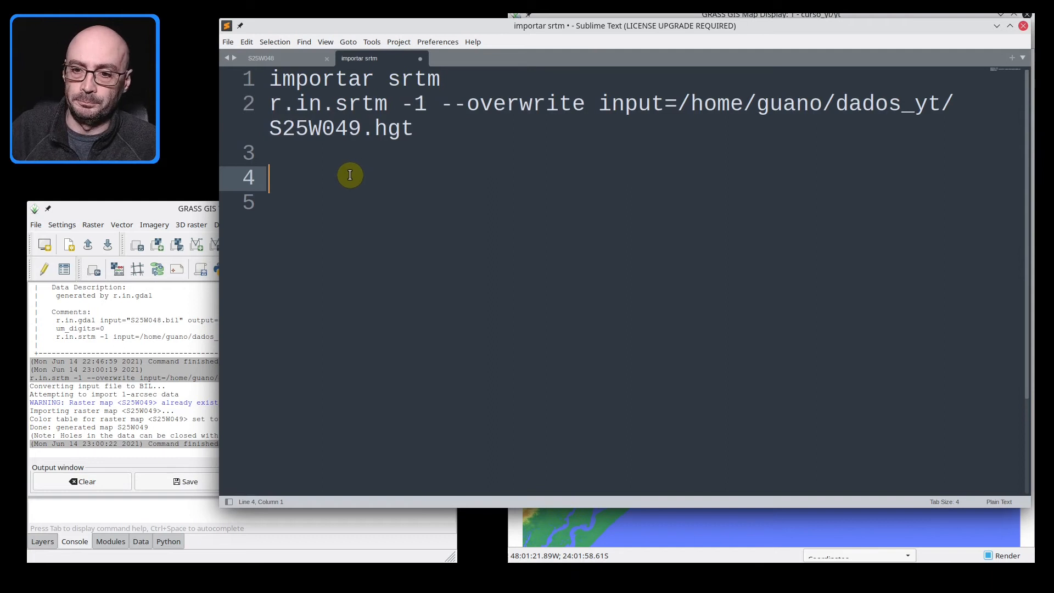
click(997, 25)
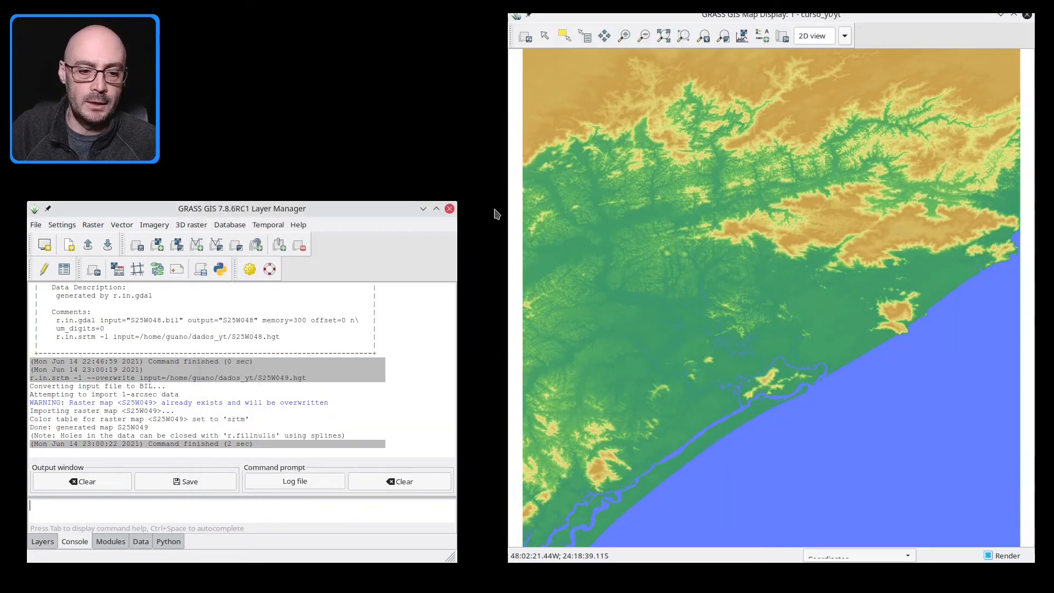
Step: Reload the data catalog, add the S25W049 raster from mapset yt to the map display, and show the layer list
click(42, 541)
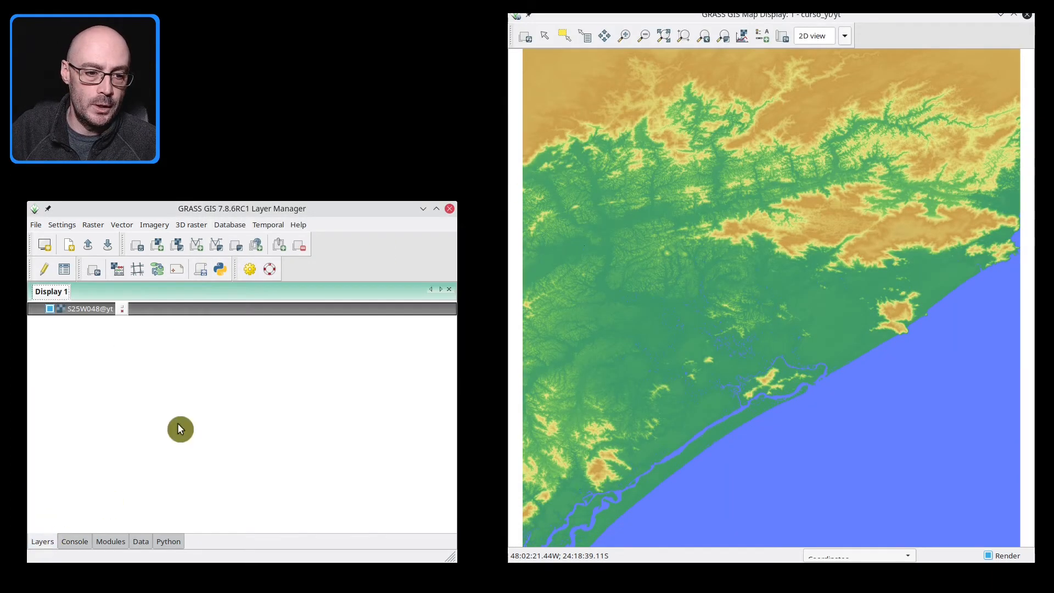
click(144, 542)
click(42, 295)
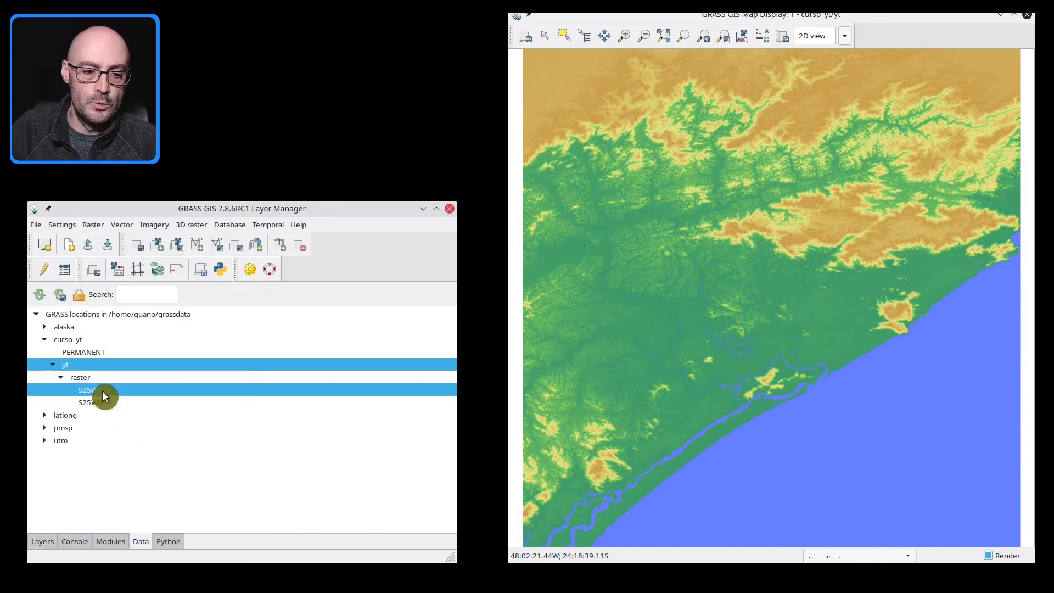
double_click(91, 402)
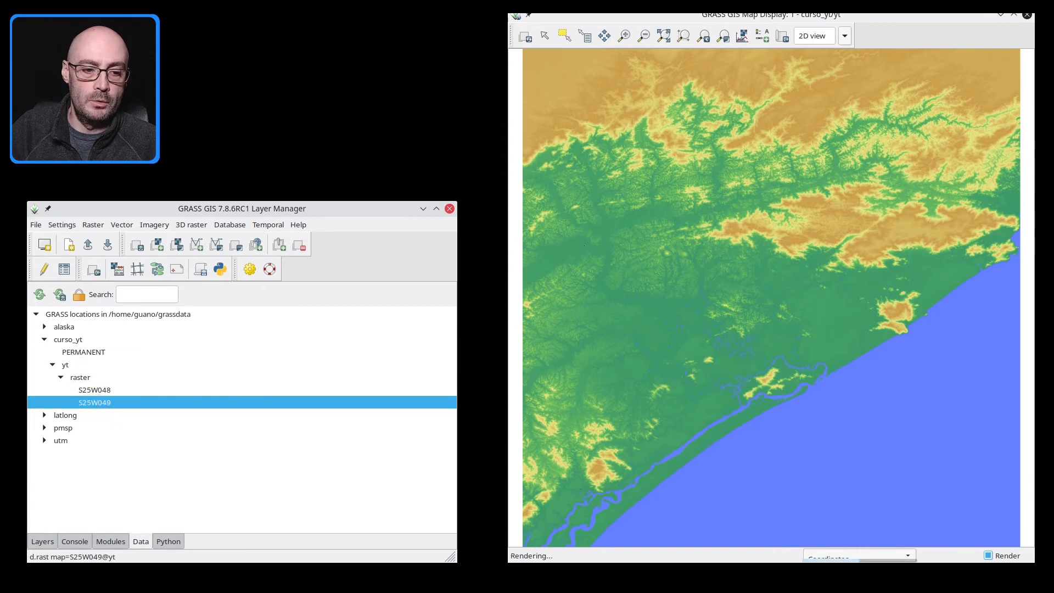
click(55, 539)
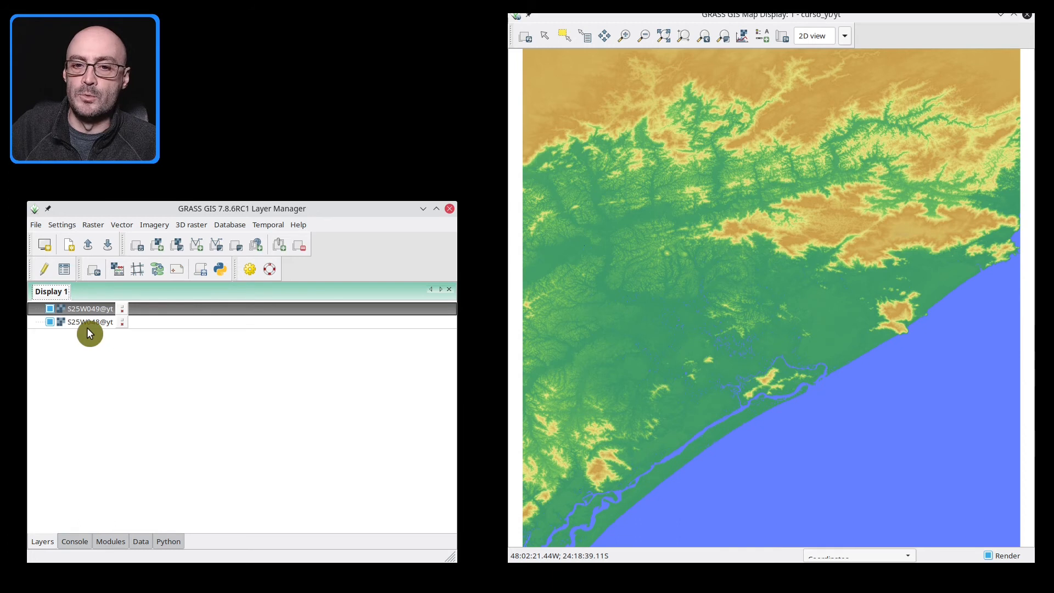
Step: Frame both SRTM tiles, S25W049 and S25W048, together in the map display
click(644, 36)
drag(641, 174, 800, 288)
click(604, 35)
drag(615, 202, 715, 198)
click(624, 36)
drag(526, 132, 931, 346)
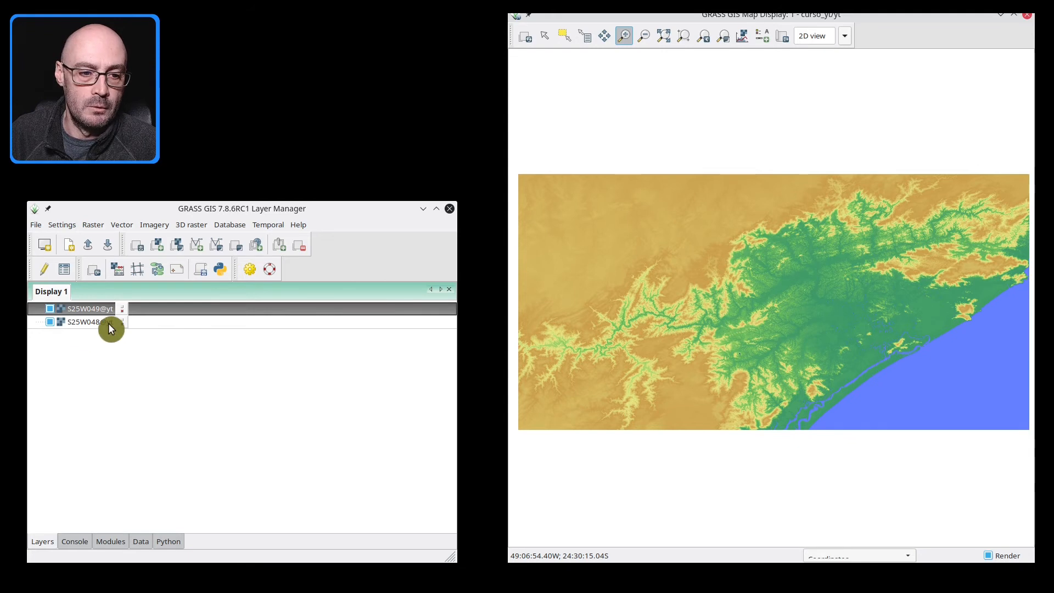
Step: Open the r.colors color table tool for the S25W049@yt raster and place its dialog clear of the layer list
click(94, 226)
mouse_move(174, 245)
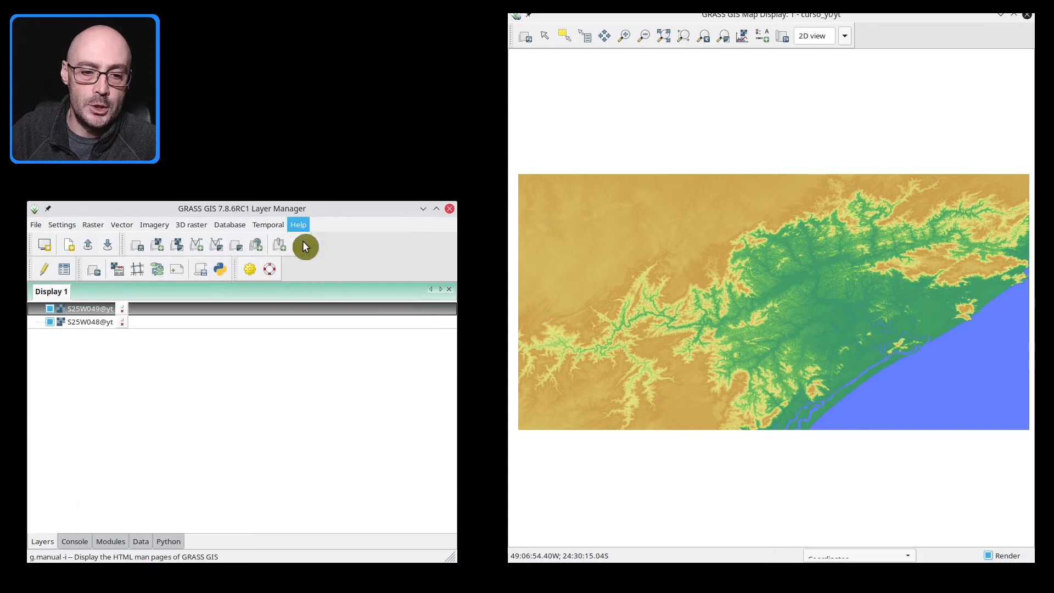
mouse_move(126, 225)
mouse_move(93, 224)
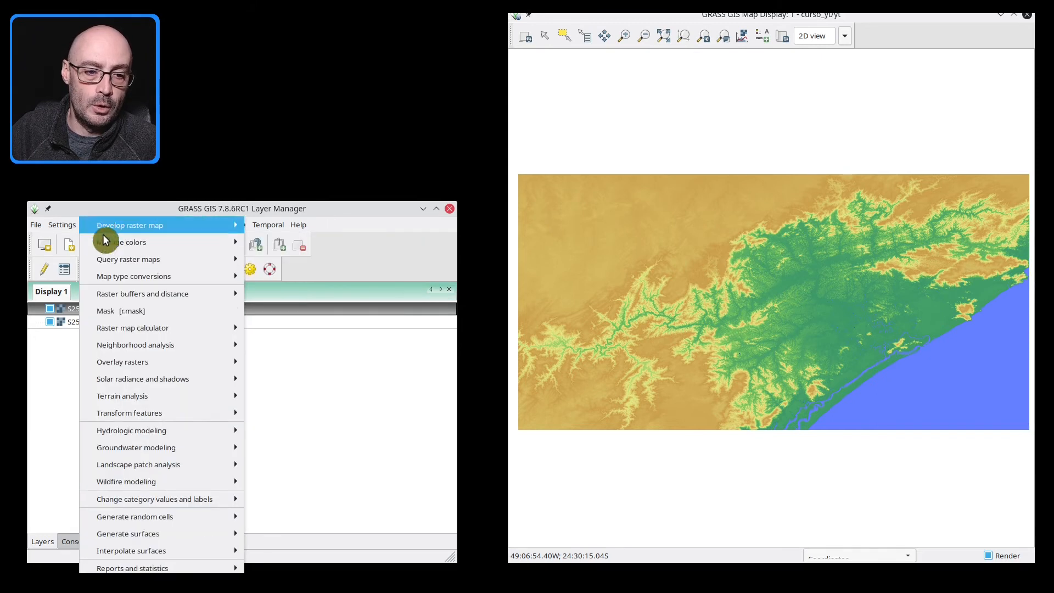
mouse_move(236, 242)
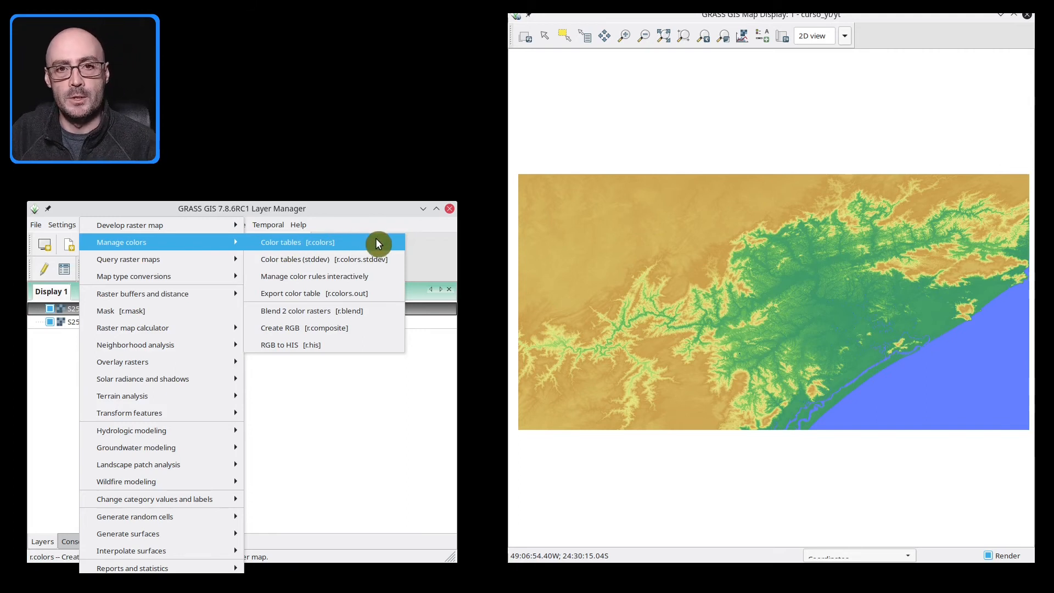
click(324, 241)
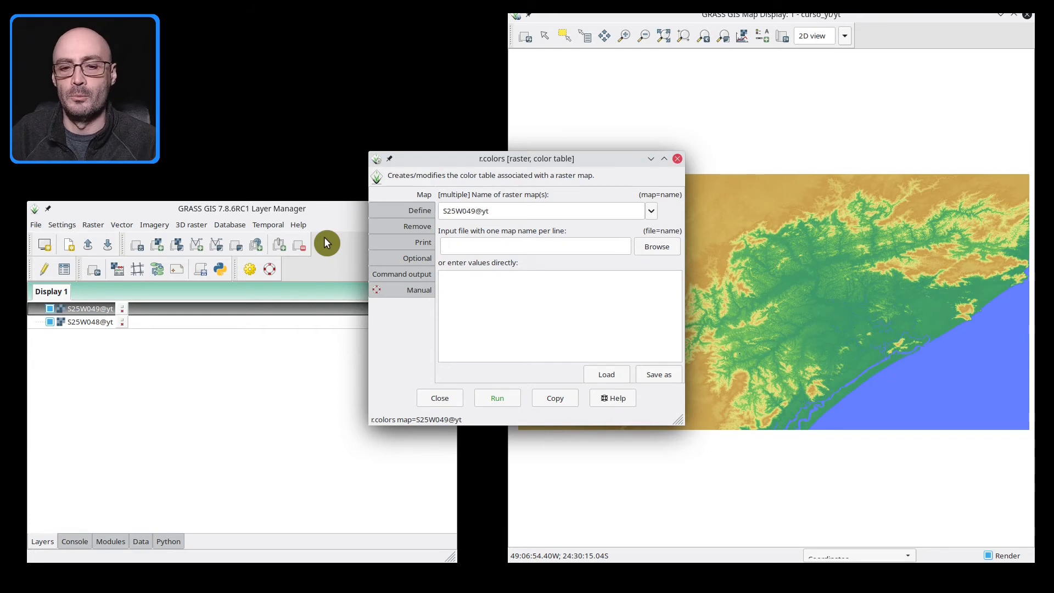
drag(472, 158, 577, 146)
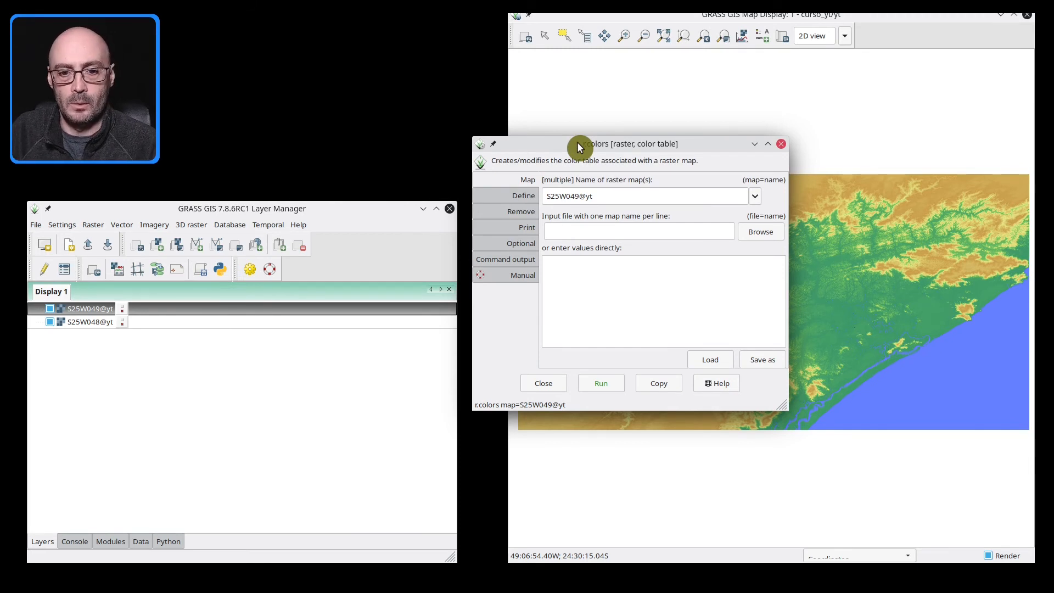
drag(577, 143, 465, 132)
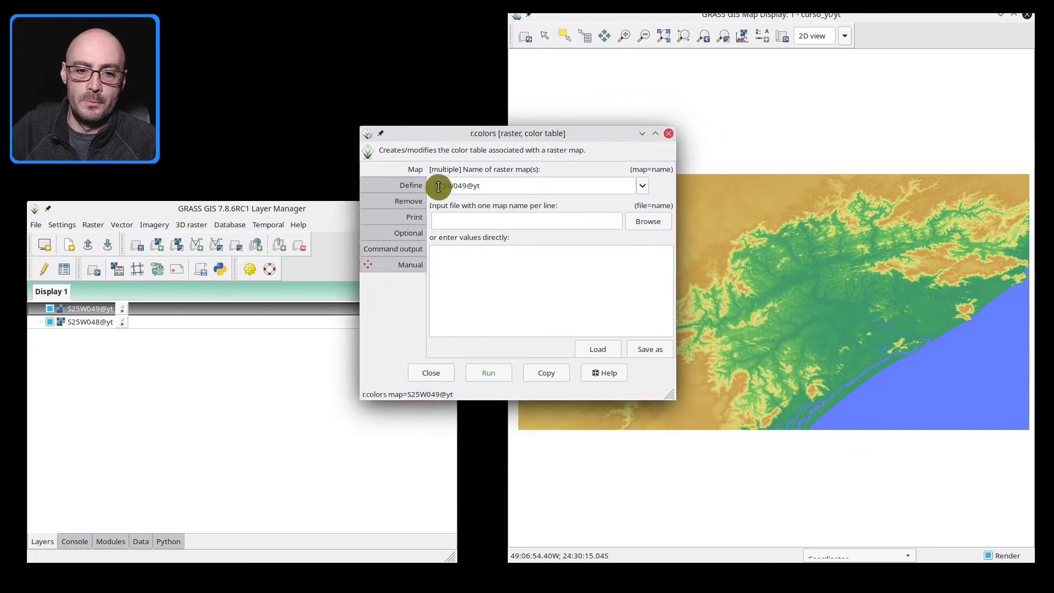
double_click(475, 186)
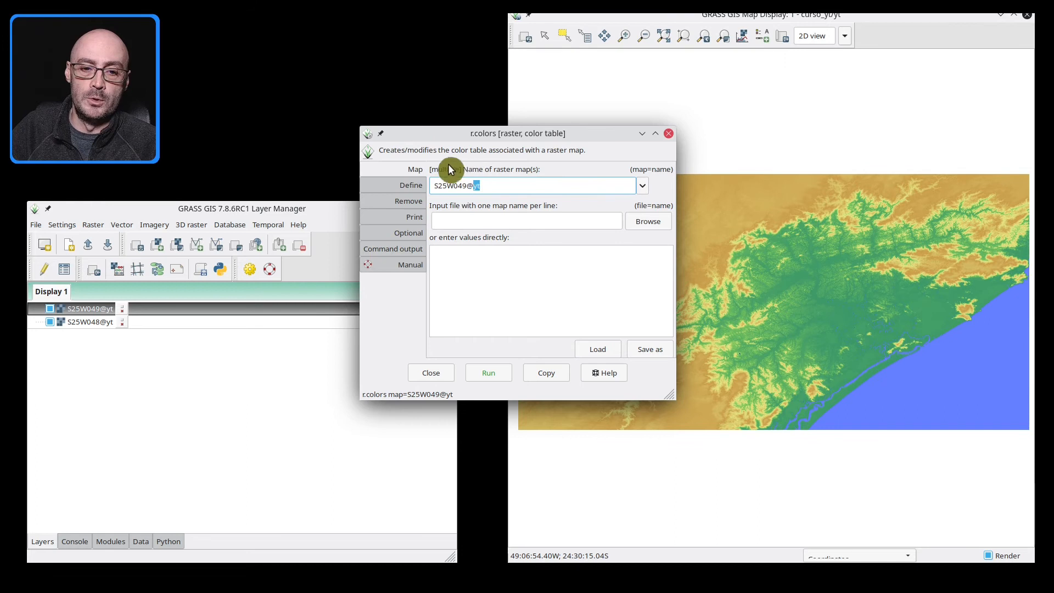
Step: Apply the viridis color table to S25W049@yt with r.colors and uncover the map display
click(397, 188)
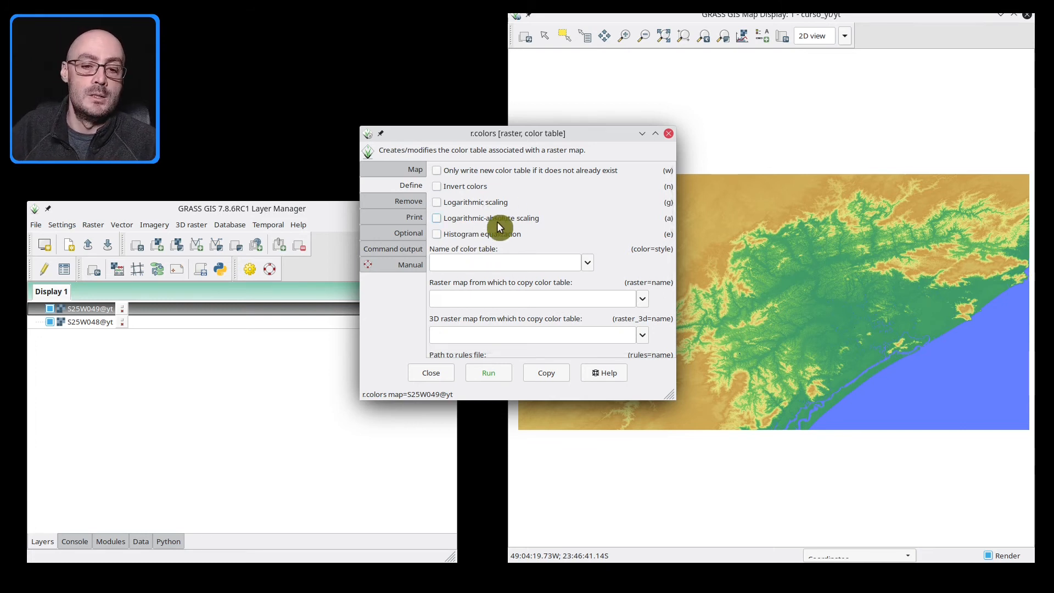
drag(669, 394, 706, 520)
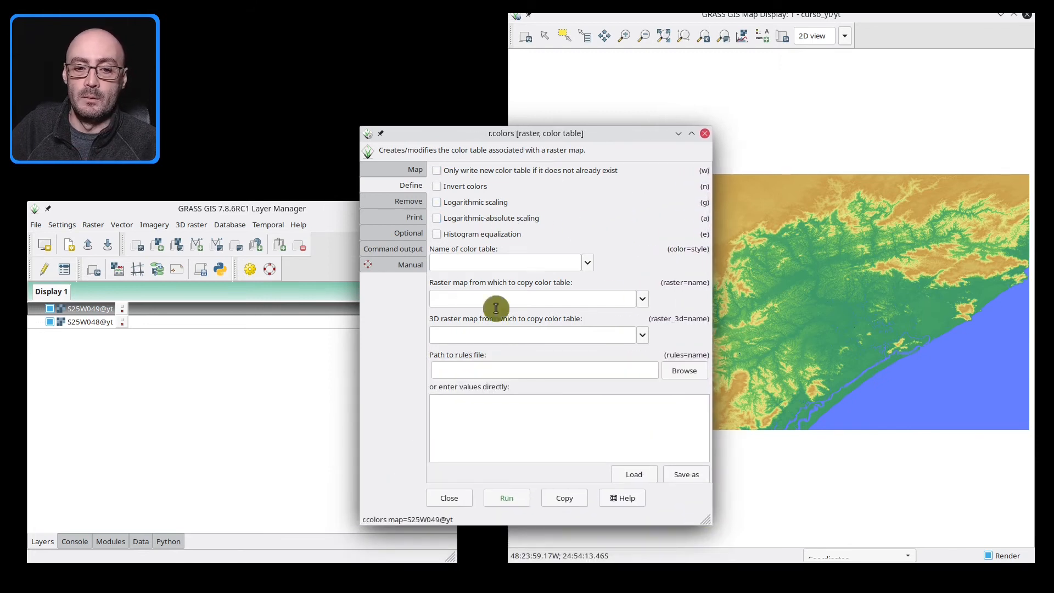
click(587, 261)
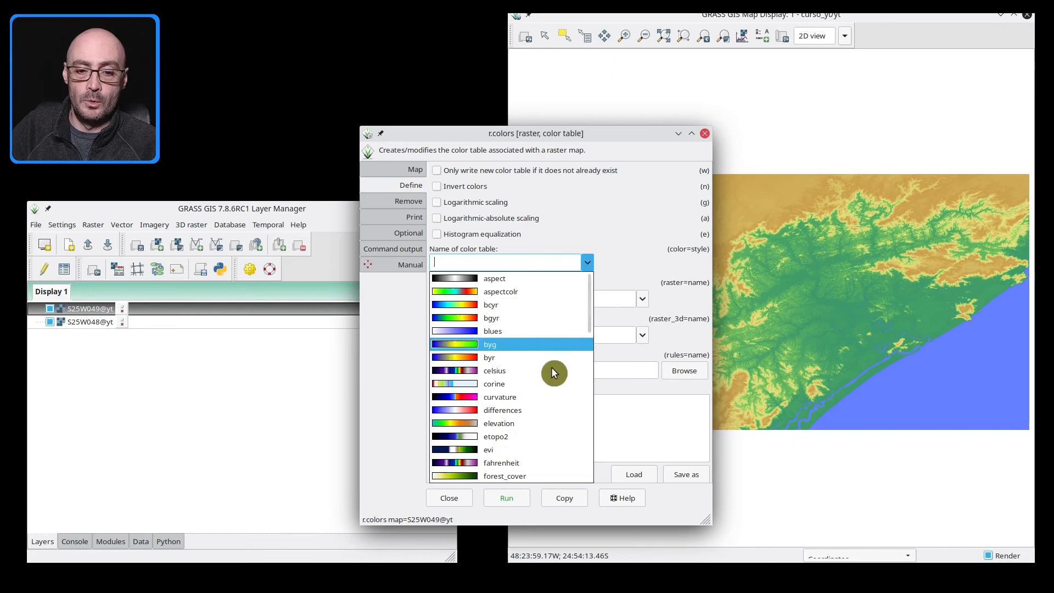
scroll(542, 439, down, 10)
scroll(542, 435, up, 10)
scroll(520, 282, down, 12)
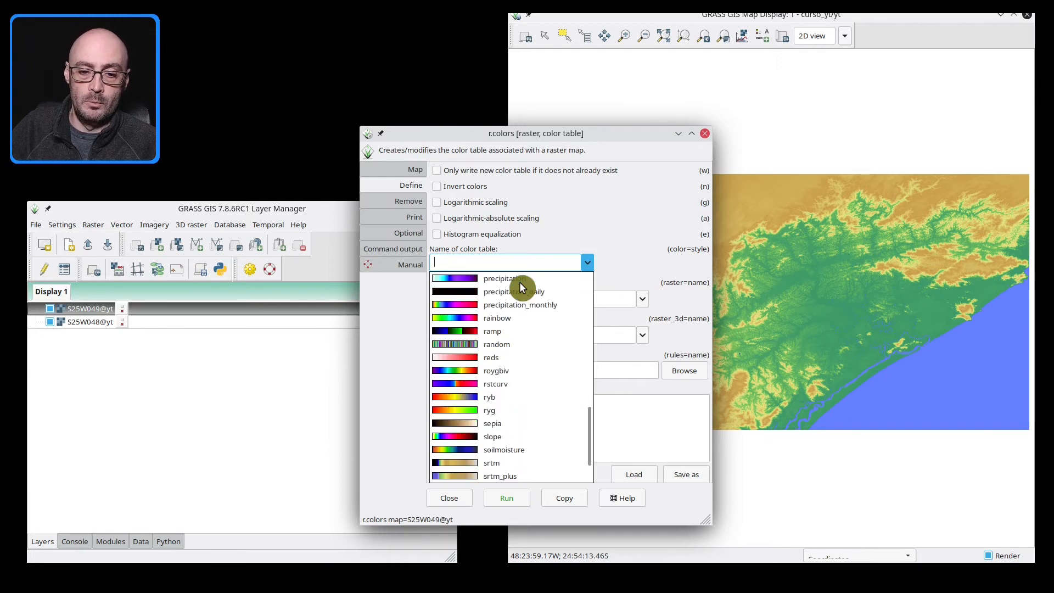
scroll(519, 282, down, 4)
click(493, 449)
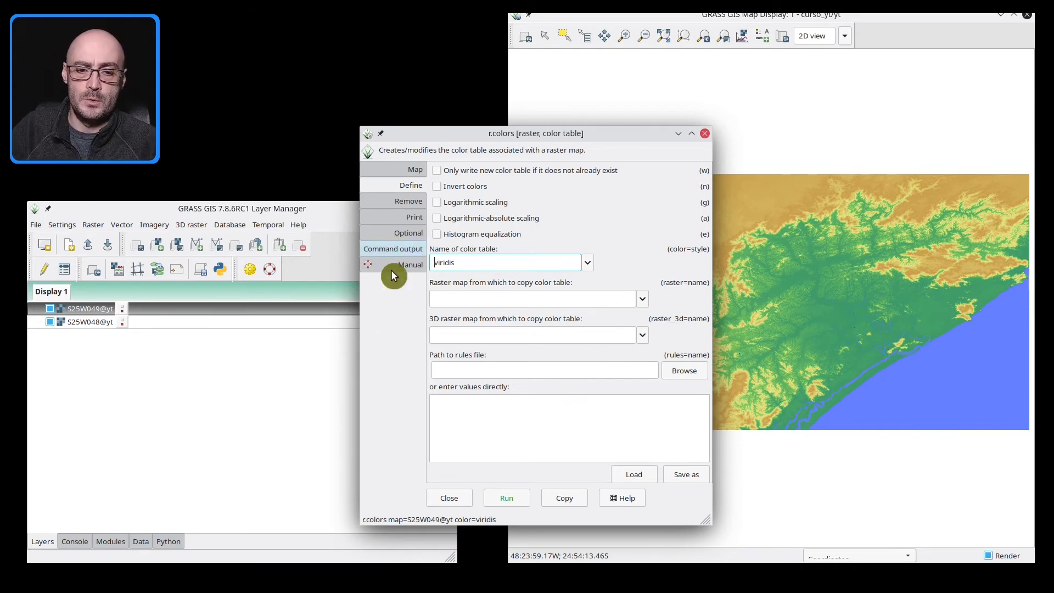
click(508, 497)
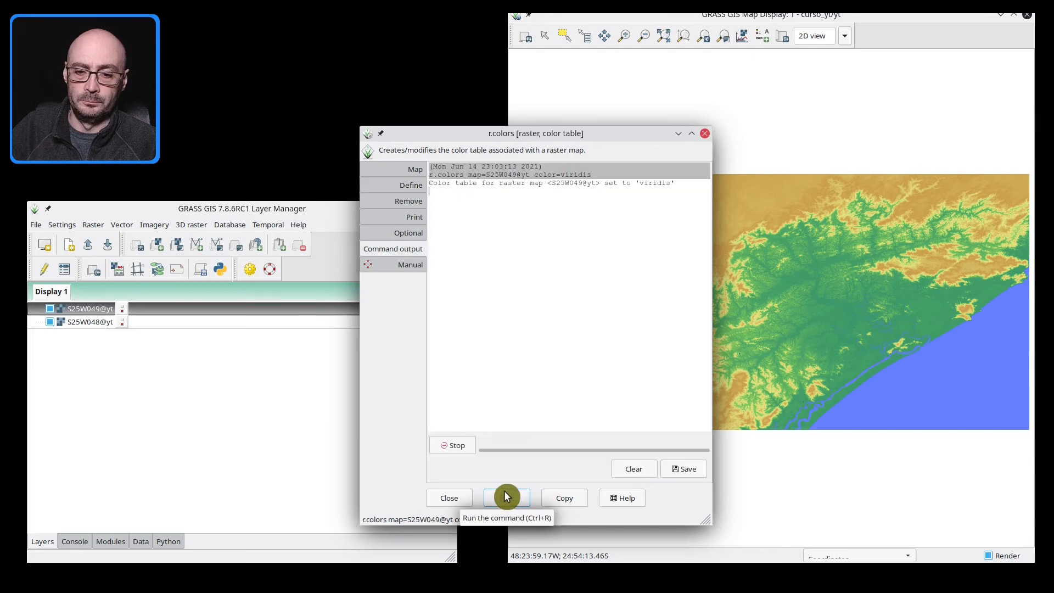
drag(619, 144, 396, 195)
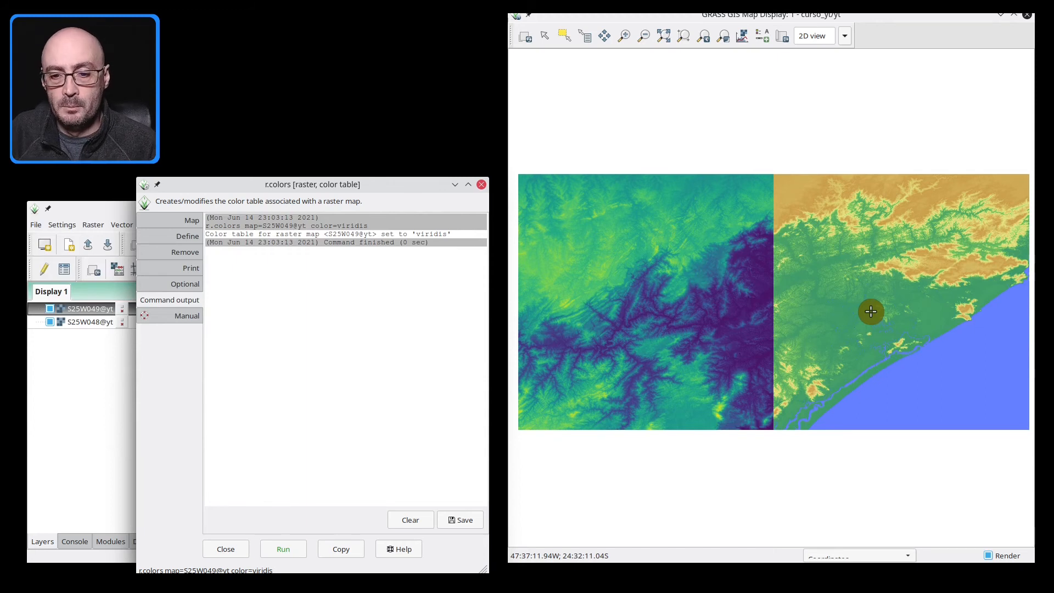
drag(249, 186, 269, 172)
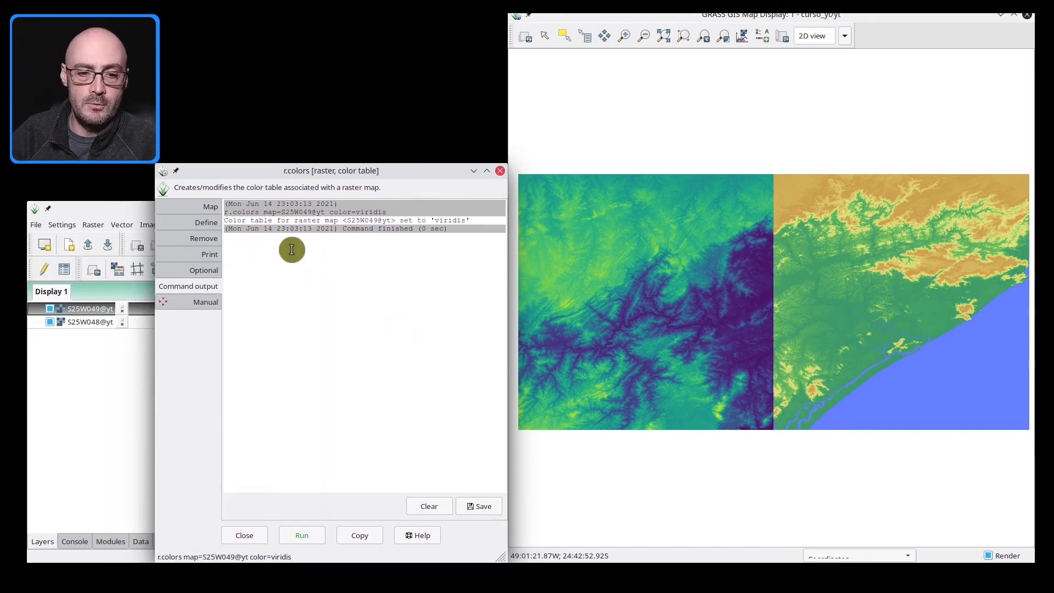
Step: Add S25W048@yt to the r.colors raster map list and run the viridis color table on both tiles
click(207, 224)
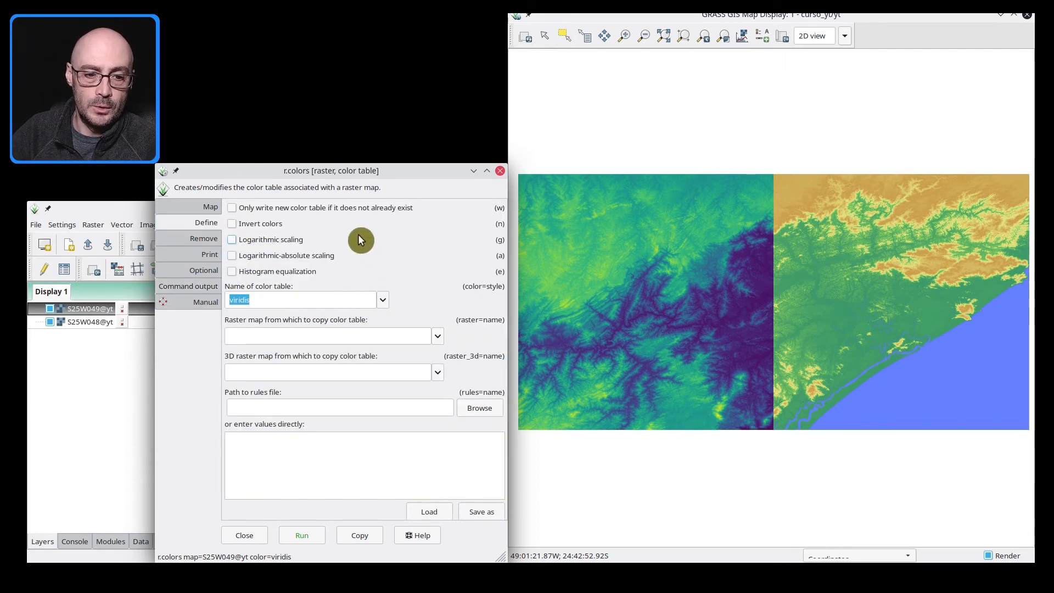
click(195, 207)
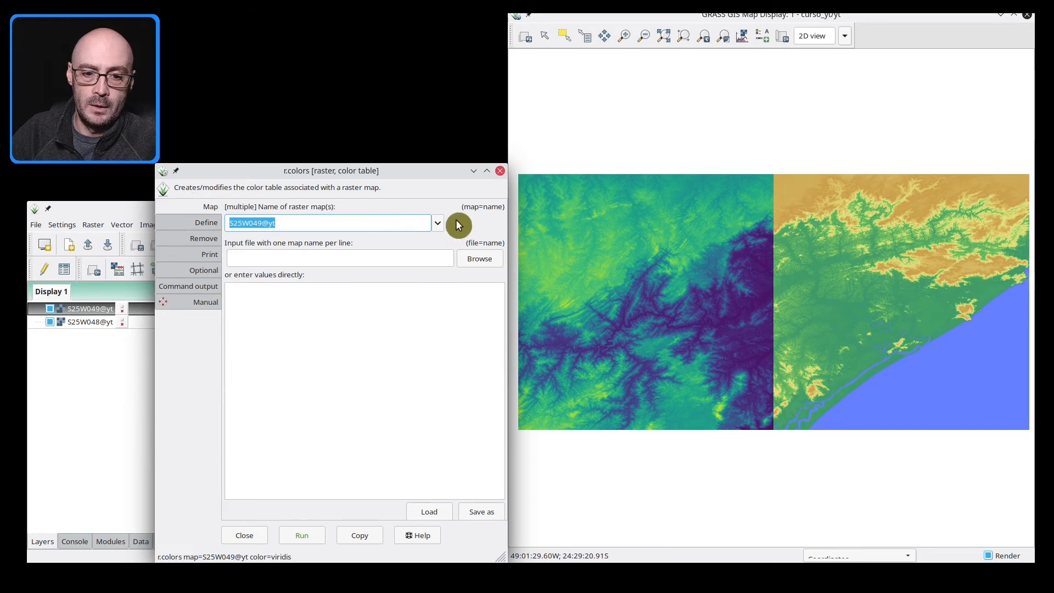
click(439, 223)
click(298, 268)
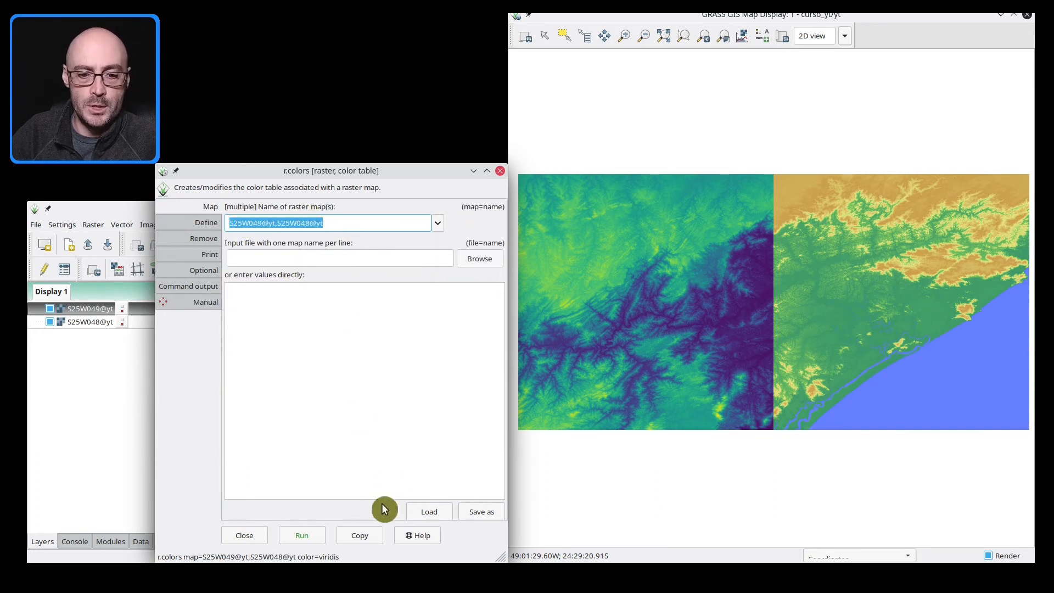
click(316, 537)
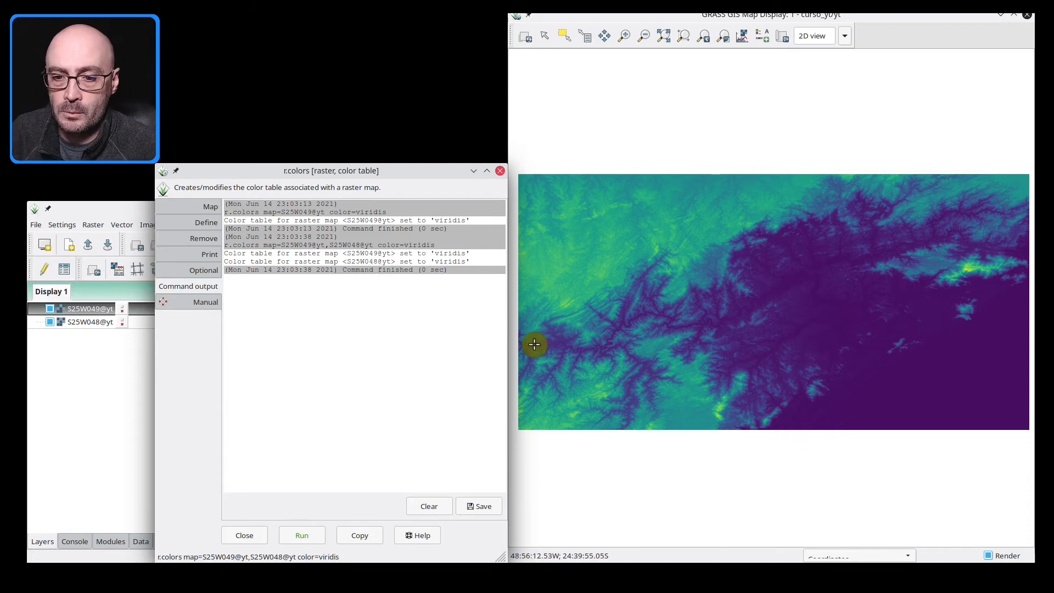
Step: Set the computational region from the S25W049@yt layer
click(206, 222)
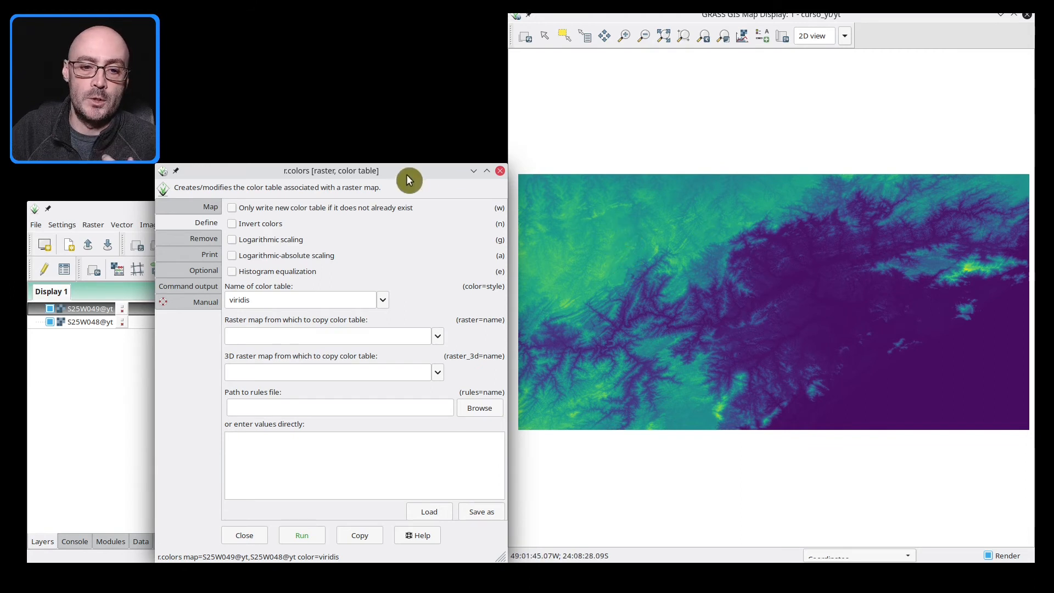
click(115, 212)
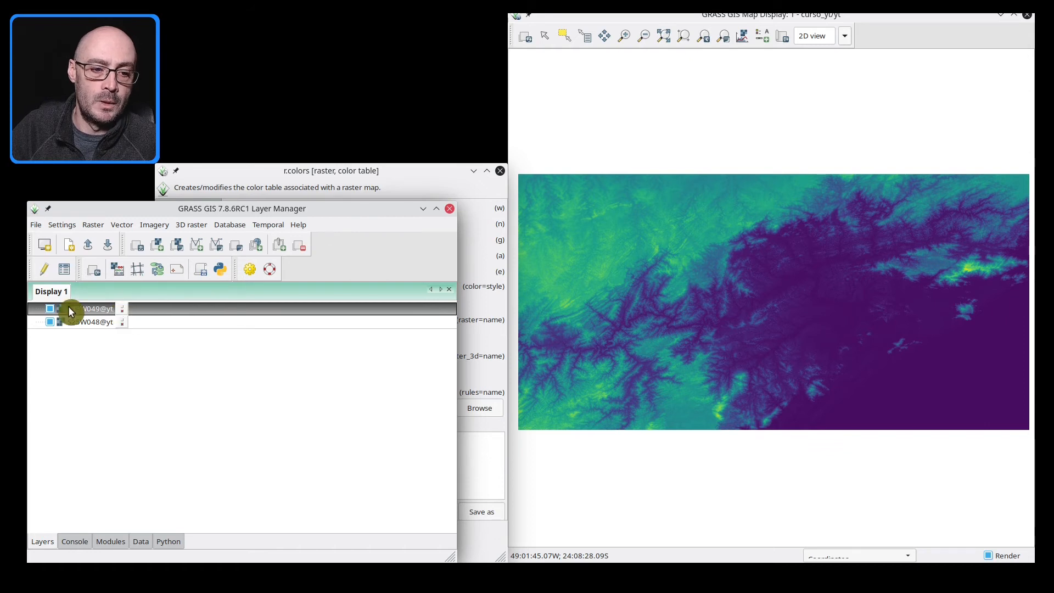
right_click(104, 307)
click(101, 401)
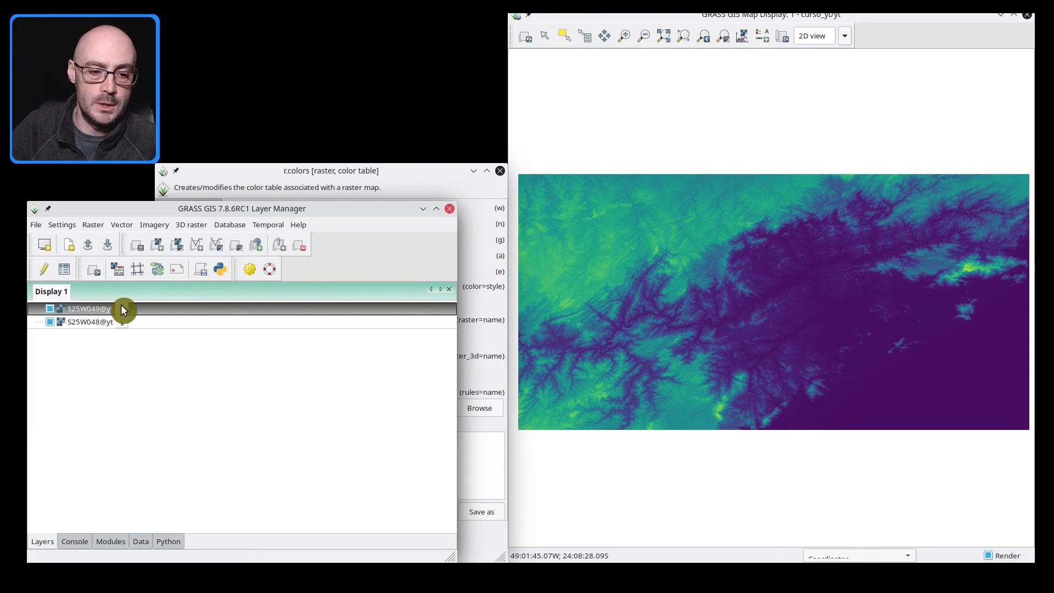
right_click(121, 305)
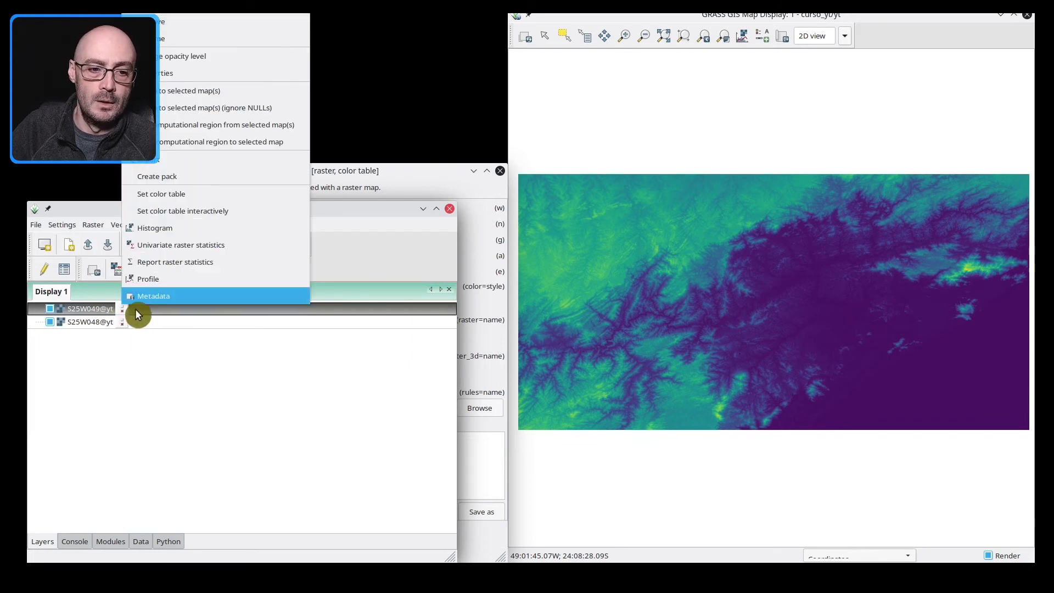
click(297, 127)
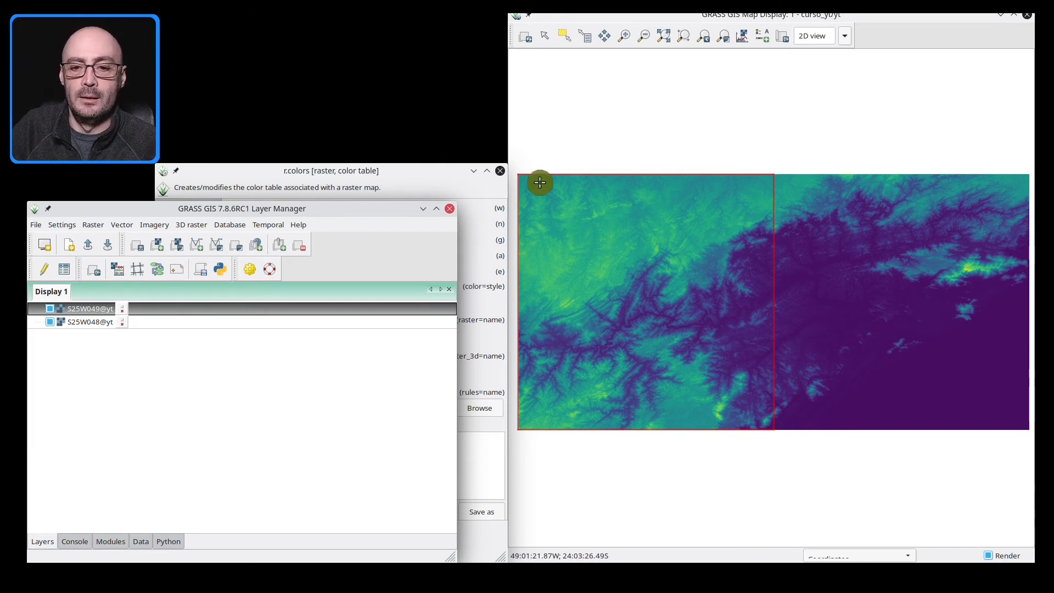
Step: Return to the r.colors map selection and remove S25W048@yt, keeping only S25W049@yt
click(348, 171)
drag(291, 170, 343, 135)
click(225, 160)
click(411, 176)
drag(411, 177, 352, 180)
key(BackSpace)
key(BackSpace)
key(BackSpace)
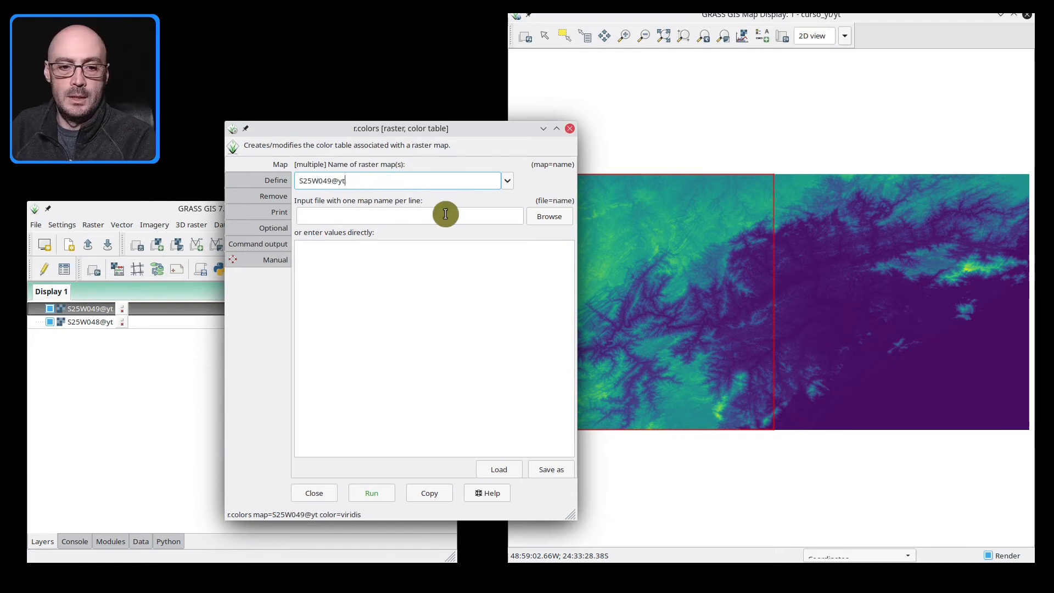
key(BackSpace)
key(BackSpace)
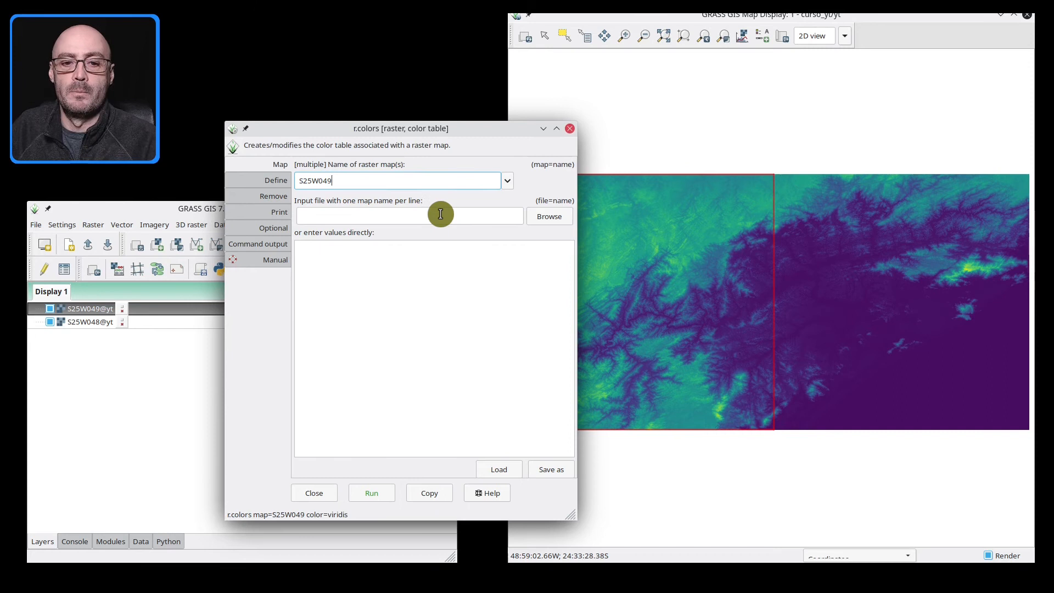
click(507, 182)
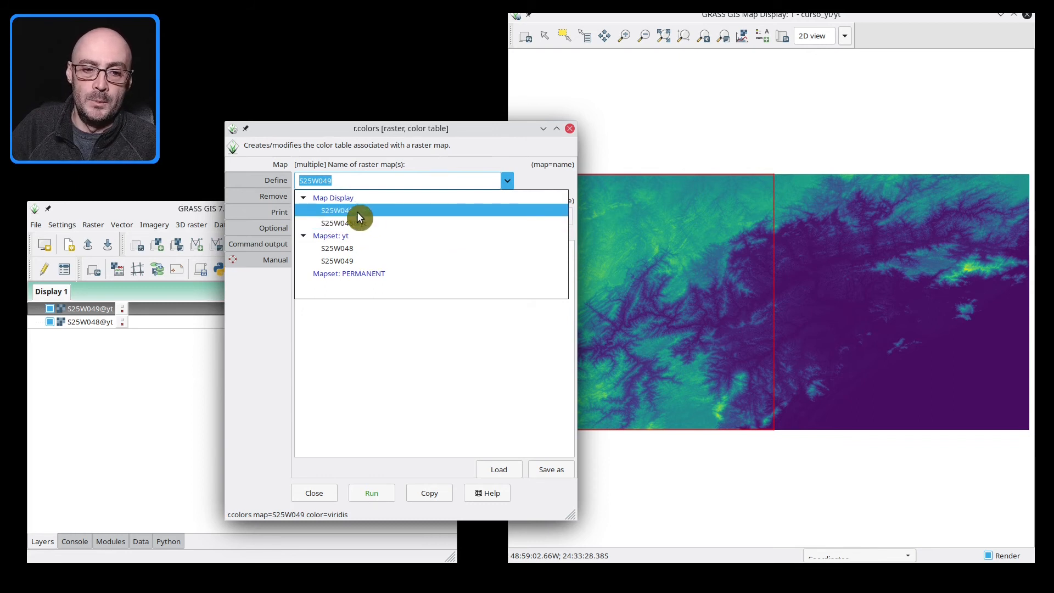
click(354, 210)
drag(333, 181, 290, 183)
key(BackSpace)
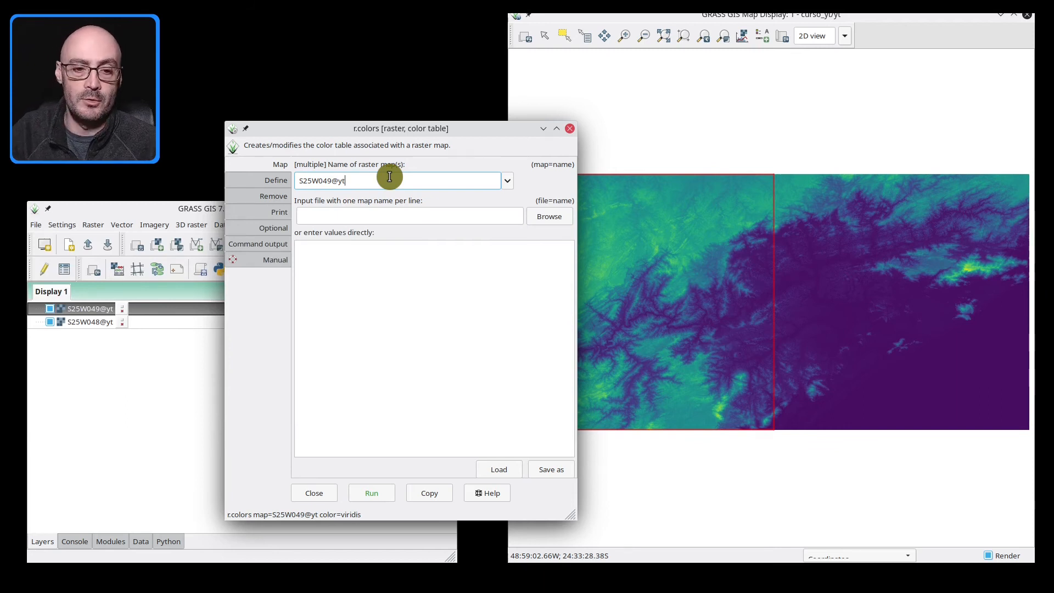
Step: Enable histogram equalization for the viridis color table, run r.colors on S25W049@yt, and uncover the map display
click(282, 181)
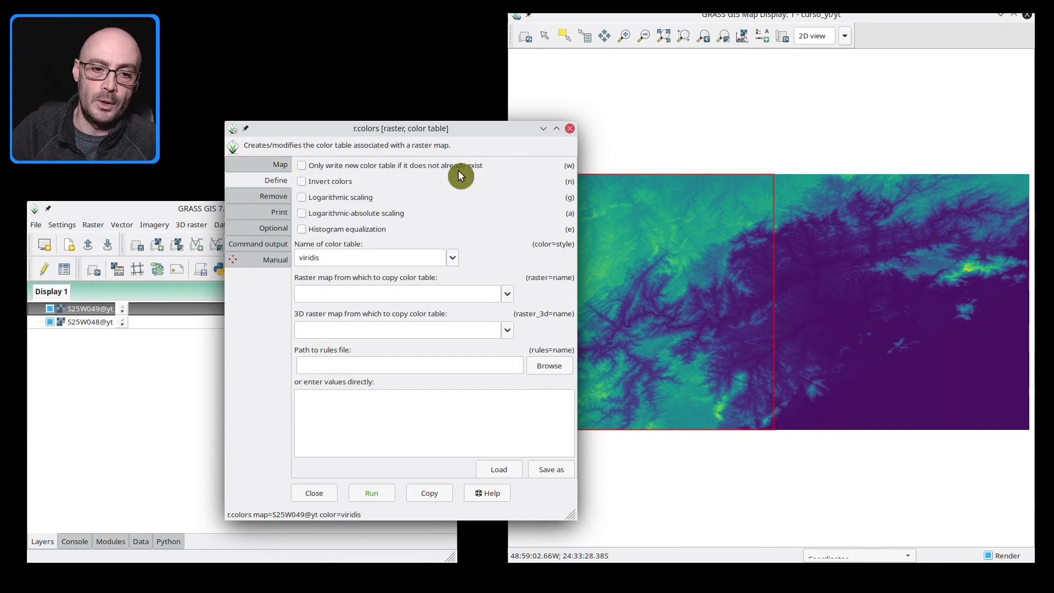
click(303, 229)
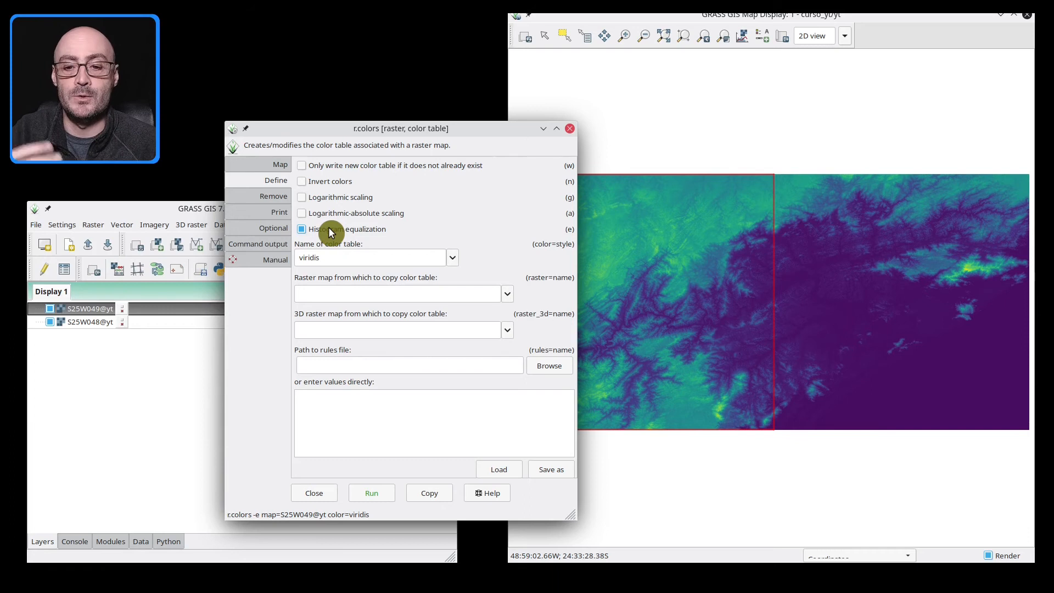
click(386, 499)
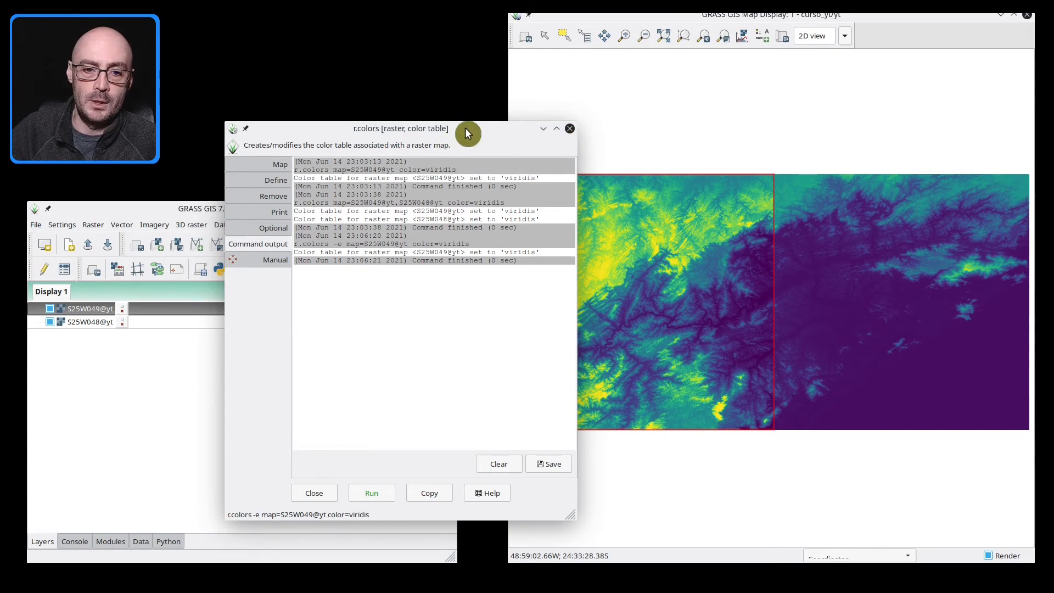
drag(465, 131, 337, 158)
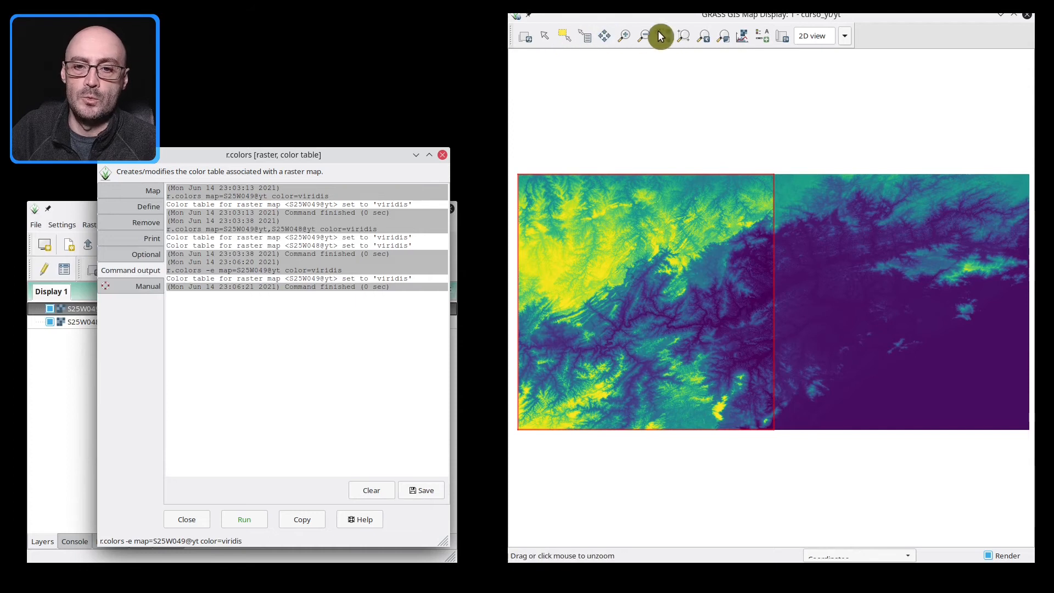
Step: Create the histogram of raster map S25W049@yt and enlarge its window for inspection
click(743, 37)
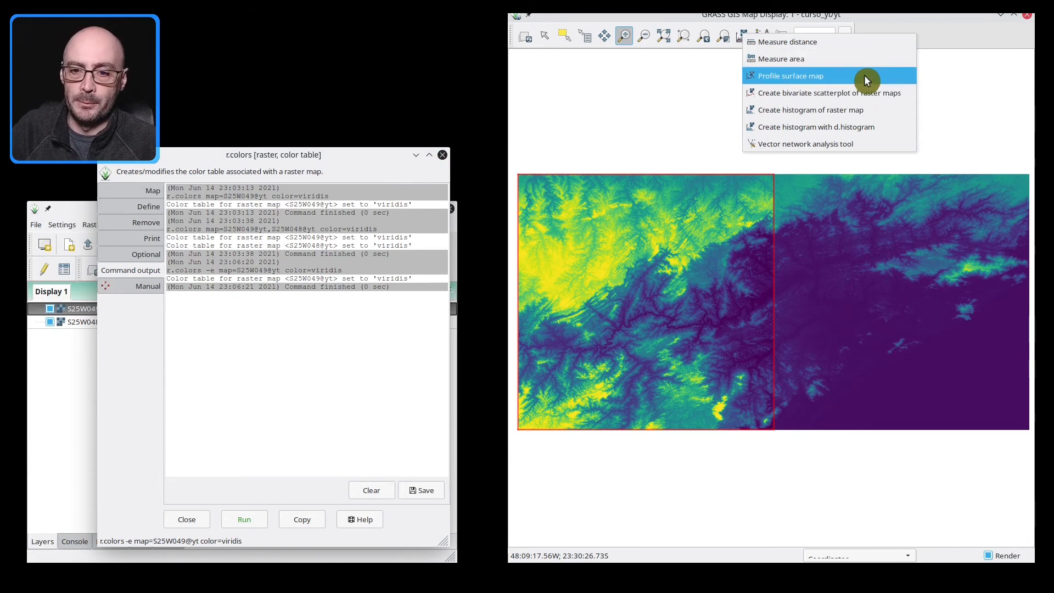
click(876, 110)
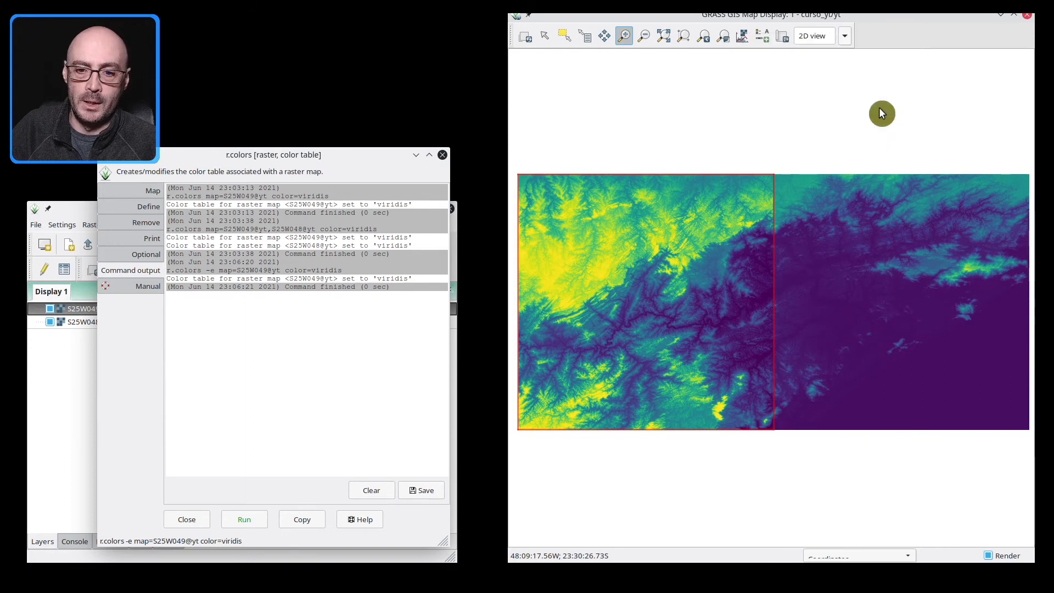
drag(660, 176, 401, 61)
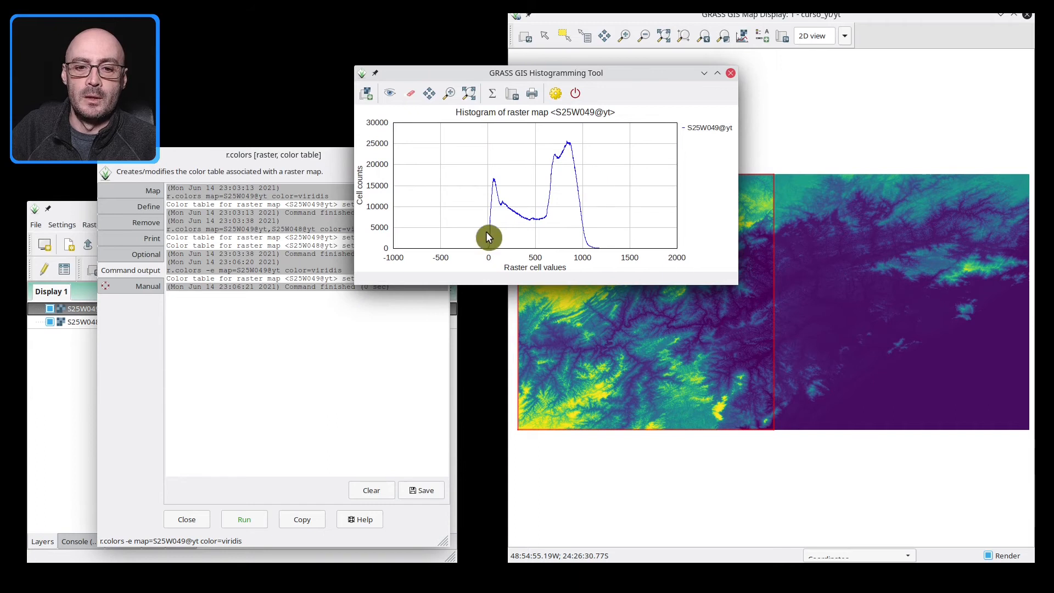
drag(737, 283, 926, 408)
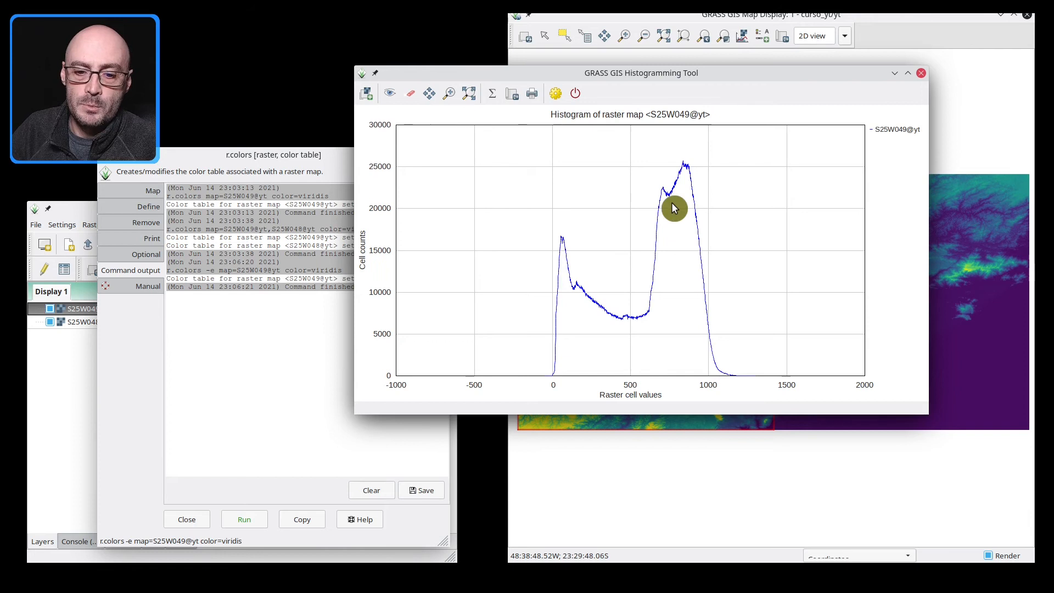
Step: Check which image file formats the histogram can be saved in, leaving without saving a file
click(511, 94)
click(911, 453)
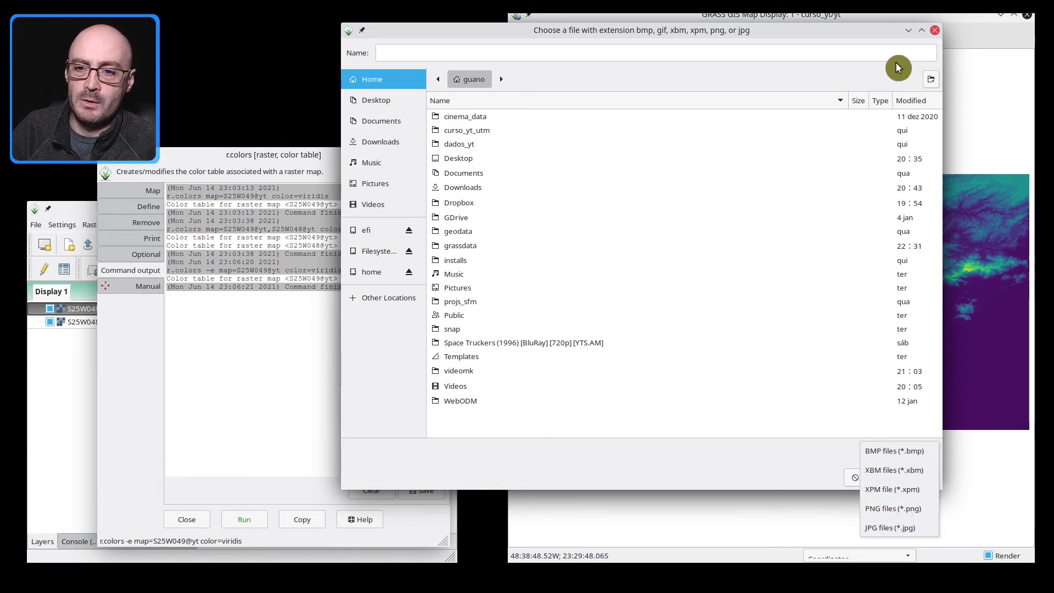
click(875, 76)
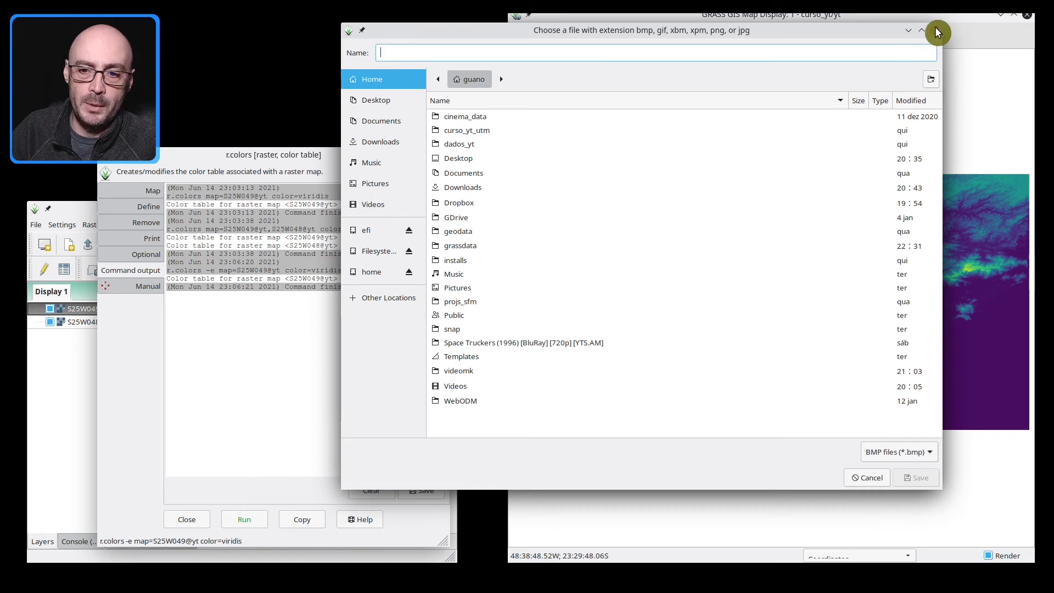
click(867, 477)
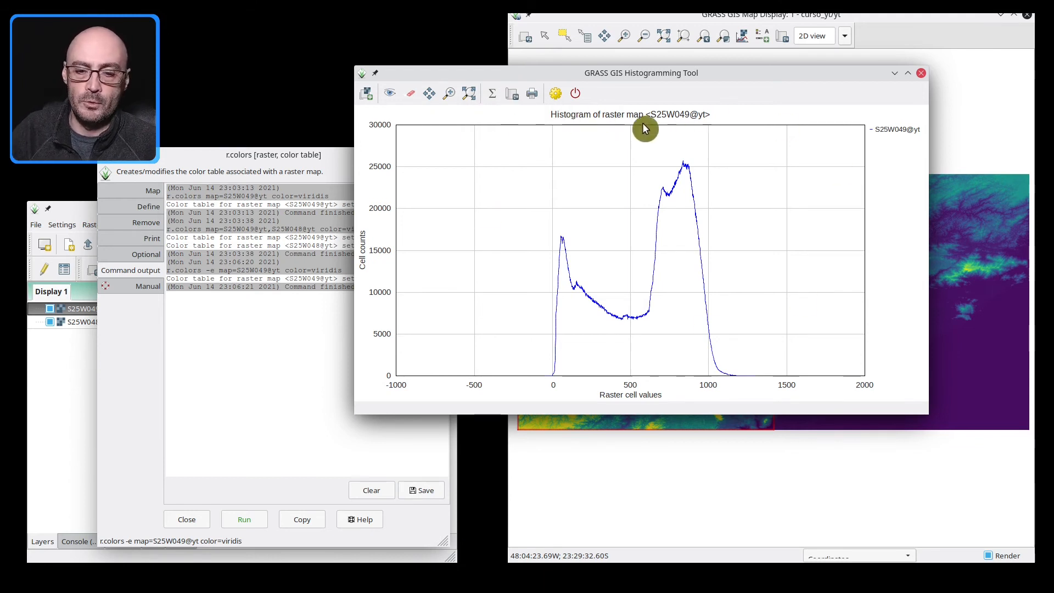
Step: Zoom in on the populated part of the histogram curve, inspect it, and close the Histogramming Tool
click(448, 94)
drag(513, 132, 712, 330)
drag(533, 264, 484, 235)
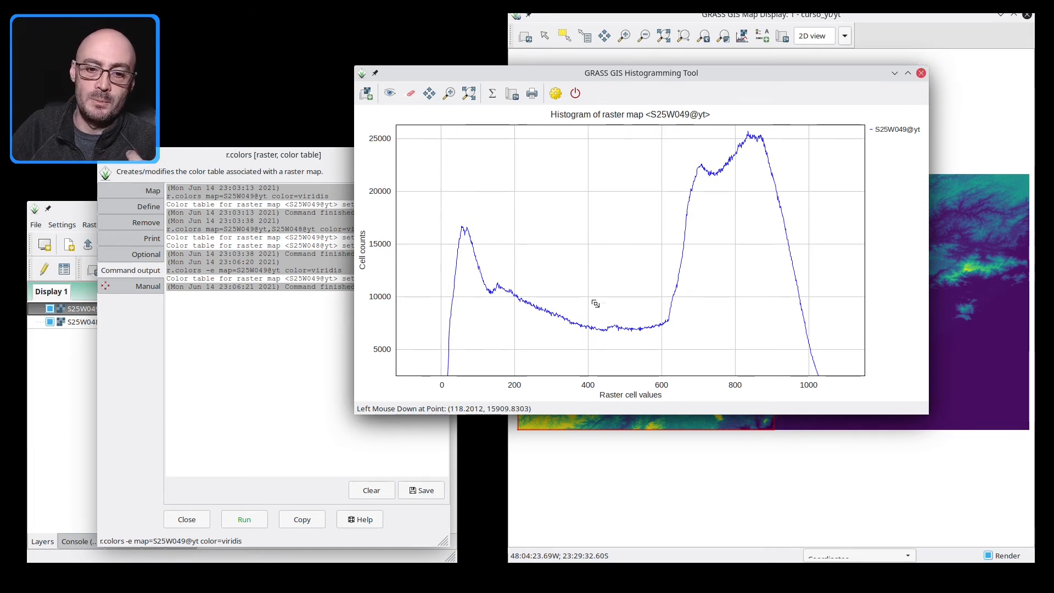
click(923, 74)
Step: Create a d.histogram plot of S25W049@yt, enlarge it to examine the color distribution, and close it
click(742, 36)
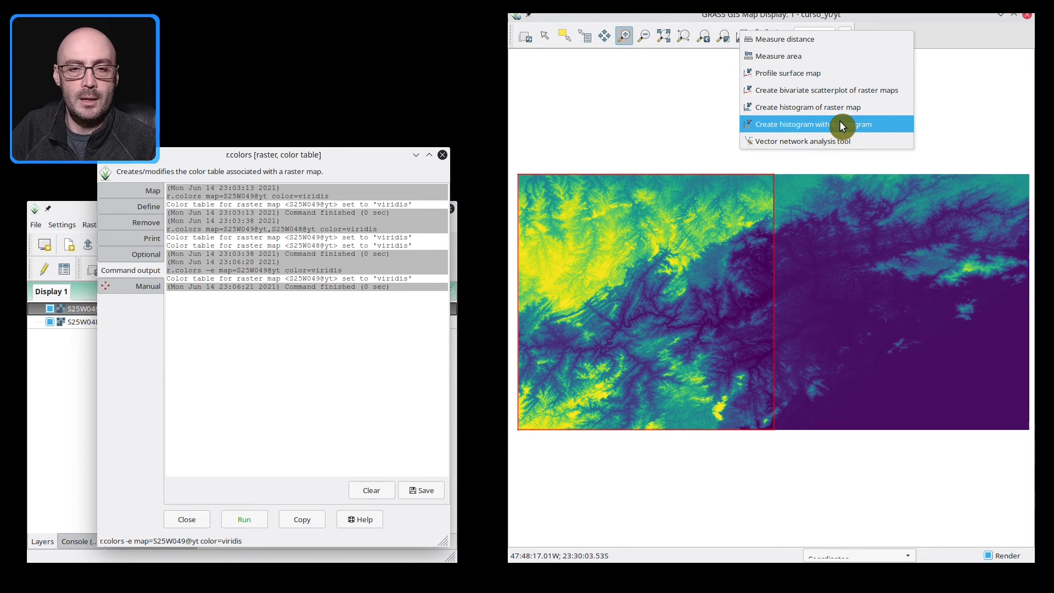
click(874, 121)
drag(817, 190, 472, 66)
drag(558, 242, 977, 413)
drag(729, 67, 763, 128)
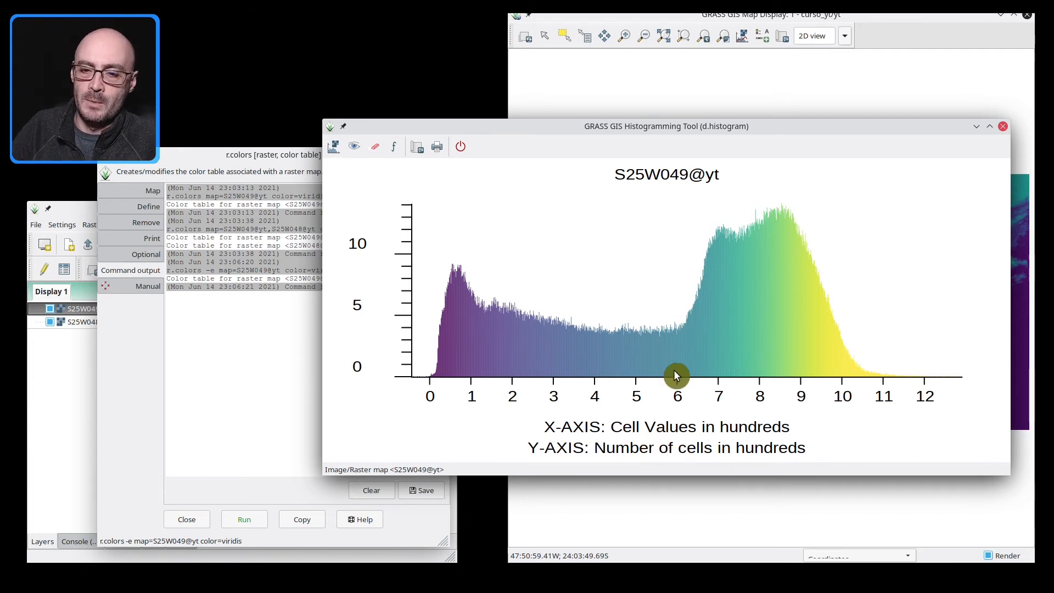
click(1003, 126)
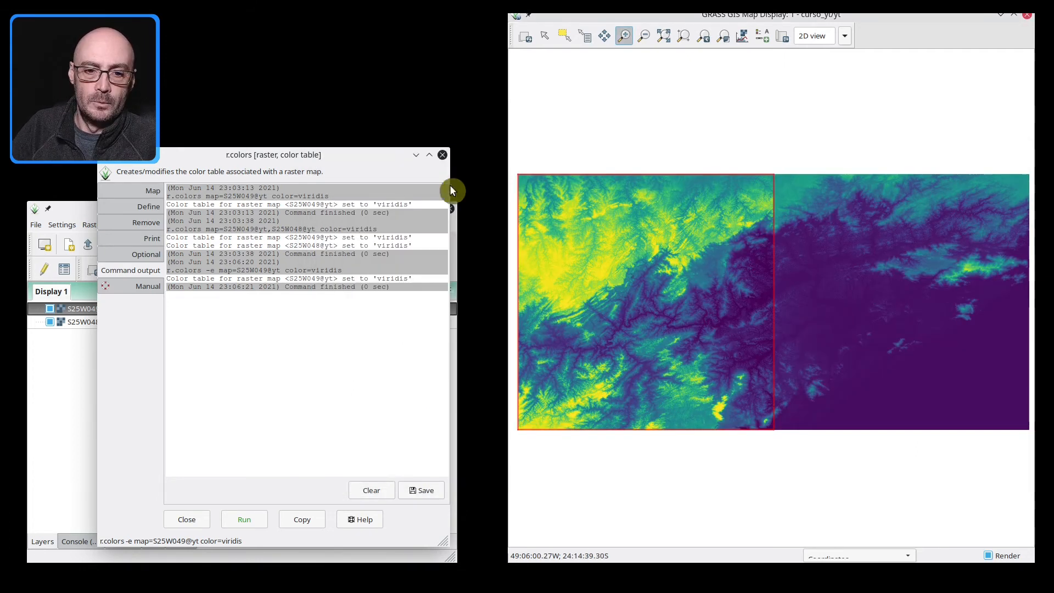
Step: Close the r.colors dialog and zoom the map display to the extent of the S25W049 tile
click(444, 157)
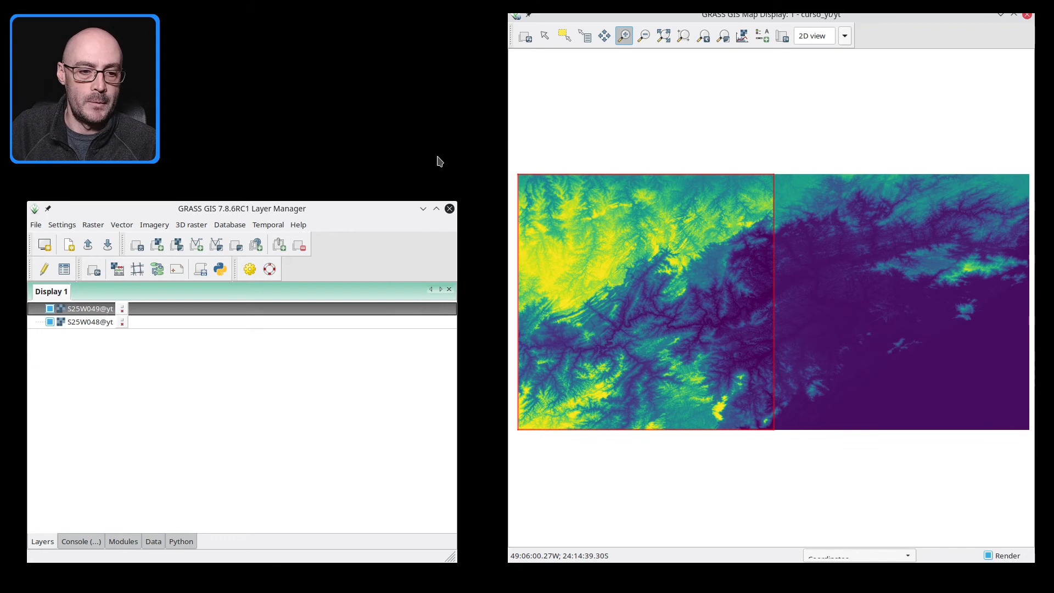
click(171, 336)
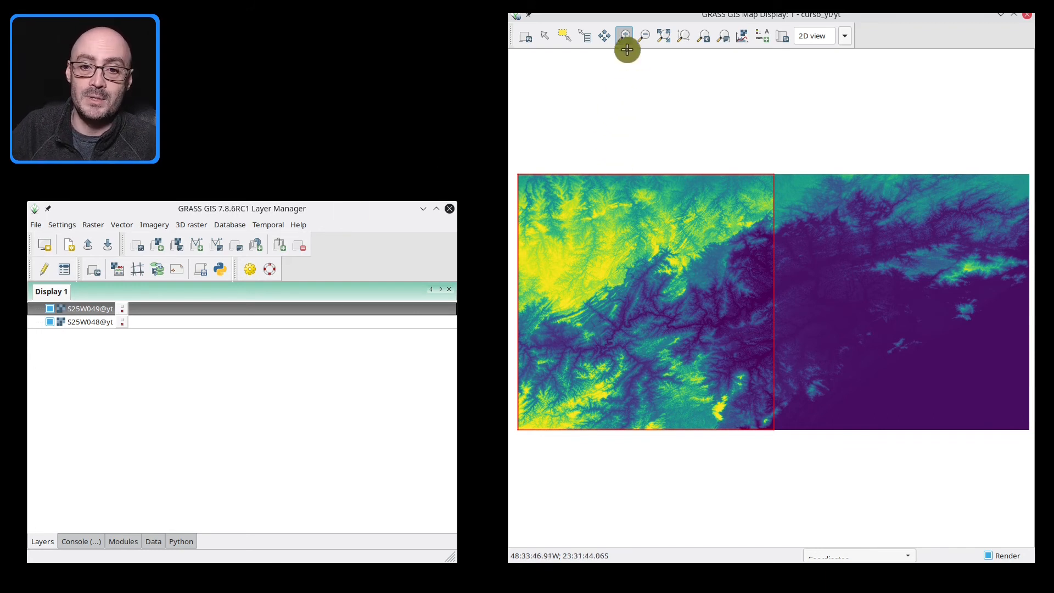
drag(524, 183, 777, 433)
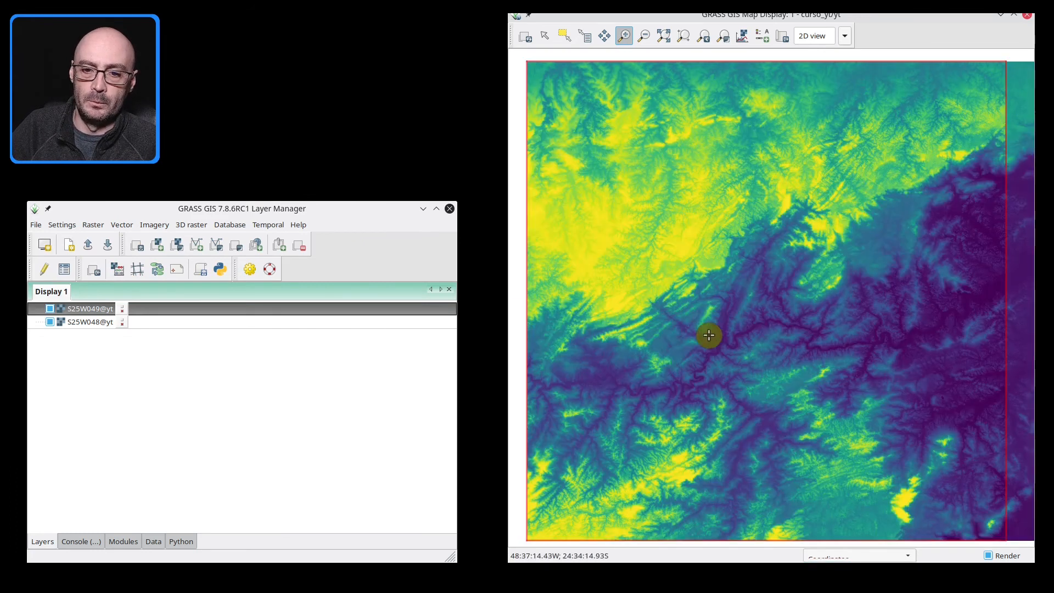
Step: Restrict the displayed values of the S25W049@yt layer to 100-300 in its d.rast properties
click(100, 310)
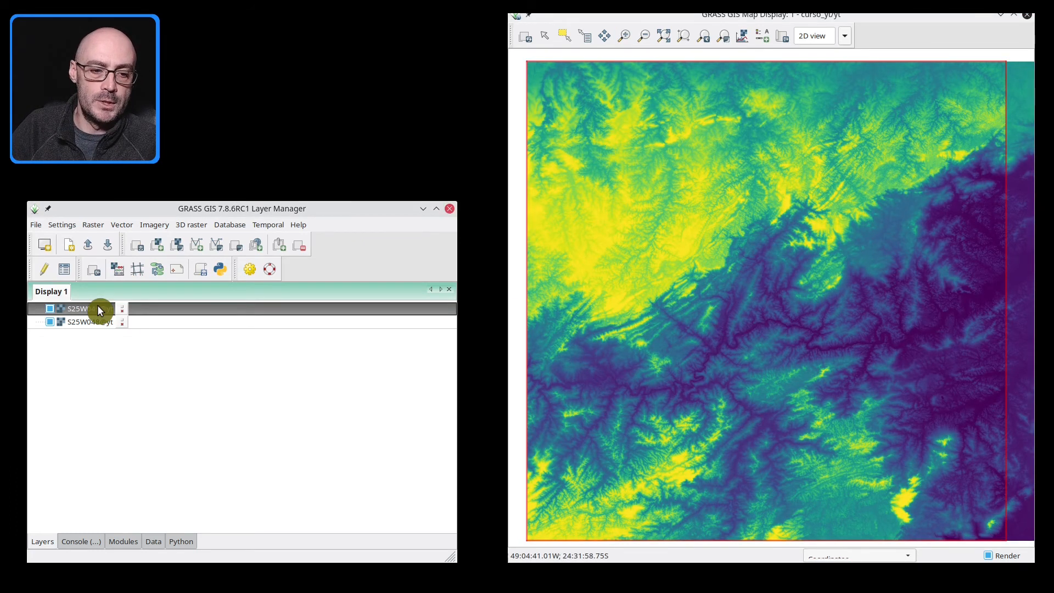
double_click(98, 306)
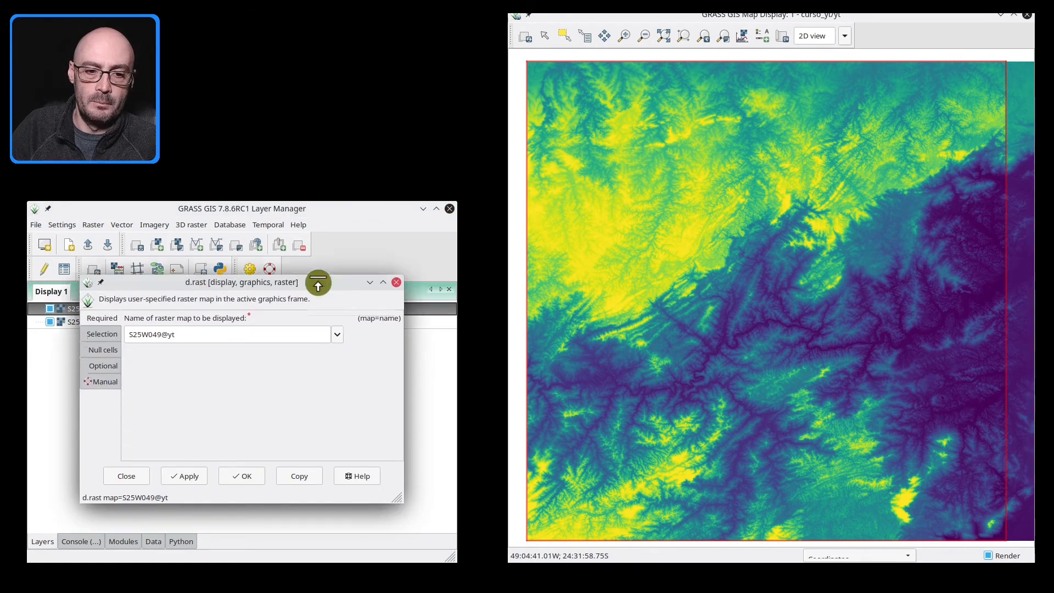
drag(317, 284, 400, 148)
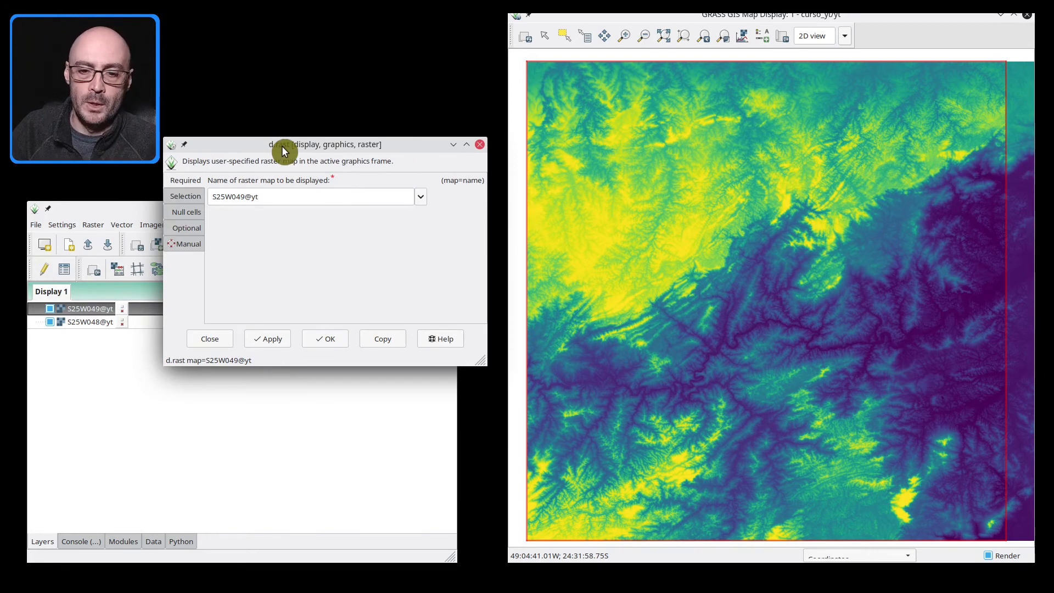
click(185, 198)
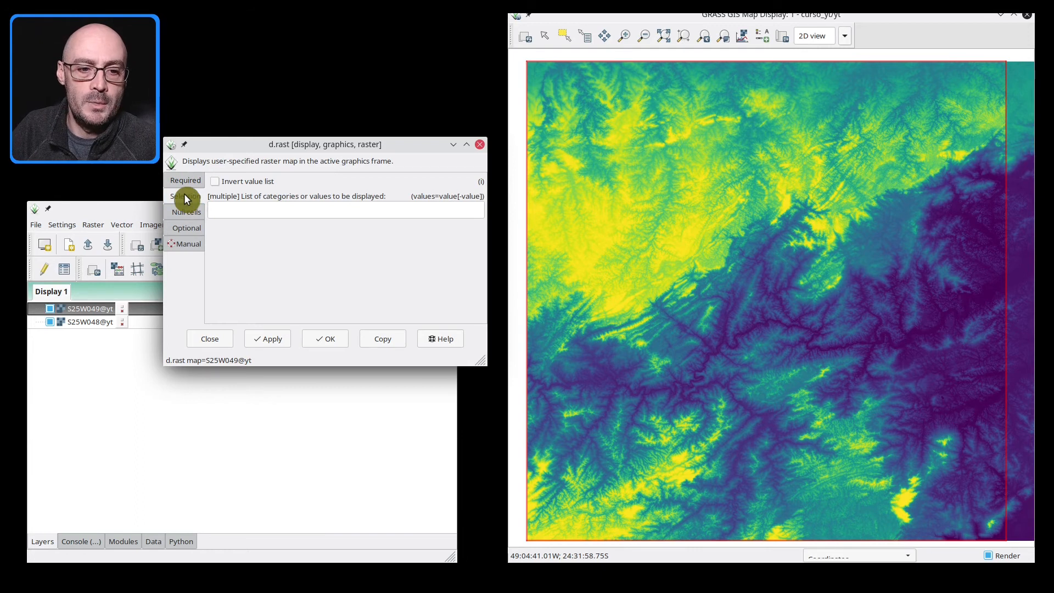
click(260, 208)
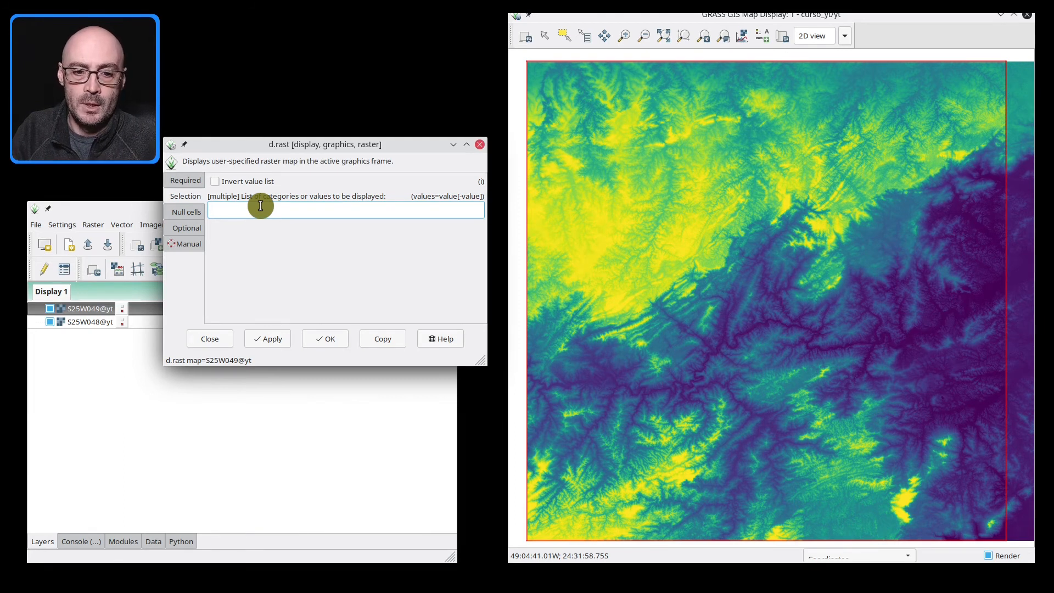
text(100-300)
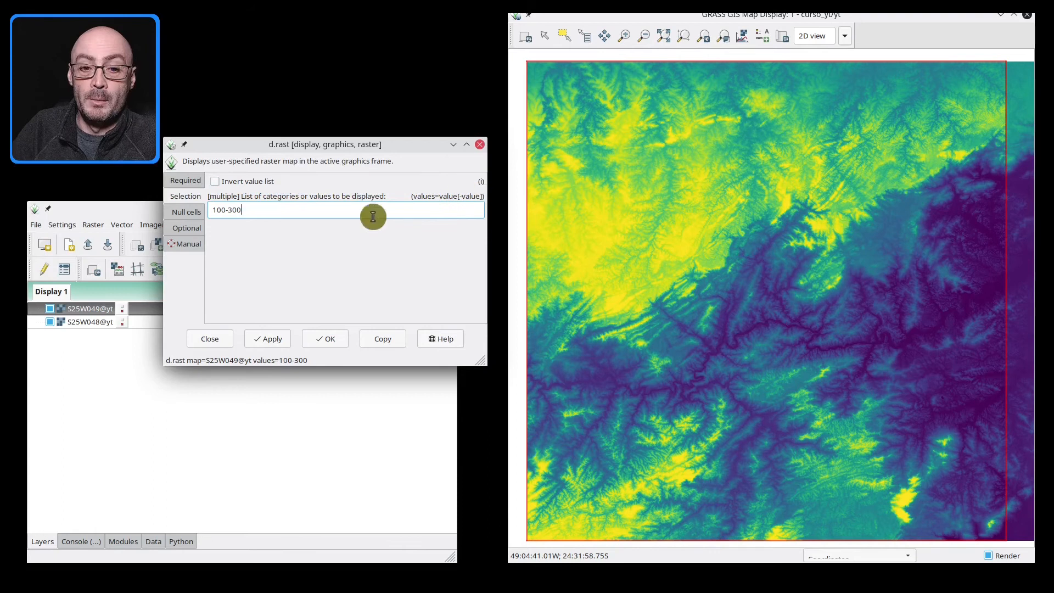
click(324, 339)
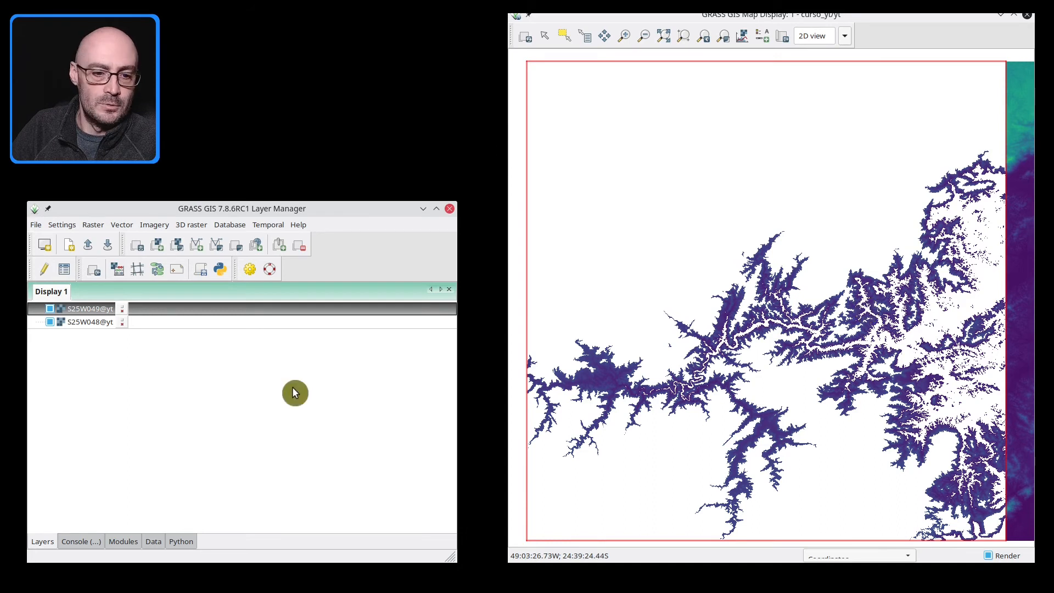
Step: Reopen the S25W049@yt layer properties and apply a displayed value range of 100-600
double_click(97, 311)
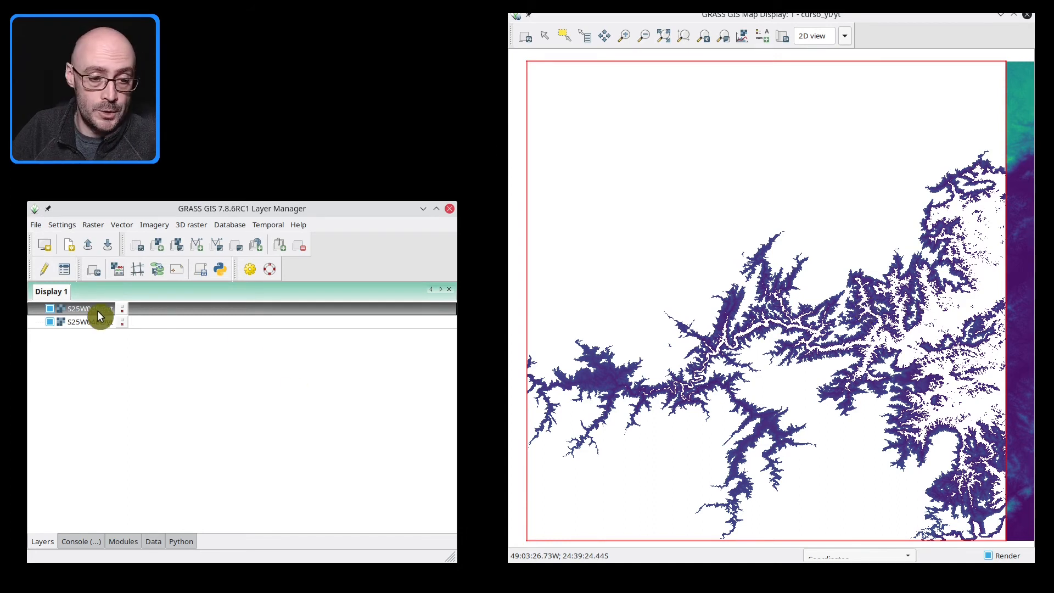
click(282, 210)
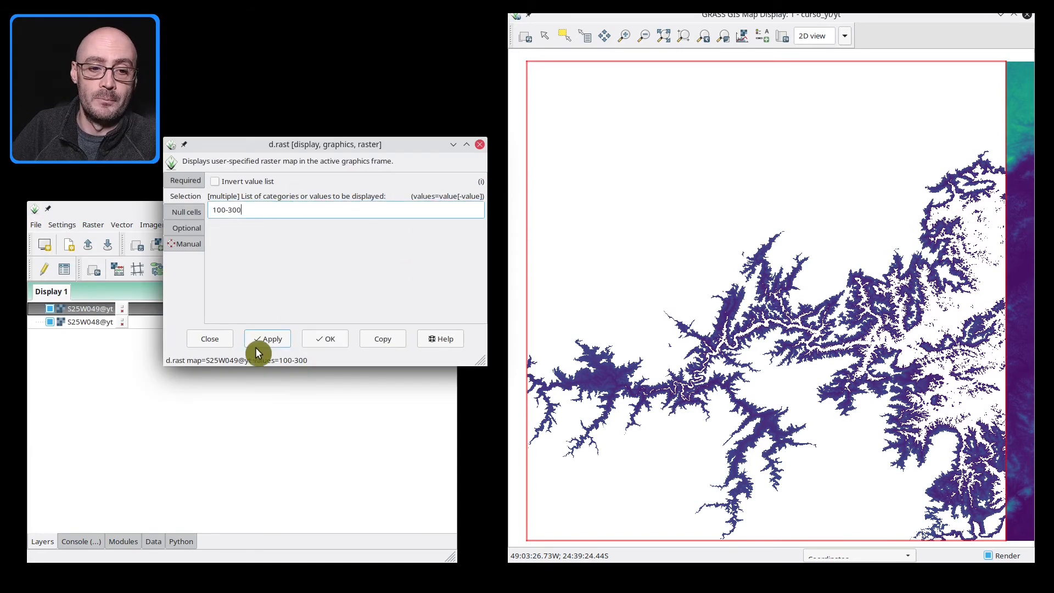
key(BackSpace)
key(BackSpace)
key(BackSpace)
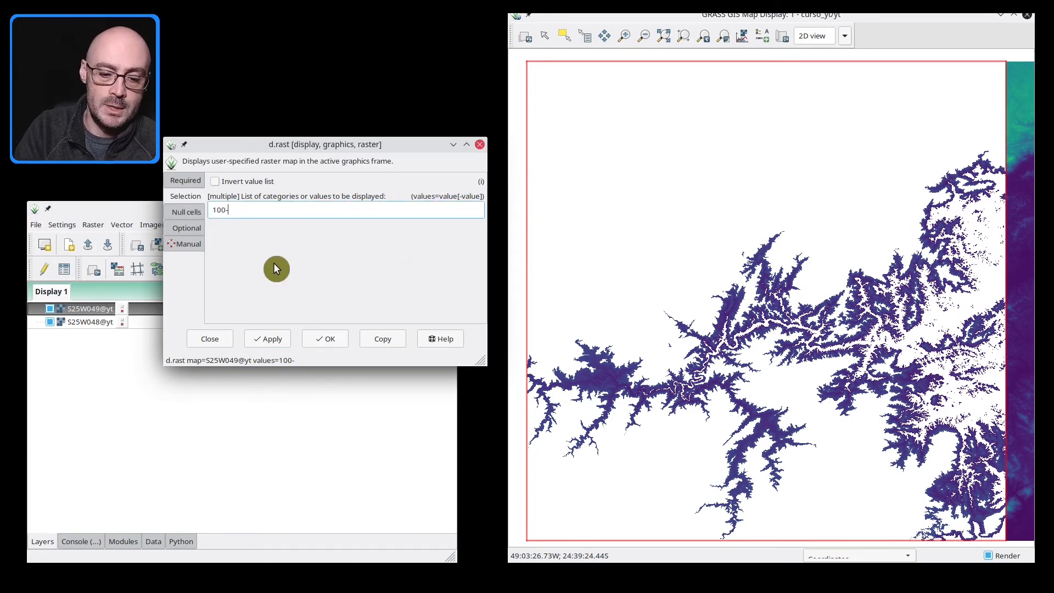
text(600)
click(275, 337)
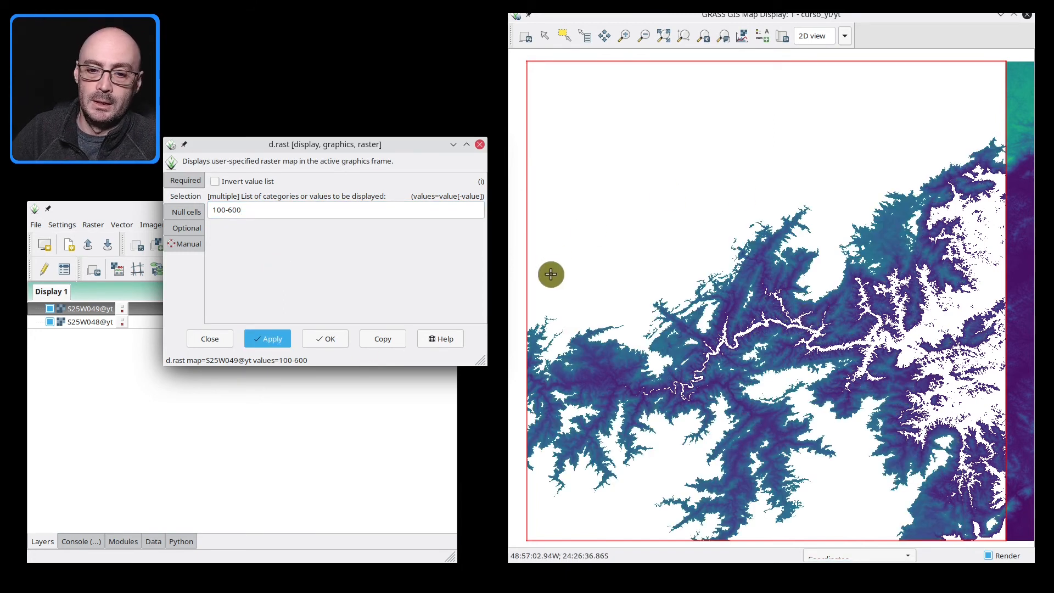
Step: Clear the list of values to be displayed, apply it to S25W049@yt, and close the layer properties
triple_click(247, 212)
key(BackSpace)
click(275, 343)
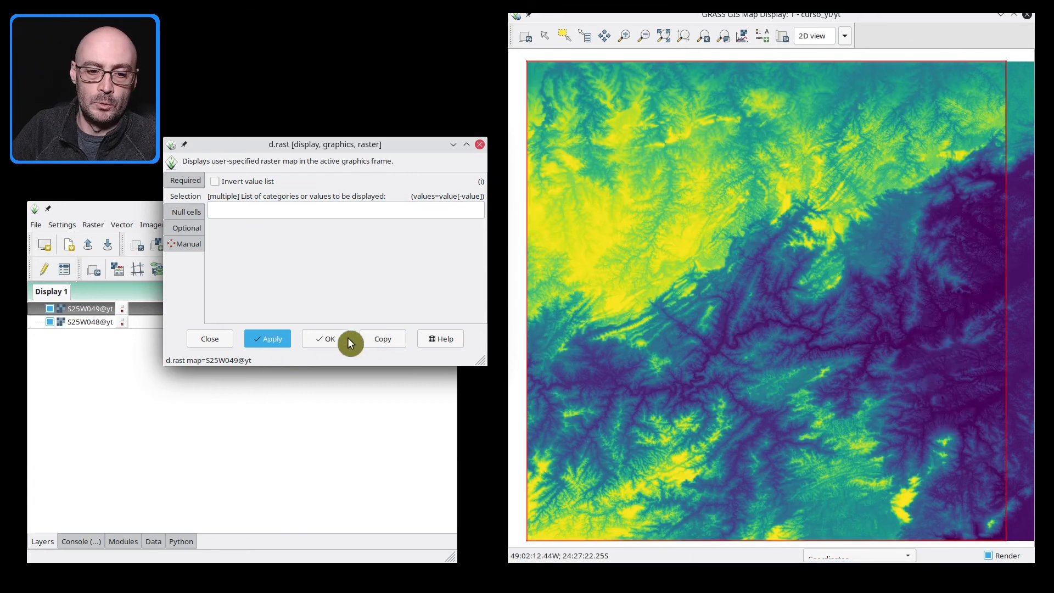
click(339, 339)
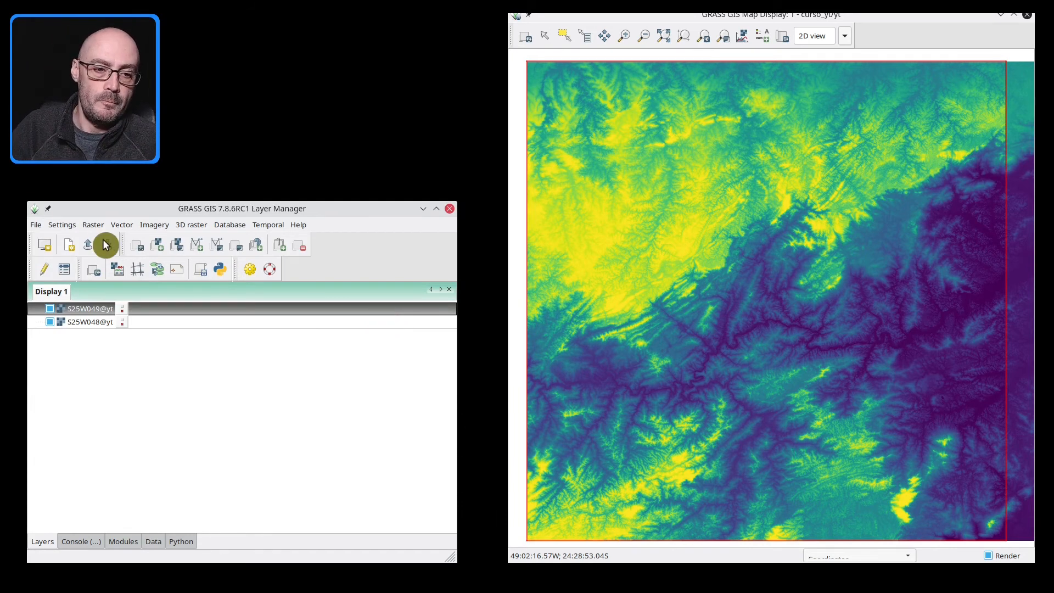
Step: Start a v.in.ogr vector import and choose petar_limites_ll.gpkg from the dados_yt folder as the source file
click(38, 225)
mouse_move(44, 224)
mouse_move(144, 188)
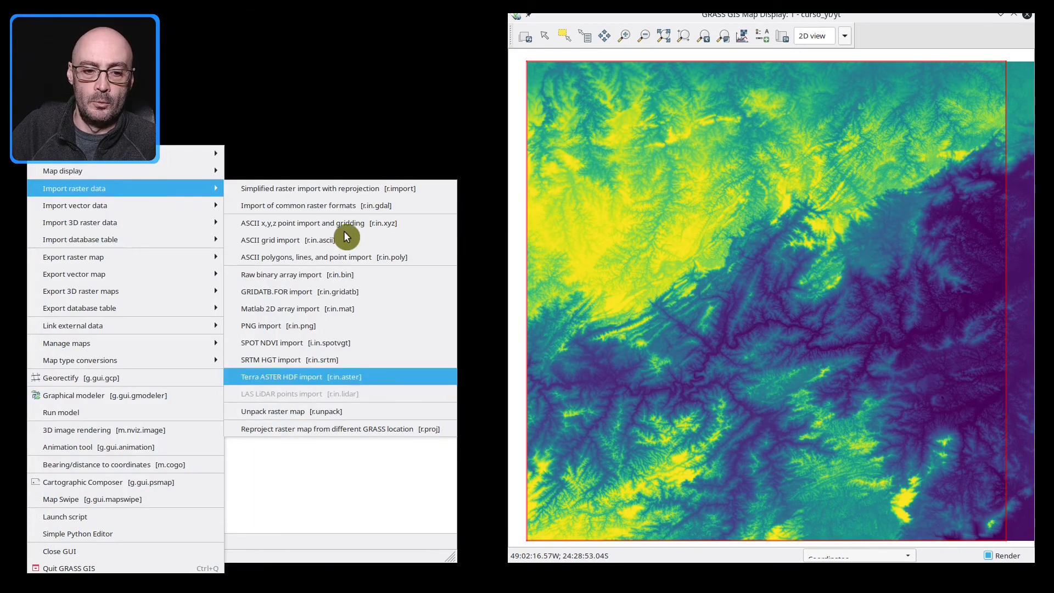
mouse_move(215, 205)
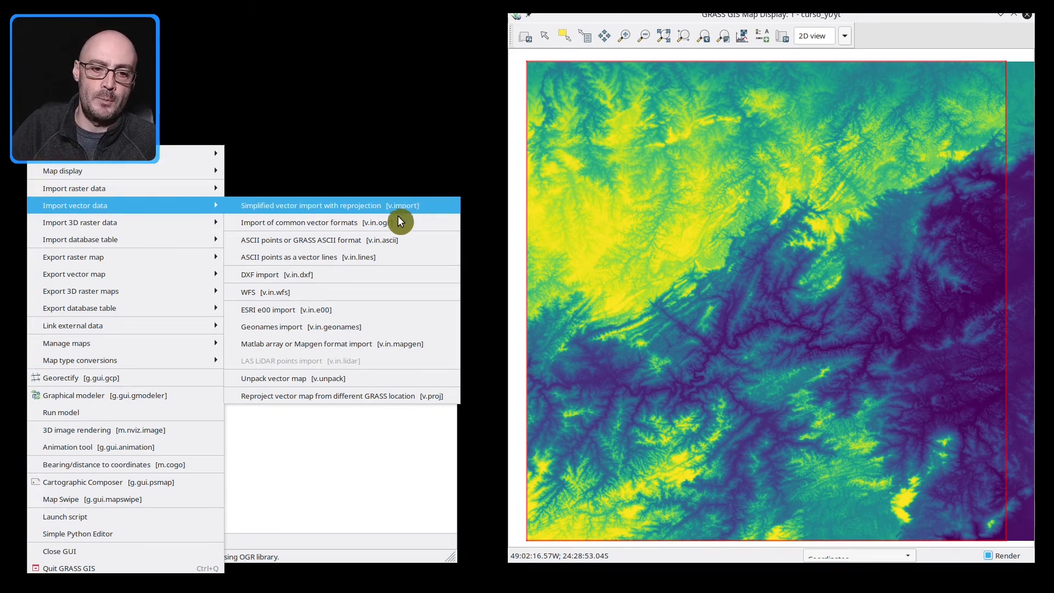
click(368, 221)
drag(408, 162, 315, 97)
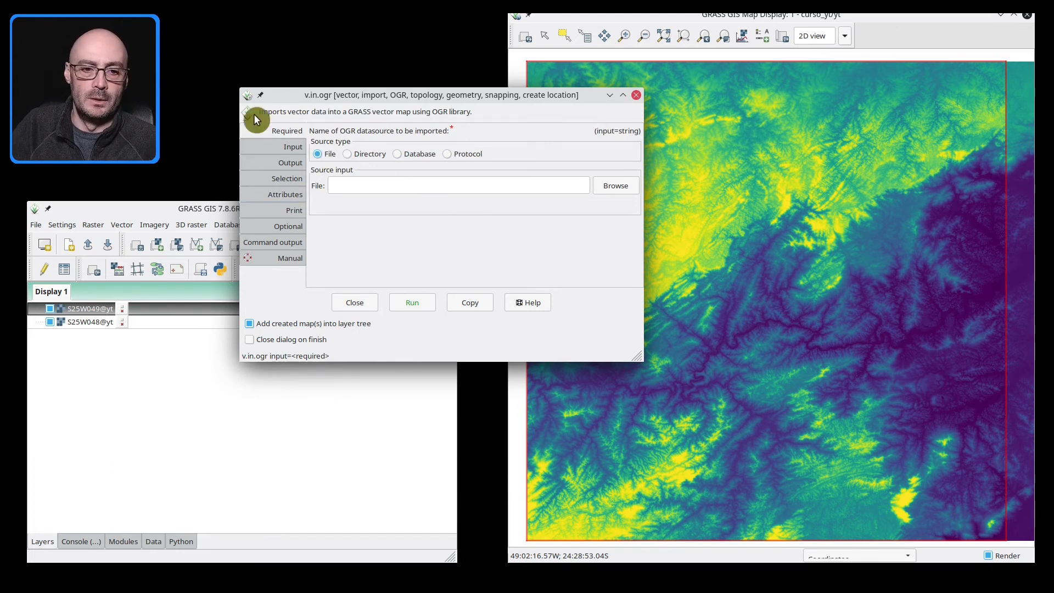
click(627, 191)
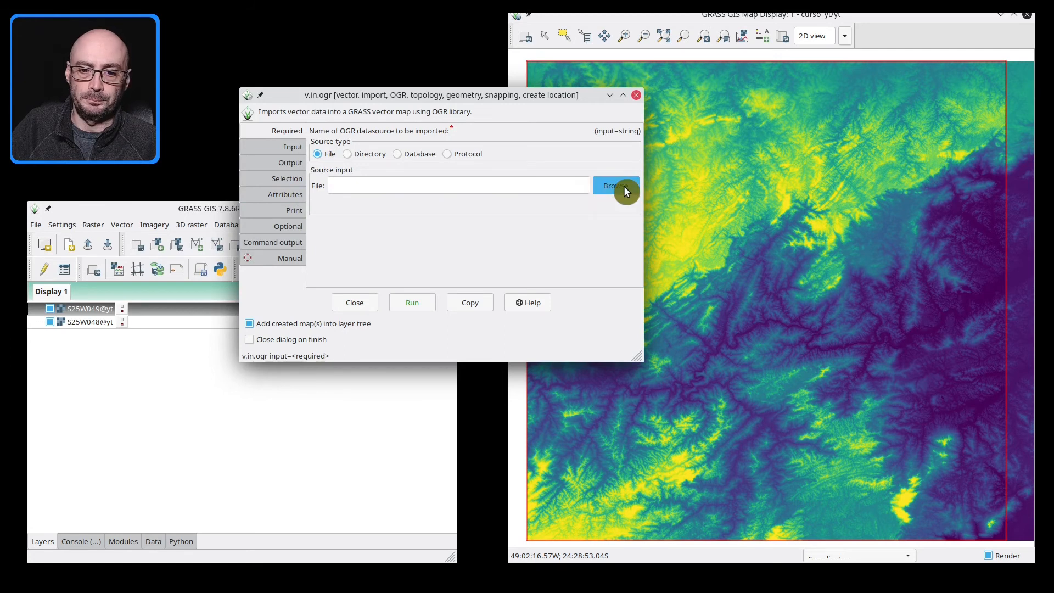
double_click(261, 100)
double_click(281, 72)
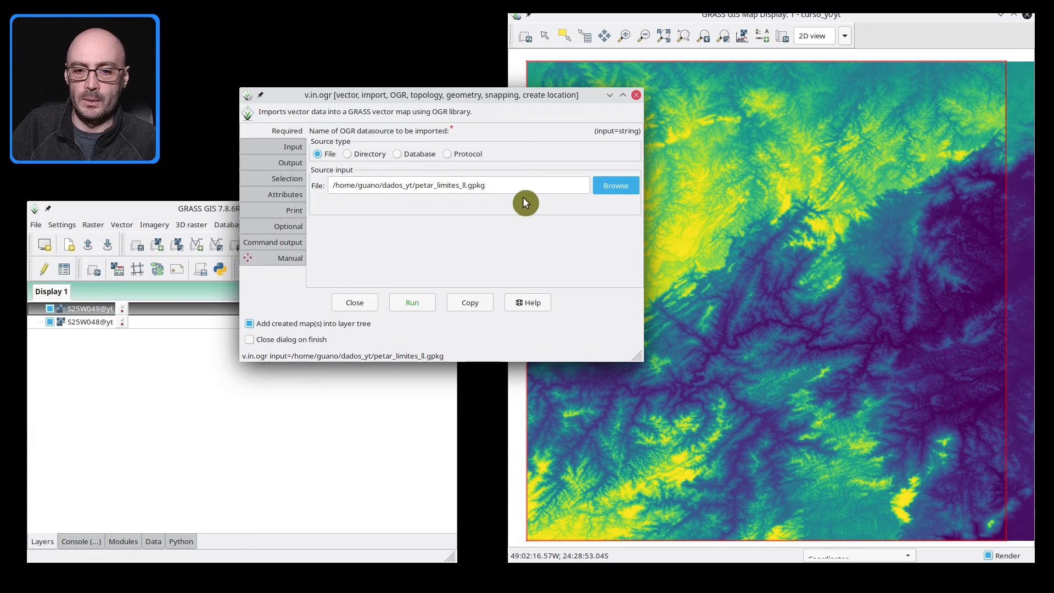
Step: Name the output vector map petar in the v.in.ogr output settings
click(297, 147)
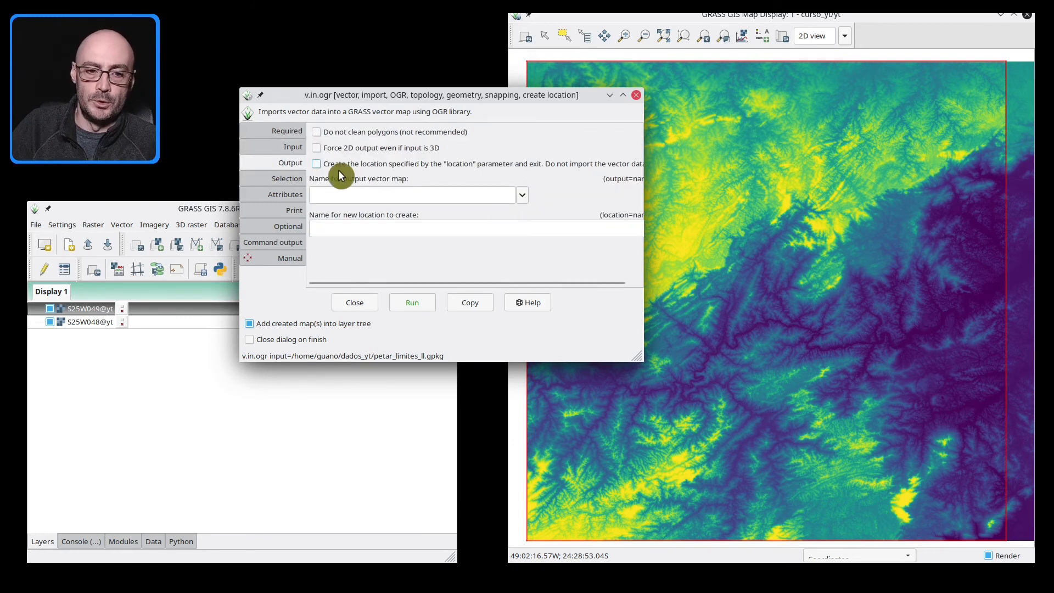
click(522, 196)
click(522, 195)
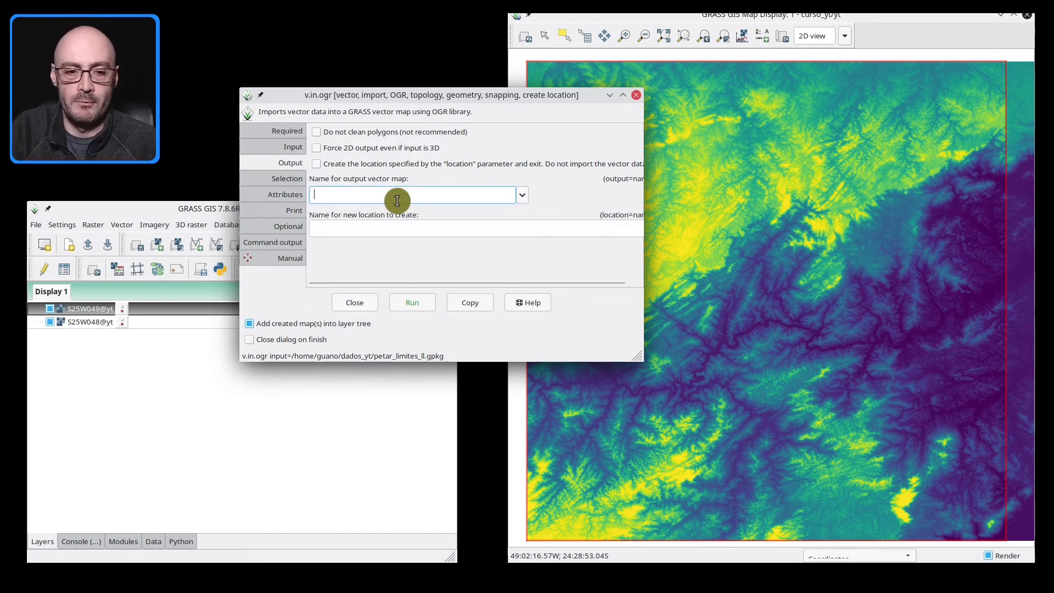
text(petar)
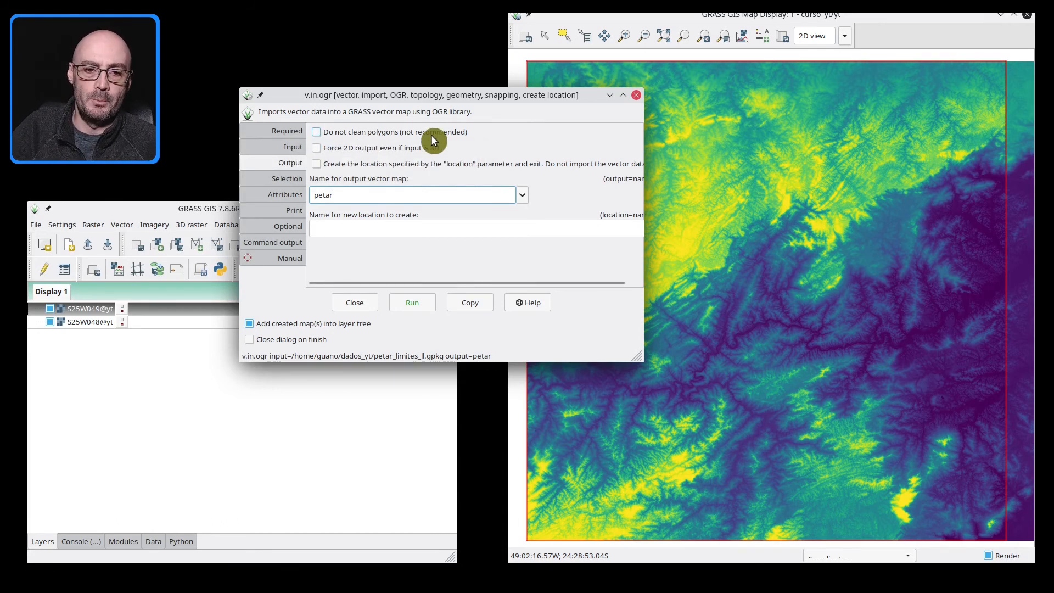
Step: Review the v.in.ogr output, selection, attribute and optional settings, and glance through the module's manual
click(357, 232)
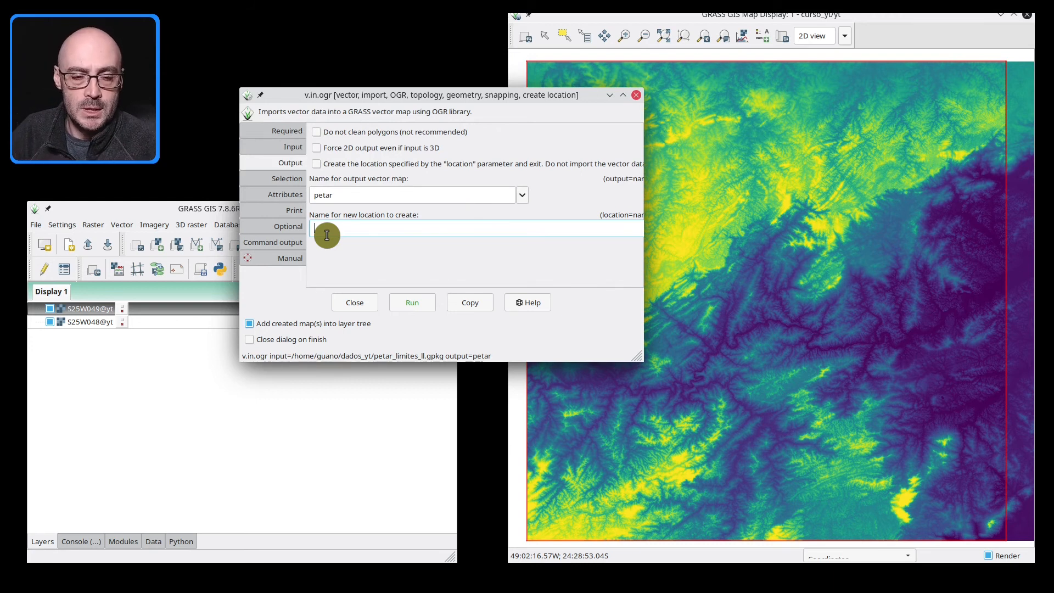
click(280, 180)
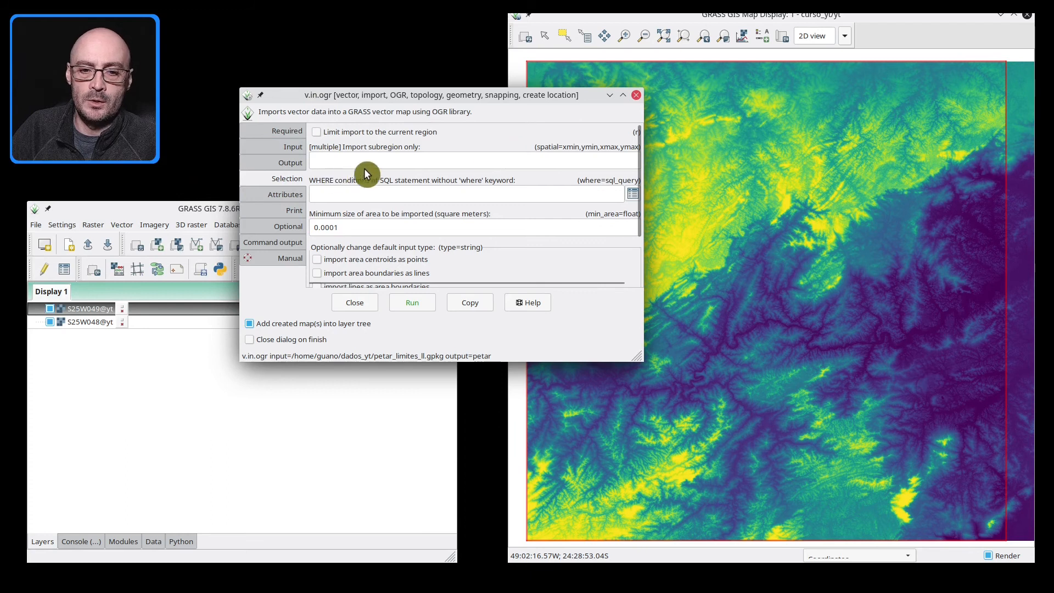
click(391, 198)
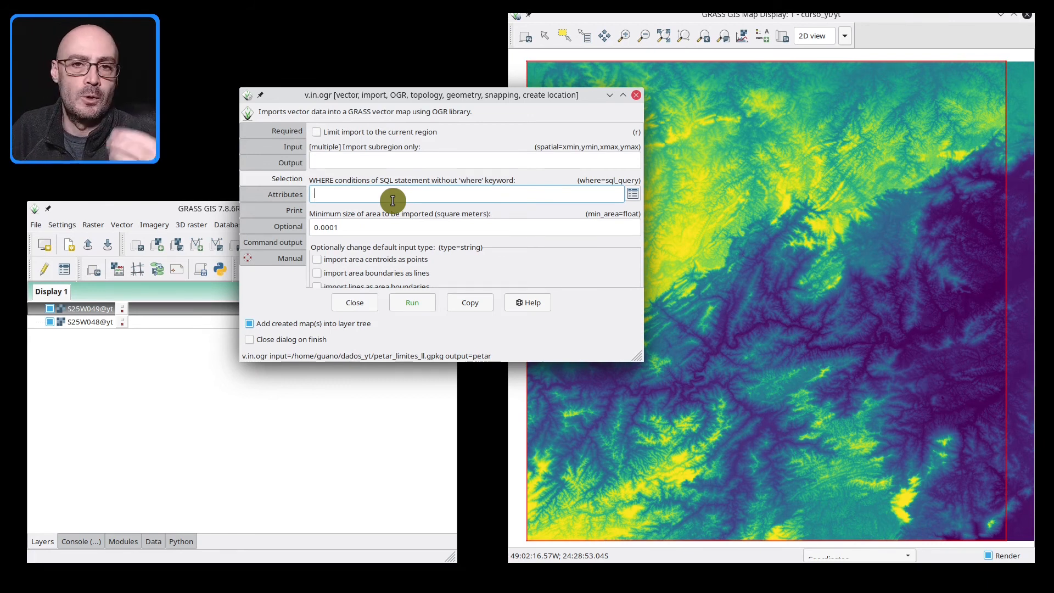
click(280, 196)
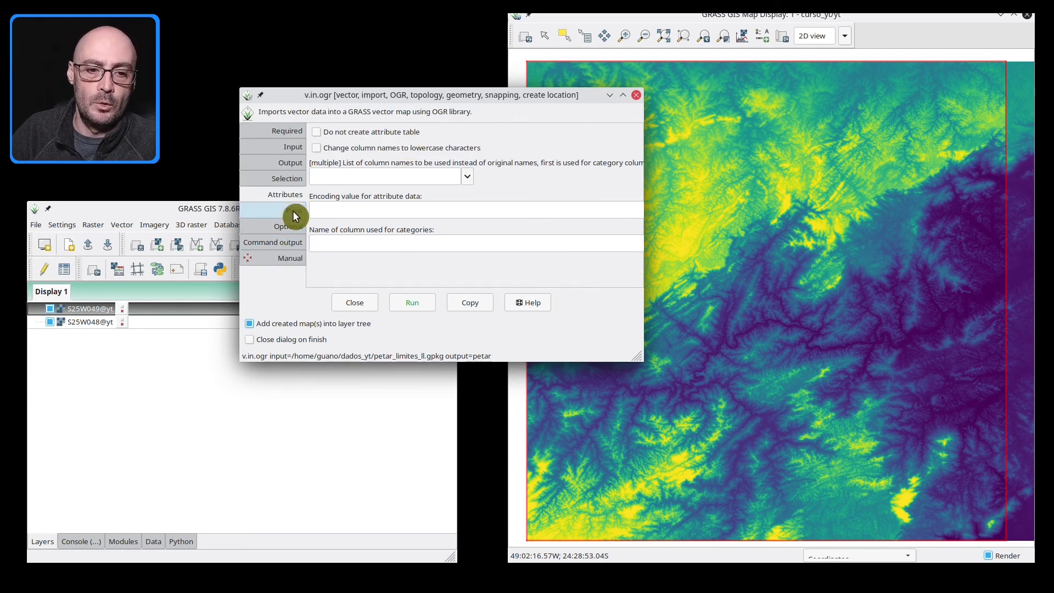
click(290, 227)
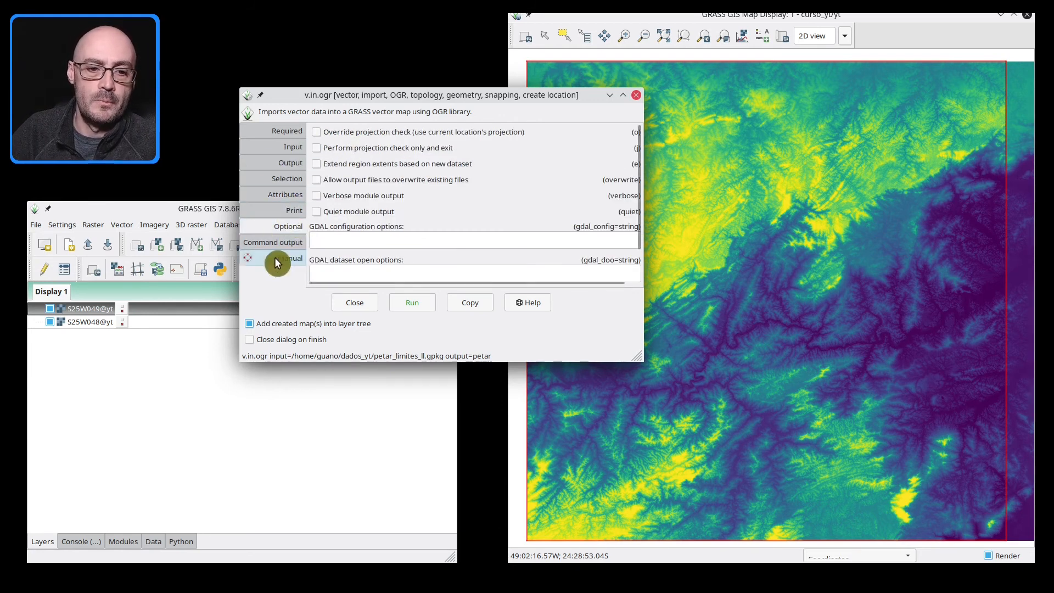
click(278, 245)
scroll(433, 141, down, 3)
scroll(434, 142, up, 3)
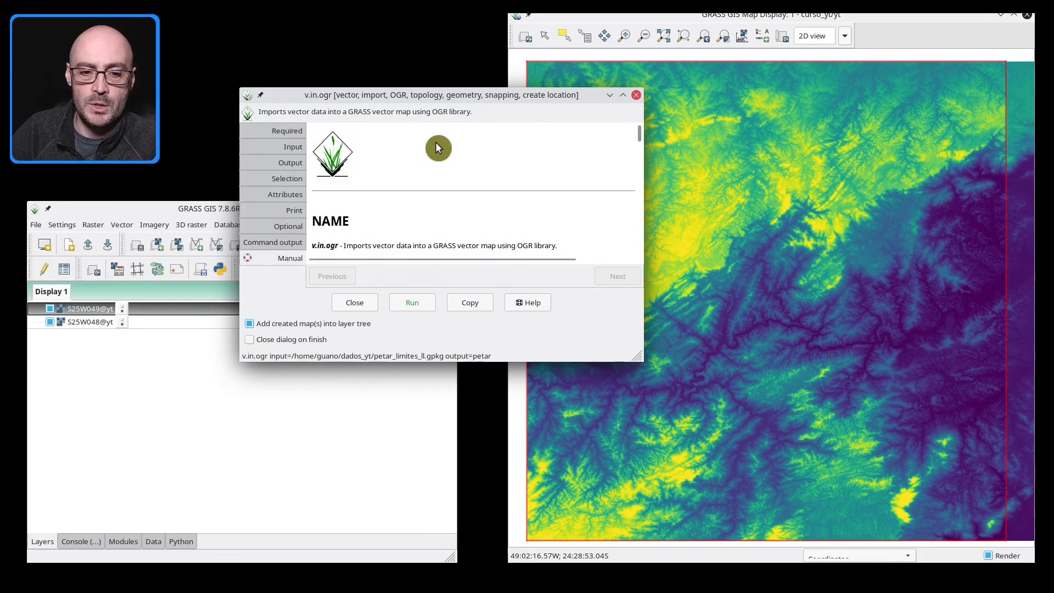
Step: Run the v.in.ogr import of petar, close the import dialog, and zoom the map display to the imported polygon
click(399, 304)
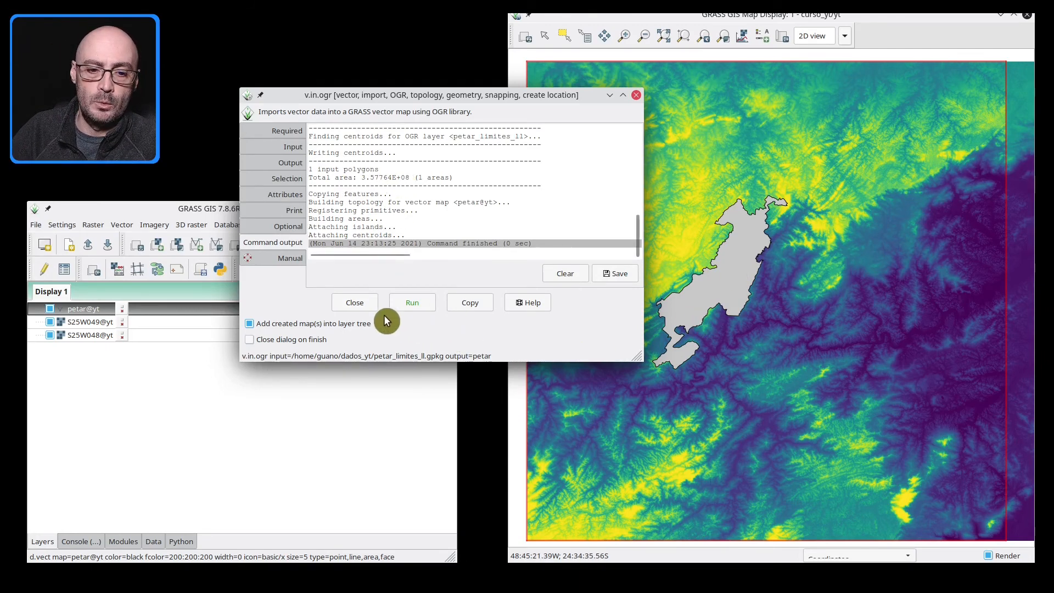
click(353, 305)
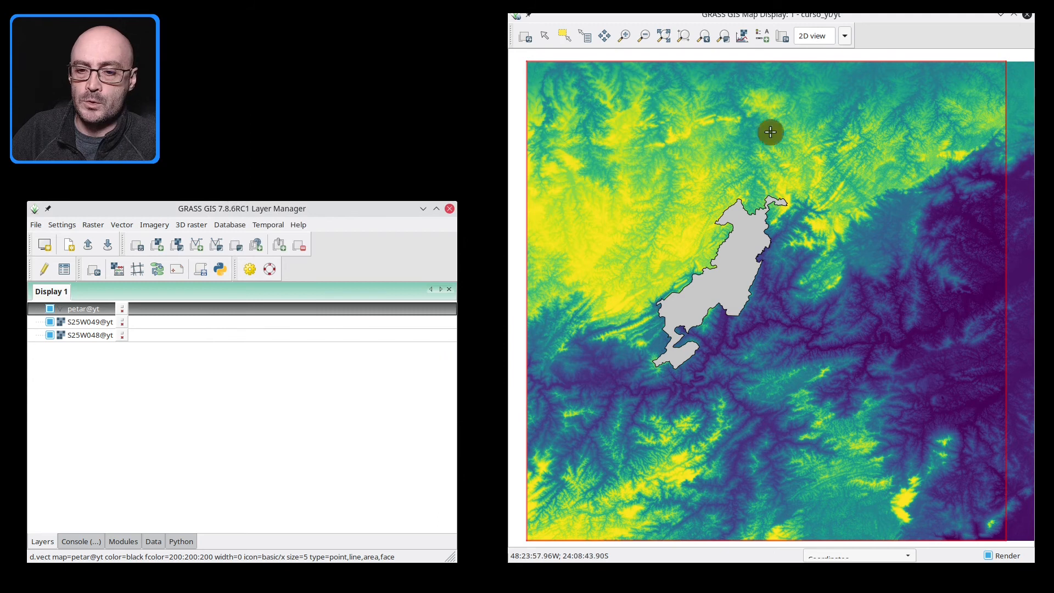
click(624, 38)
drag(823, 158, 622, 409)
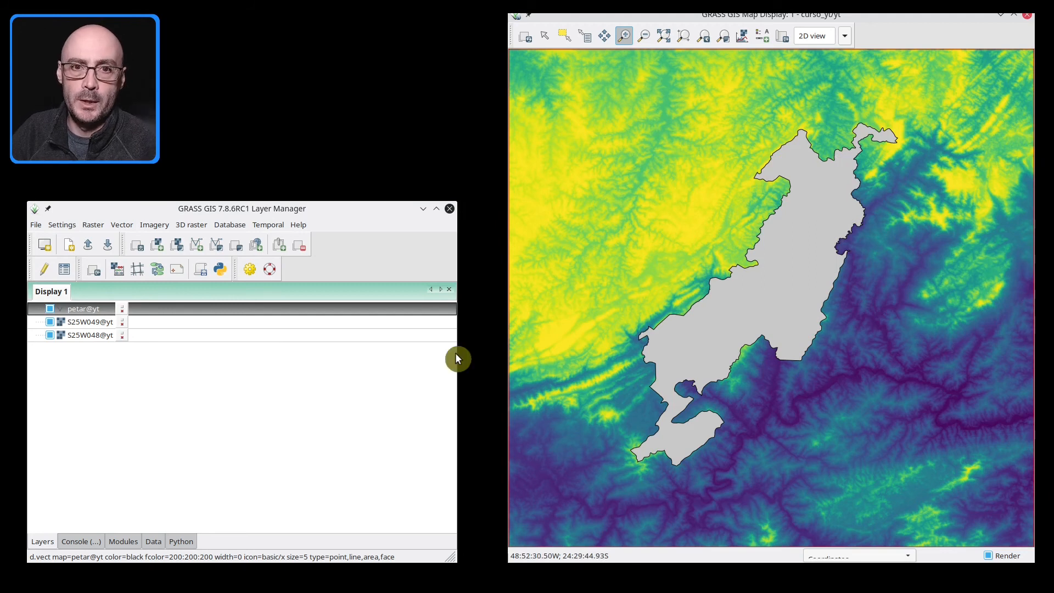
Step: Open the display properties of the petar@yt vector layer
right_click(121, 308)
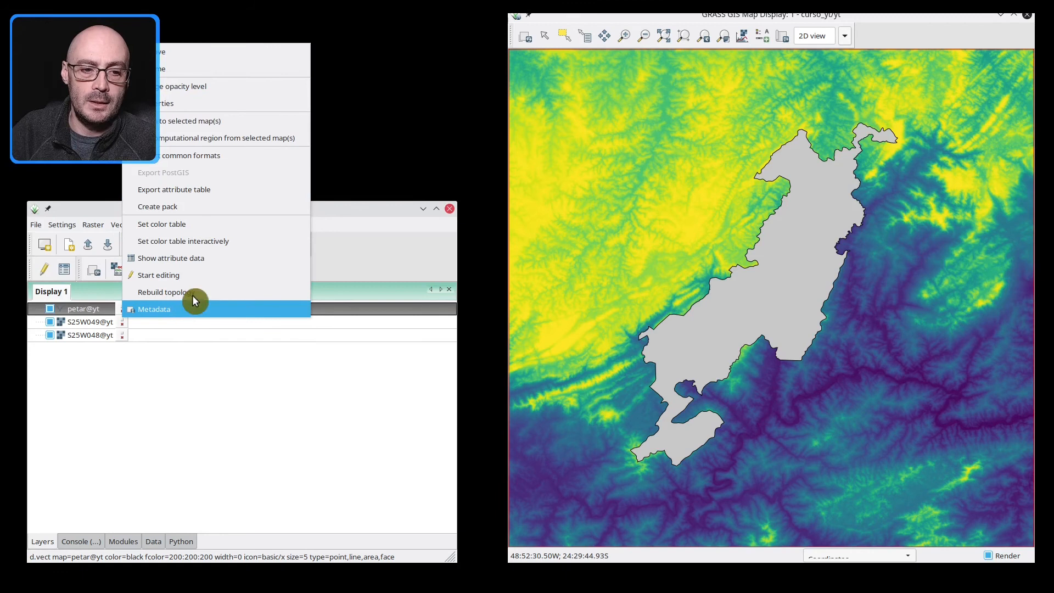
click(160, 105)
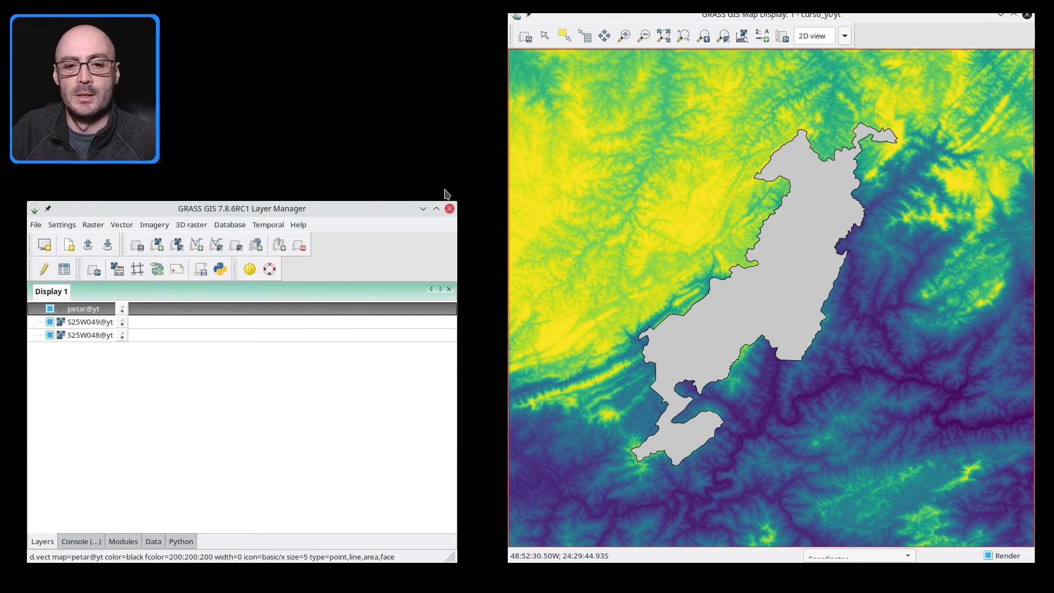
drag(384, 293, 604, 73)
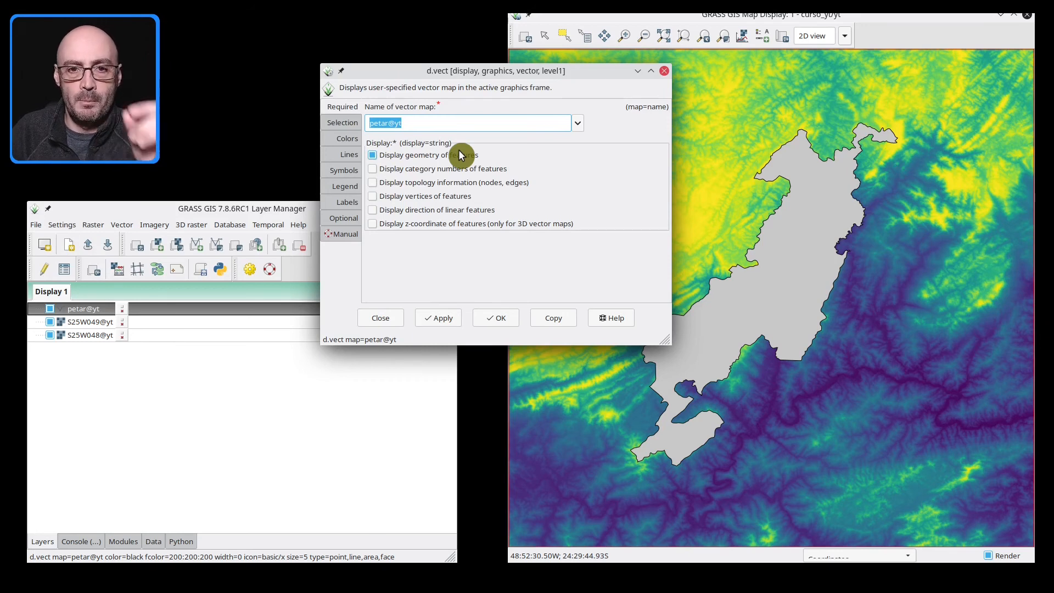
Step: Try displaying the vertices of features on petar@yt, and switch that display option off again
click(472, 196)
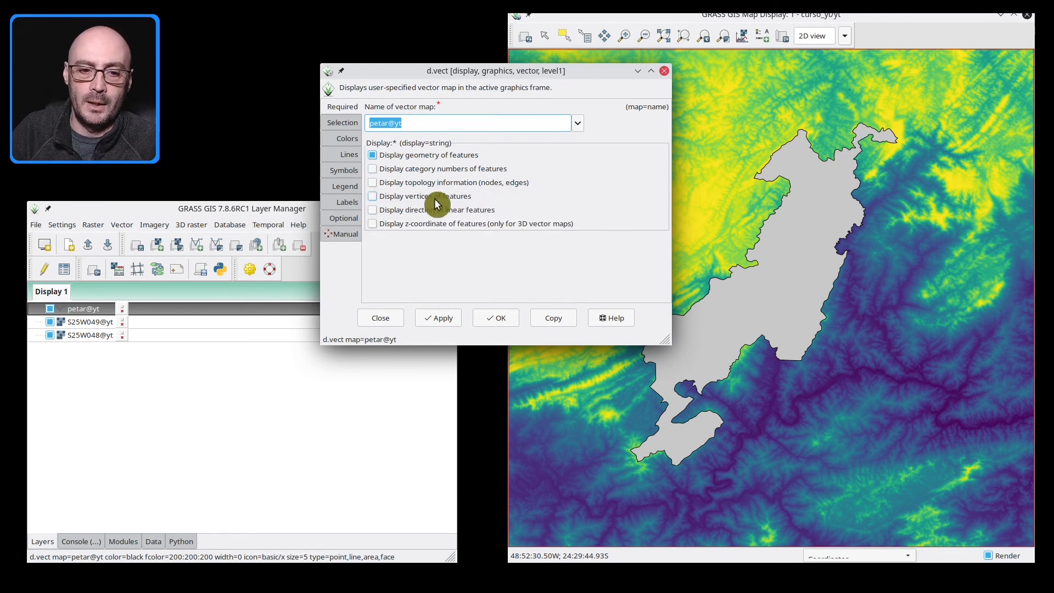
click(427, 320)
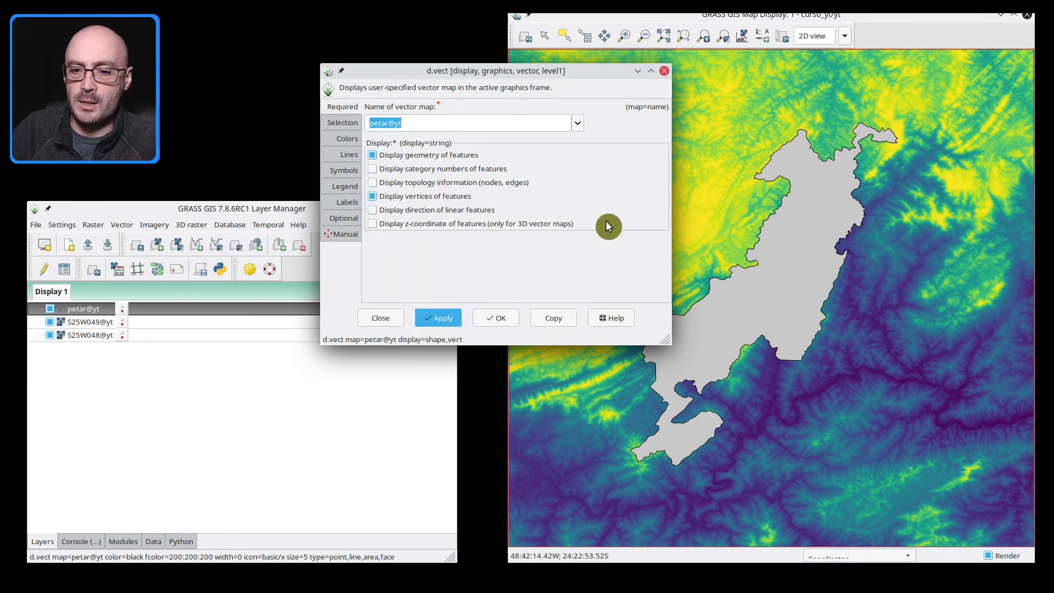
click(372, 196)
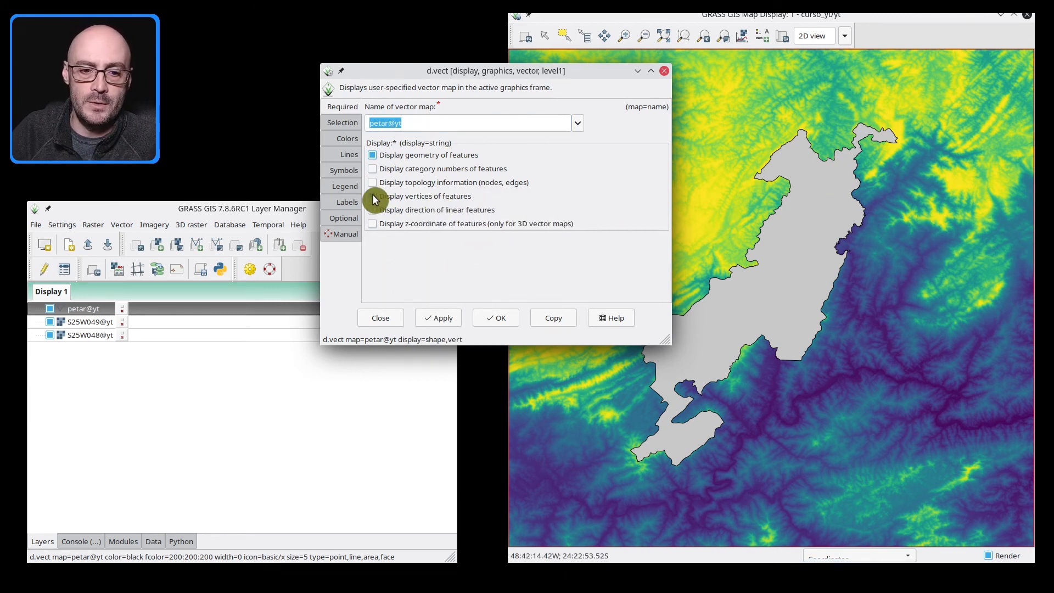
Step: Set the feature color of petar@yt to red 233:12:12, keeping the map visible beside the properties dialog
click(344, 128)
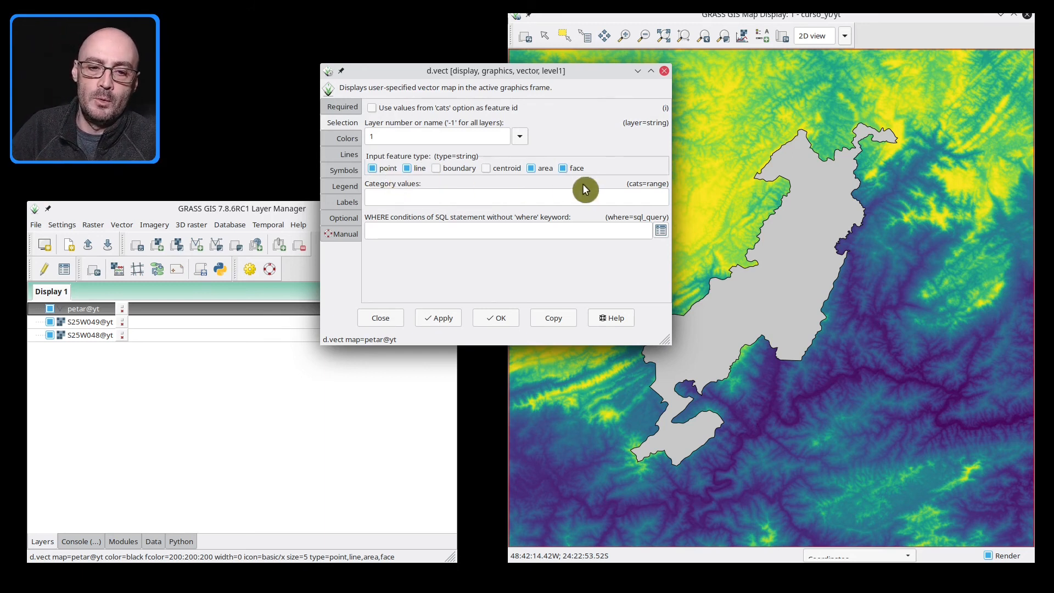
click(337, 141)
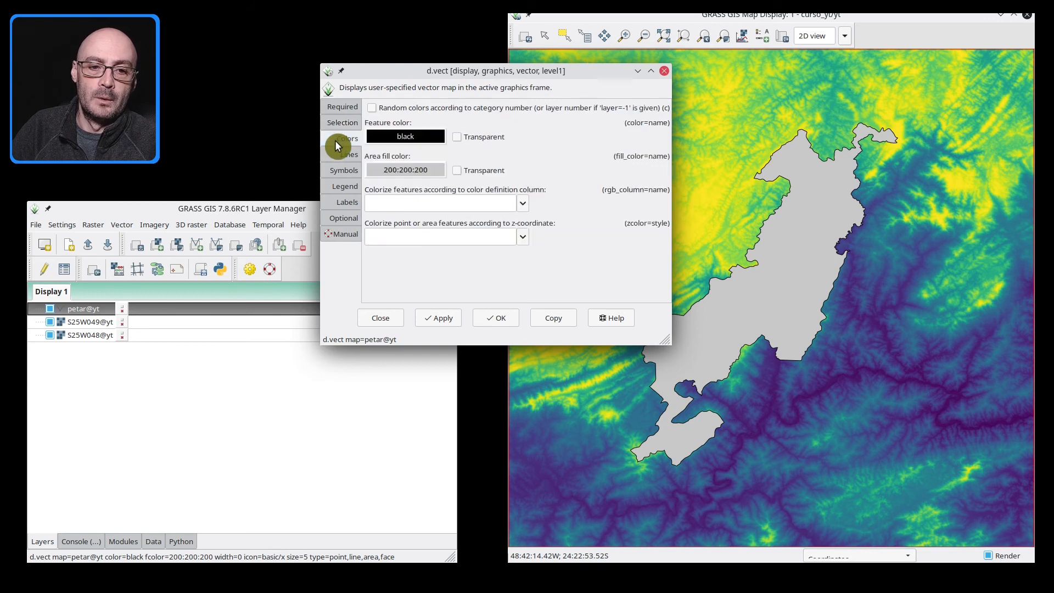
drag(494, 70, 317, 52)
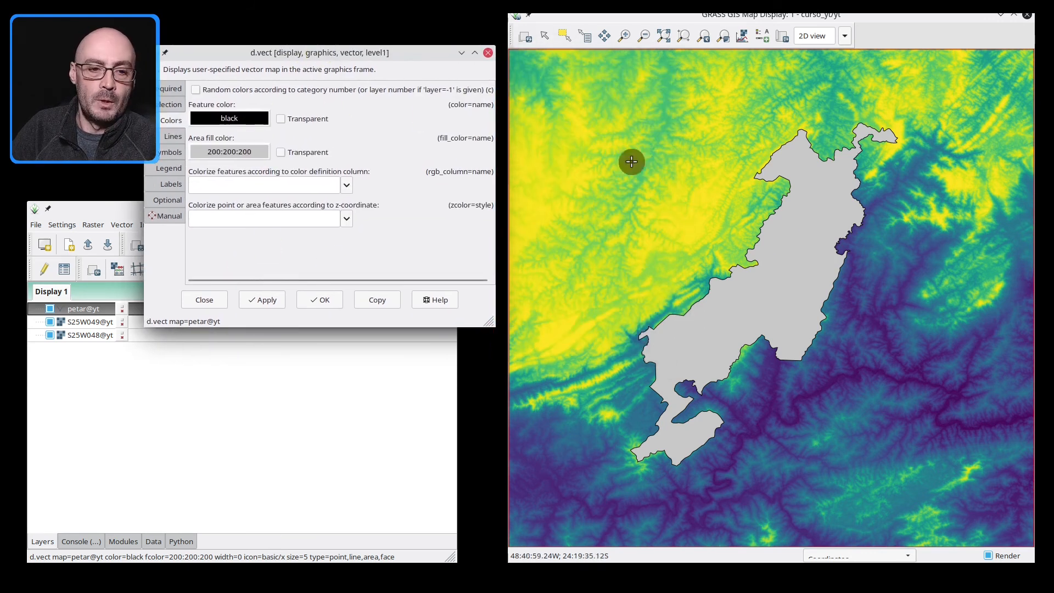
click(236, 118)
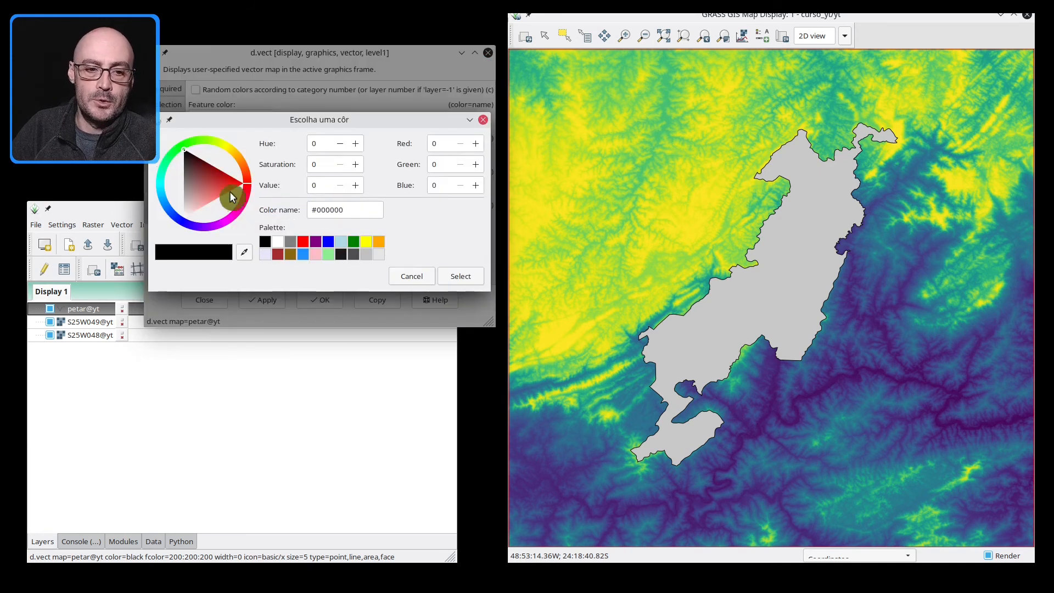
drag(231, 197, 236, 182)
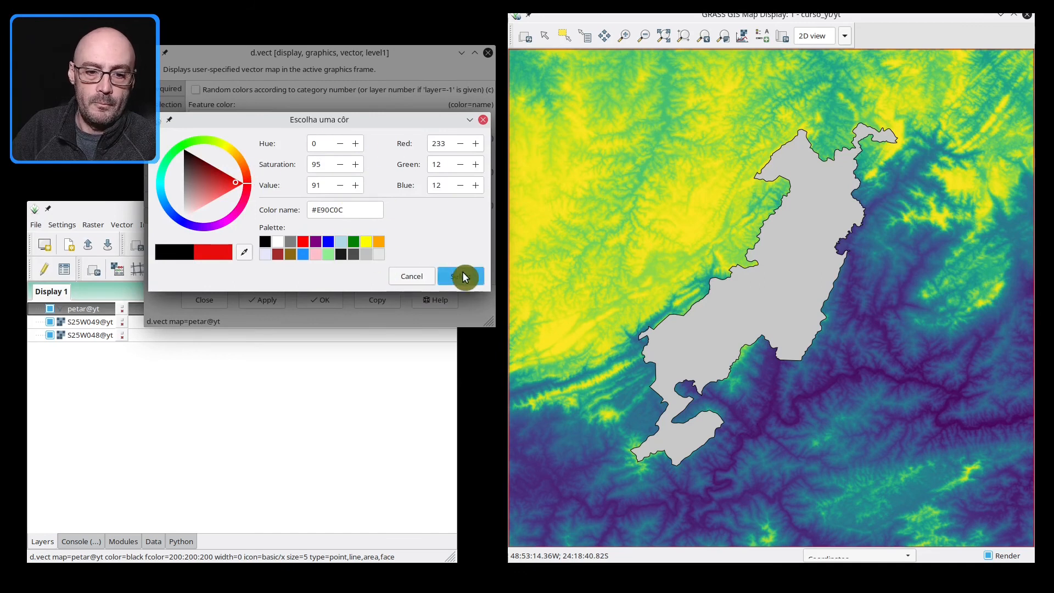
click(462, 277)
Step: Set the area fill color of petar@yt to dark olive 86:89:9 and apply the colors to the map
click(252, 155)
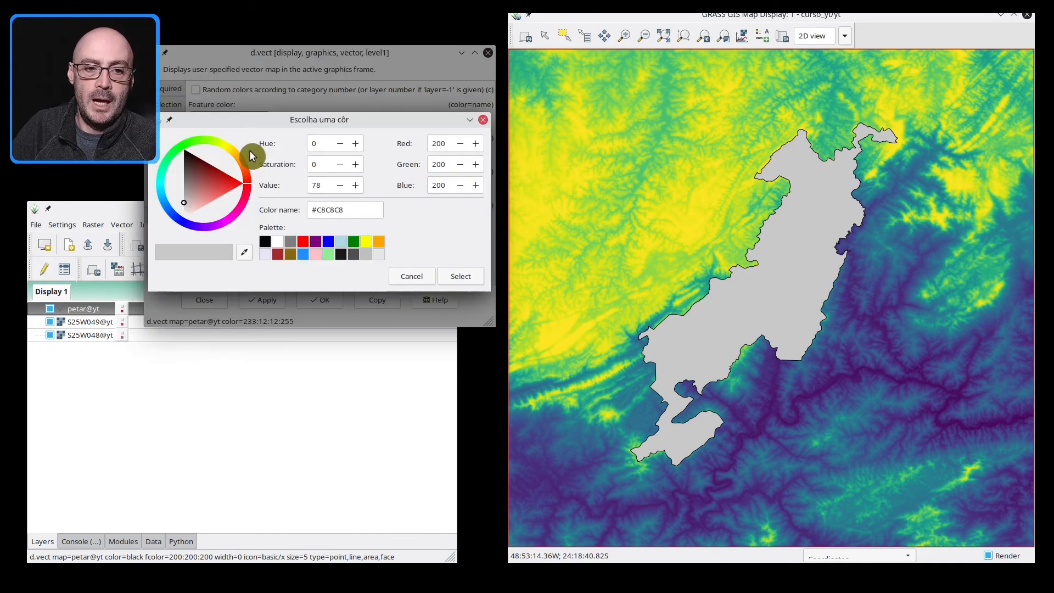
click(210, 156)
click(224, 145)
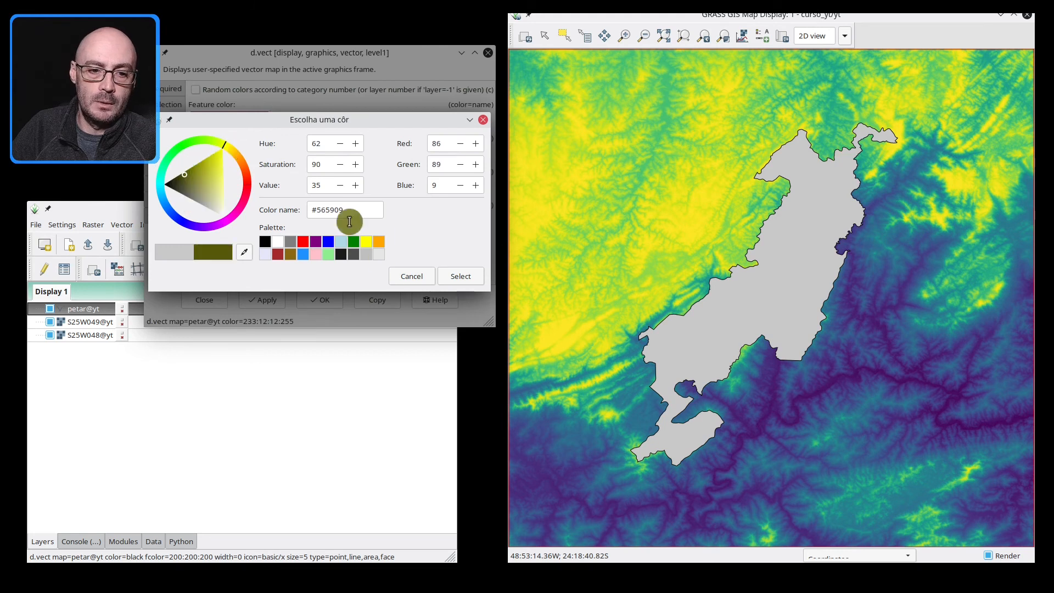
click(458, 276)
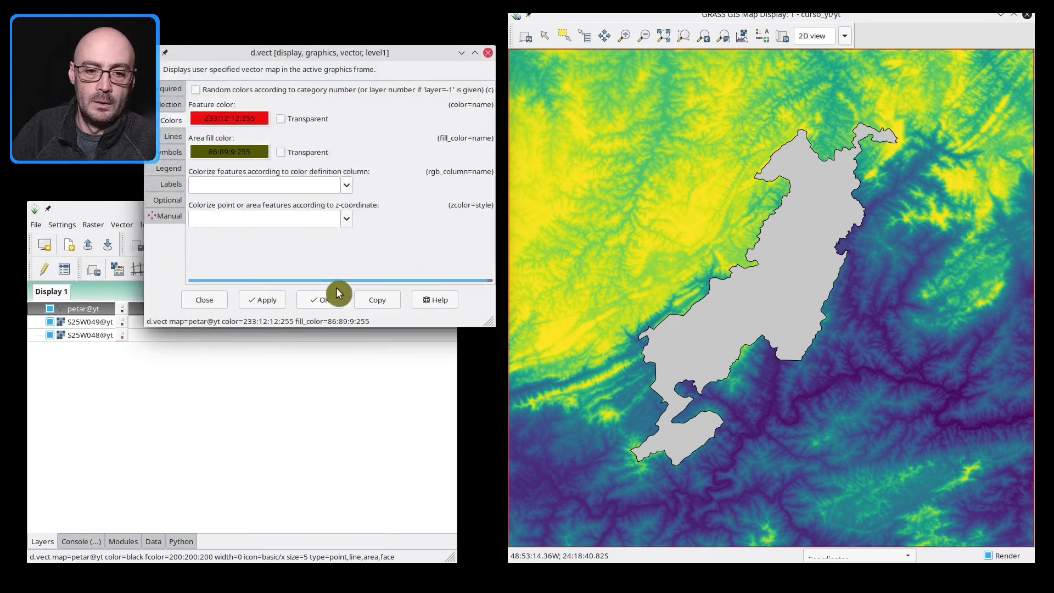
click(264, 300)
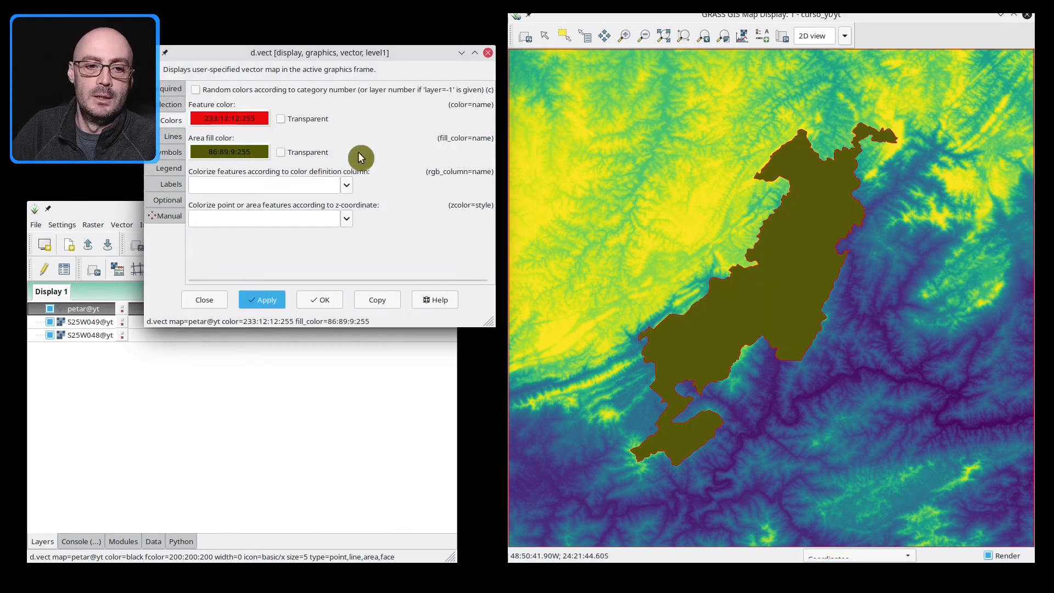
Step: Make the area fill of petar@yt transparent, apply it, and view the columns available for color definition
click(281, 152)
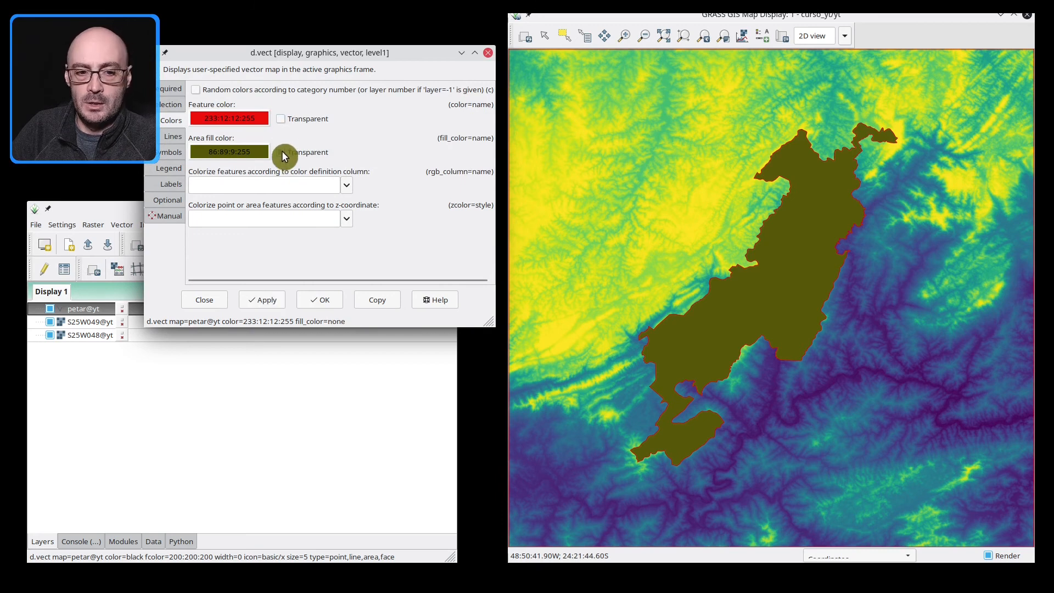
click(276, 301)
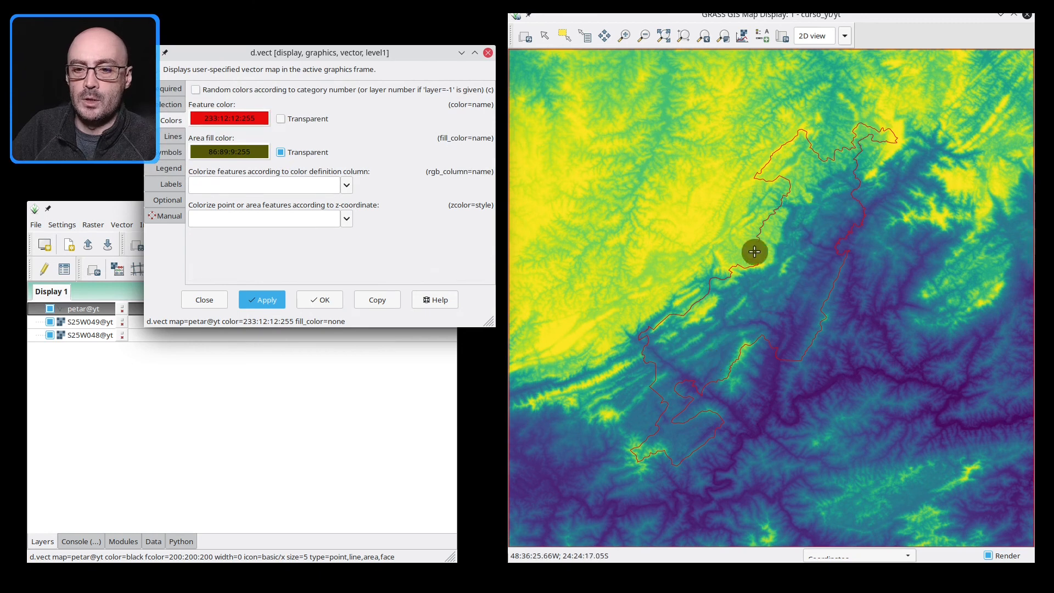
click(348, 186)
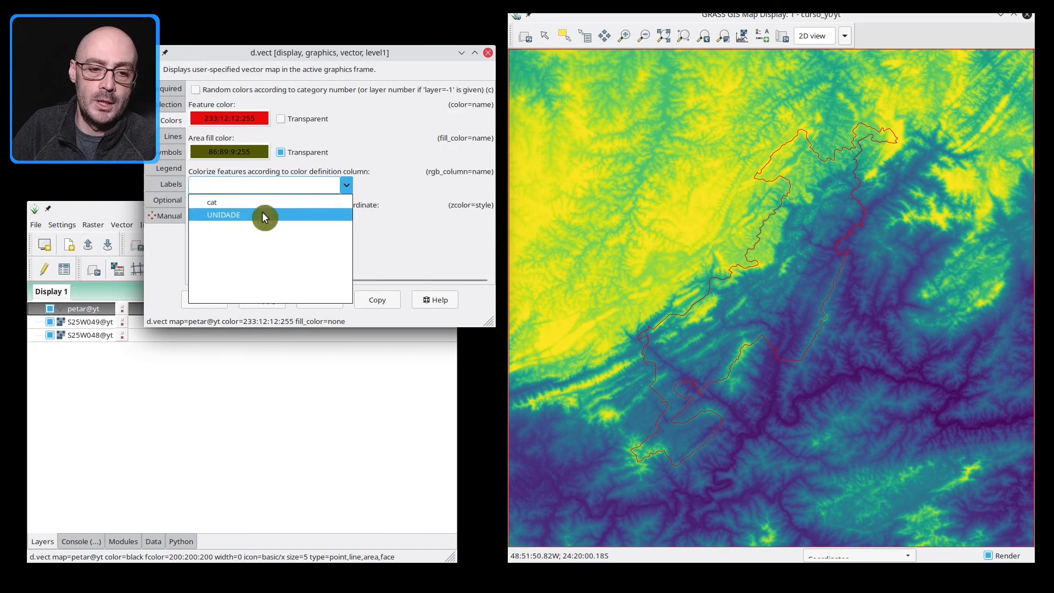
click(387, 215)
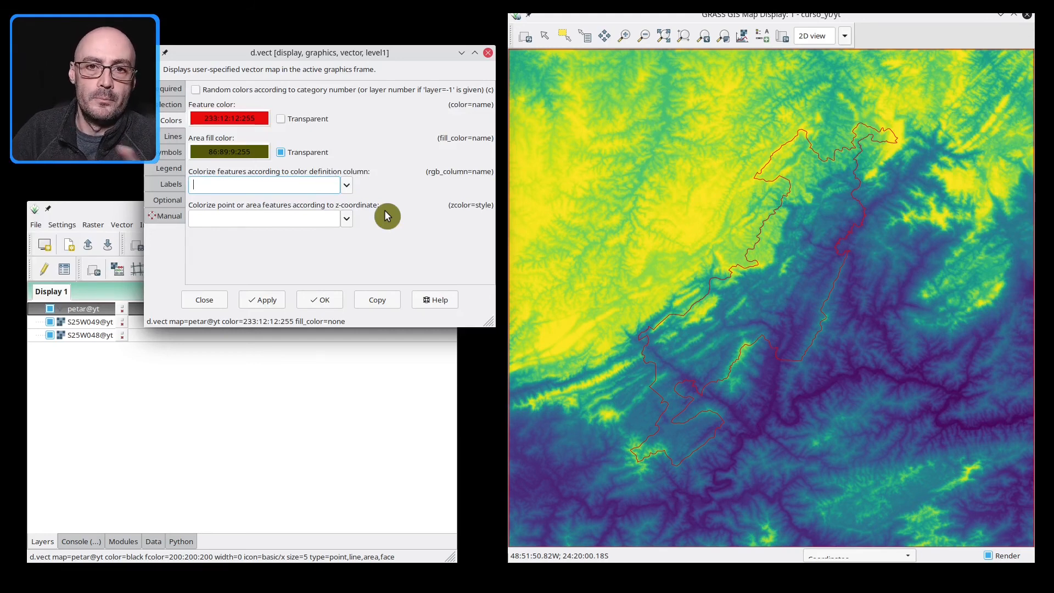
Step: Set the line width of petar@yt to 2, leave the numeric width column empty, and apply the change
click(168, 137)
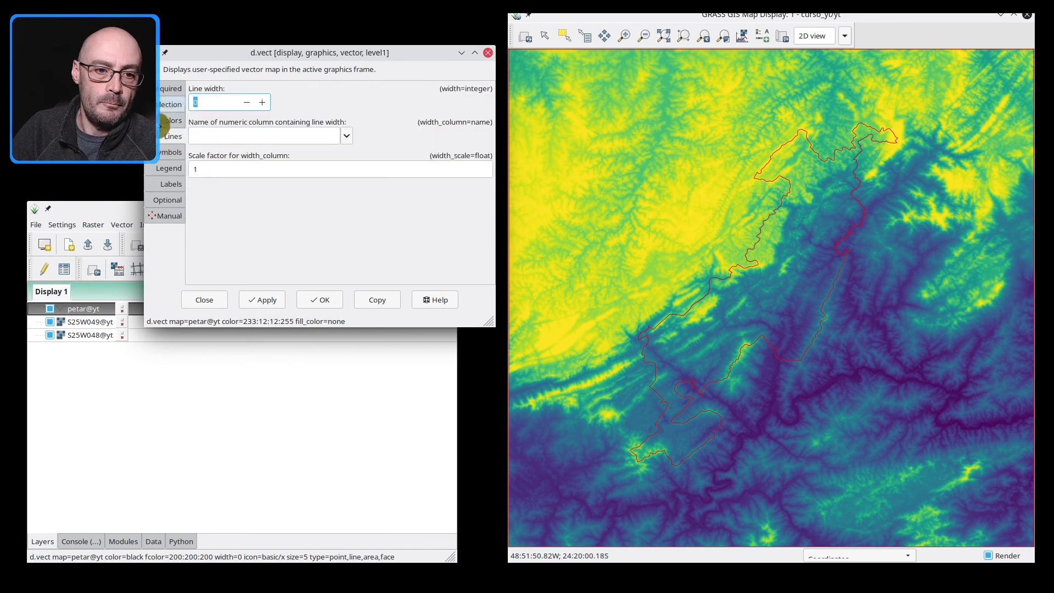
click(262, 104)
click(262, 103)
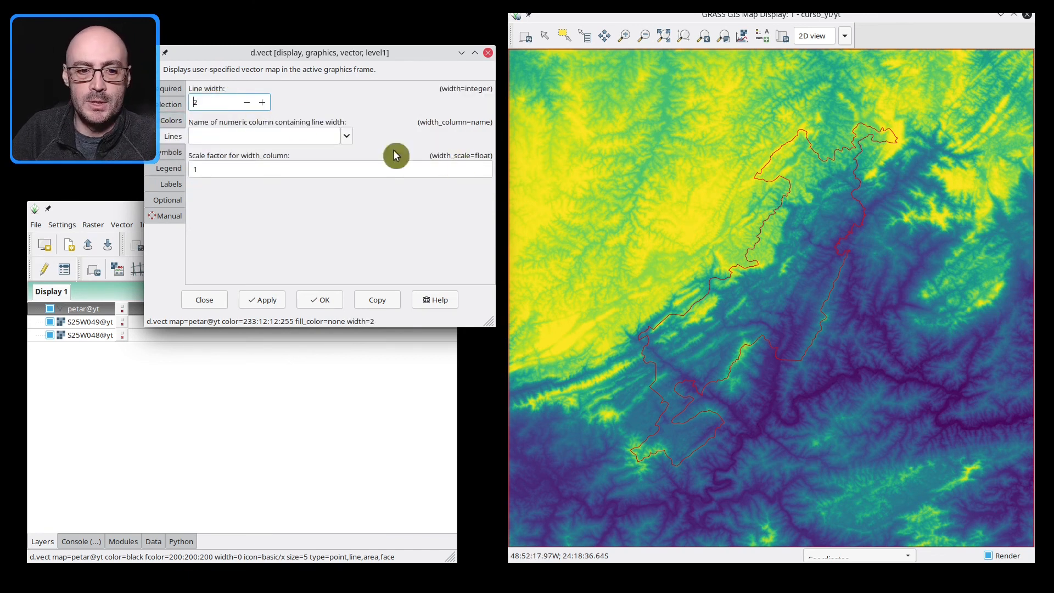
click(347, 134)
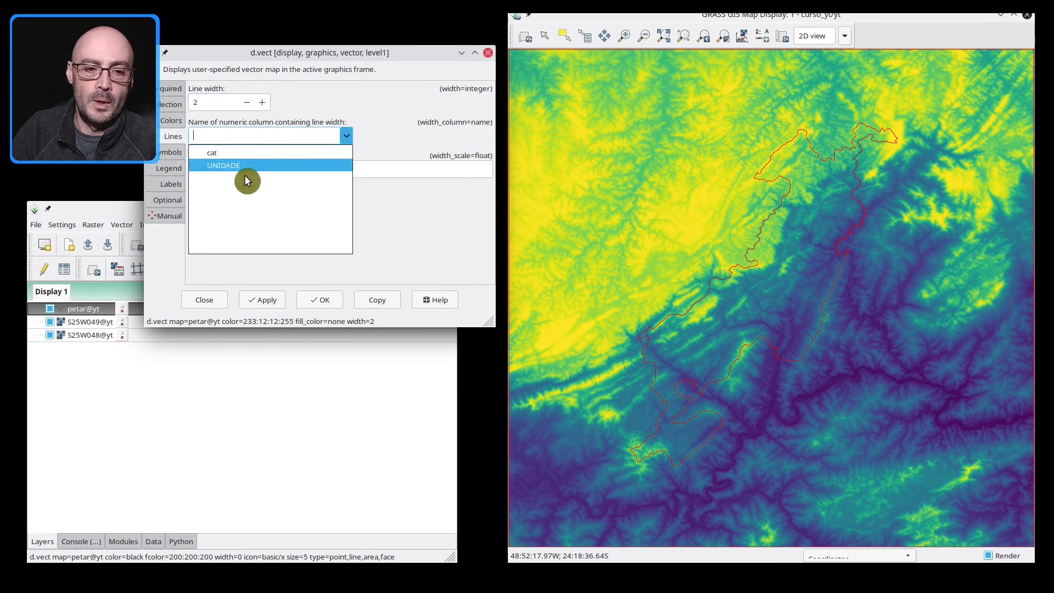
click(409, 123)
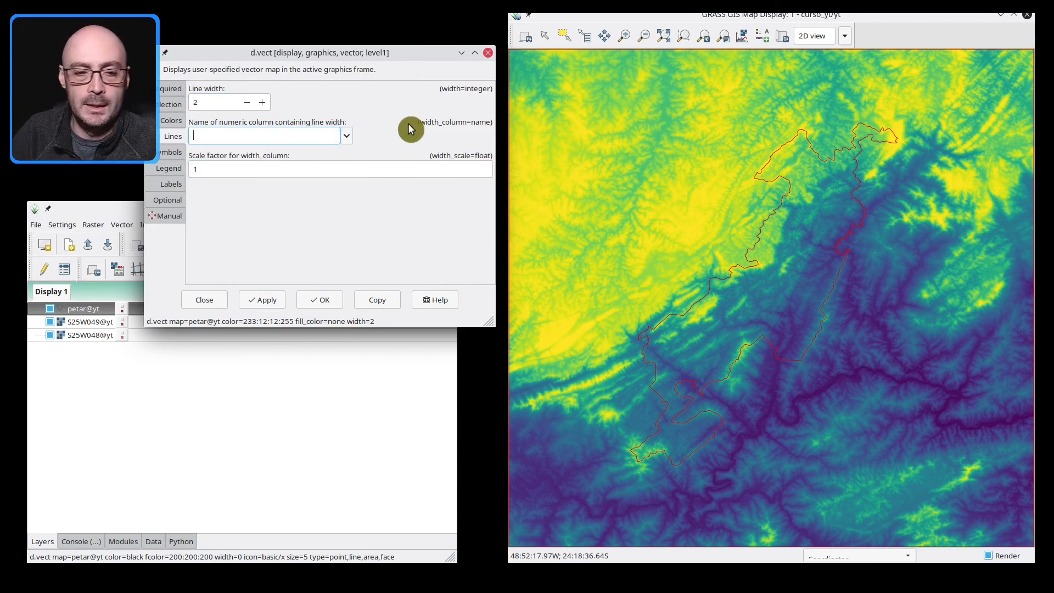
click(258, 300)
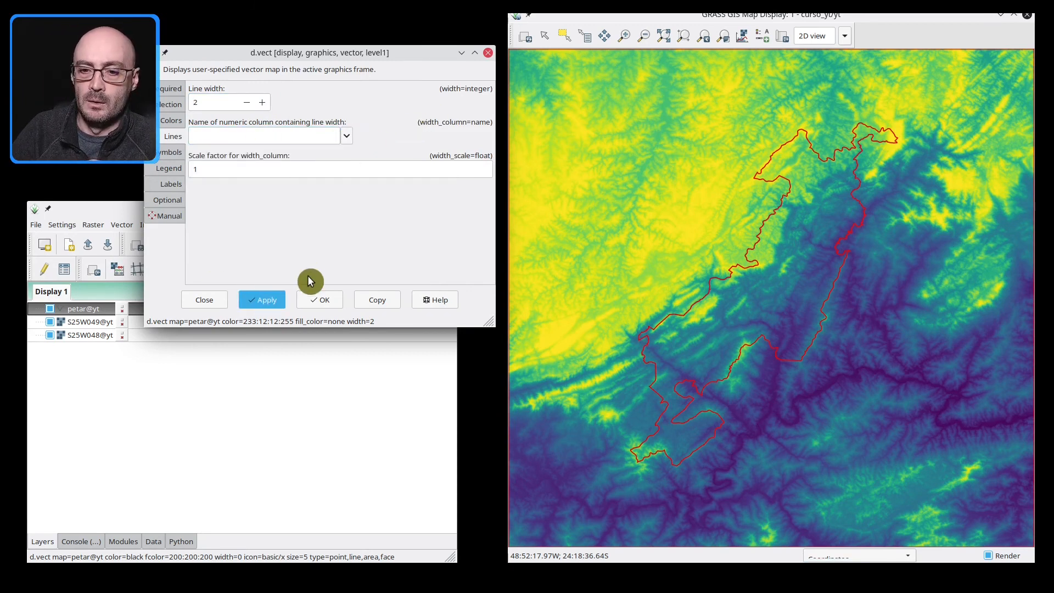
Step: Increase the line width of petar@yt to 4 and apply it to the map
click(262, 102)
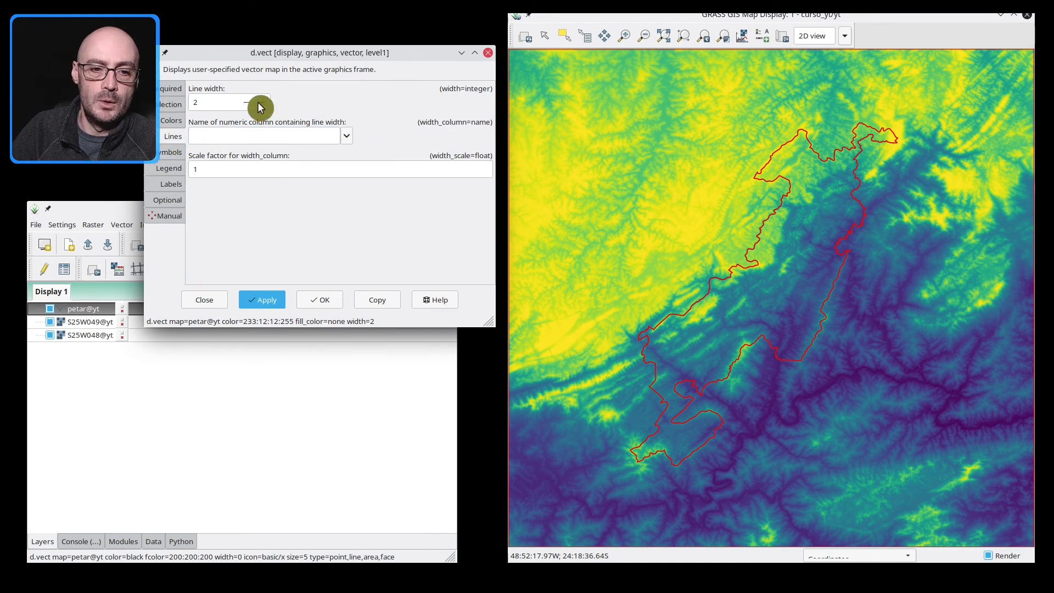
click(261, 102)
click(269, 300)
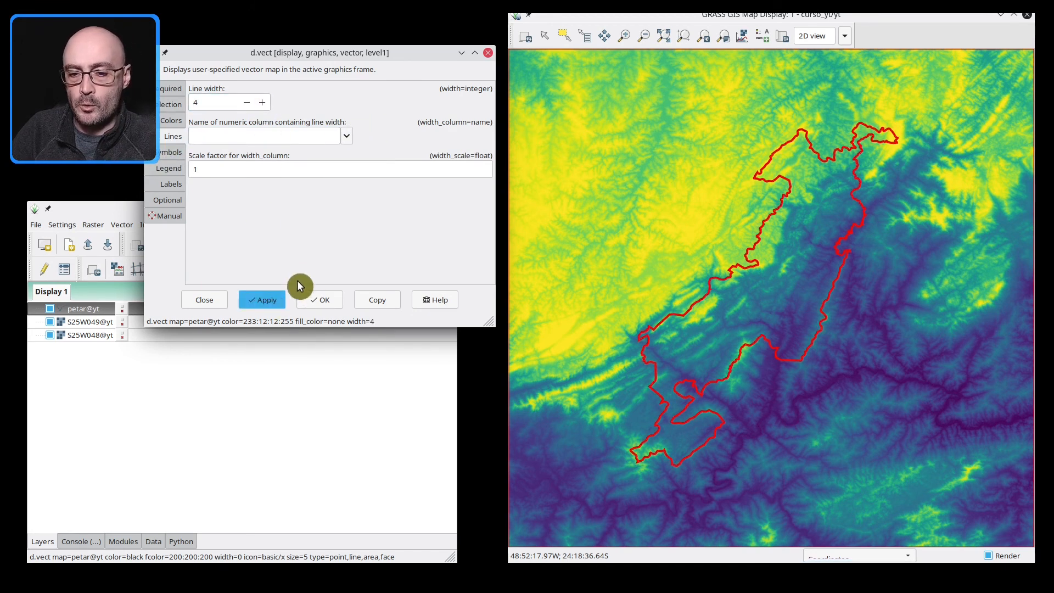
Step: Browse the point symbols available for petar@yt in the n_arrows, legend, extra, geology and demo directories
click(166, 153)
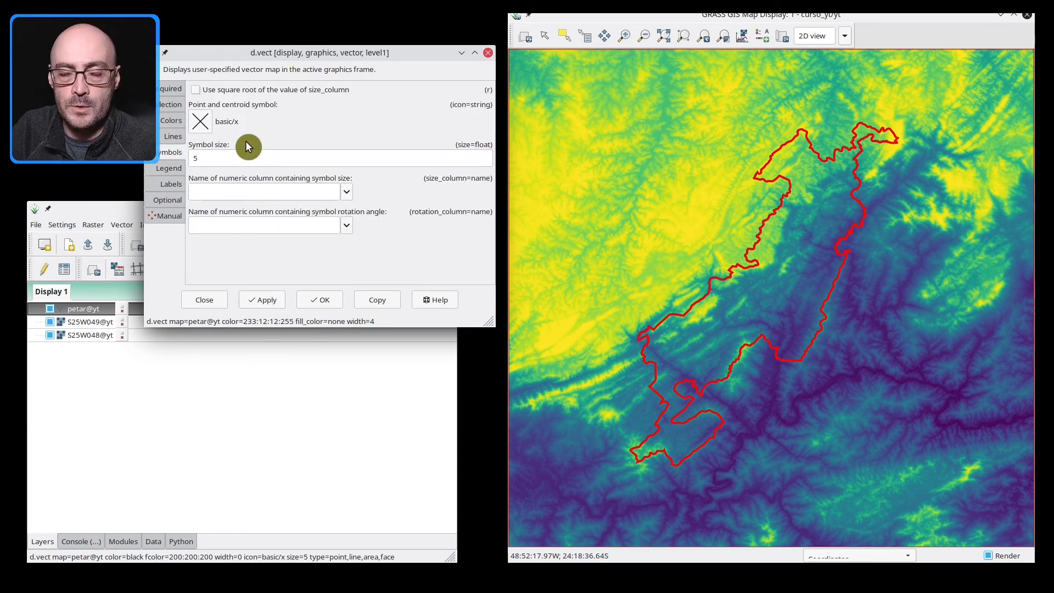
click(200, 133)
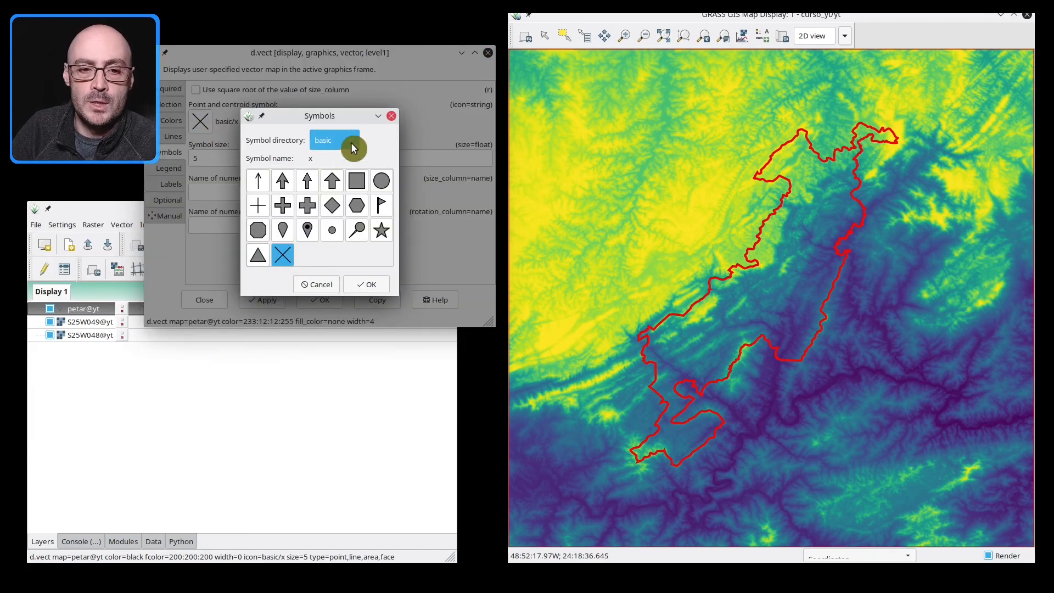
click(353, 124)
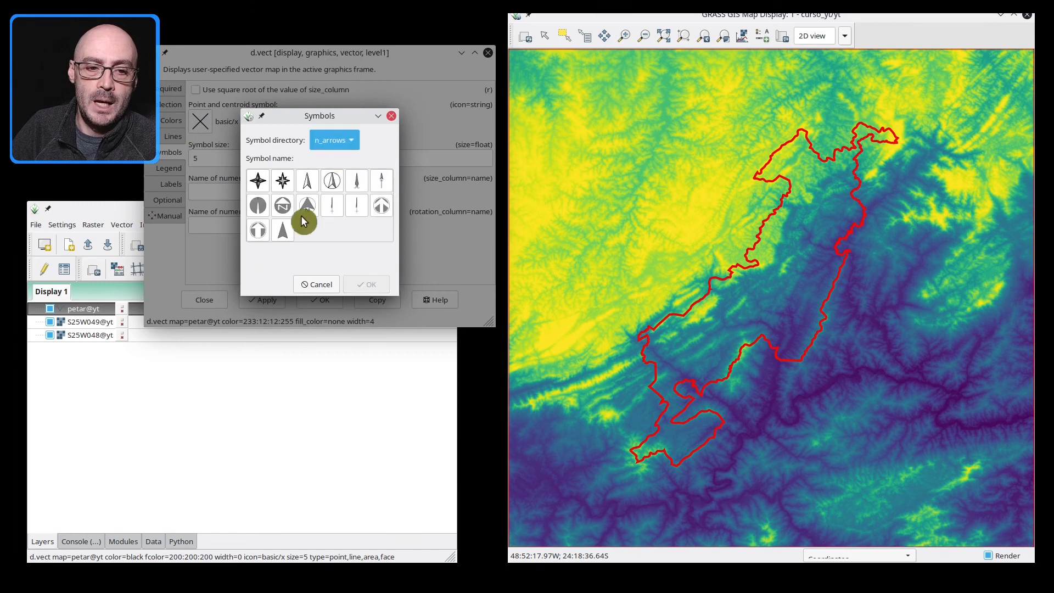
click(353, 138)
click(352, 127)
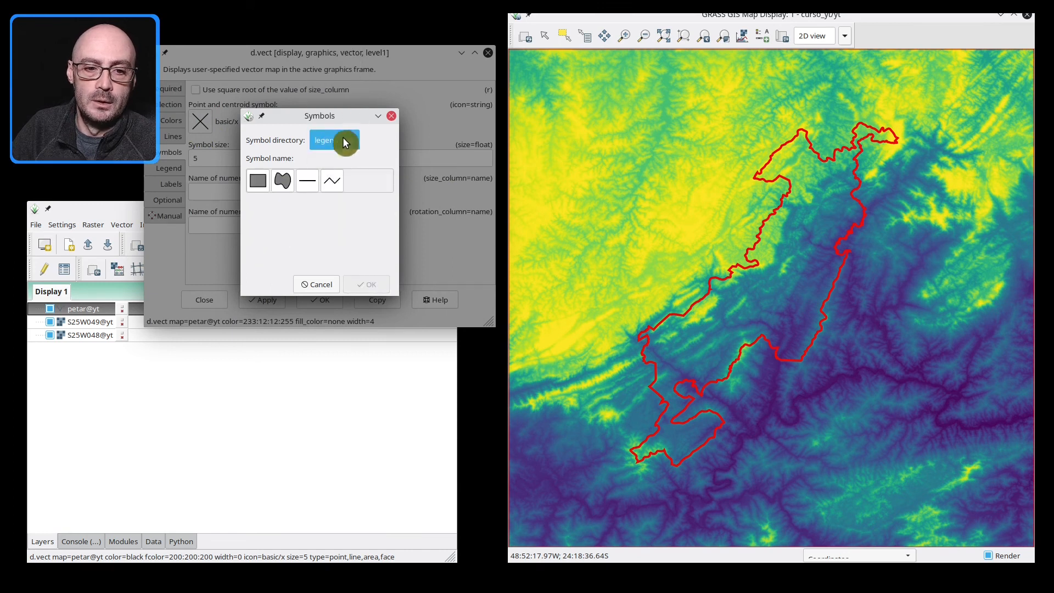
click(347, 140)
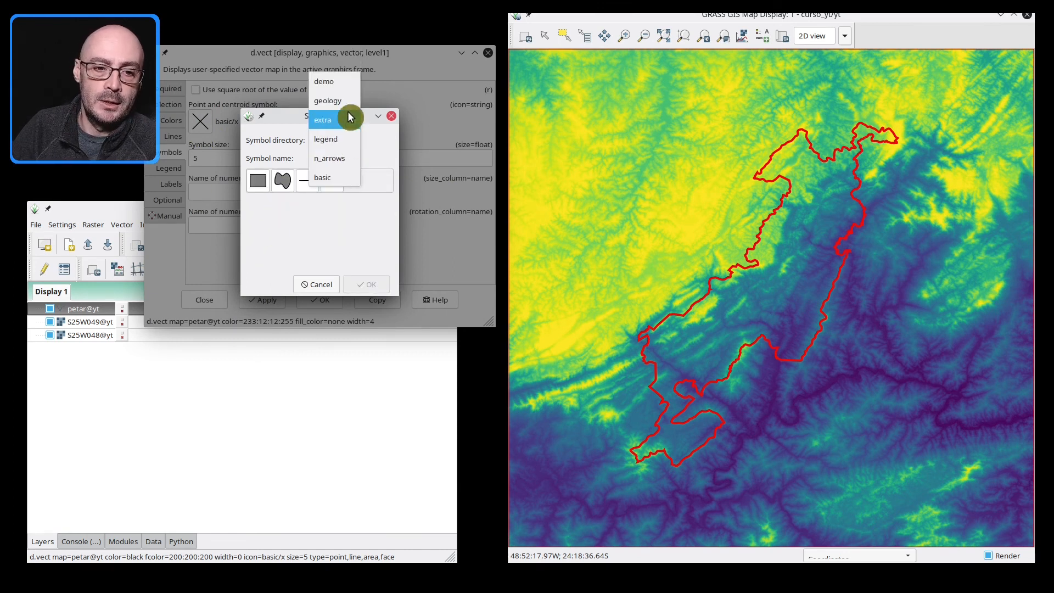
click(348, 119)
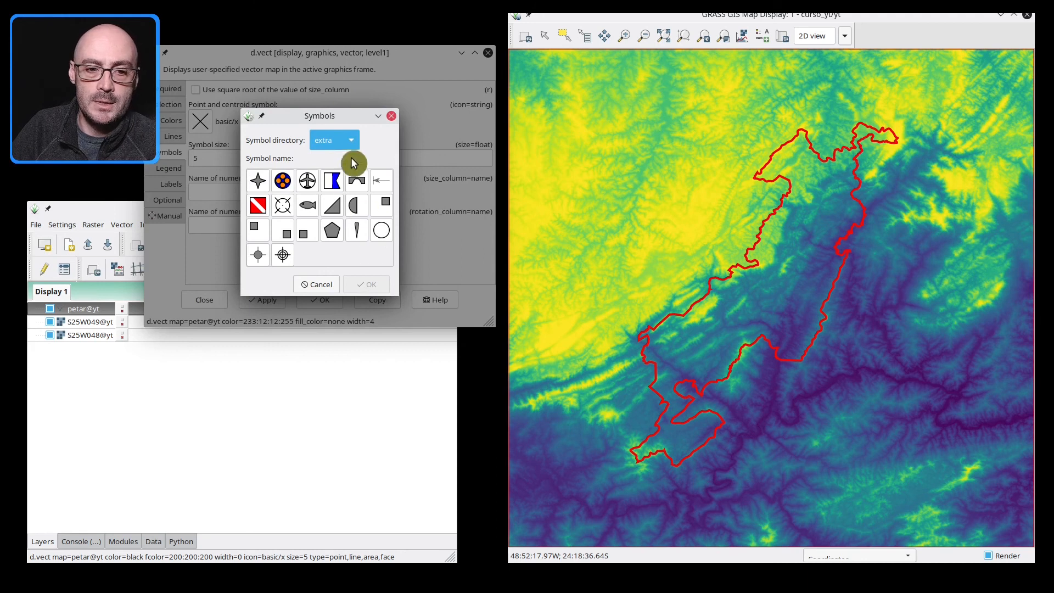
click(347, 134)
click(347, 114)
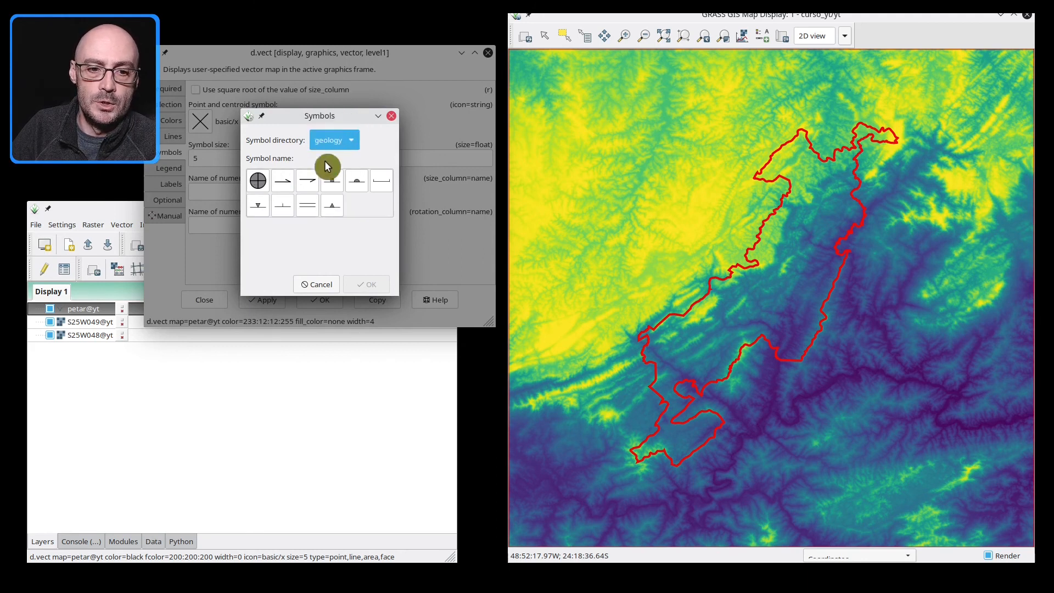
click(351, 139)
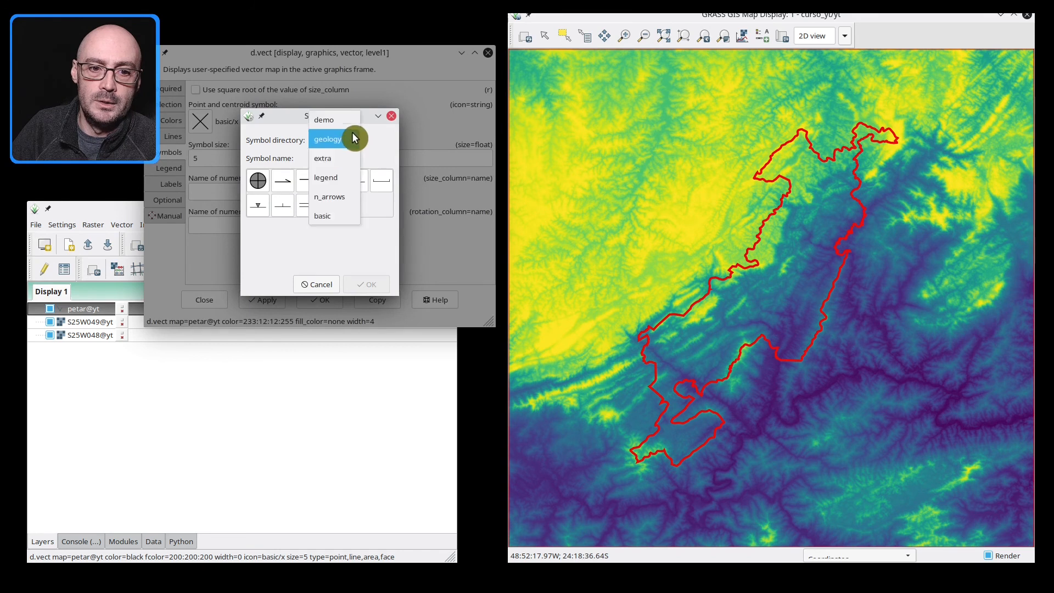
click(329, 118)
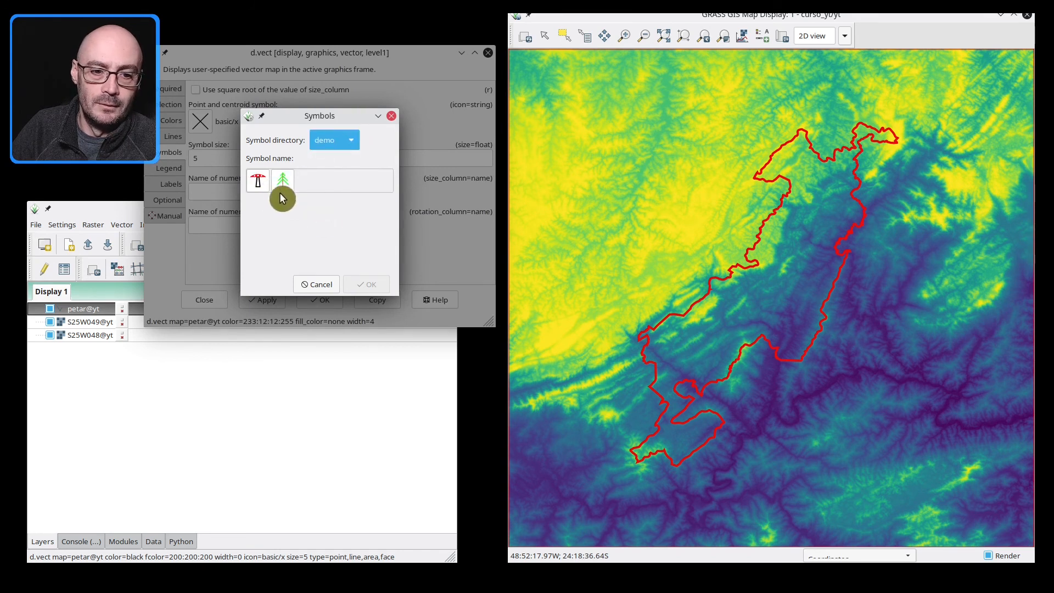
Step: Cancel the symbol selection, then accept and close the display settings of petar@yt
click(317, 284)
click(235, 158)
click(329, 301)
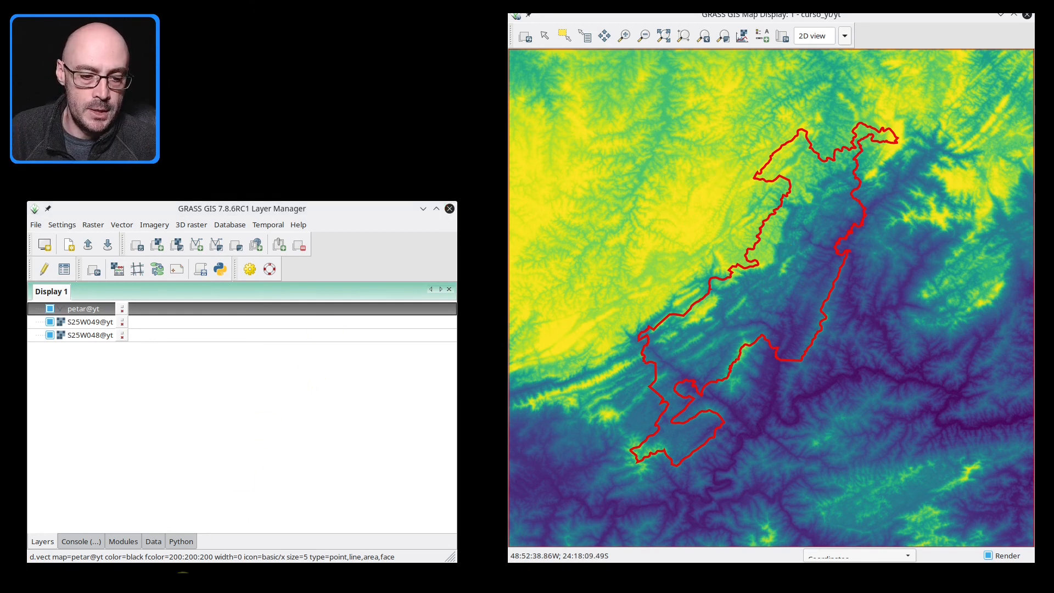
Step: Switch to Dolphin and examine the raster files stored in the cell folder of the yt mapset, collapsing the folder again
click(182, 583)
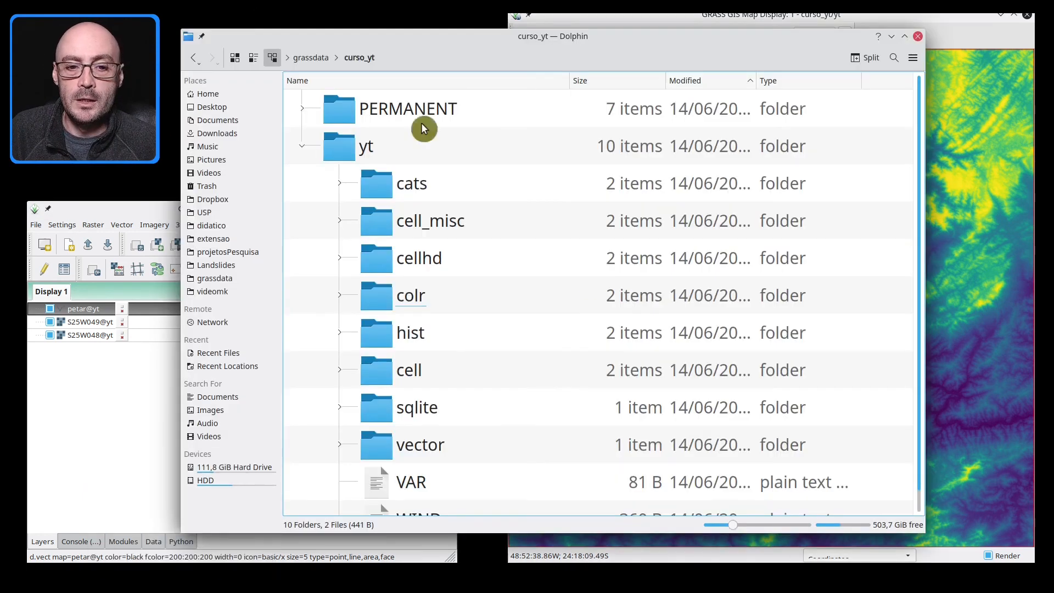
scroll(485, 166, down, 1)
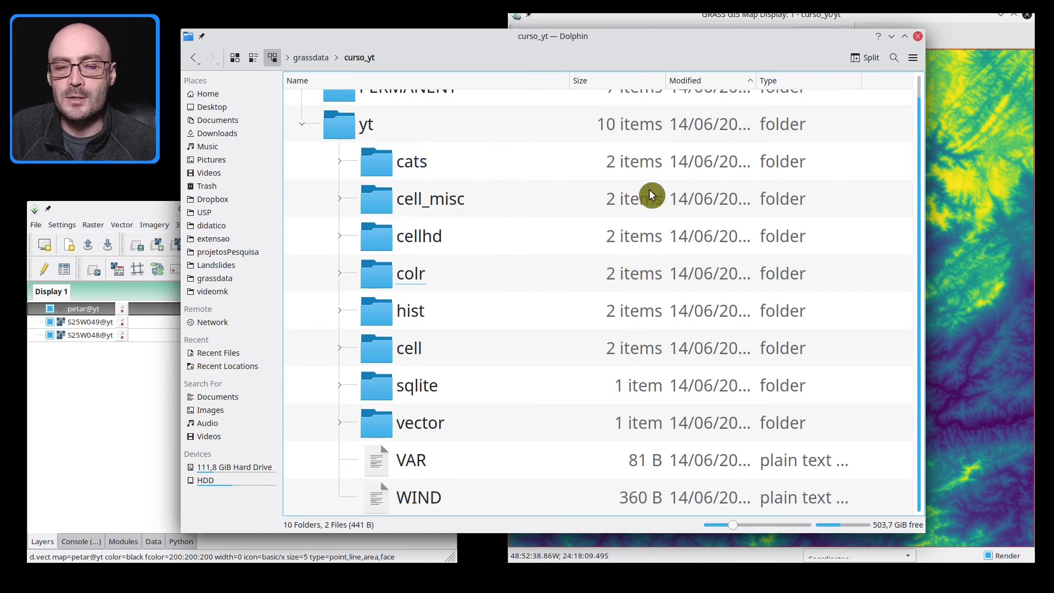
click(339, 348)
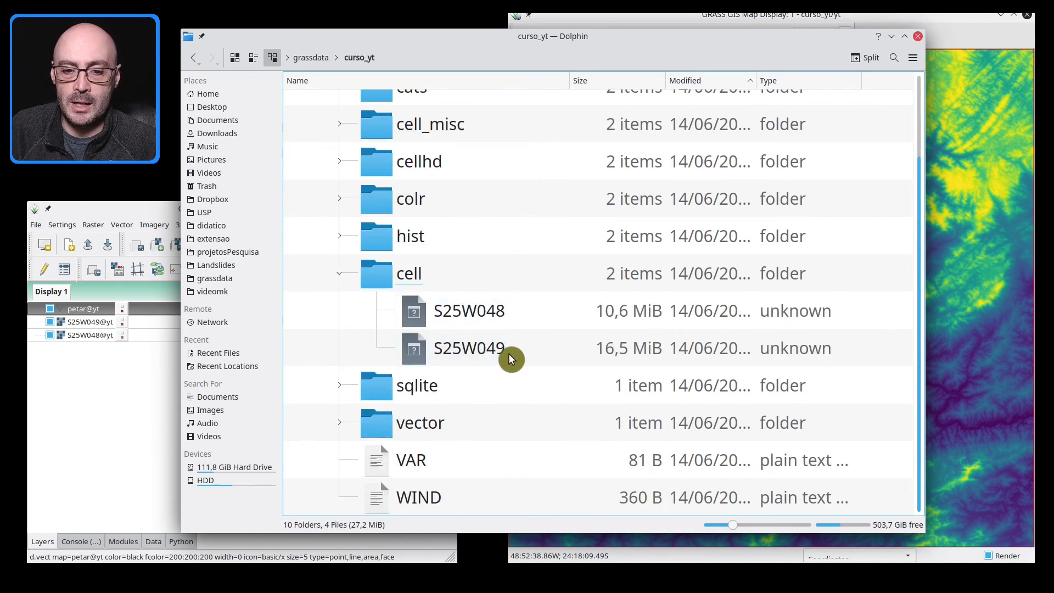
scroll(509, 349, up, 2)
click(340, 370)
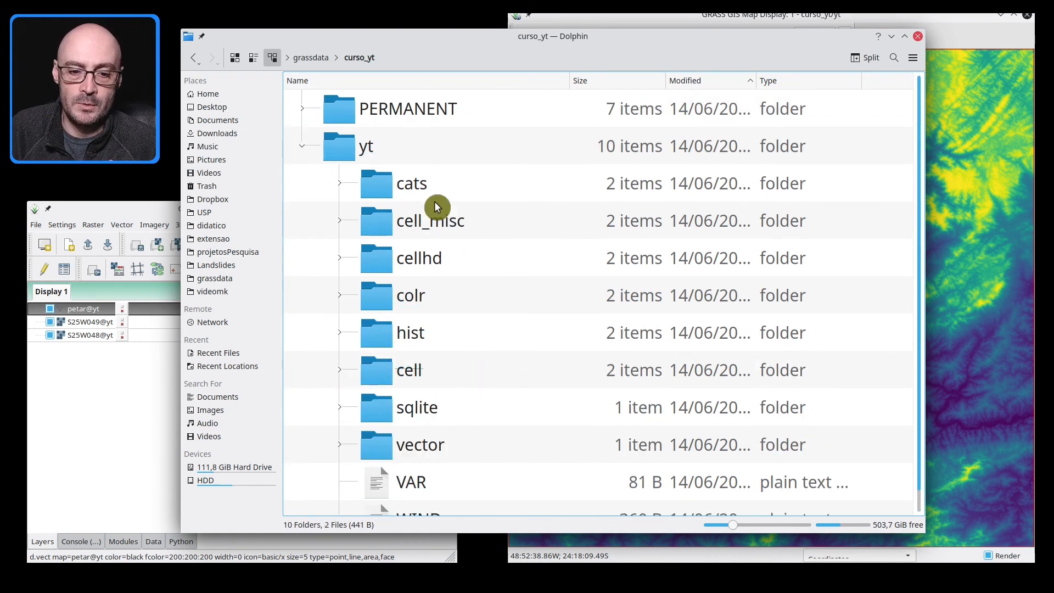
Step: Expand the colr folder of the yt mapset, then switch to Sublime Text and examine the S25W048 color table
scroll(435, 207, down, 1)
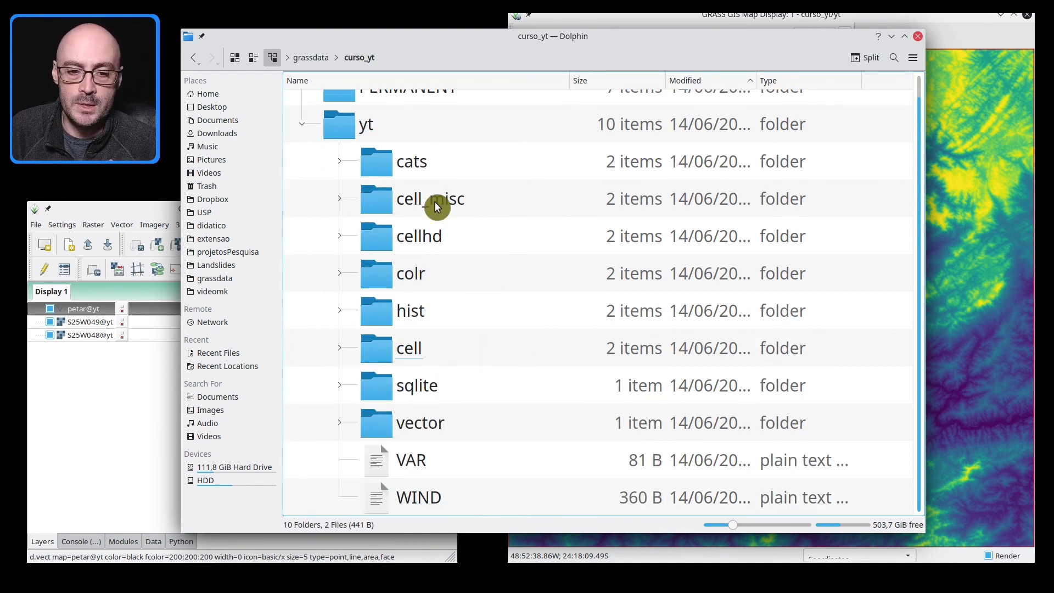
click(340, 273)
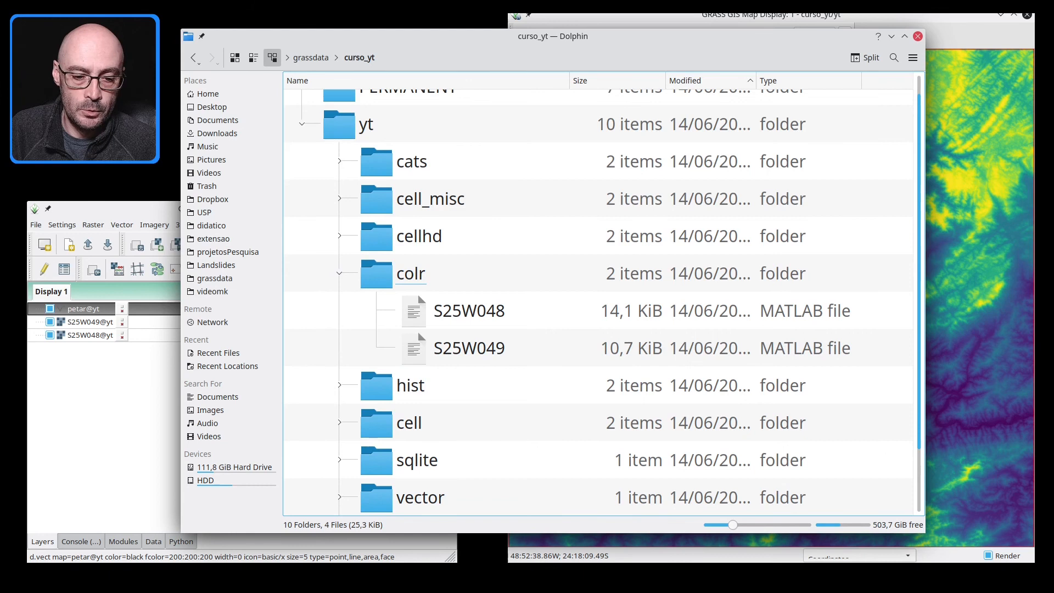
key(alt+Tab)
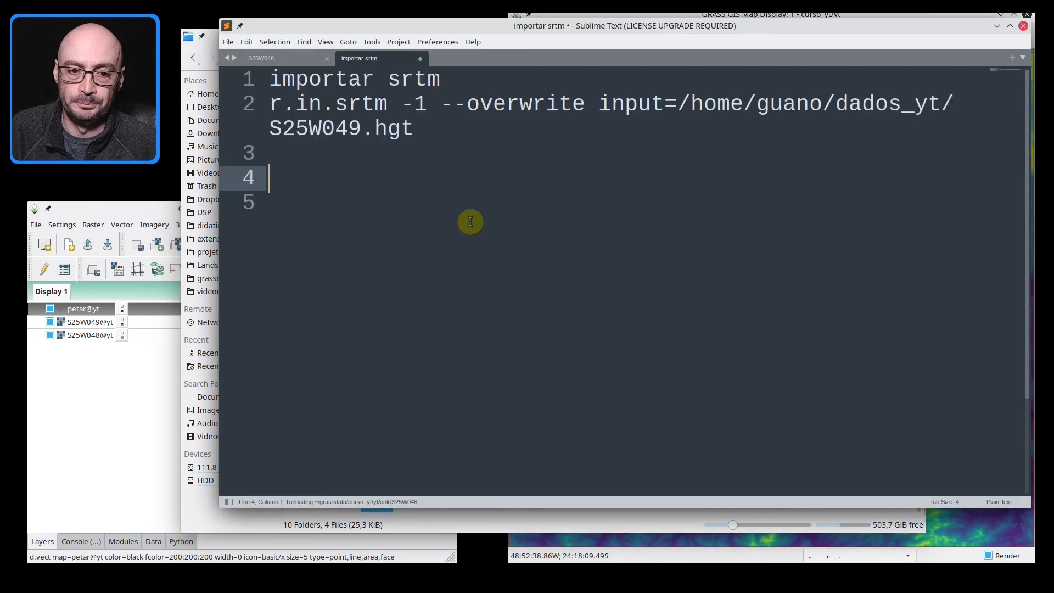
click(296, 65)
scroll(488, 174, up, 2)
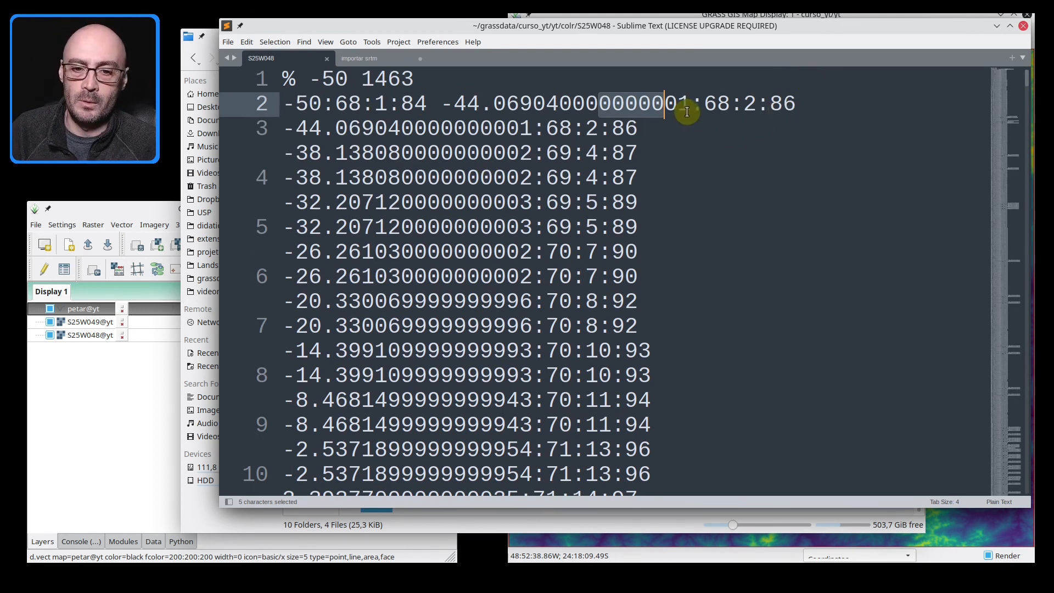
scroll(956, 103, down, 5)
drag(1022, 97, 992, 28)
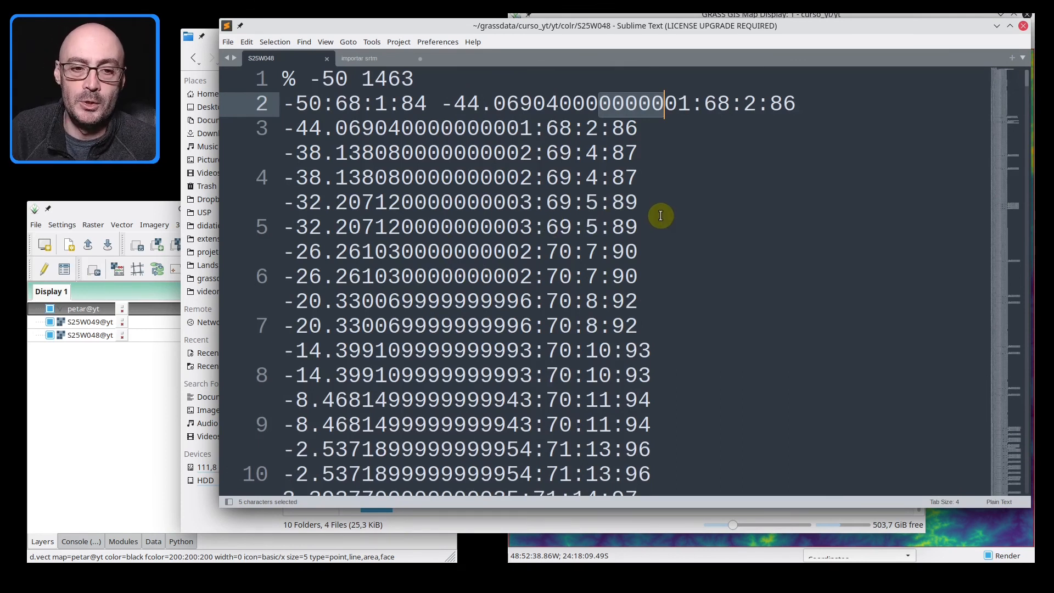
Step: Open the S25W049 file from the colr folder in Sublime Text and examine the elevation and RGB values of its first color rule
click(202, 512)
drag(458, 349, 941, 333)
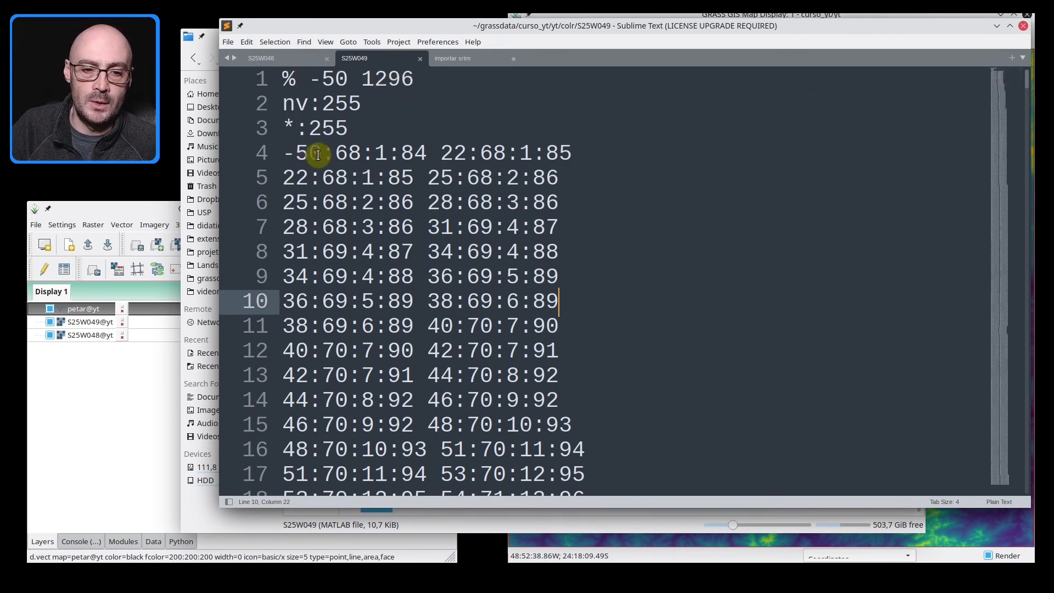
drag(319, 155, 267, 147)
drag(428, 156, 335, 154)
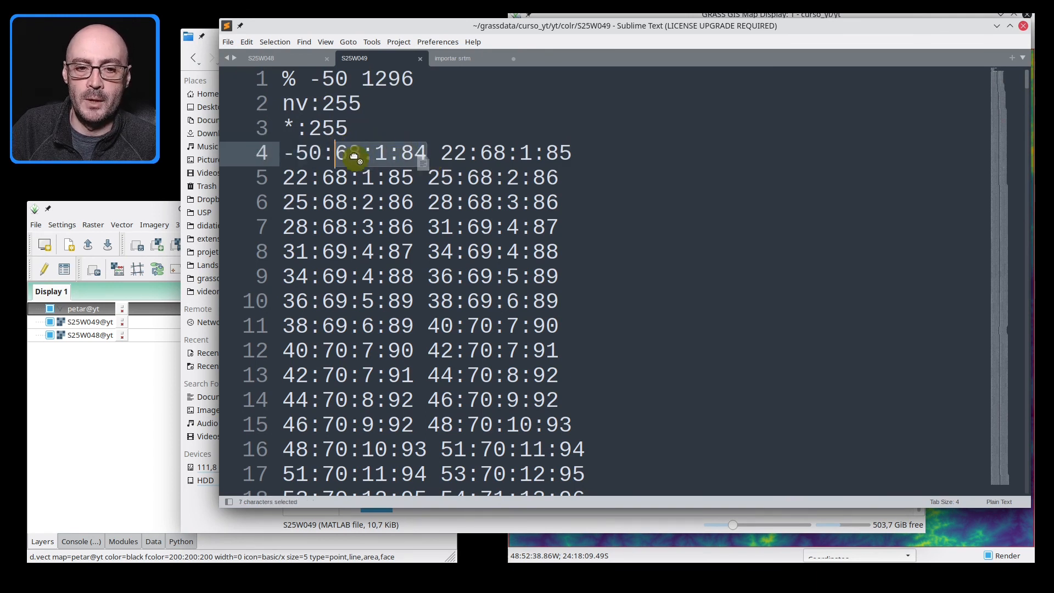
click(442, 158)
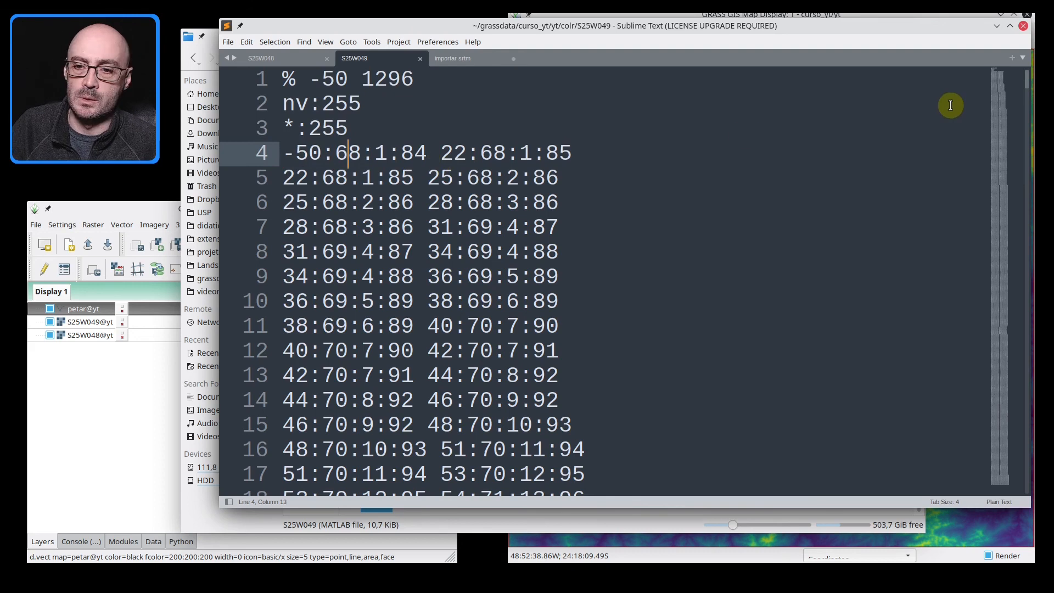
drag(1004, 84, 978, 85)
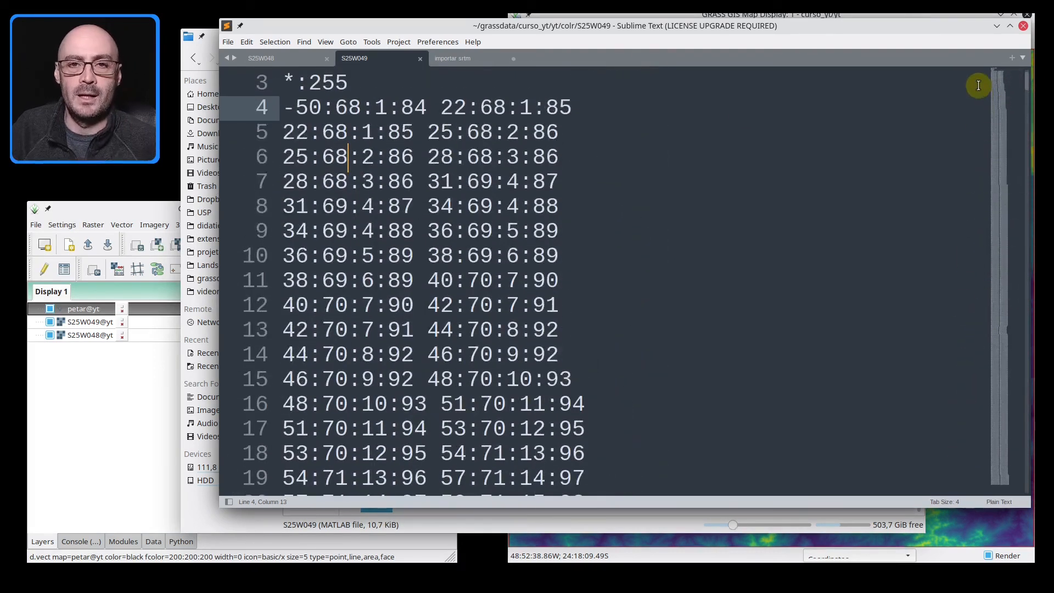
Step: Return to Dolphin and view the contents of the sqlite and vector folders in the yt mapset
click(997, 29)
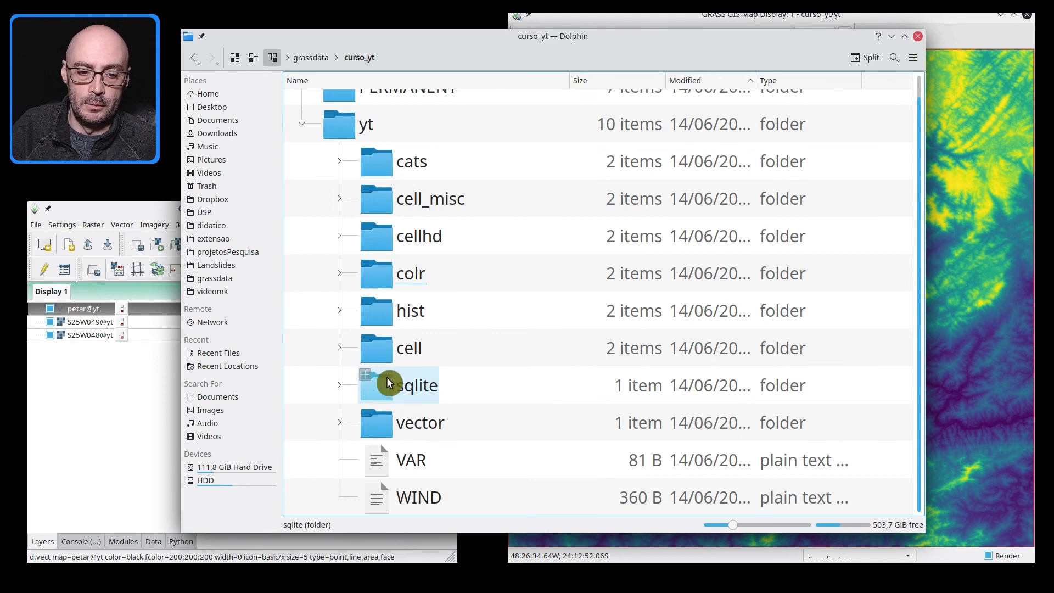
click(339, 385)
scroll(400, 228, down, 1)
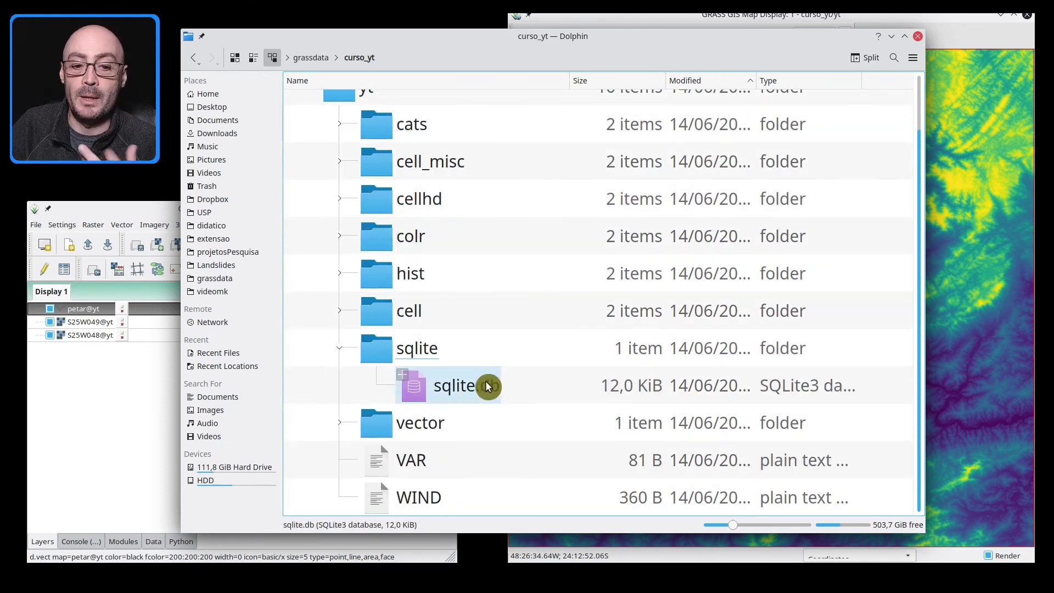
click(339, 423)
scroll(433, 225, down, 1)
Step: Examine the files inside the petar vector folder, then collapse the petar, sqlite and vector folders
click(426, 390)
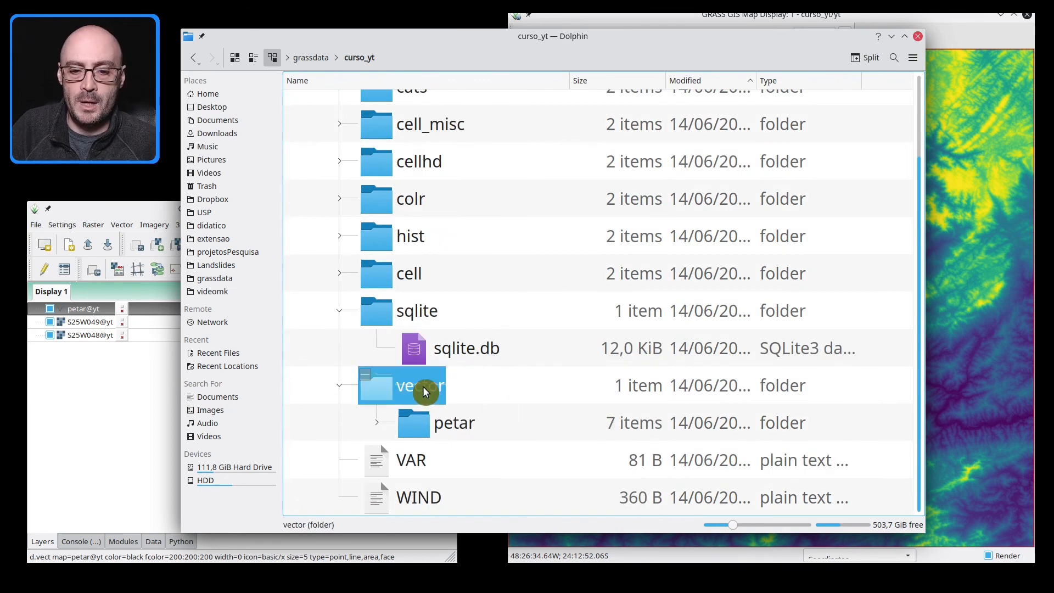
click(415, 421)
click(378, 427)
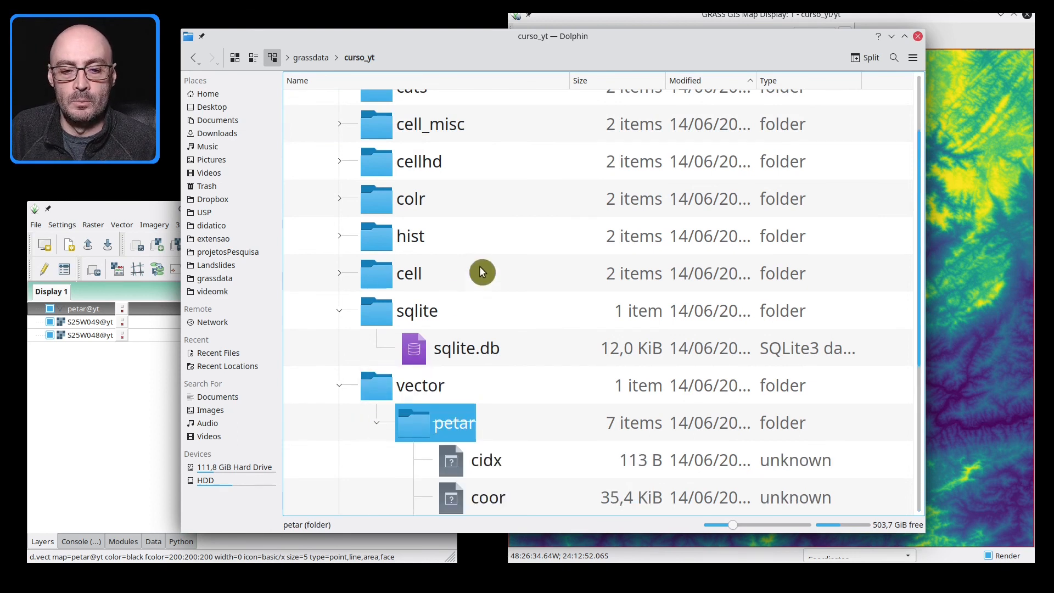
scroll(479, 269, down, 3)
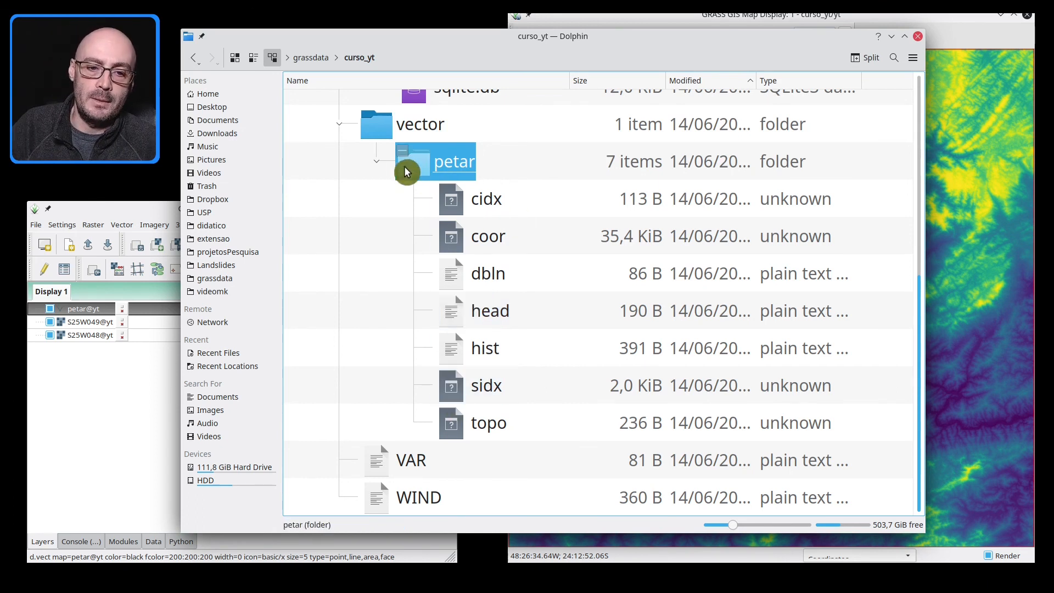
click(383, 165)
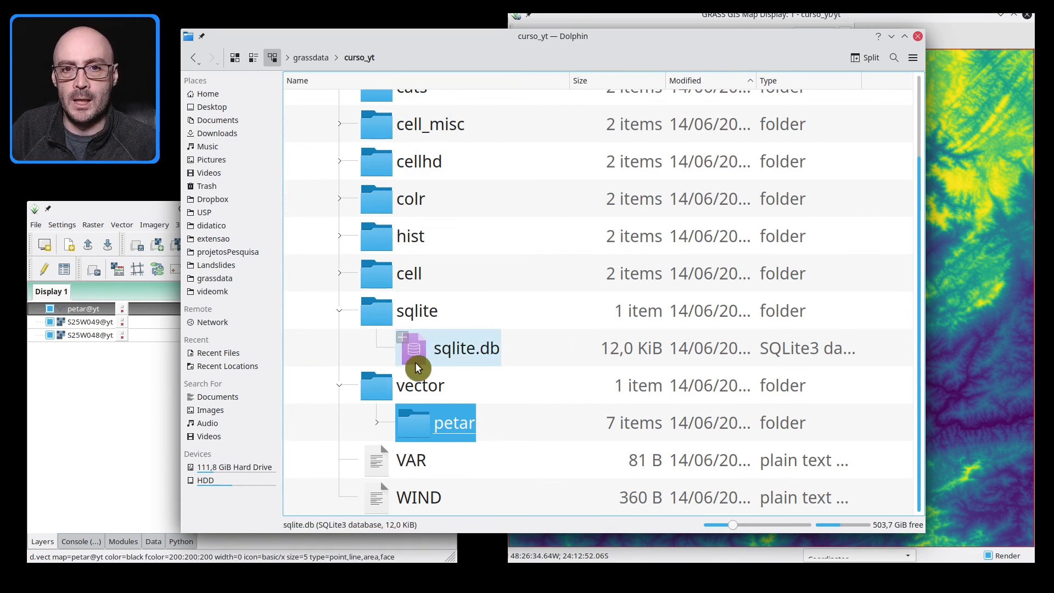
click(340, 311)
click(339, 348)
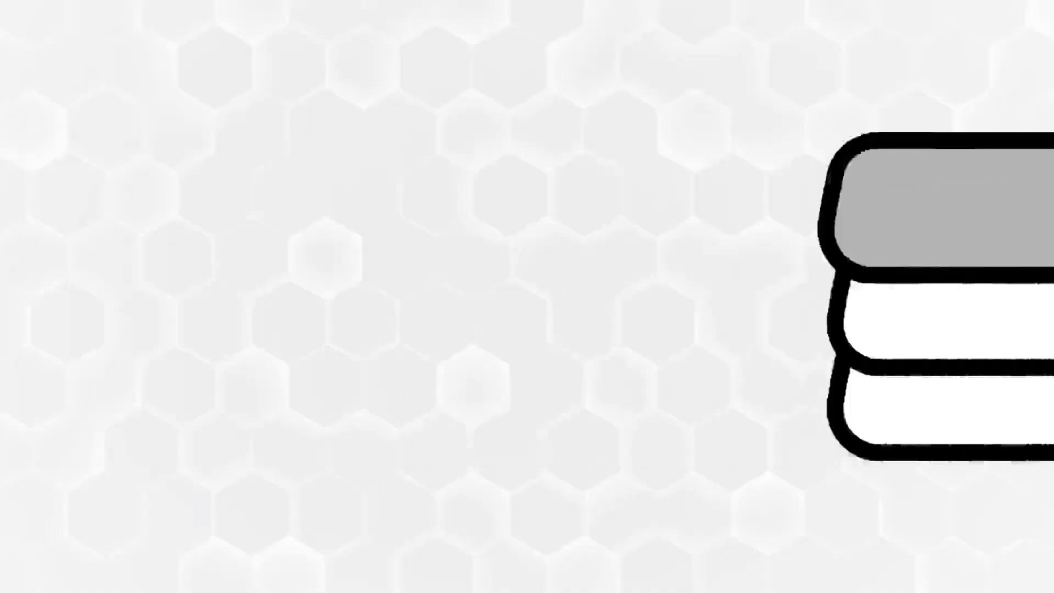